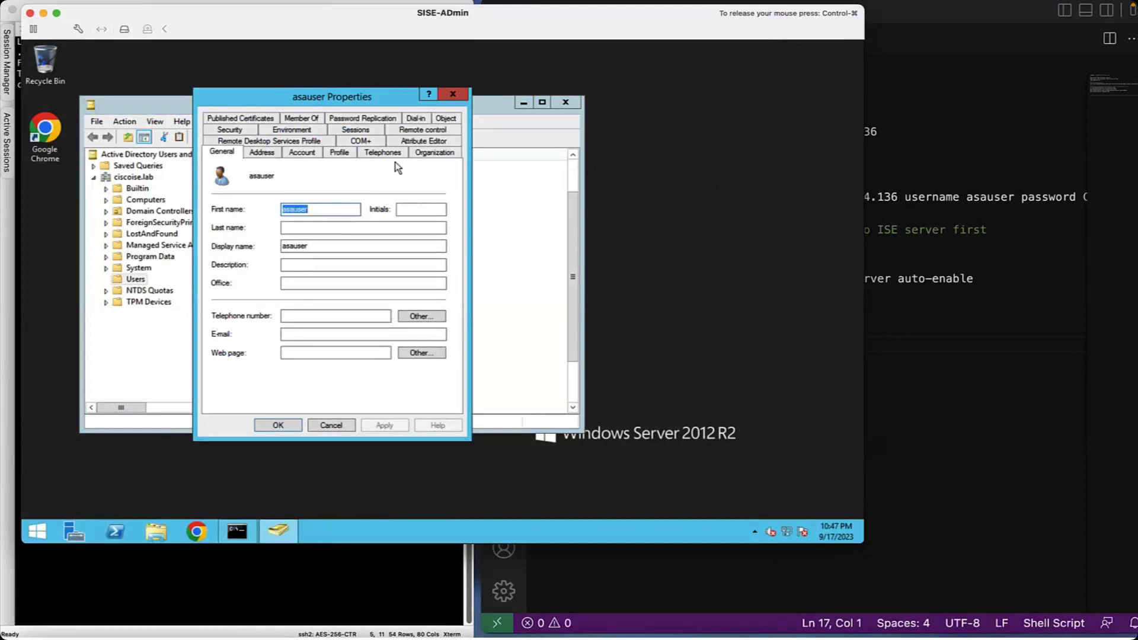
# Review asauser's Member Of groups (Domain Users, Users) and close its properties without changes.
pyautogui.click(311, 118)
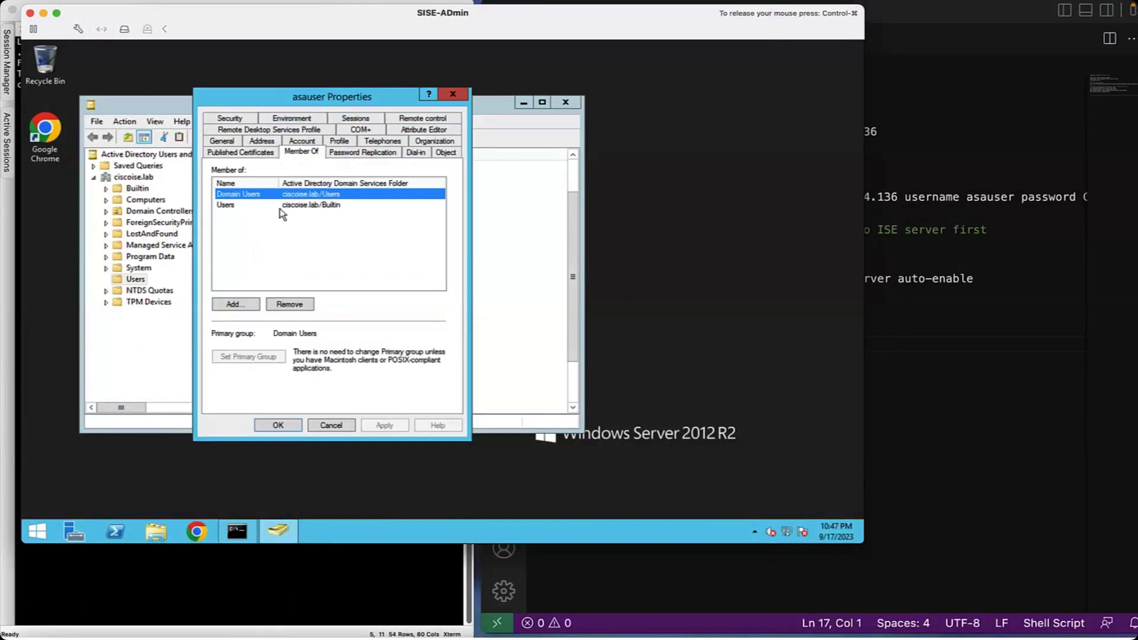
pyautogui.click(330, 425)
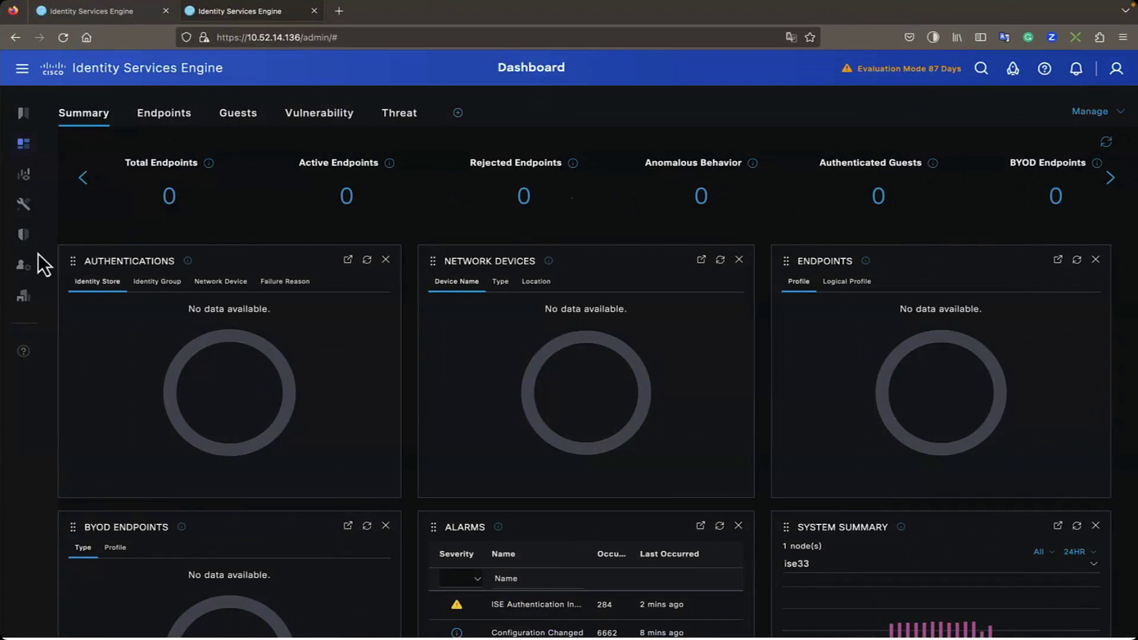
# Create a Firewalls network device group under All Device Types, then go to the Network Devices list.
pyautogui.moveTo(24, 265)
pyautogui.click(243, 333)
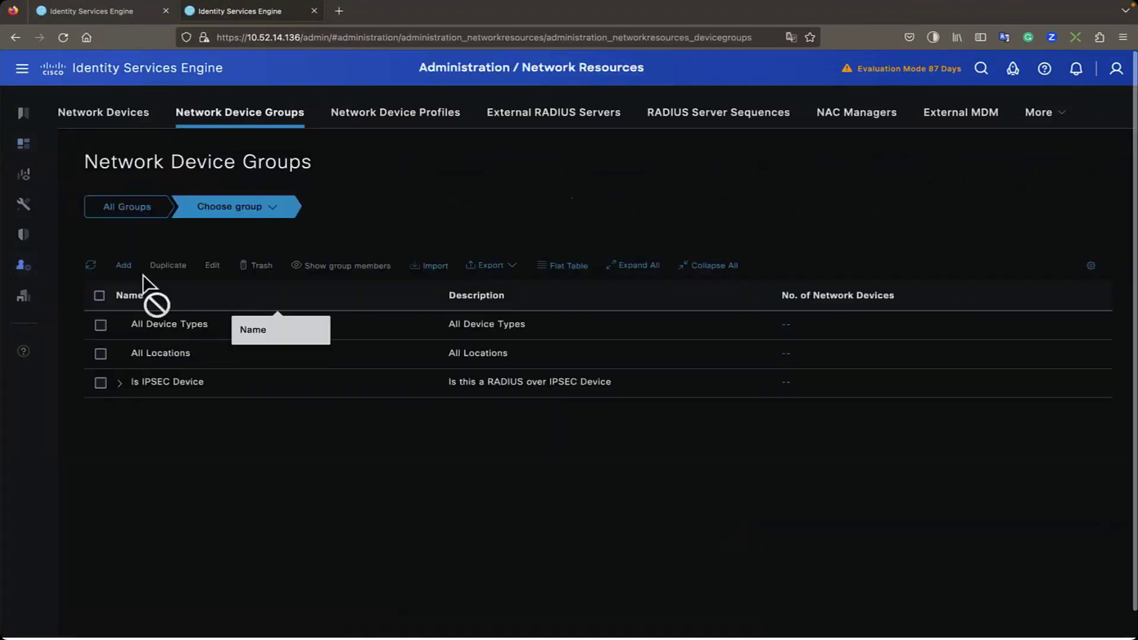
pyautogui.click(127, 267)
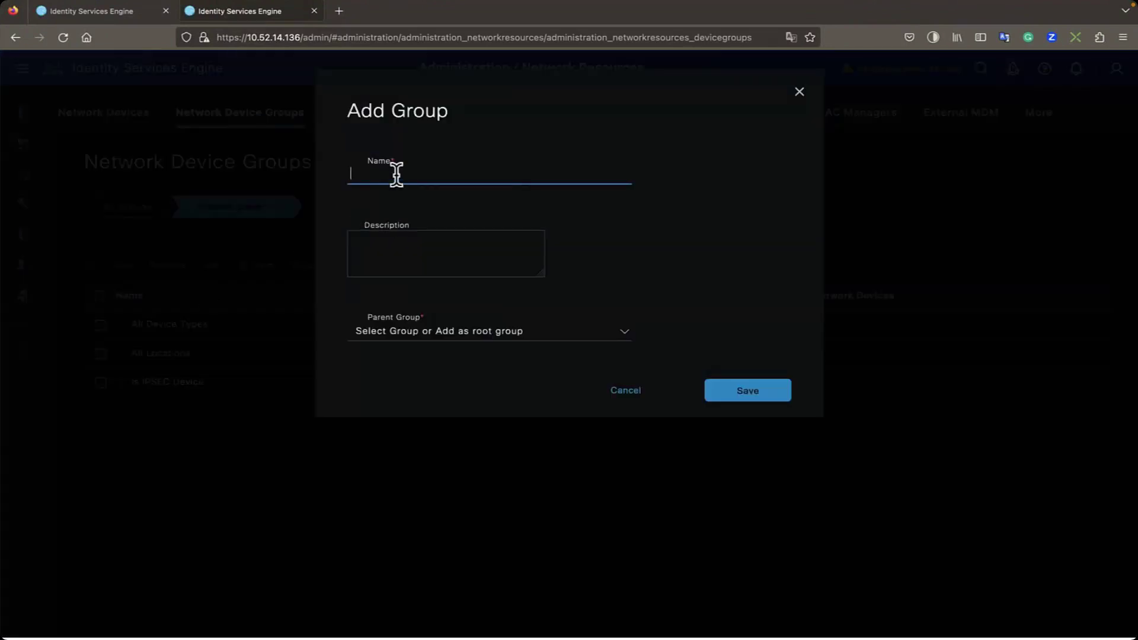
pyautogui.write('Fi')
pyautogui.press('BackSpace')
pyautogui.press('BackSpace')
pyautogui.write('Firewalls')
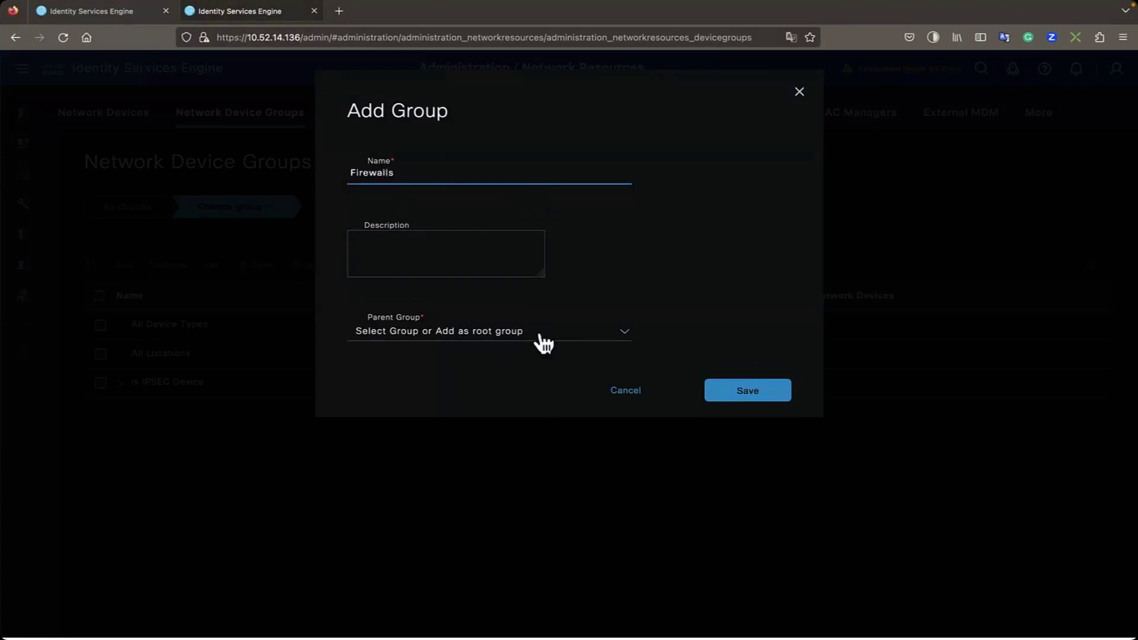
pyautogui.click(541, 336)
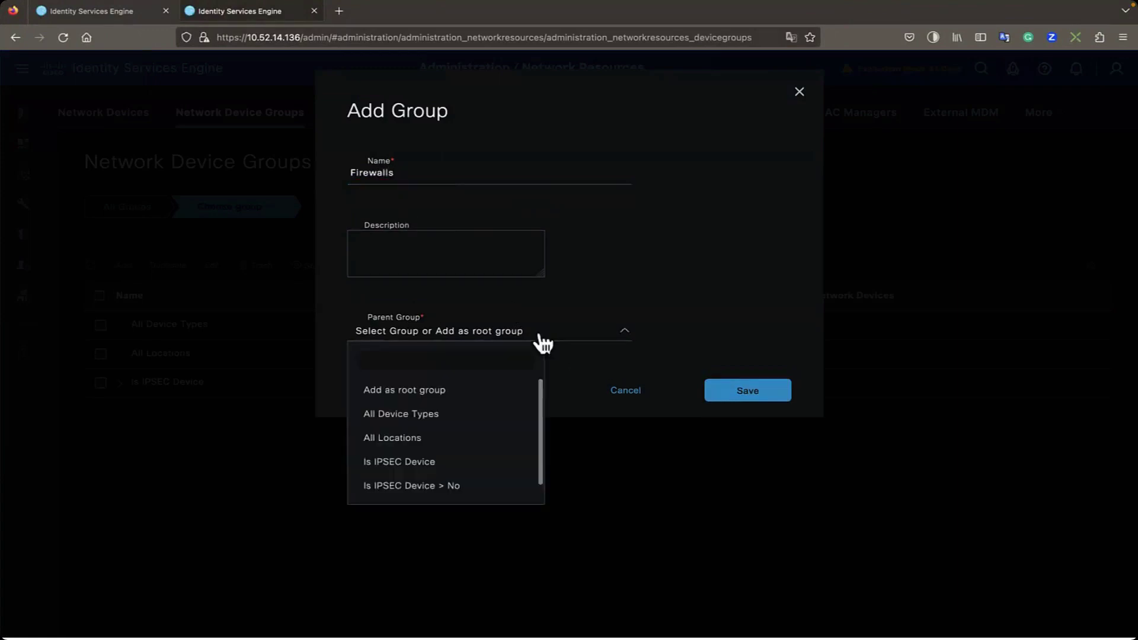
pyautogui.click(426, 414)
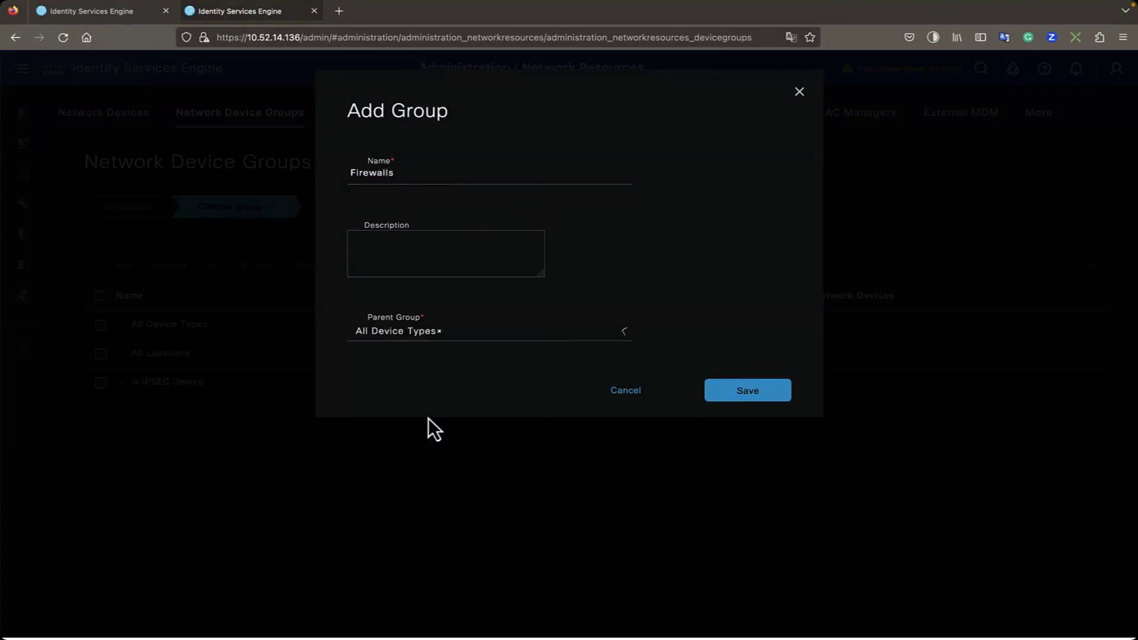
pyautogui.click(747, 396)
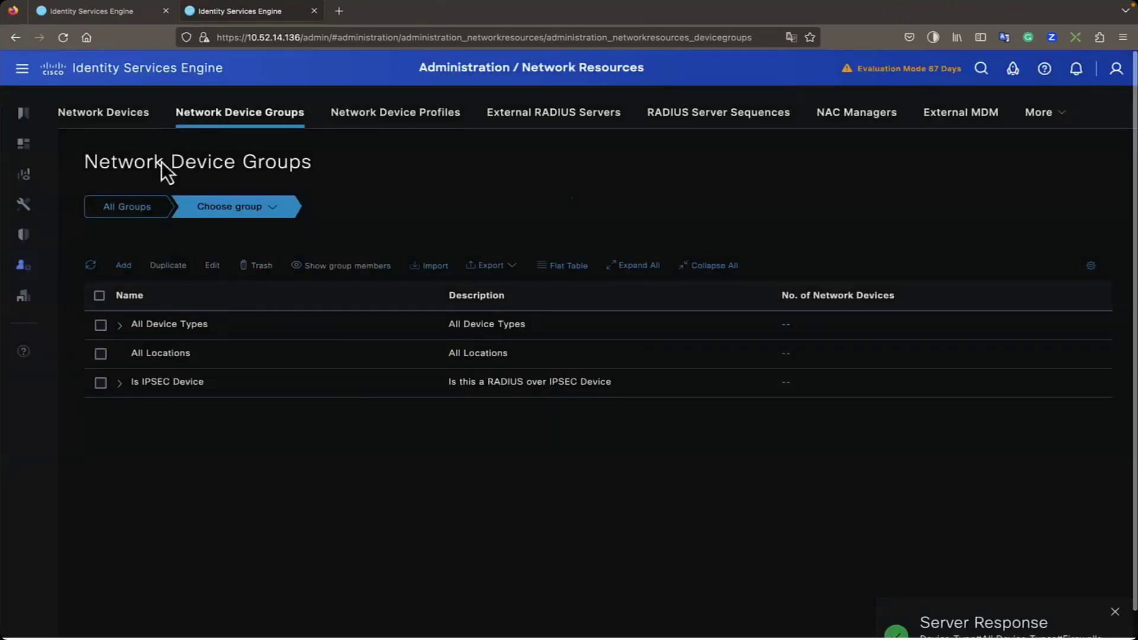
pyautogui.click(139, 117)
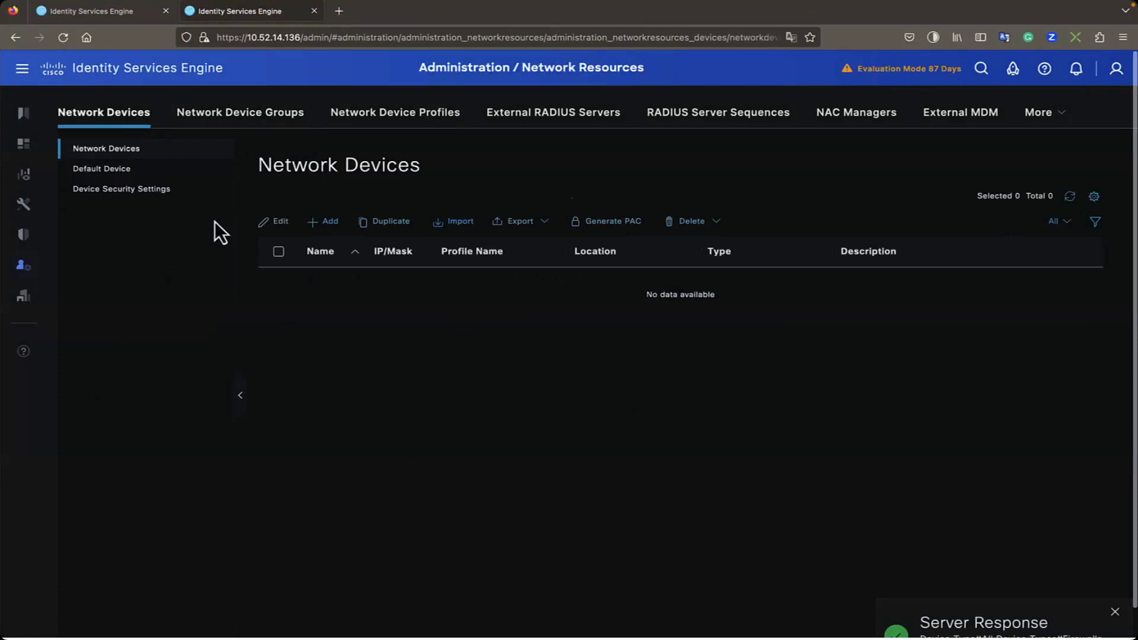
# Add a new network device named Webinar_ASA with IP address 10.52.13.100.
pyautogui.click(329, 221)
pyautogui.click(376, 221)
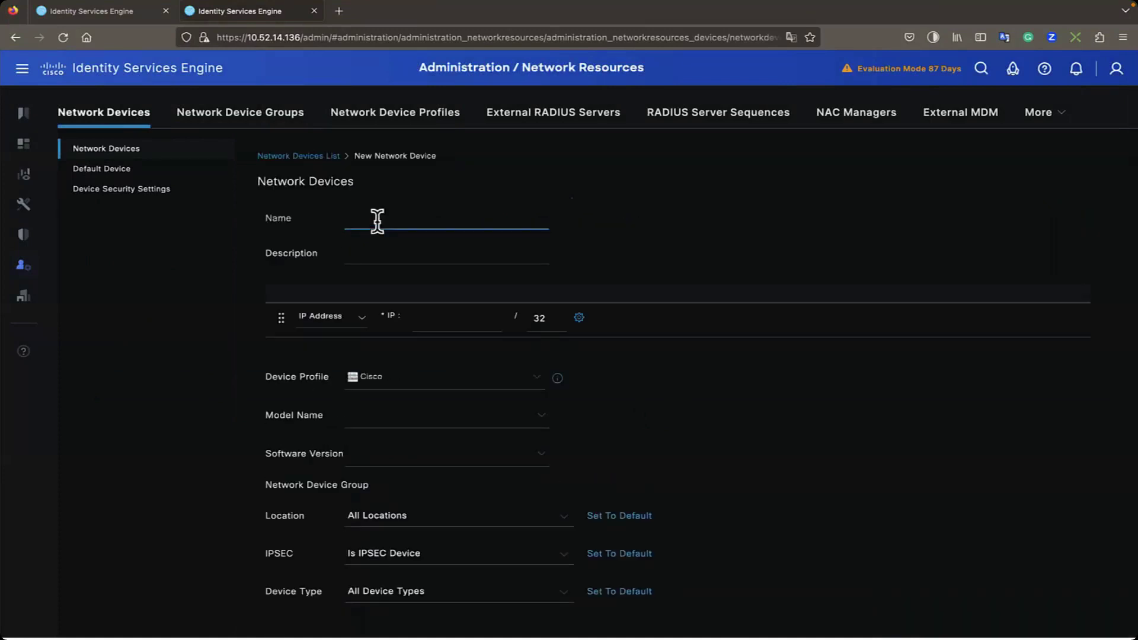
pyautogui.write('A')
pyautogui.press('BackSpace')
pyautogui.write('Webinar_ASA')
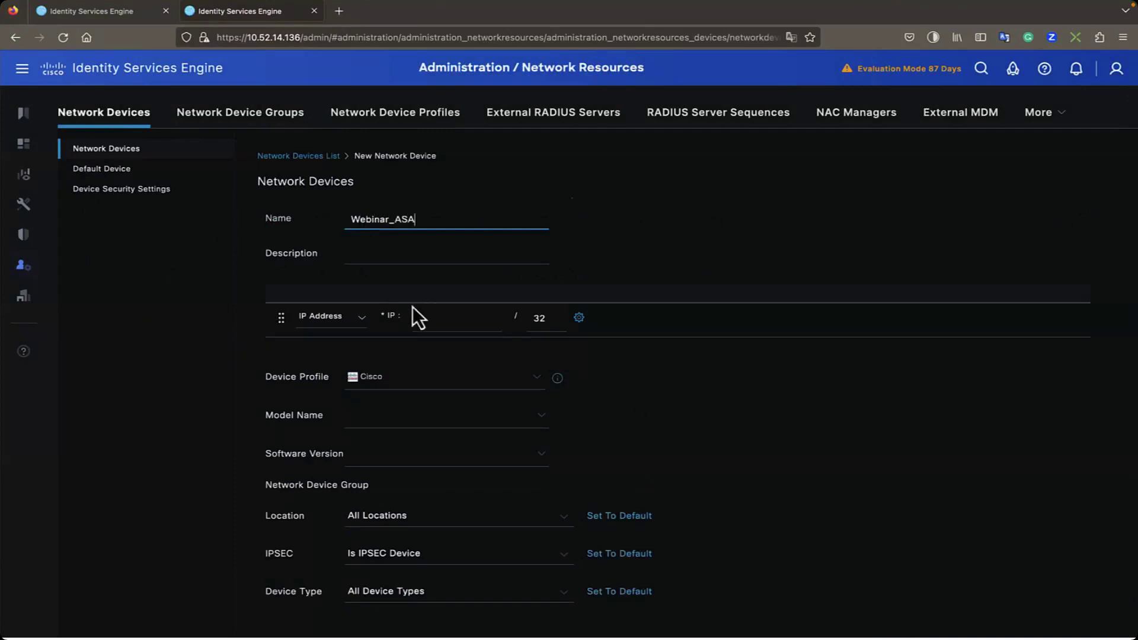
pyautogui.click(433, 322)
pyautogui.write('10.52.13')
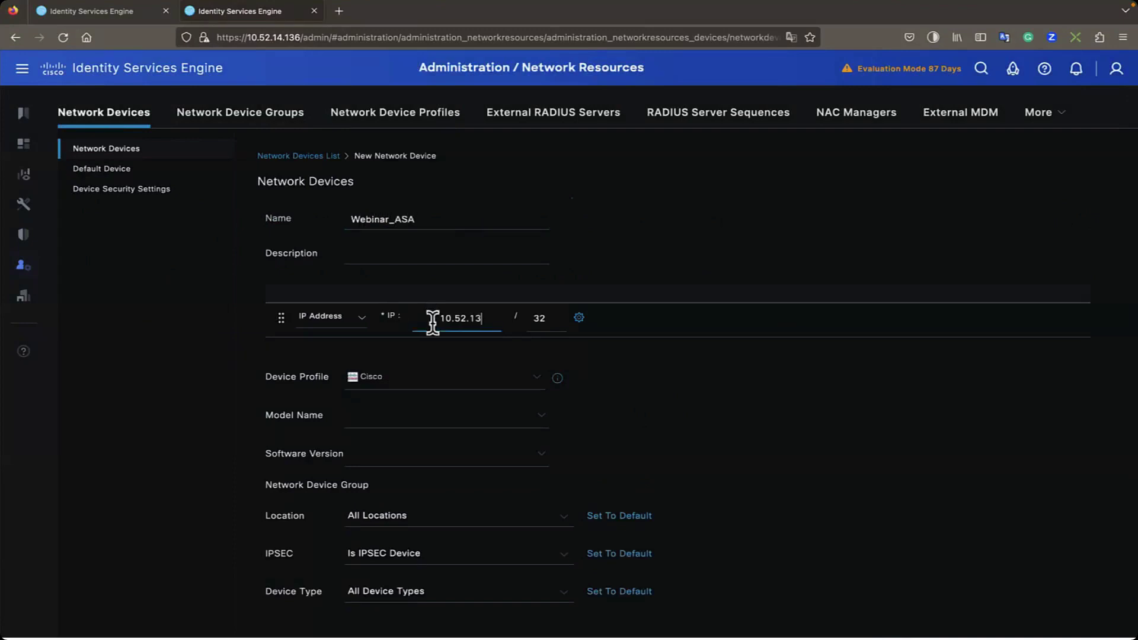
pyautogui.write('.100')
# Enable TACACS authentication with a shared secret and submit the device.
pyautogui.scroll(-3, 433, 322)
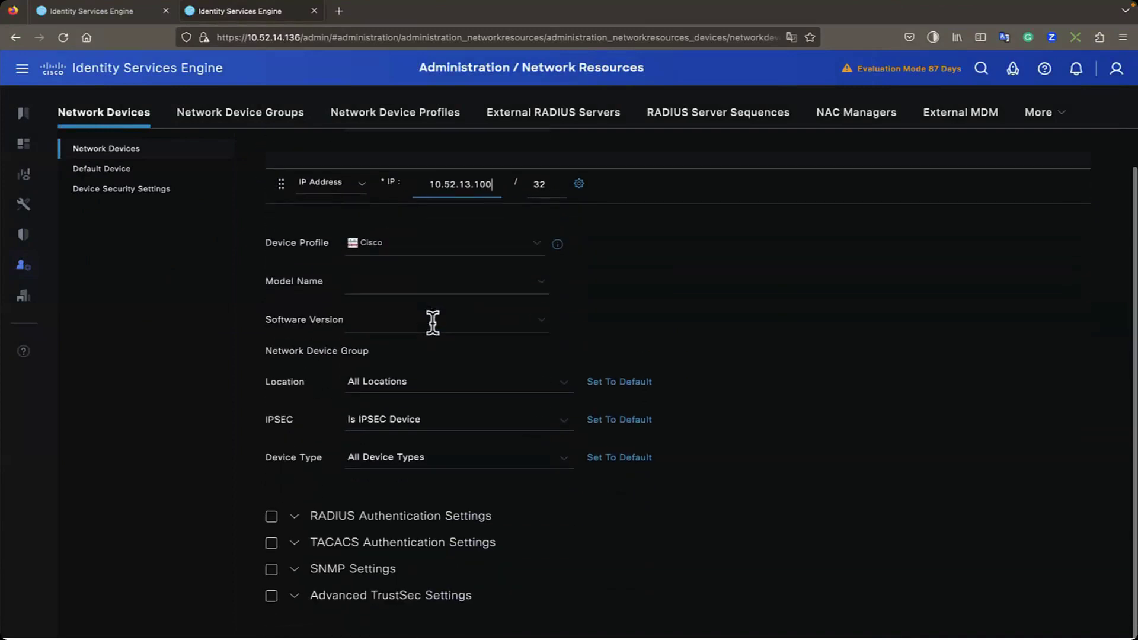
pyautogui.click(271, 544)
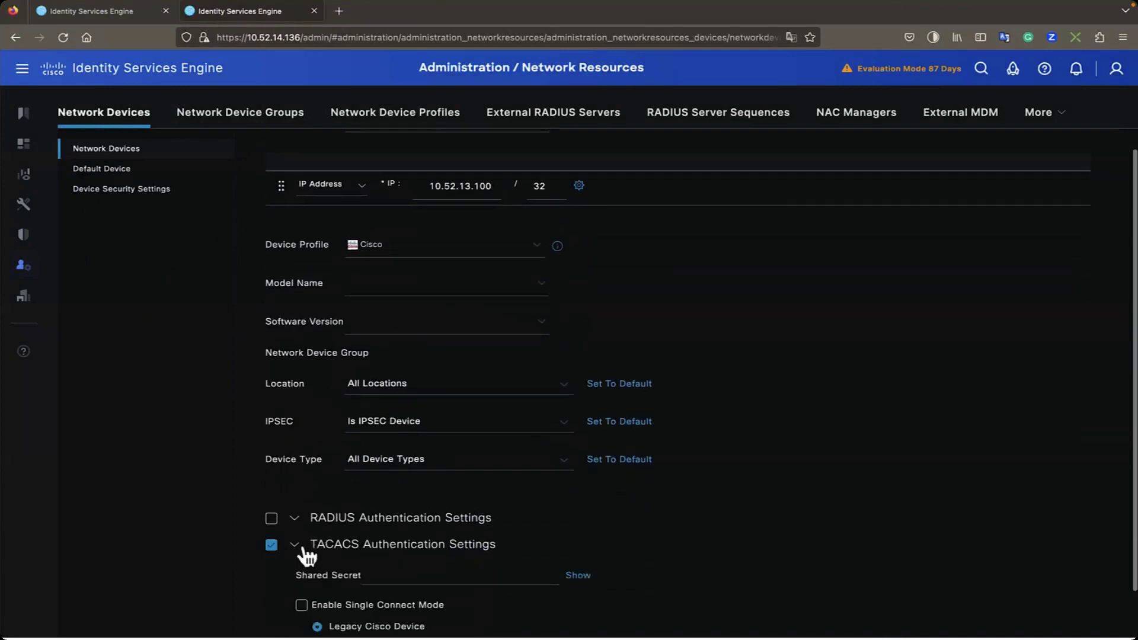
pyautogui.scroll(-1, 349, 554)
pyautogui.scroll(-1, 350, 553)
pyautogui.click(409, 459)
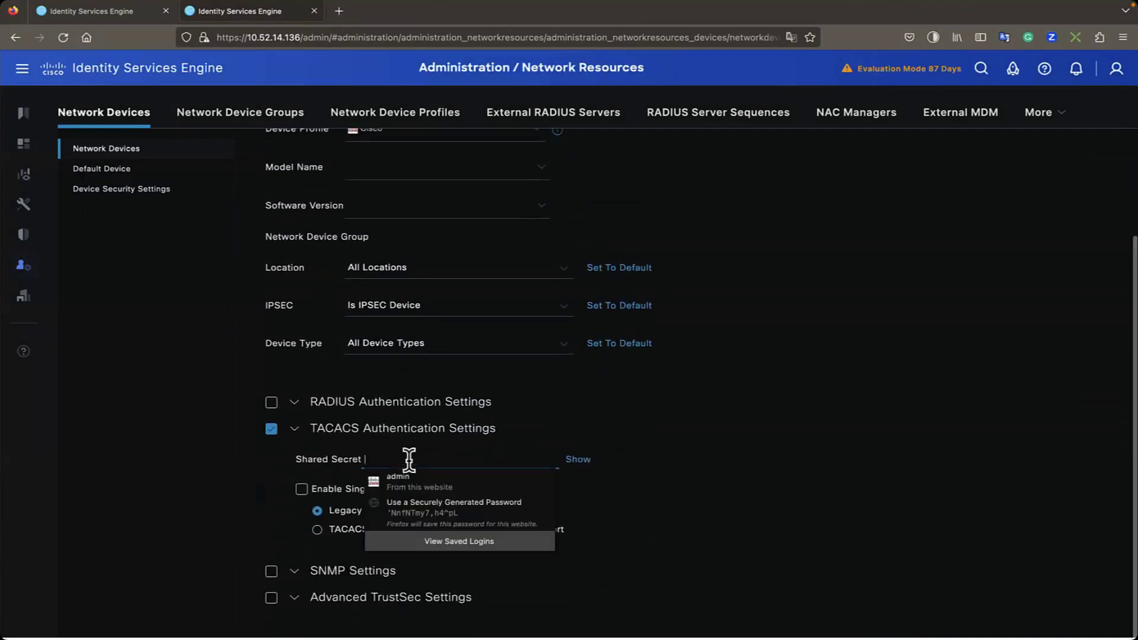
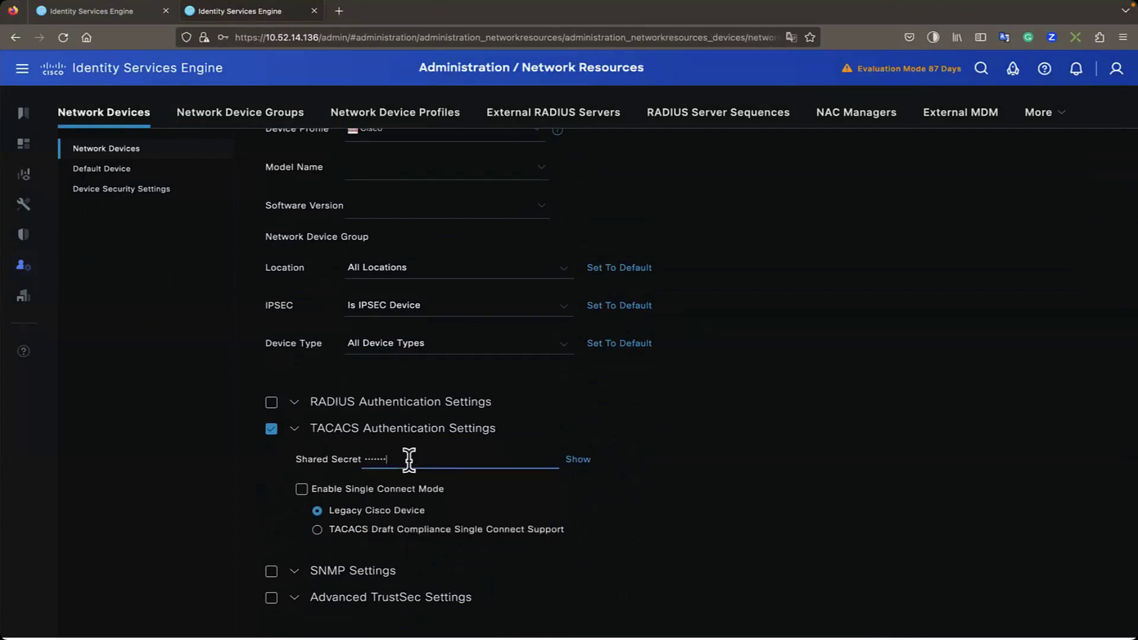
pyautogui.click(578, 459)
pyautogui.click(845, 628)
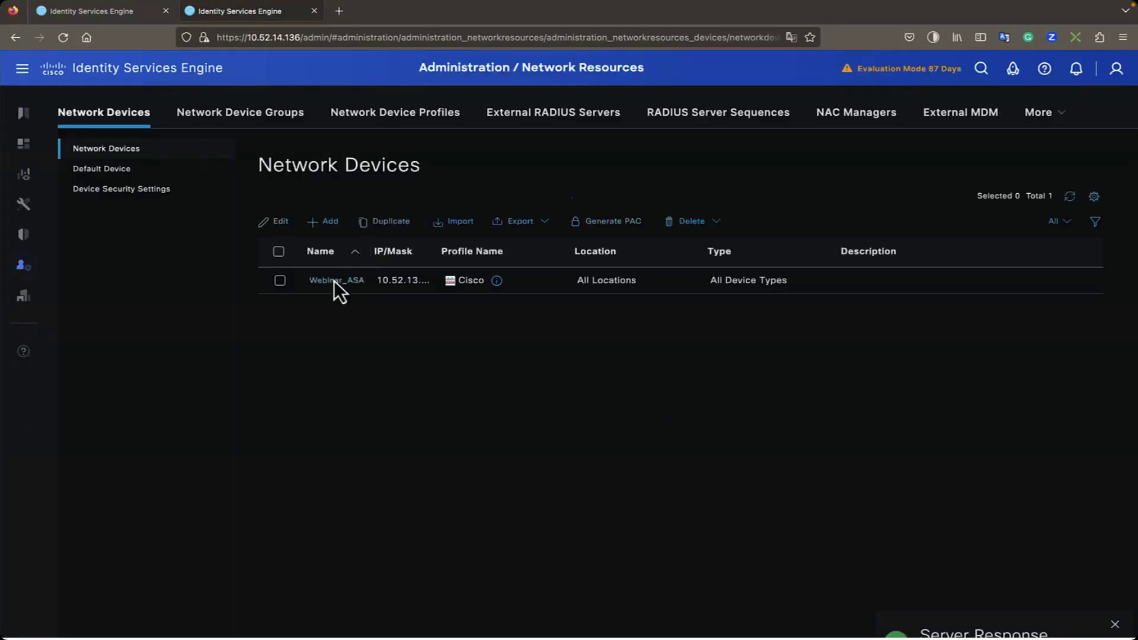
# Set Webinar_ASA's device type to Firewalls and save it.
pyautogui.click(333, 280)
pyautogui.scroll(-2, 361, 389)
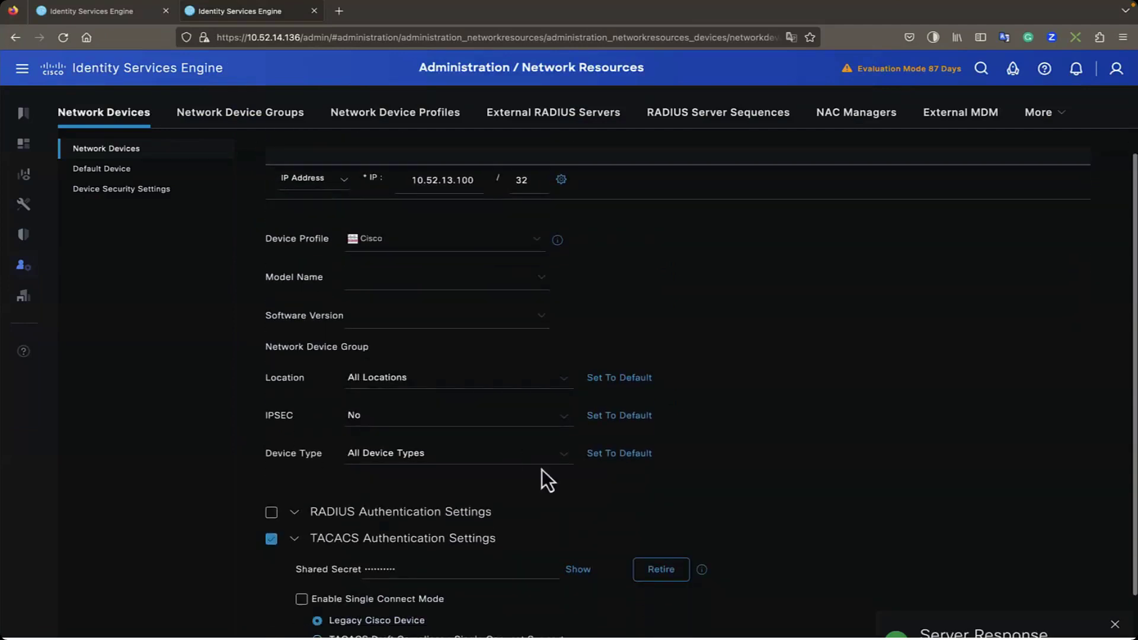
pyautogui.click(564, 454)
pyautogui.click(635, 308)
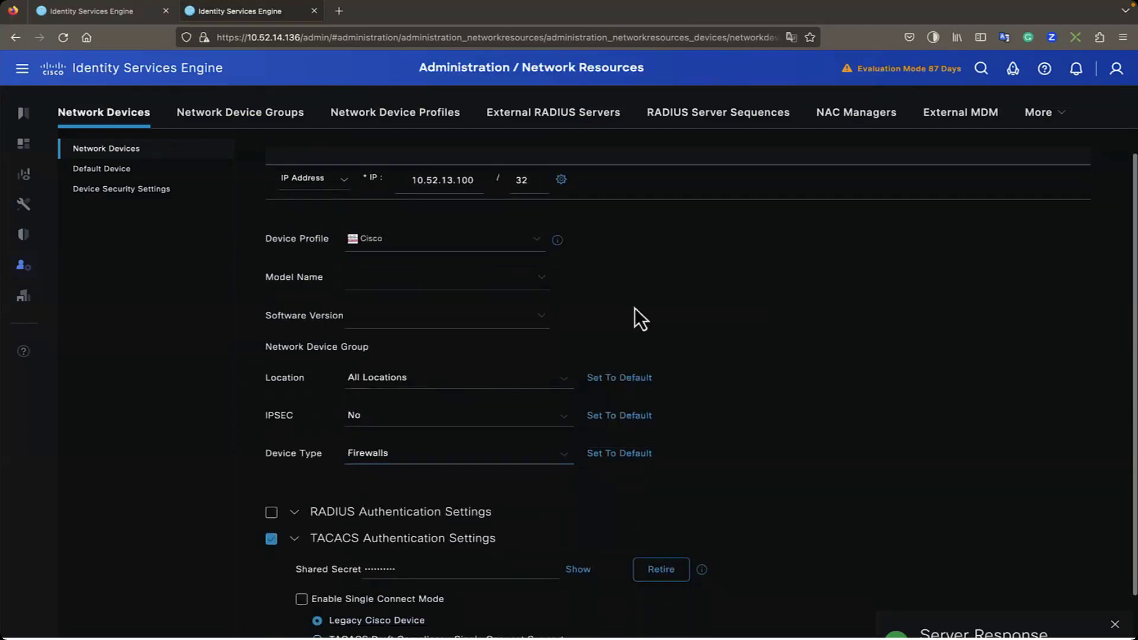
pyautogui.scroll(-3, 611, 469)
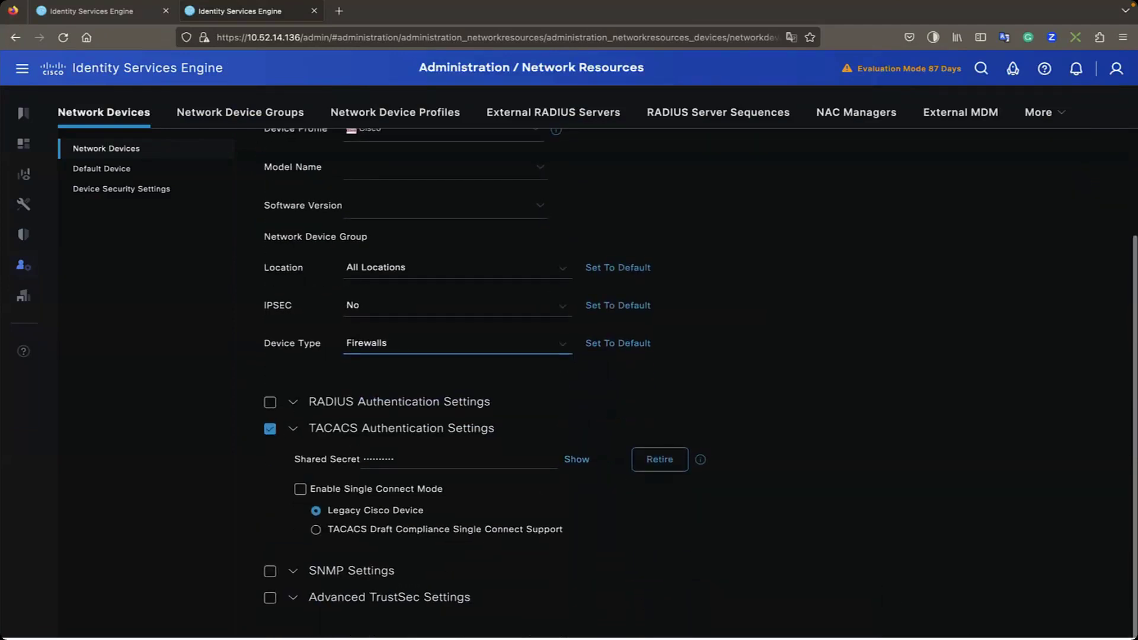
pyautogui.press('Return')
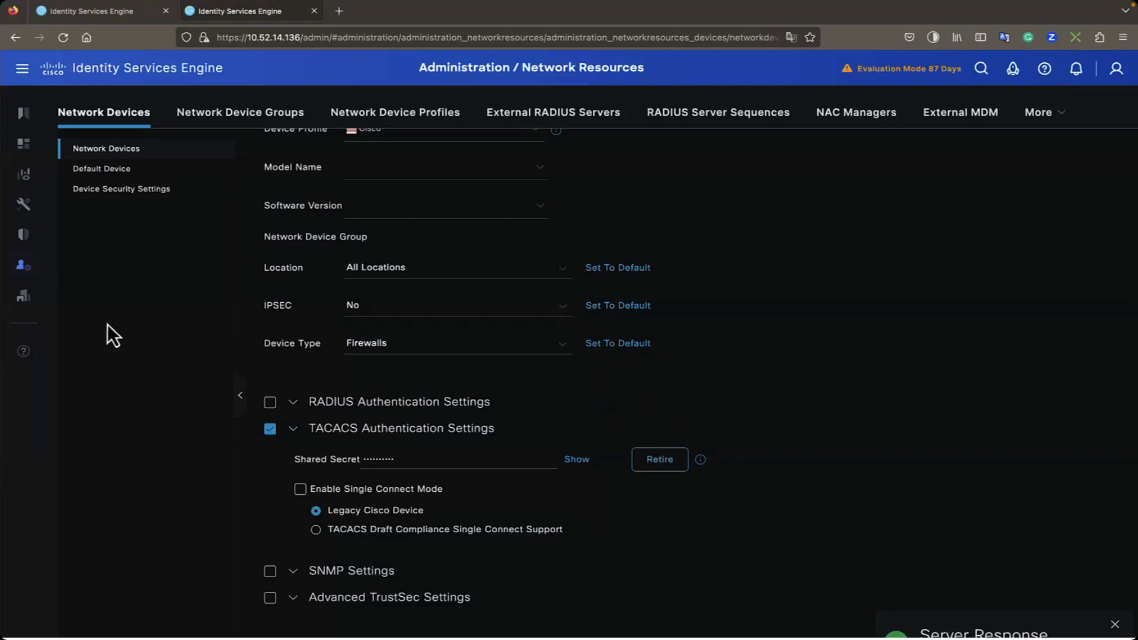
# Add an external TACACS server named ISE_External and enter its host IP address.
pyautogui.moveTo(23, 298)
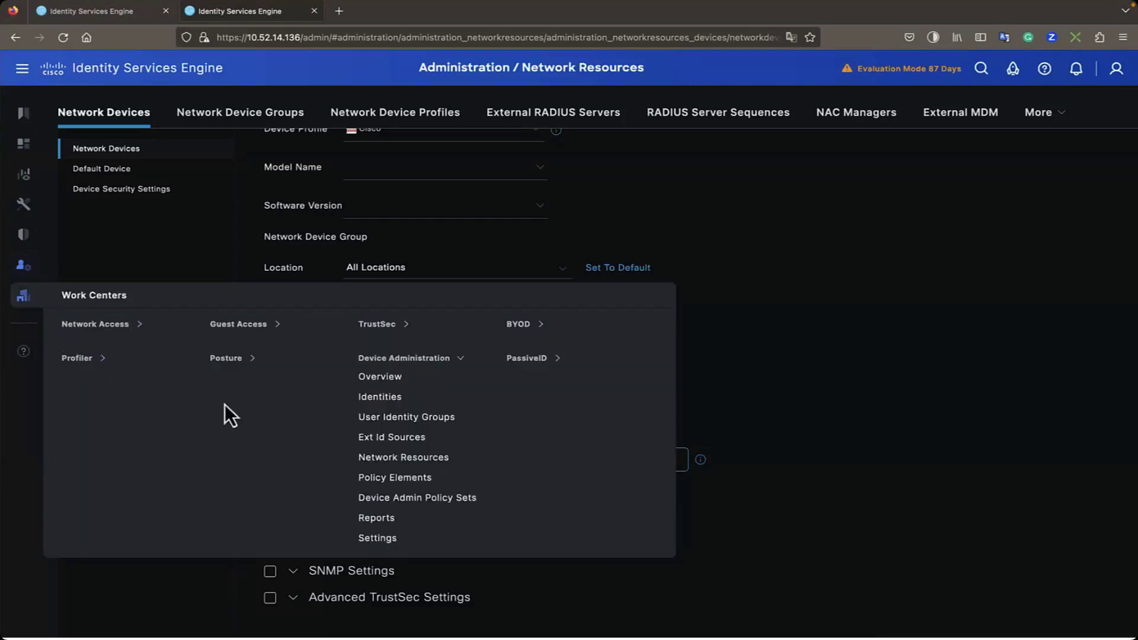
pyautogui.click(411, 462)
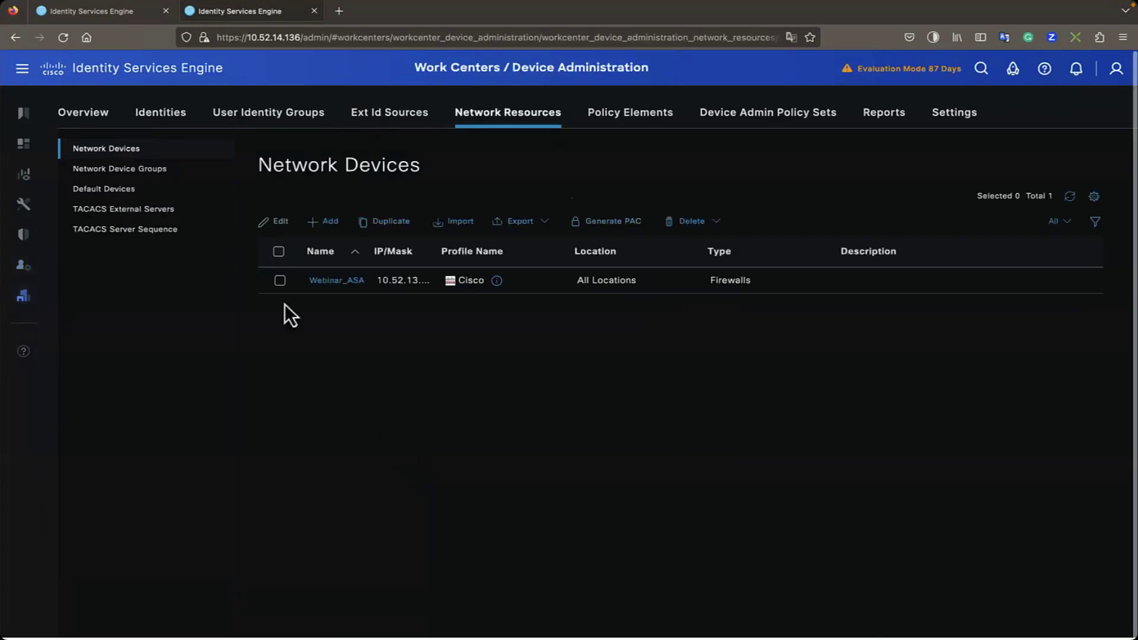
pyautogui.click(158, 218)
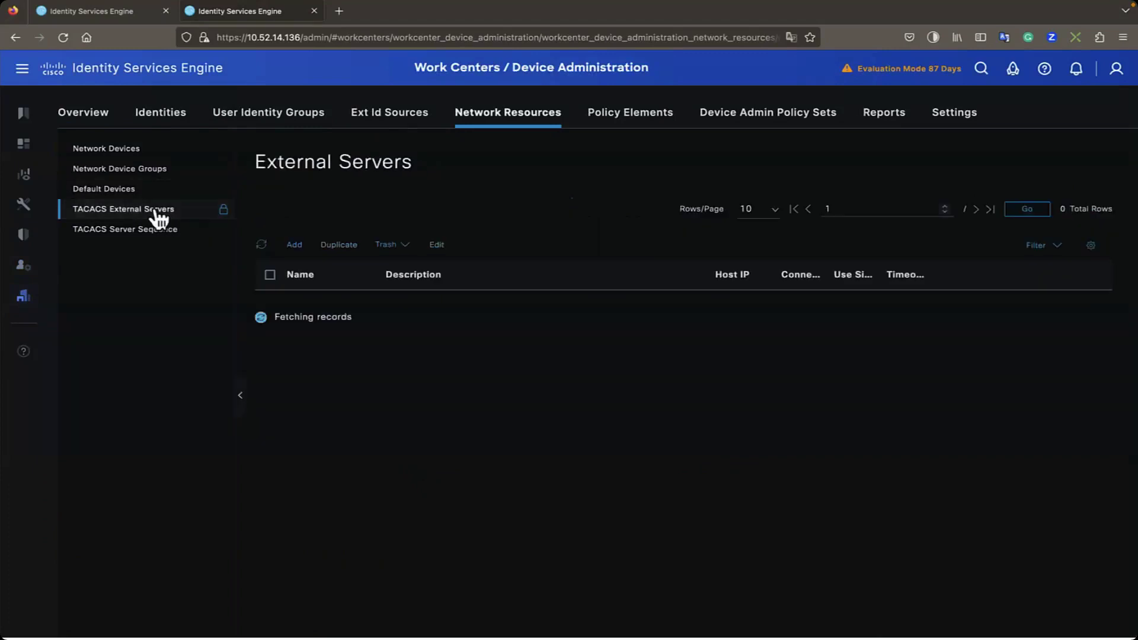
pyautogui.click(294, 245)
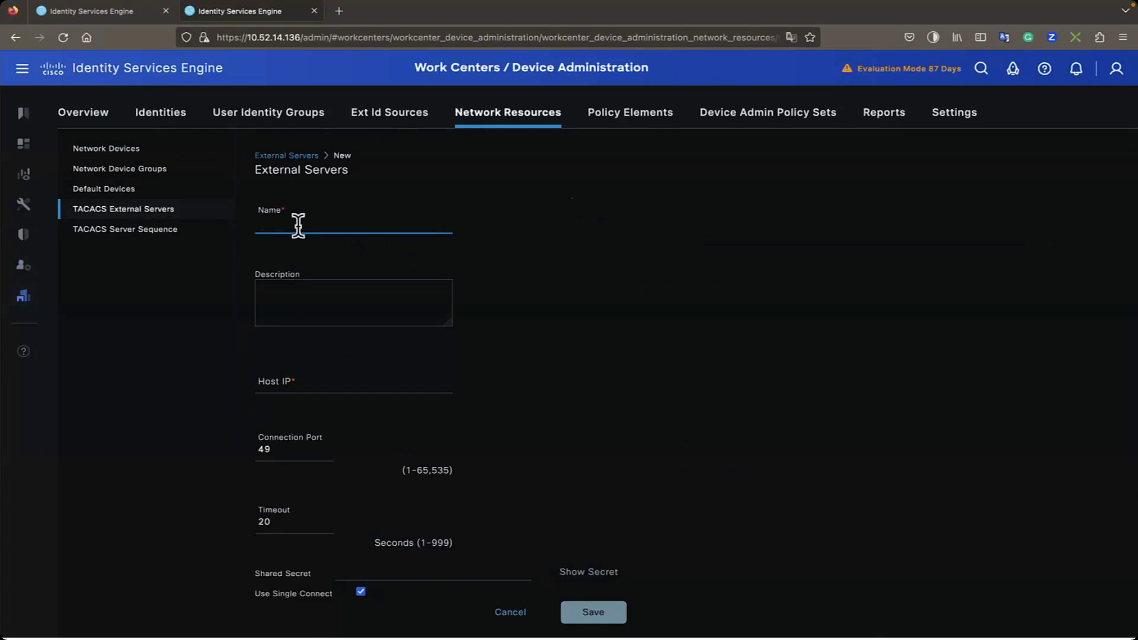
pyautogui.write('ISE_External')
pyautogui.click(310, 384)
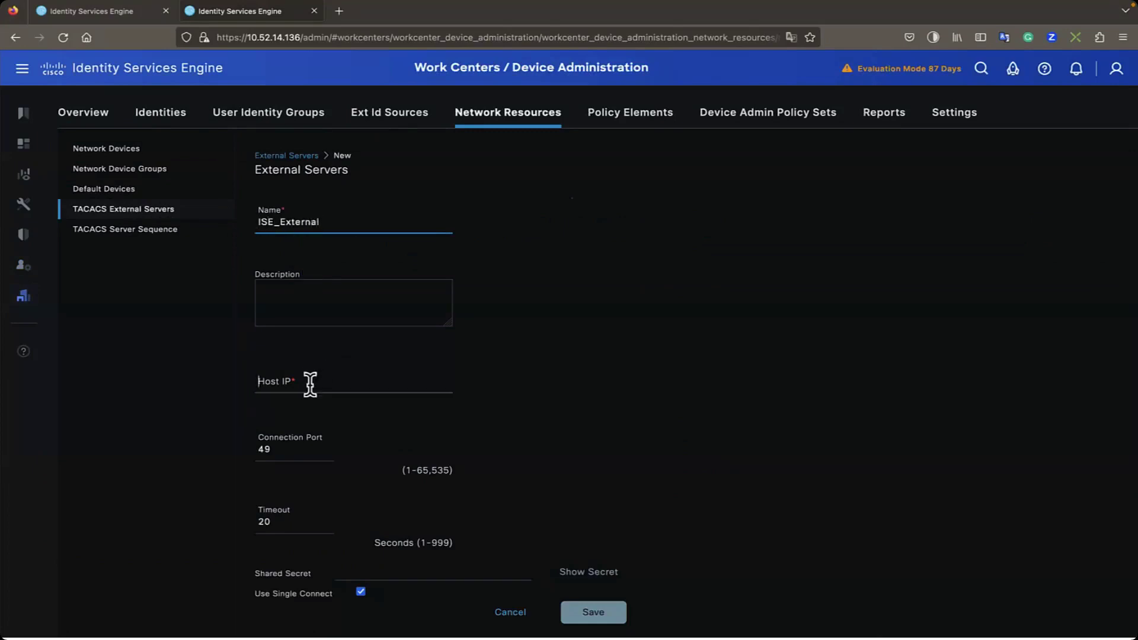
pyautogui.write('10.5')
pyautogui.write('2.13.60')
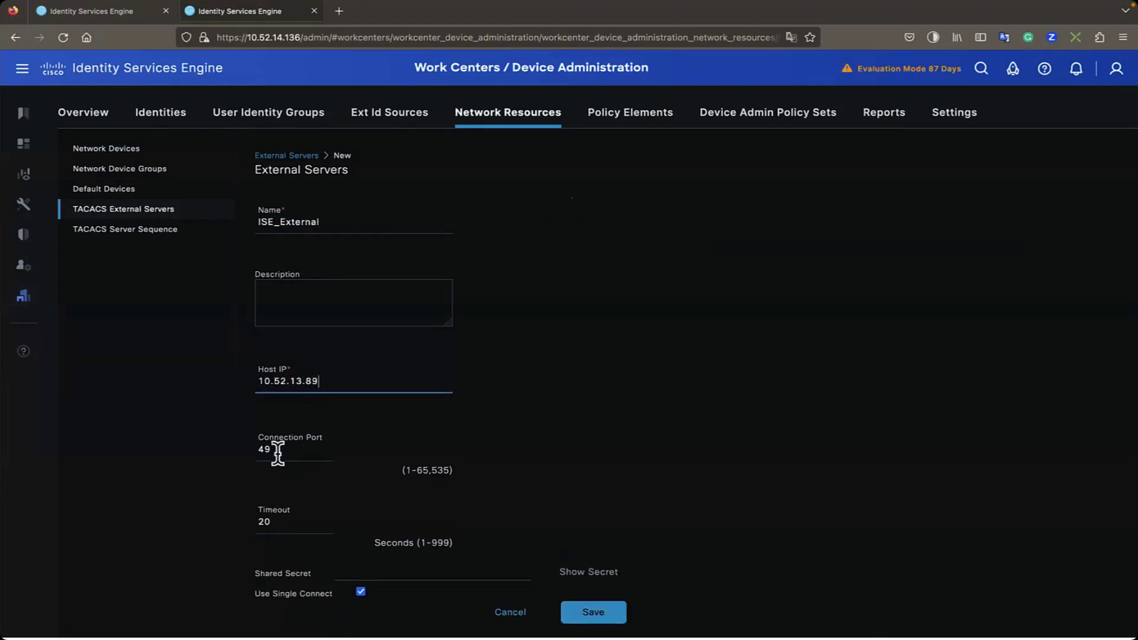
# Enter the server's shared secret, save ISE_External, and decline the browser's password prompt.
pyautogui.click(377, 569)
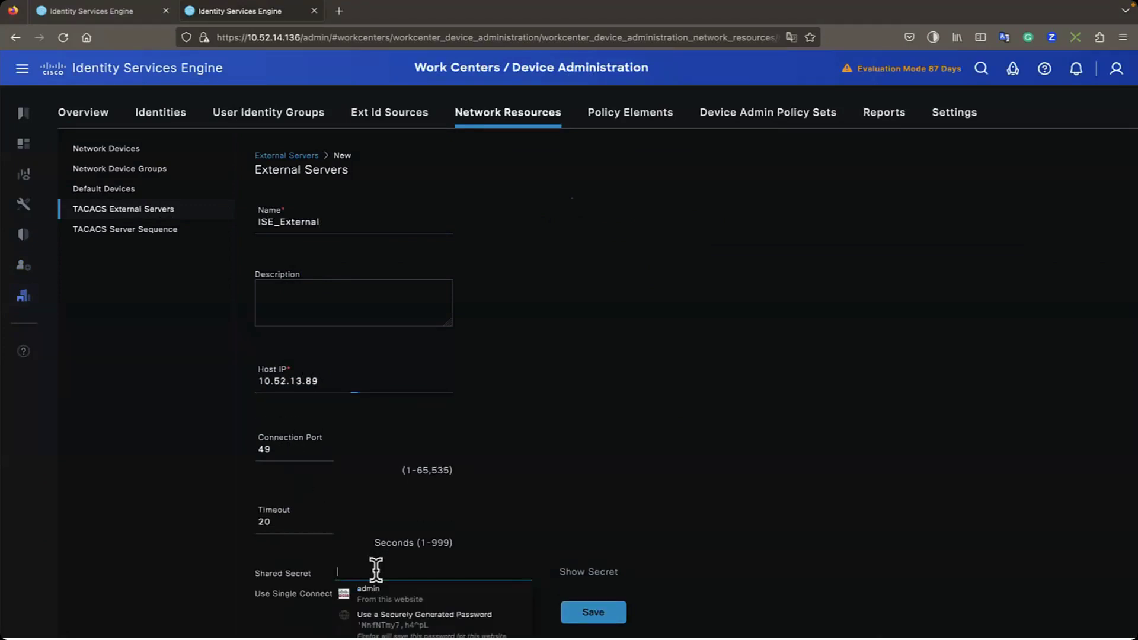
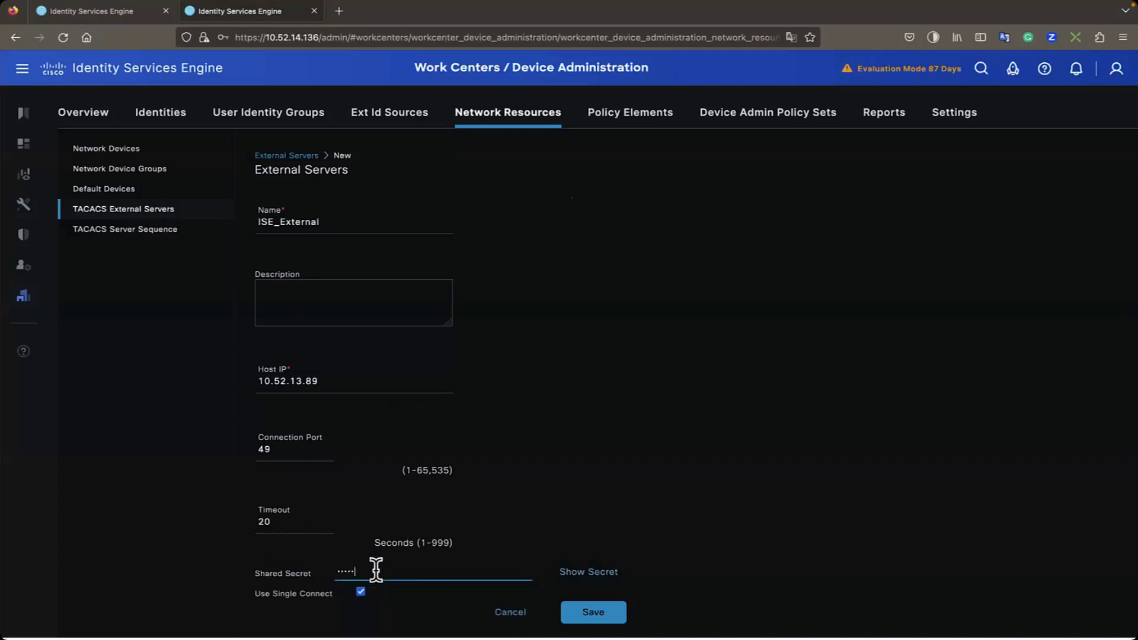
pyautogui.press('Return')
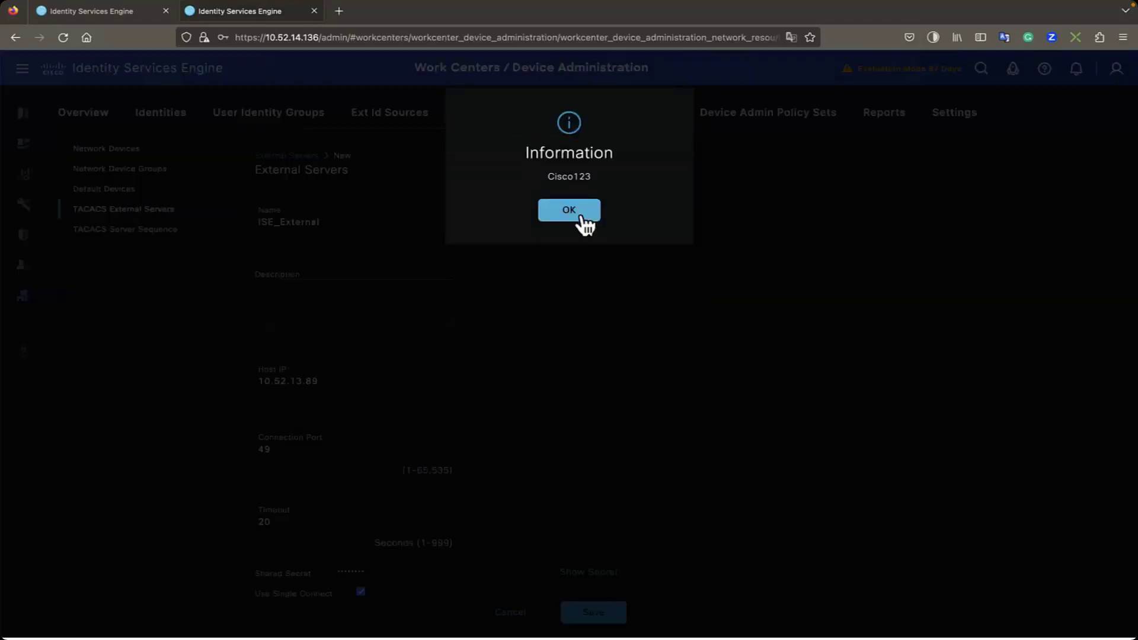
pyautogui.click(574, 221)
pyautogui.click(595, 613)
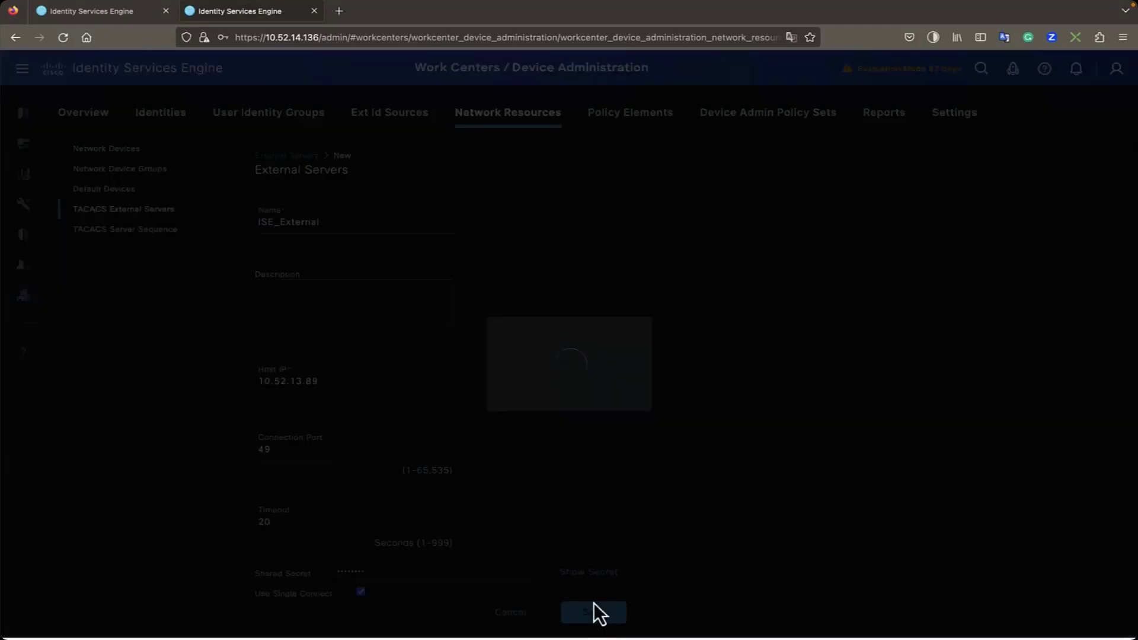
pyautogui.click(368, 203)
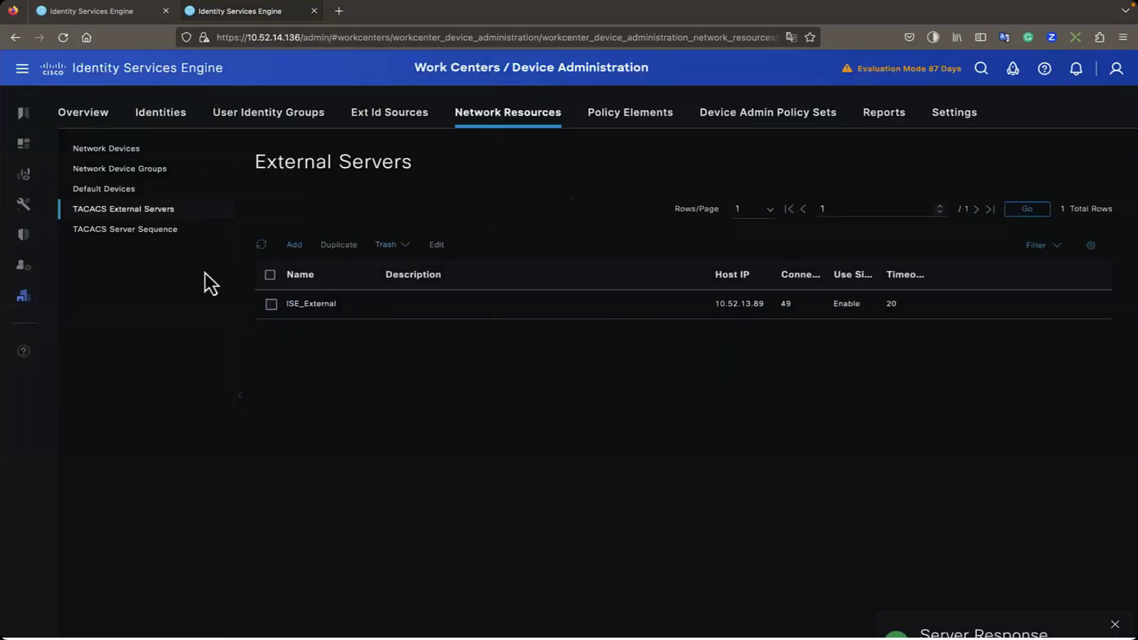
# Start a new TACACS server sequence named TACACS_Sequence.
pyautogui.click(156, 230)
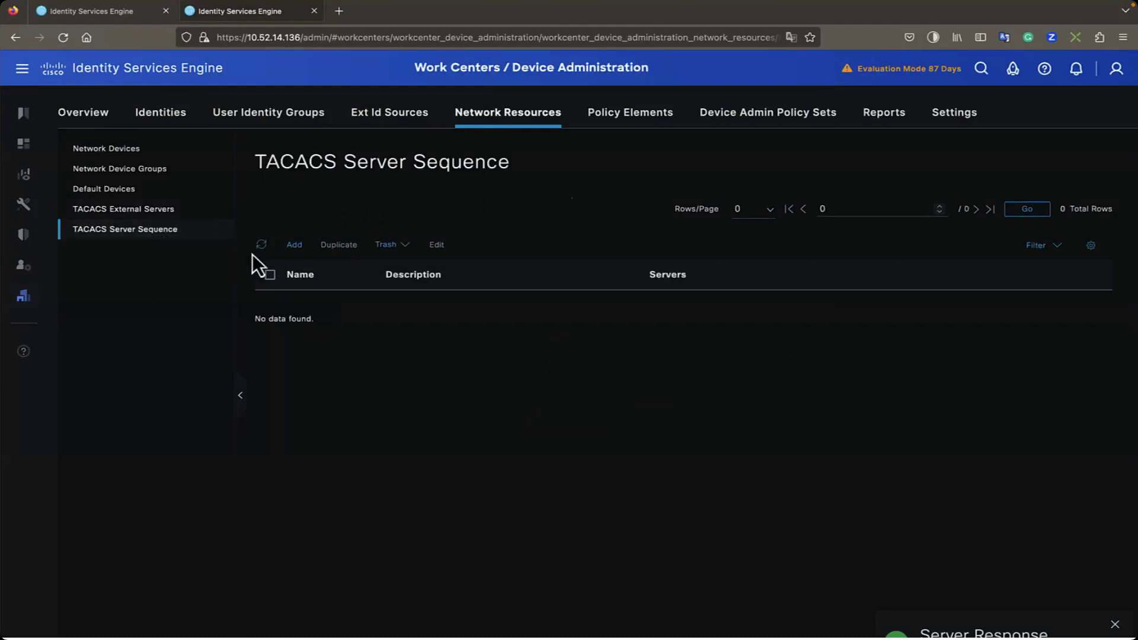
pyautogui.click(296, 248)
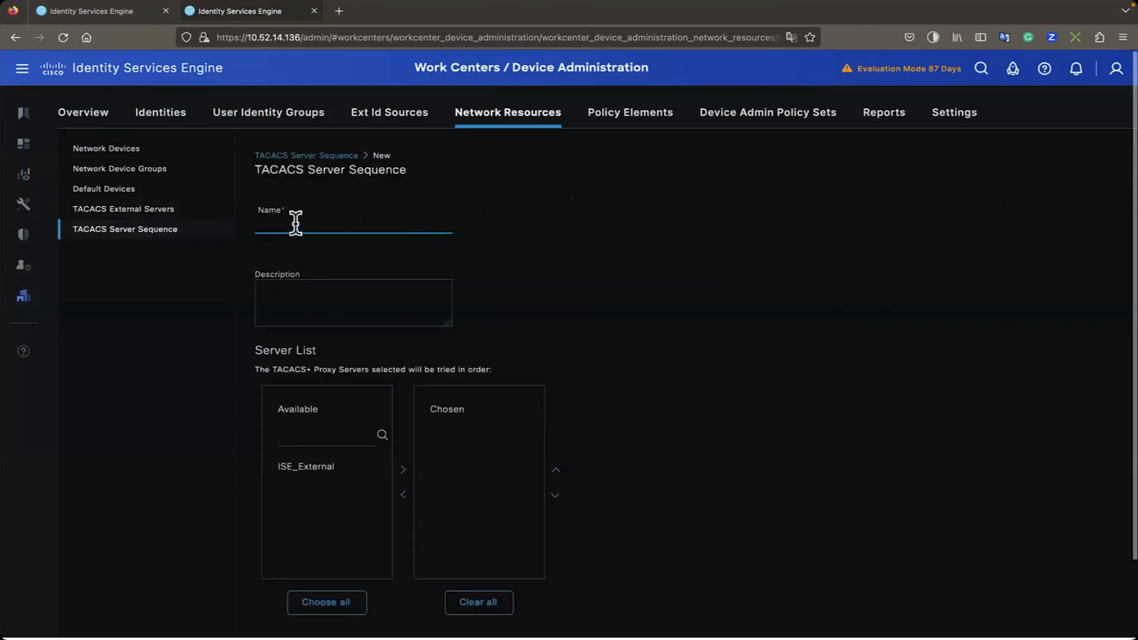
pyautogui.click(295, 222)
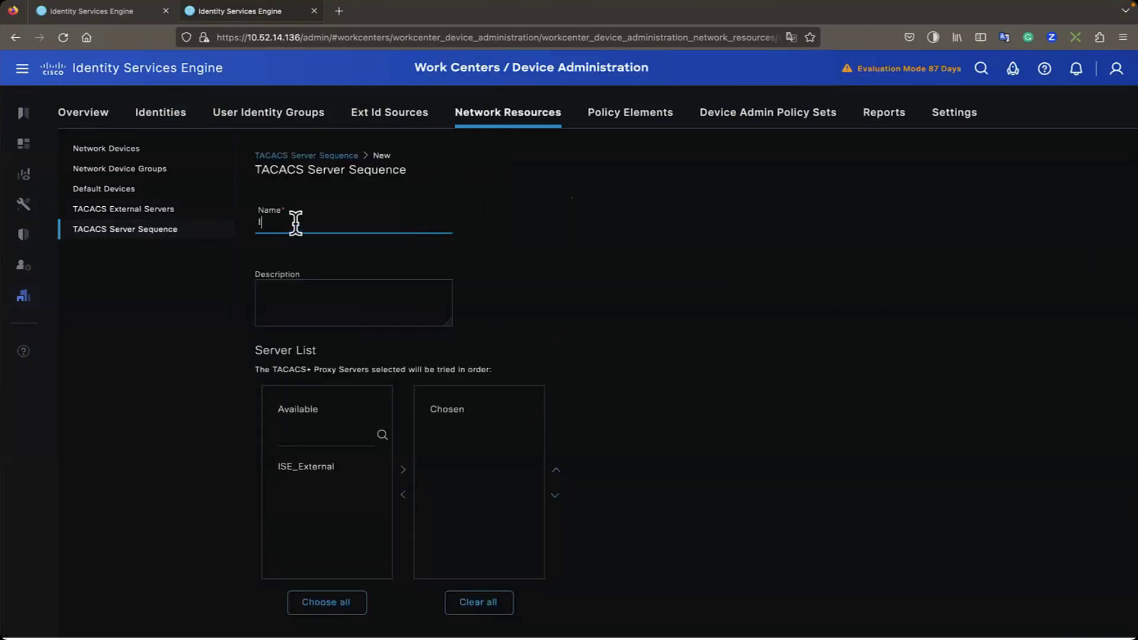
pyautogui.write('TACACS_Sequence')
# Move ISE_External to the chosen servers and enable remote and local accounting.
pyautogui.click(315, 470)
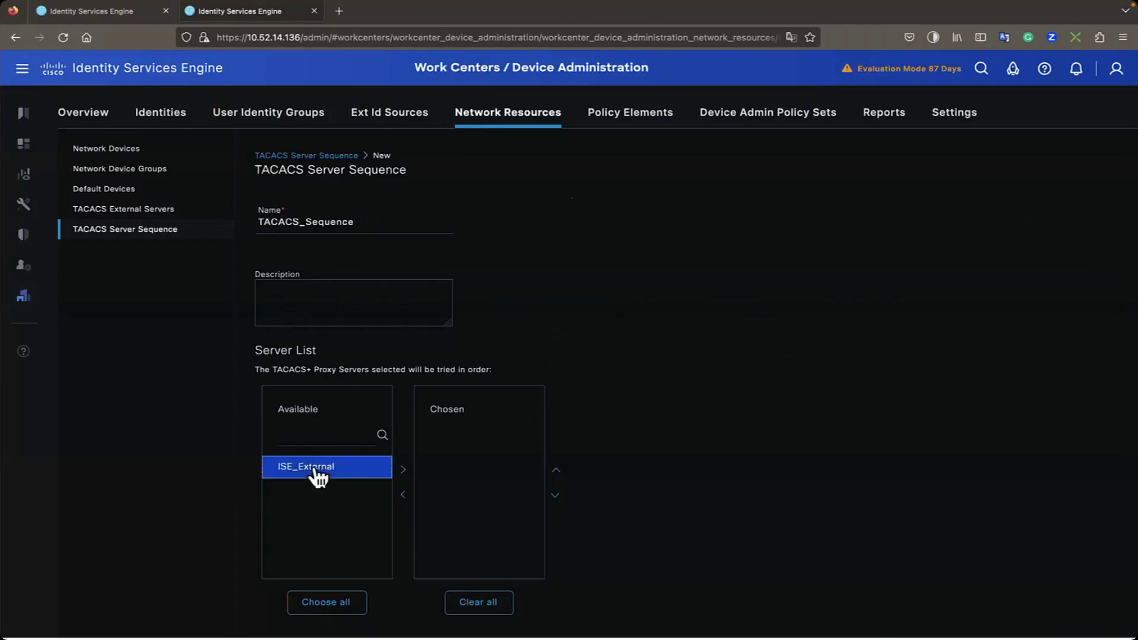
pyautogui.click(402, 471)
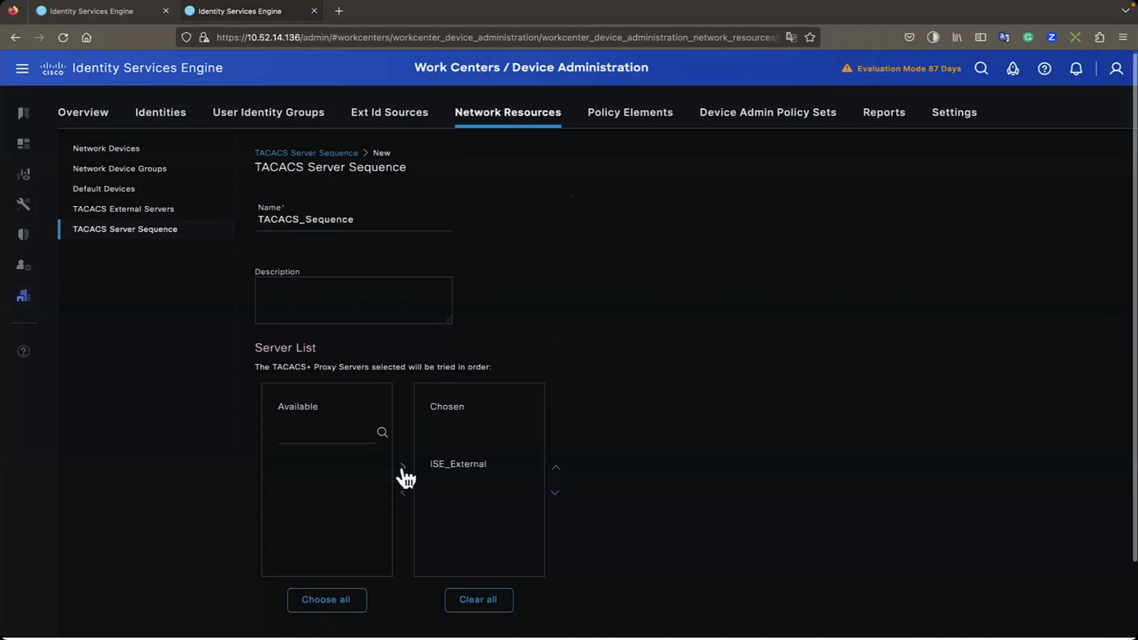
pyautogui.scroll(-3, 403, 474)
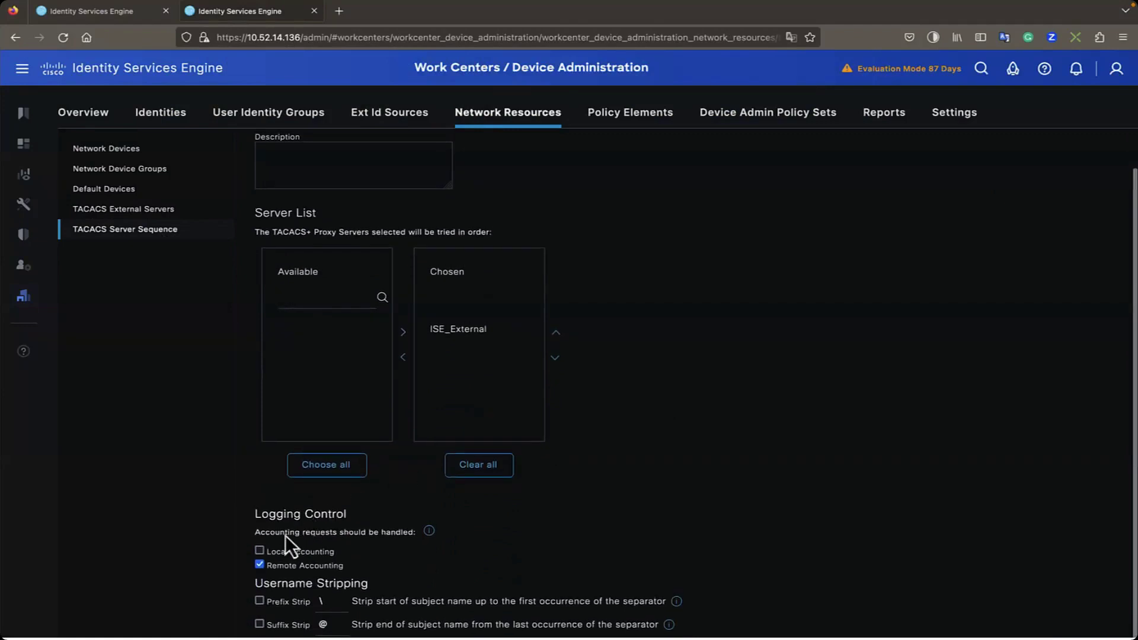
pyautogui.click(259, 565)
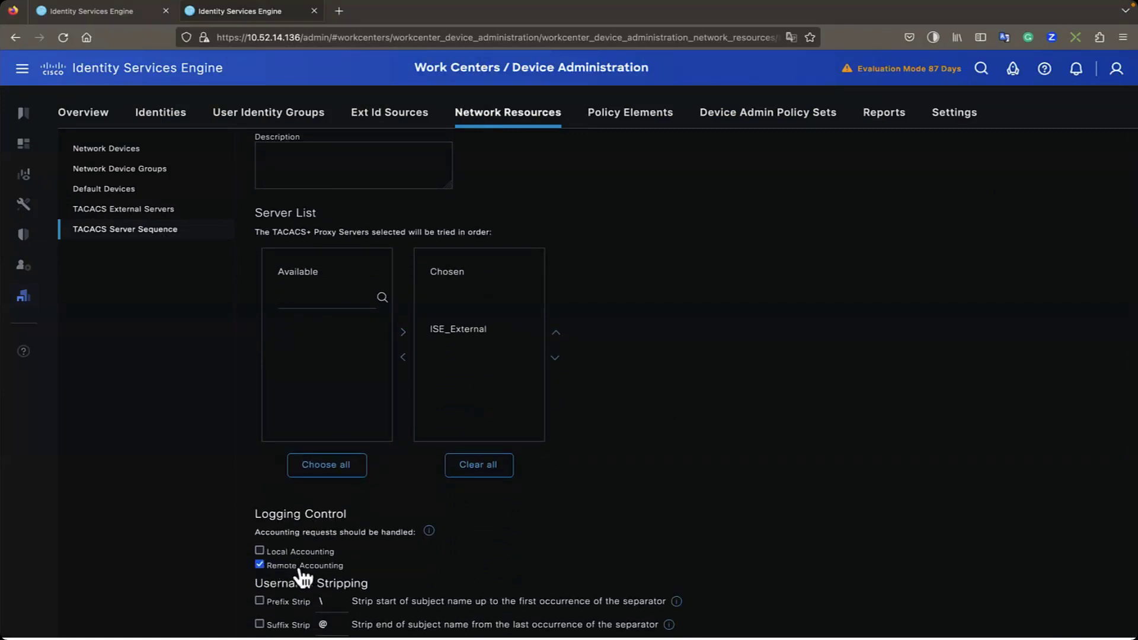
pyautogui.click(259, 550)
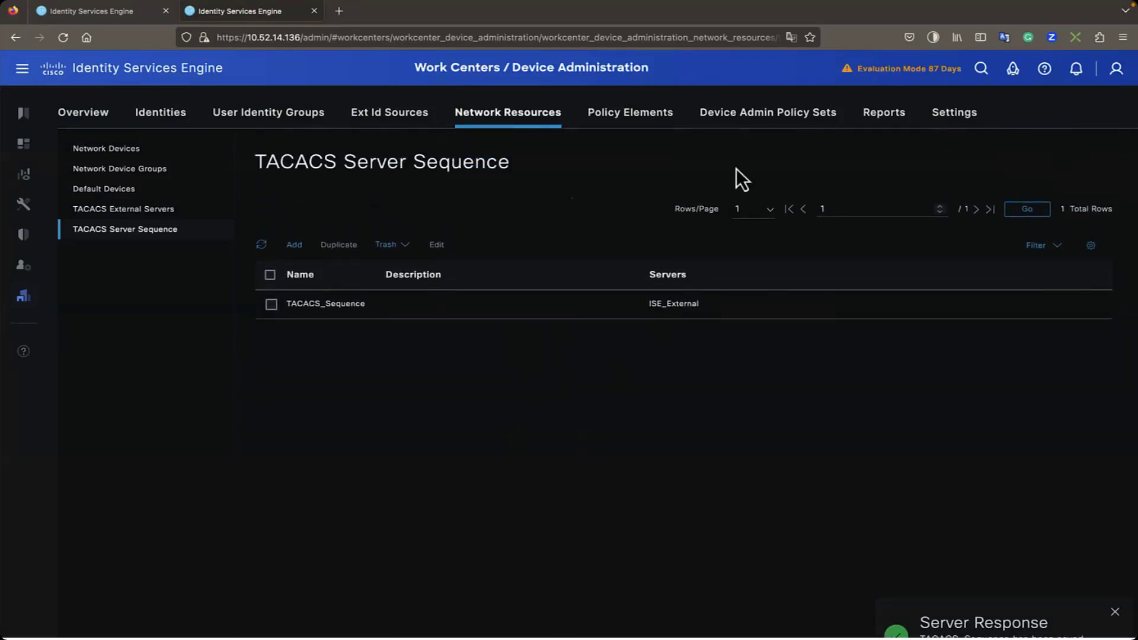
# Add a device admin policy set named Device Admin Redirection above Default.
pyautogui.click(764, 122)
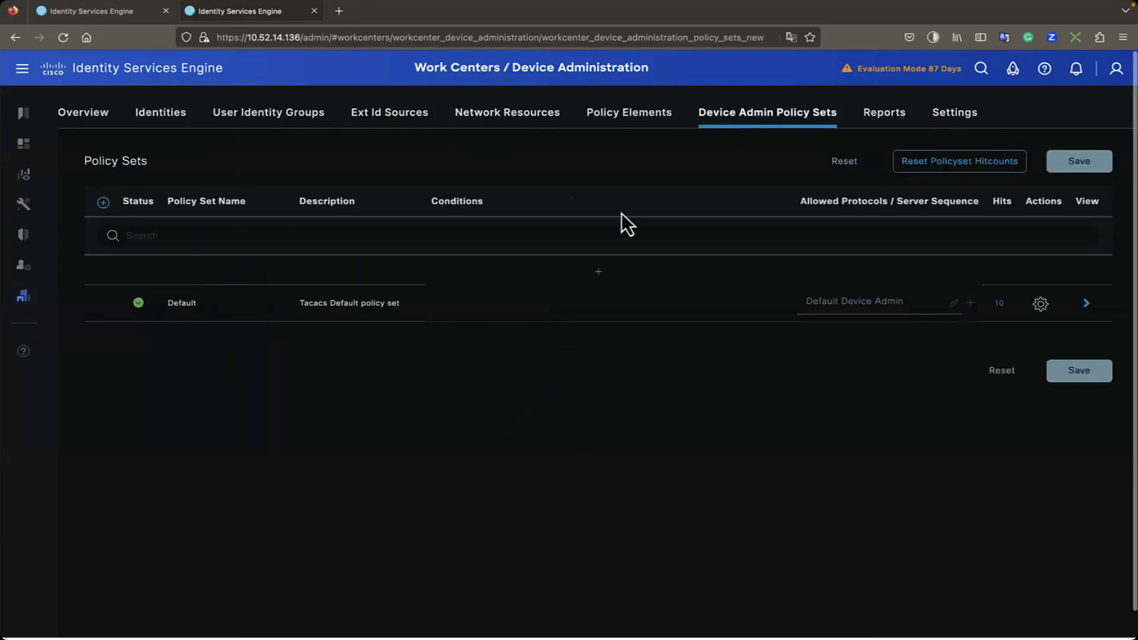
pyautogui.click(599, 272)
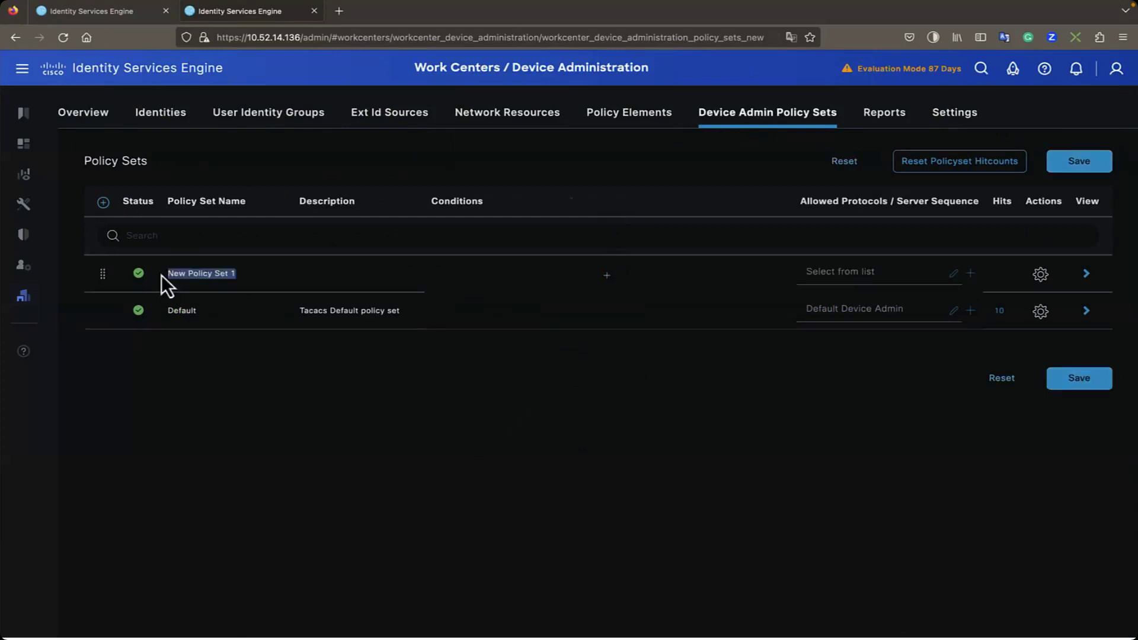
pyautogui.write('Device Admin R')
pyautogui.write('Rd')
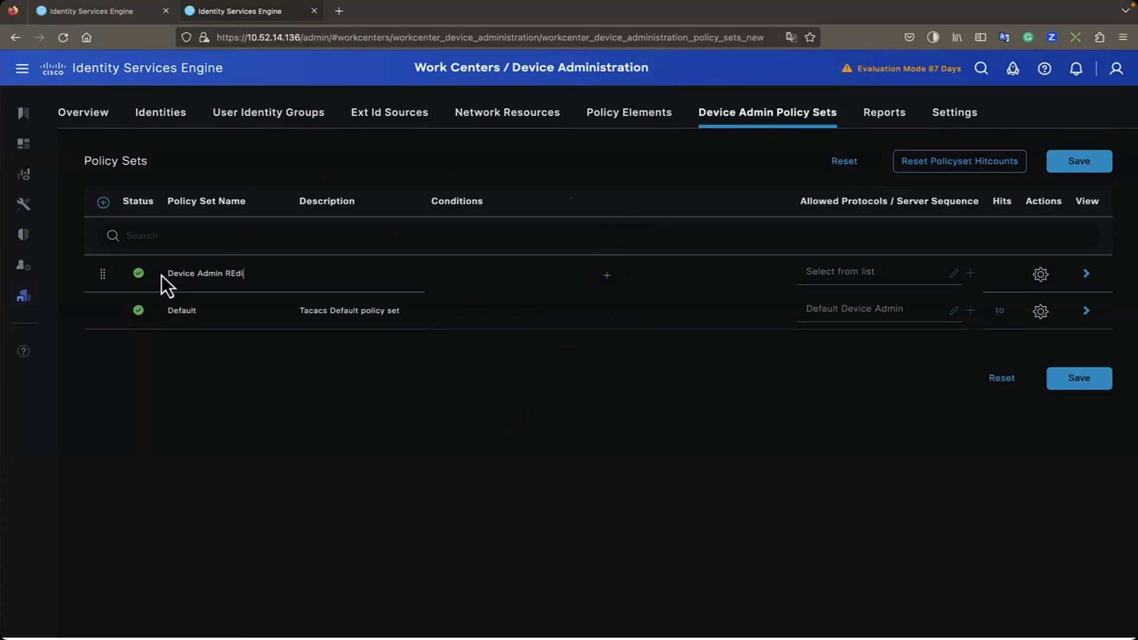
pyautogui.press('BackSpace')
pyautogui.press('BackSpace')
pyautogui.write('re')
pyautogui.press('BackSpace')
pyautogui.press('BackSpace')
pyautogui.write('edirection')
# Give it the condition DEVICE Device Type equals All Device Types#Firewalls.
pyautogui.click(601, 277)
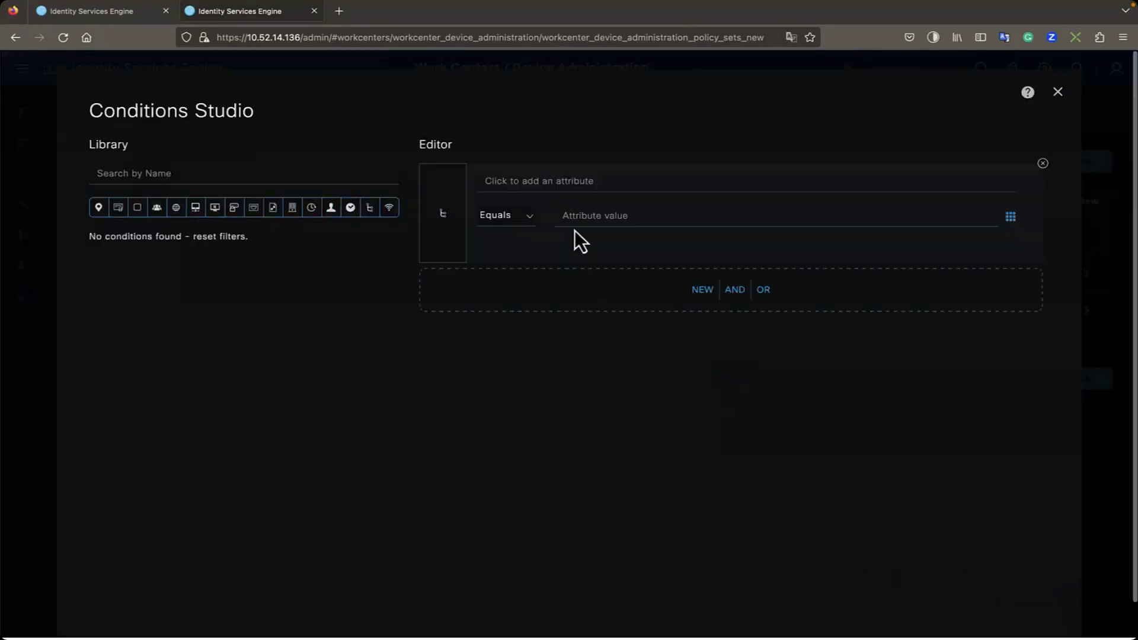
pyautogui.click(568, 181)
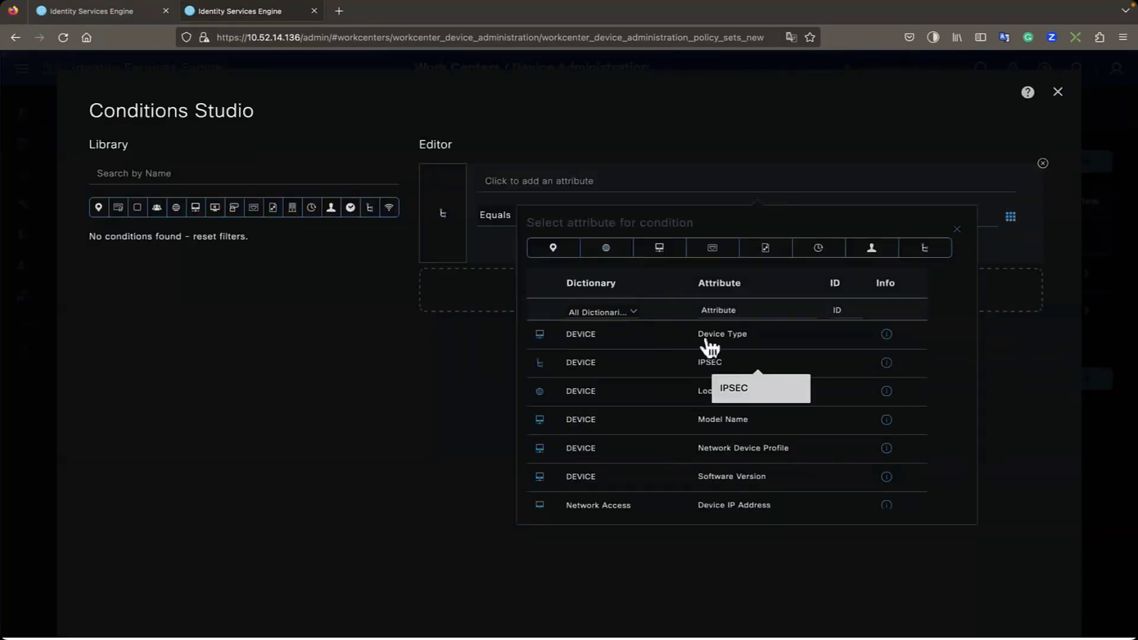
pyautogui.click(661, 248)
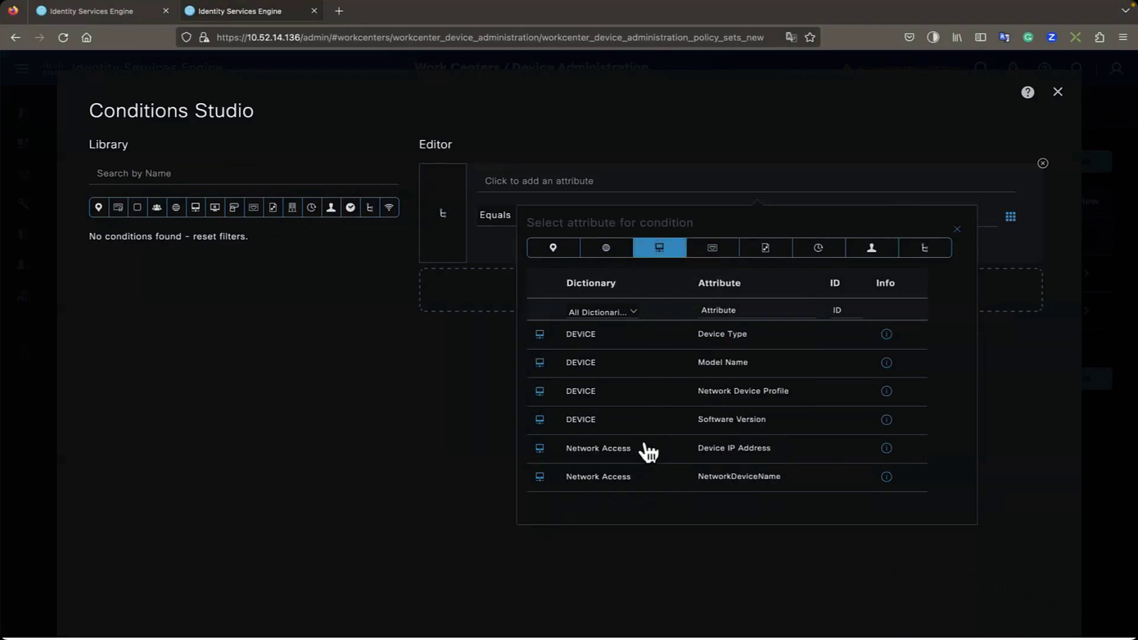
pyautogui.click(625, 333)
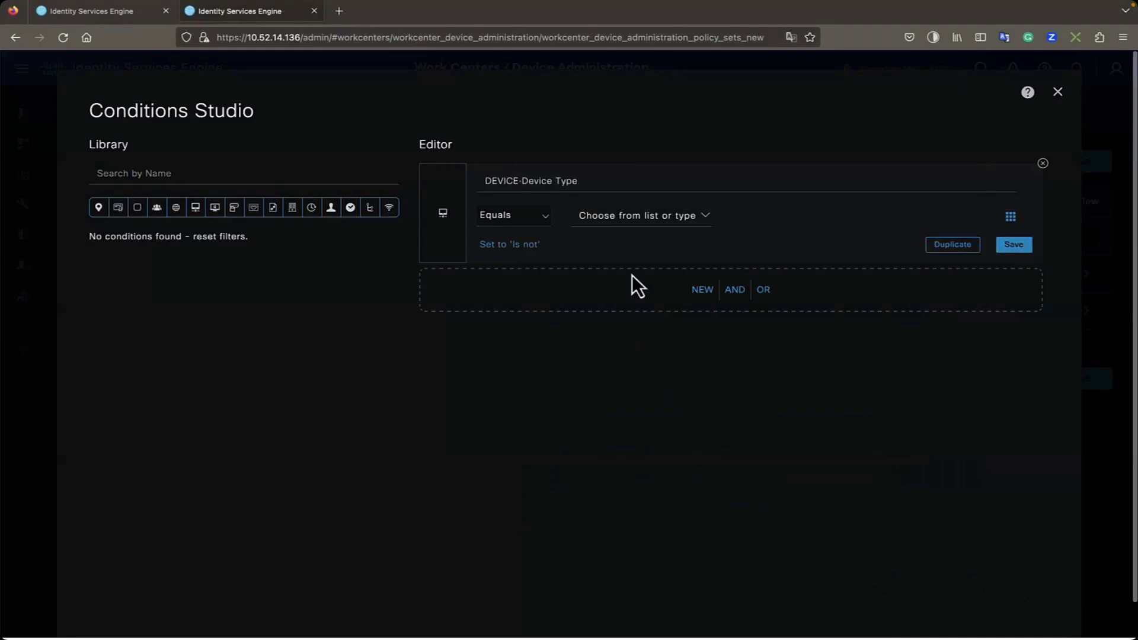
pyautogui.click(645, 221)
pyautogui.click(663, 300)
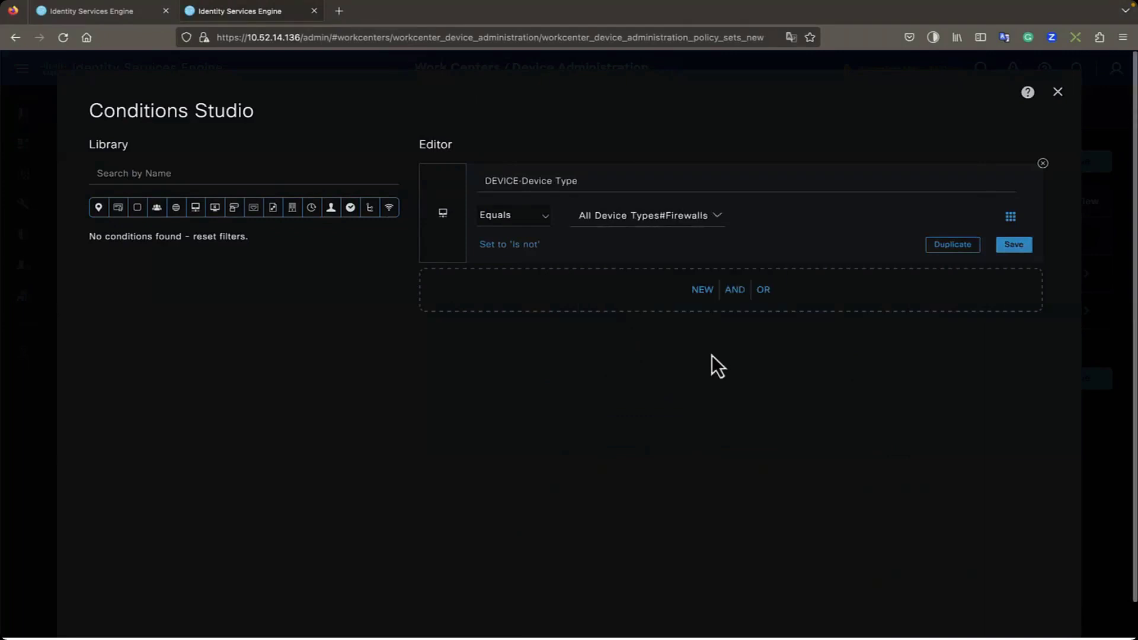
pyautogui.scroll(-2, 714, 356)
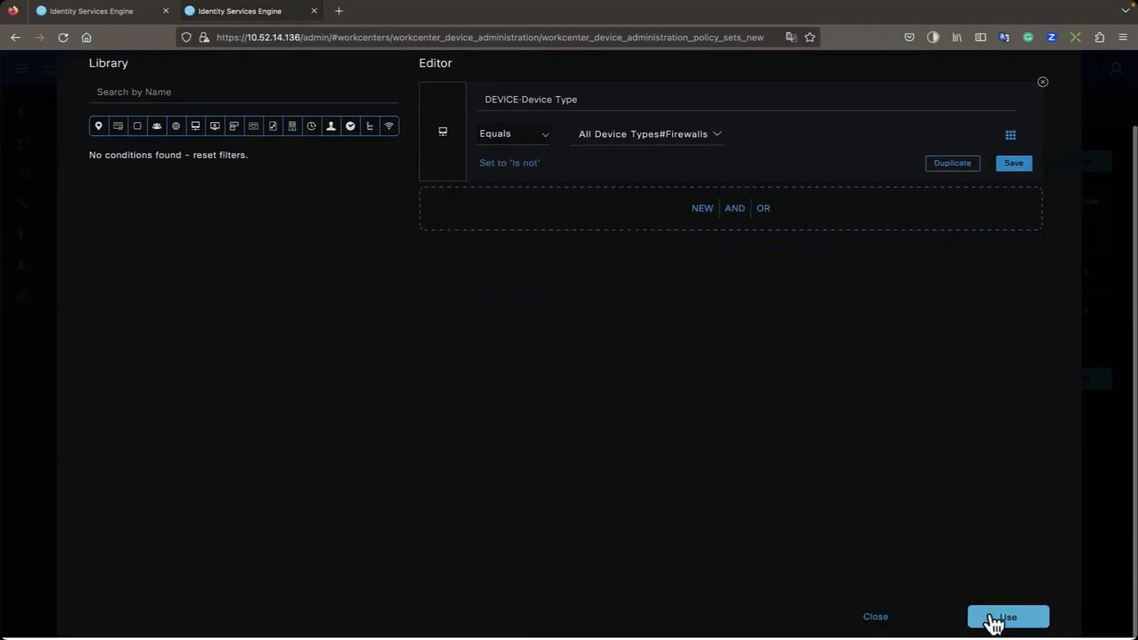
pyautogui.click(993, 619)
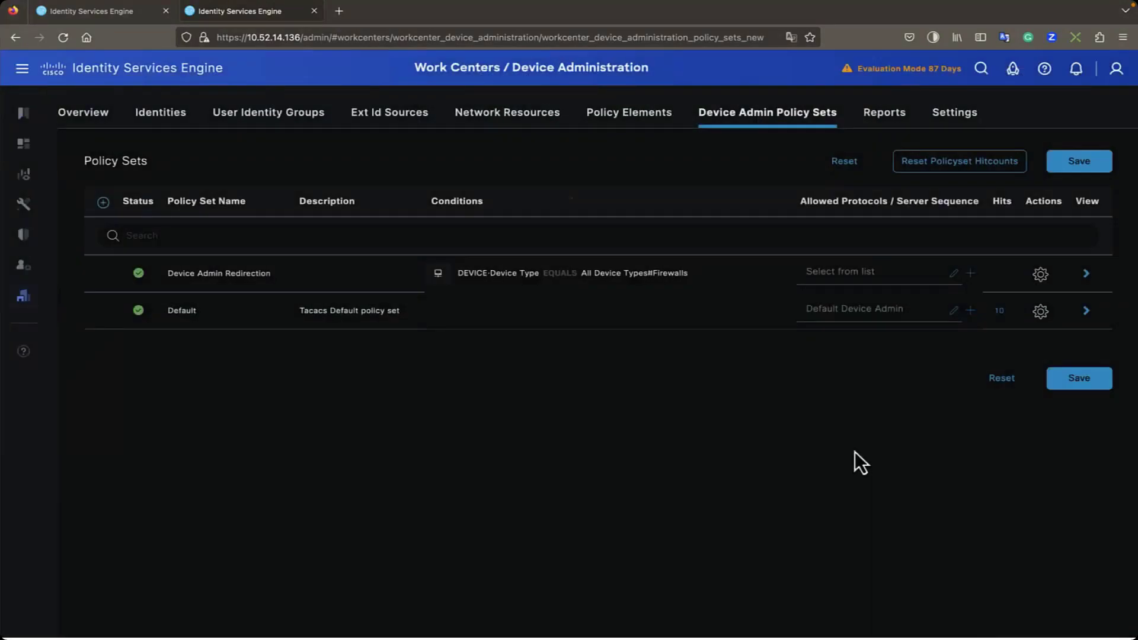
# Choose TACACS_Sequence as the policy set's server sequence and save the policy sets.
pyautogui.click(870, 277)
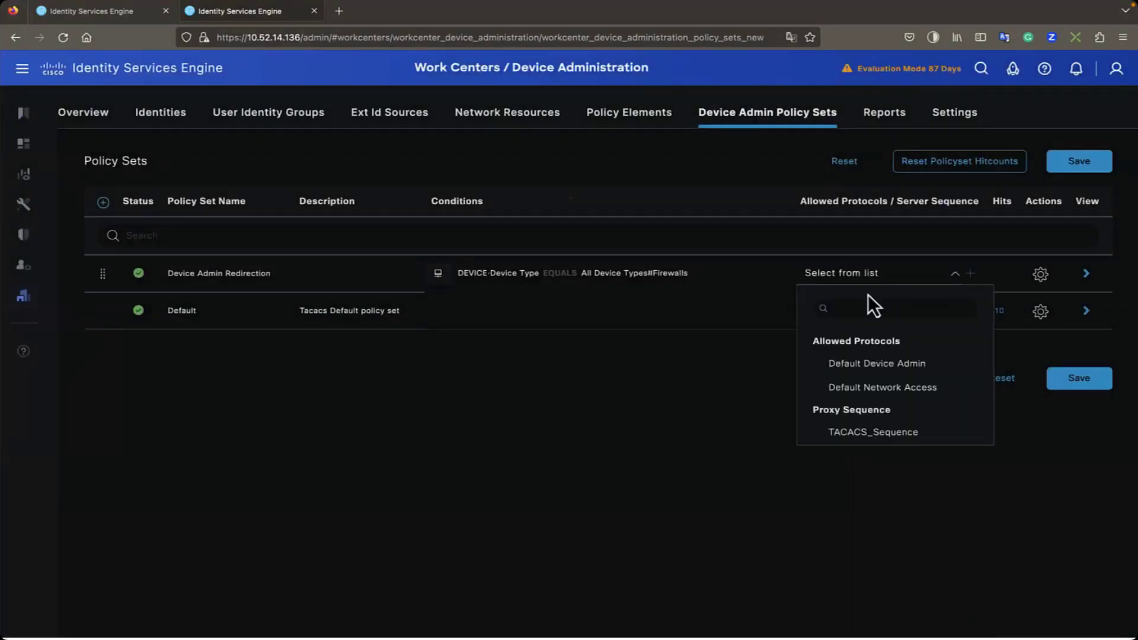
pyautogui.click(940, 434)
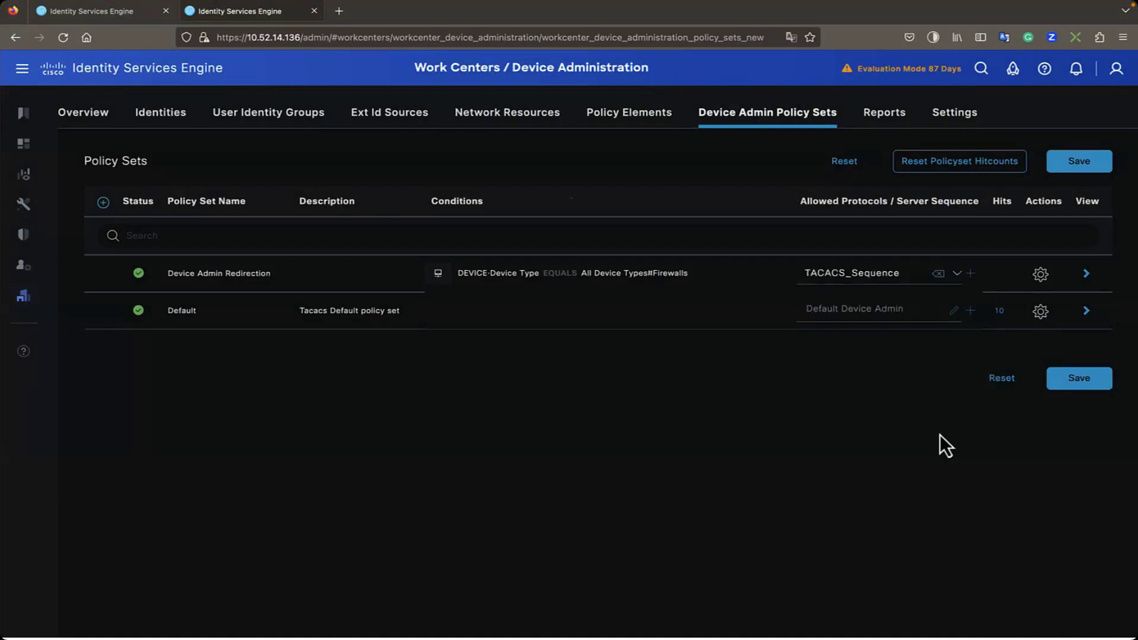
pyautogui.click(1085, 382)
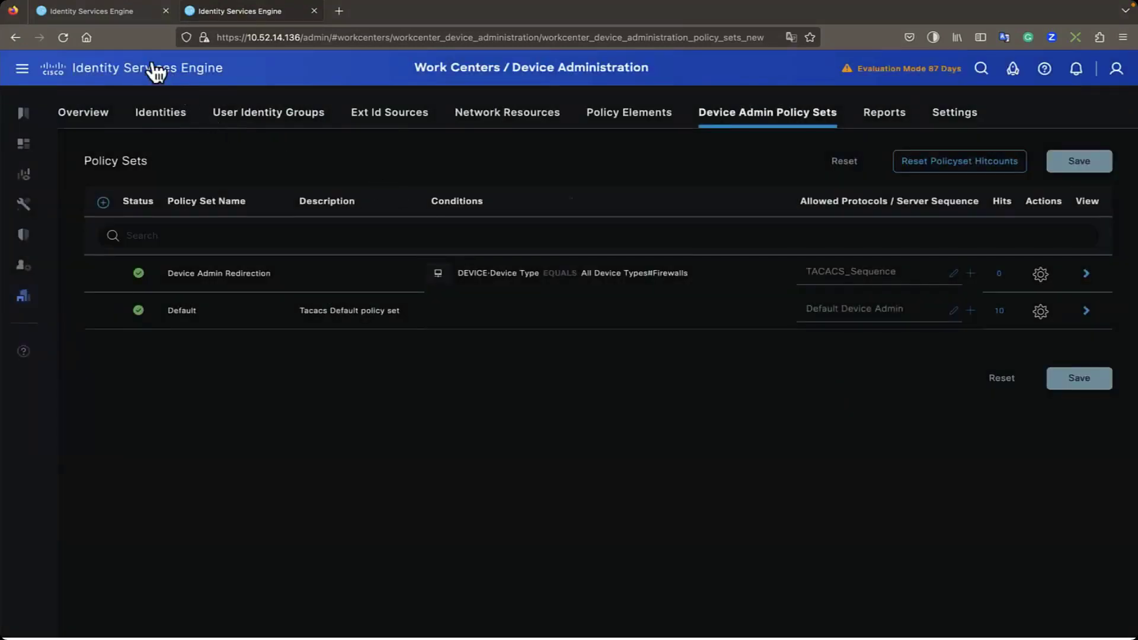
# On the other ISE server, start adding a network device named ISE.
pyautogui.click(115, 12)
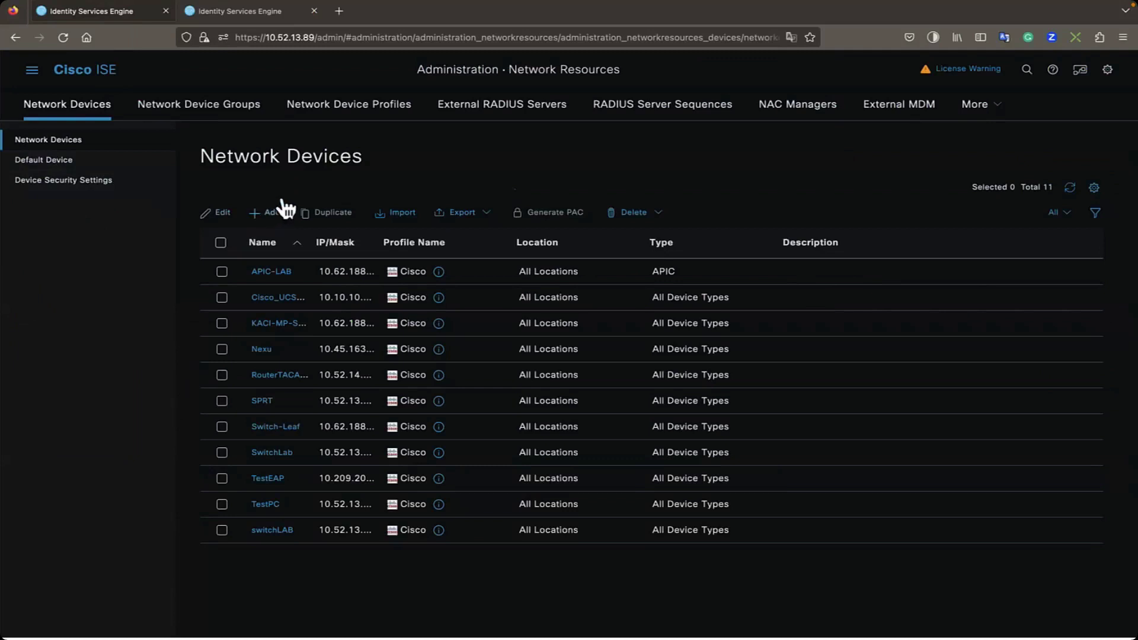
pyautogui.click(35, 71)
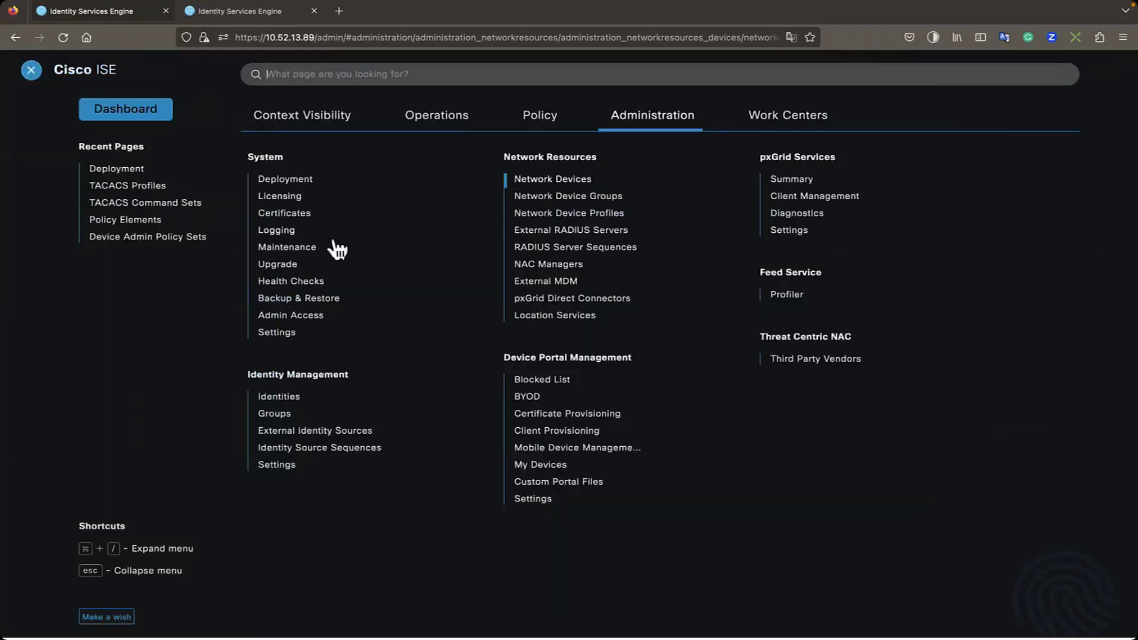
pyautogui.click(540, 180)
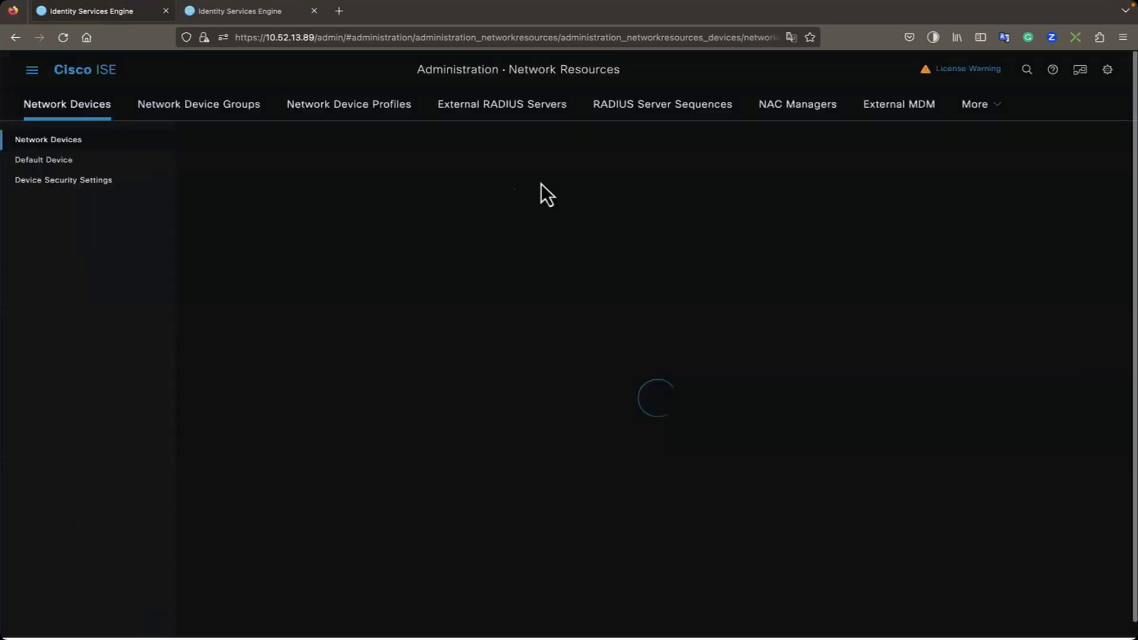
pyautogui.click(269, 212)
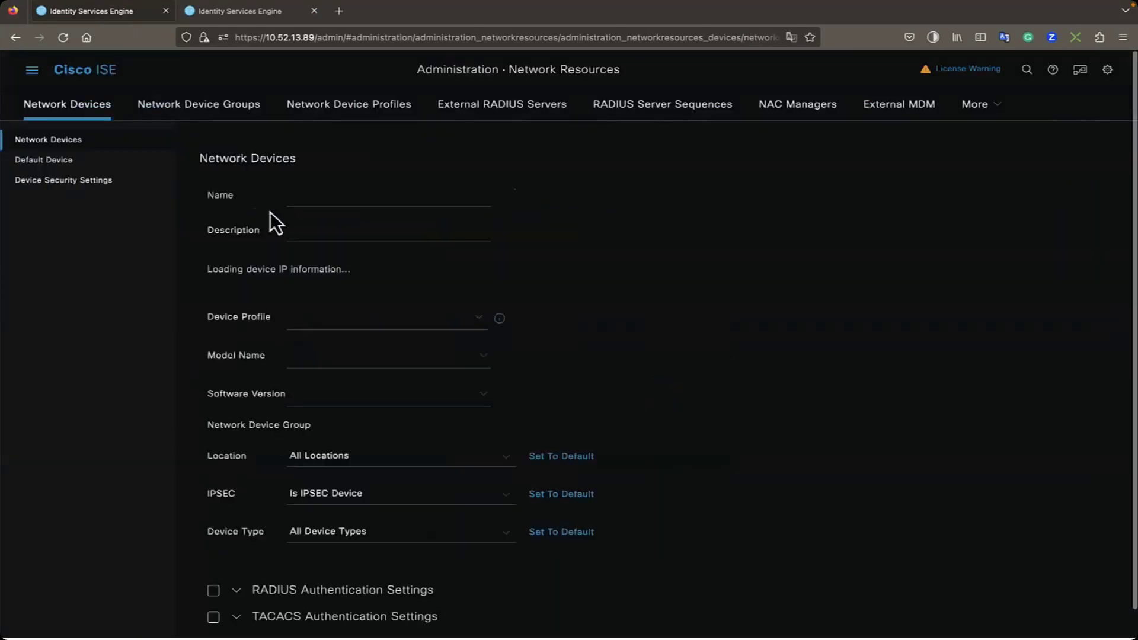
pyautogui.click(302, 211)
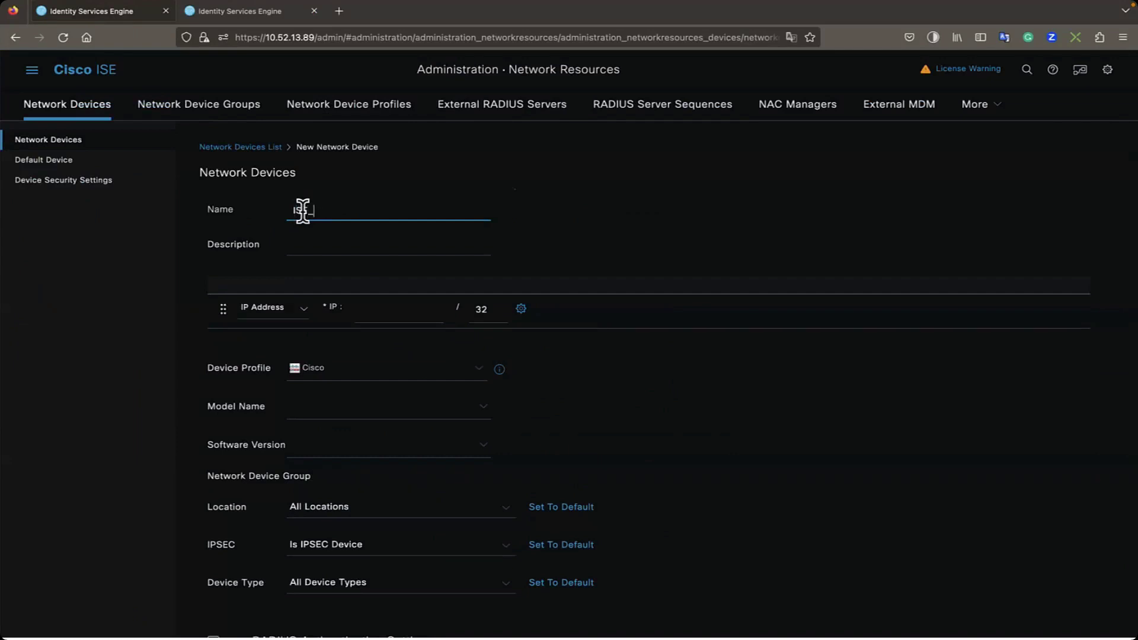
pyautogui.write('ISE')
pyautogui.scroll(-1, 302, 231)
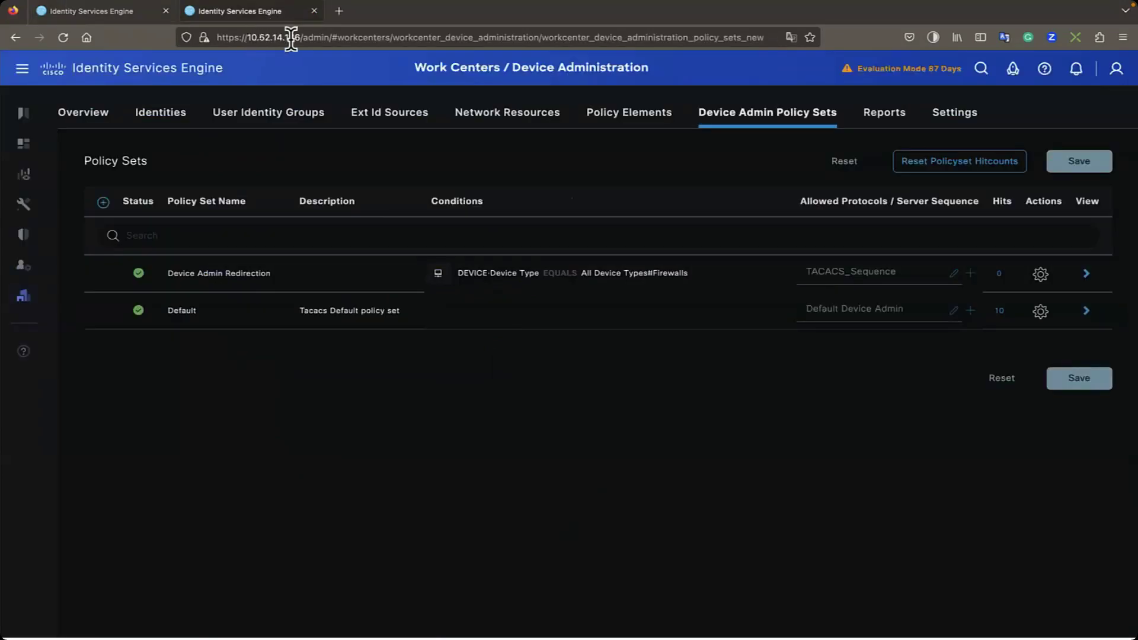
# Set the ISE device's IP address to 10.52.14.136.
pyautogui.click(129, 13)
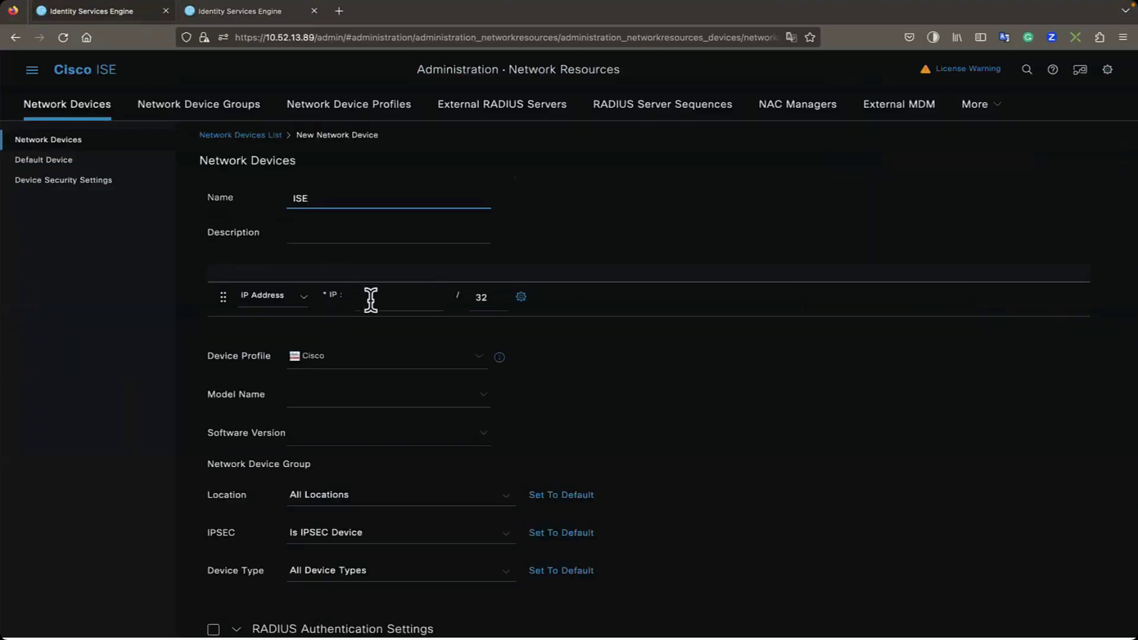
pyautogui.click(371, 300)
pyautogui.write('10.52.')
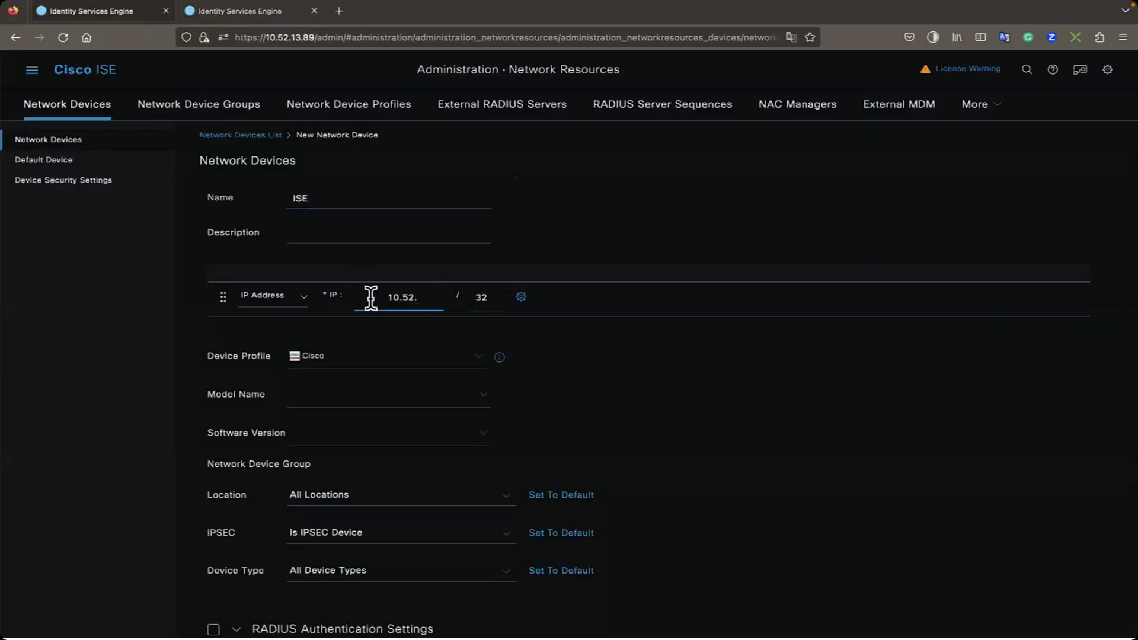
pyautogui.write('14.135')
pyautogui.press('BackSpace')
pyautogui.write('6')
pyautogui.scroll(-3, 370, 299)
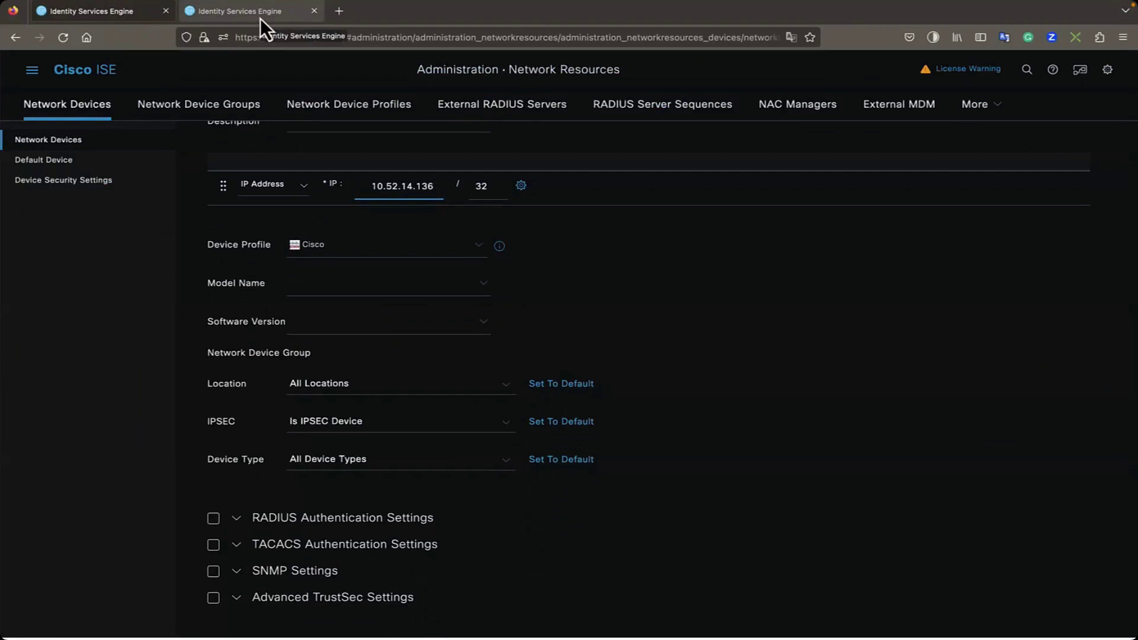
# Enable TACACS authentication with a shared secret, submit the device, and decline the password prompt.
pyautogui.click(214, 546)
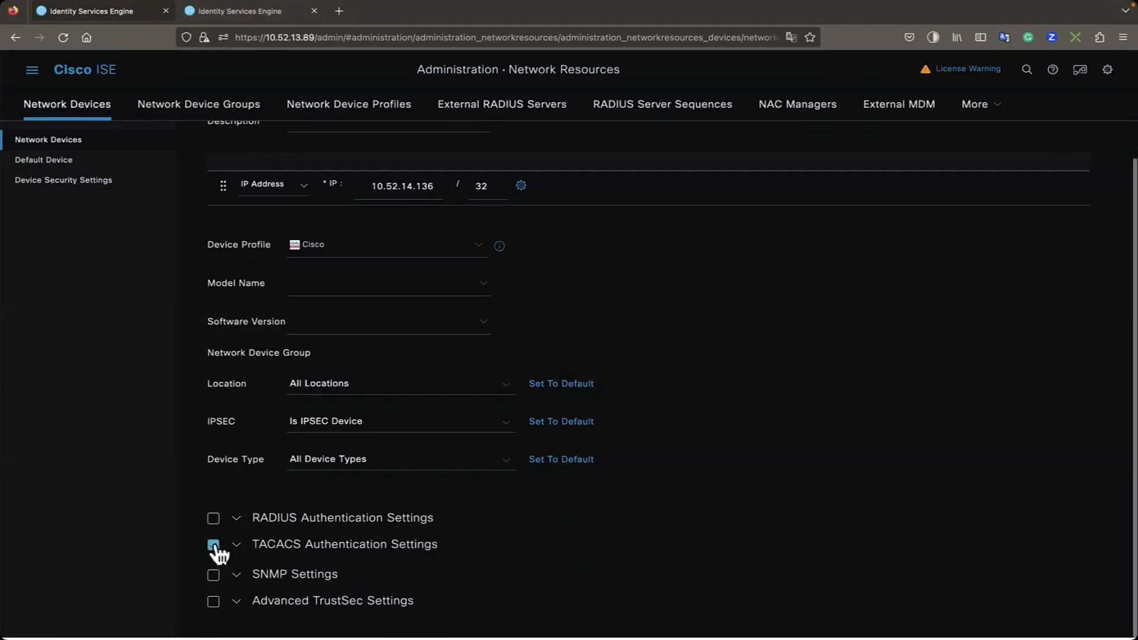
pyautogui.scroll(-2, 303, 567)
pyautogui.click(332, 527)
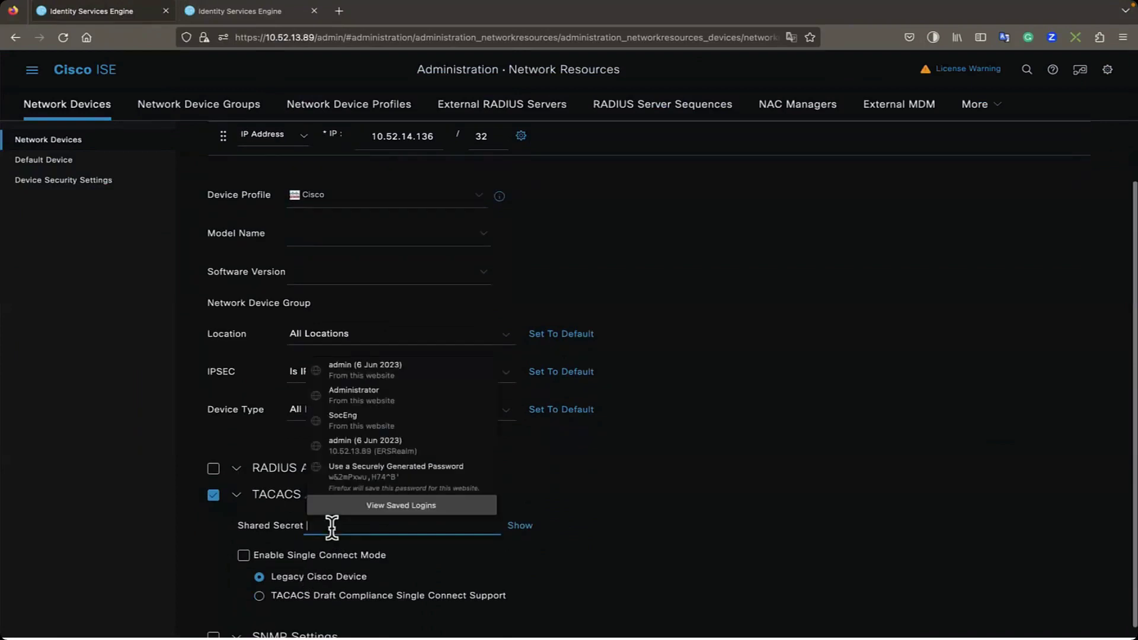
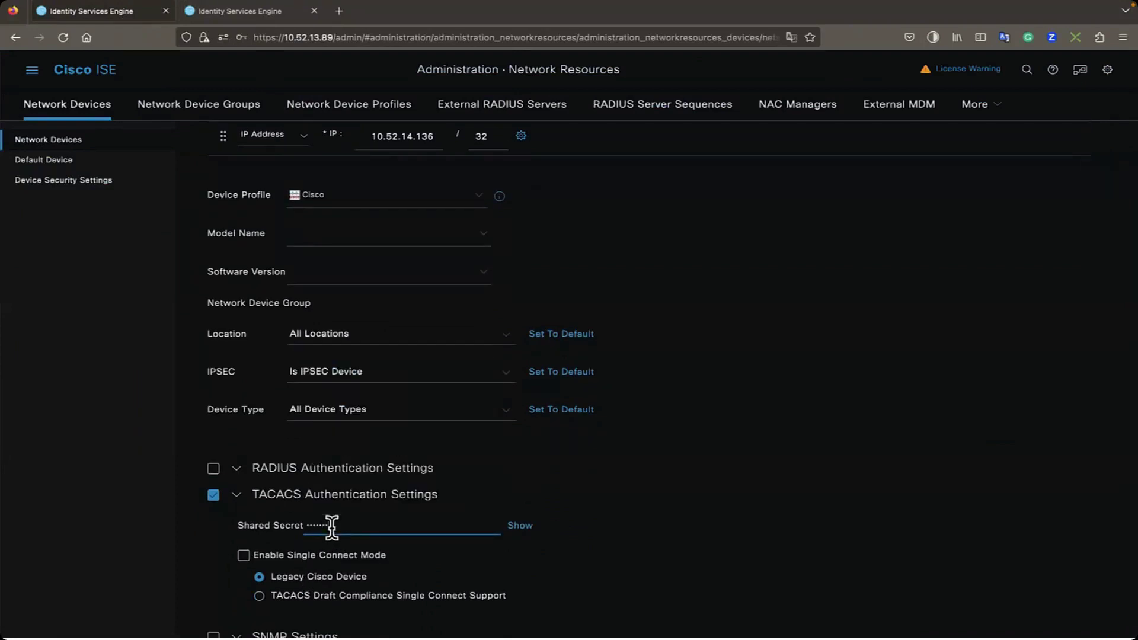
pyautogui.click(521, 527)
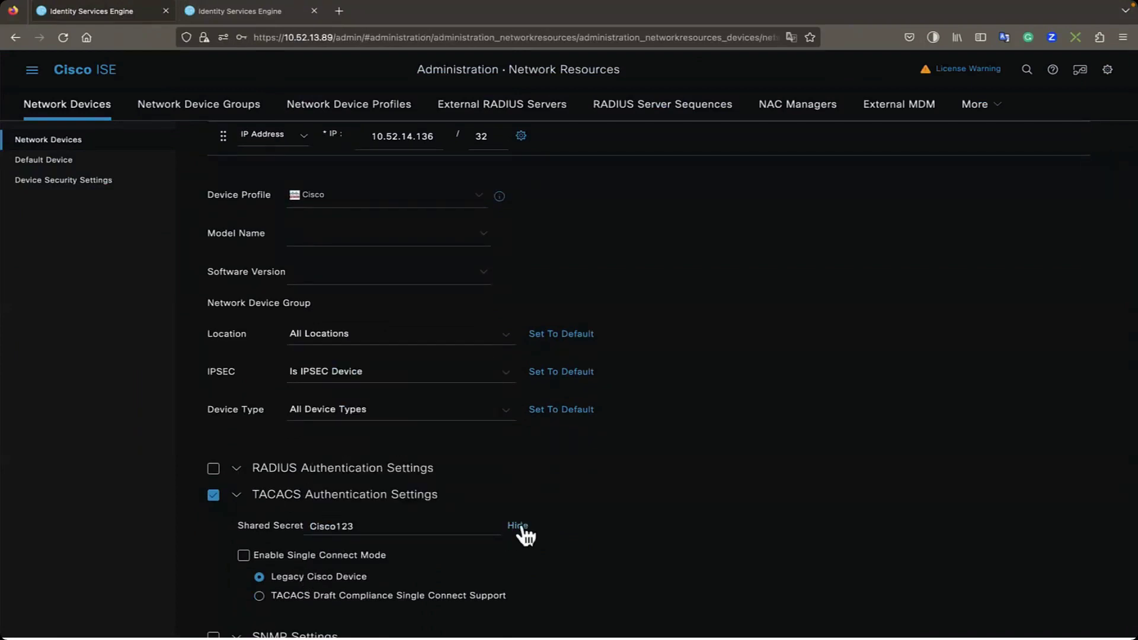
pyautogui.scroll(-2, 674, 461)
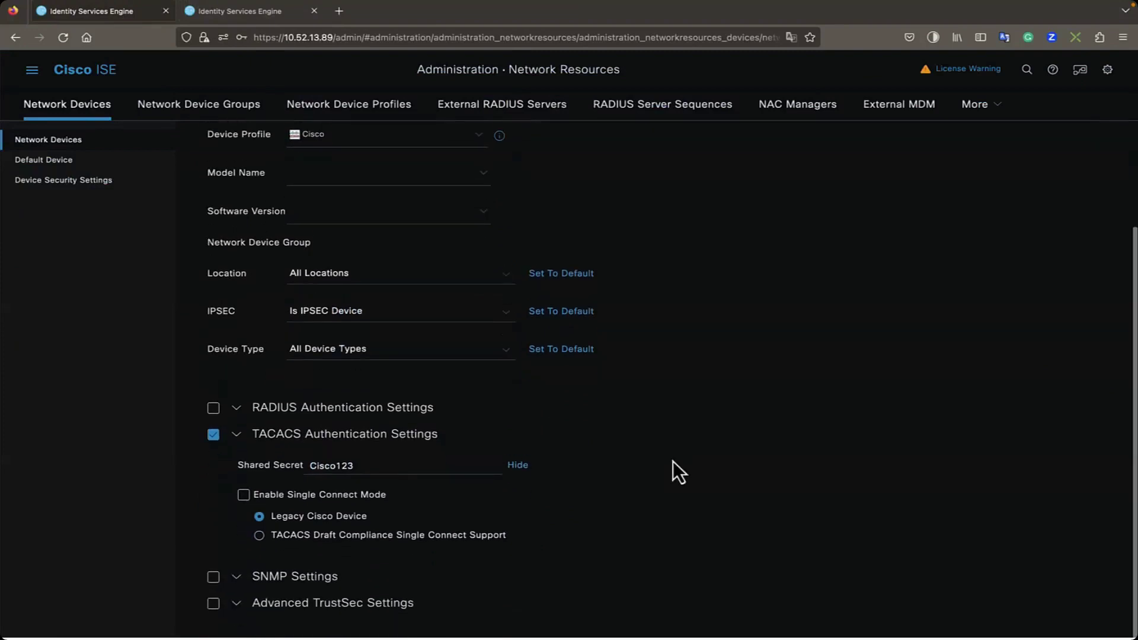
pyautogui.click(739, 424)
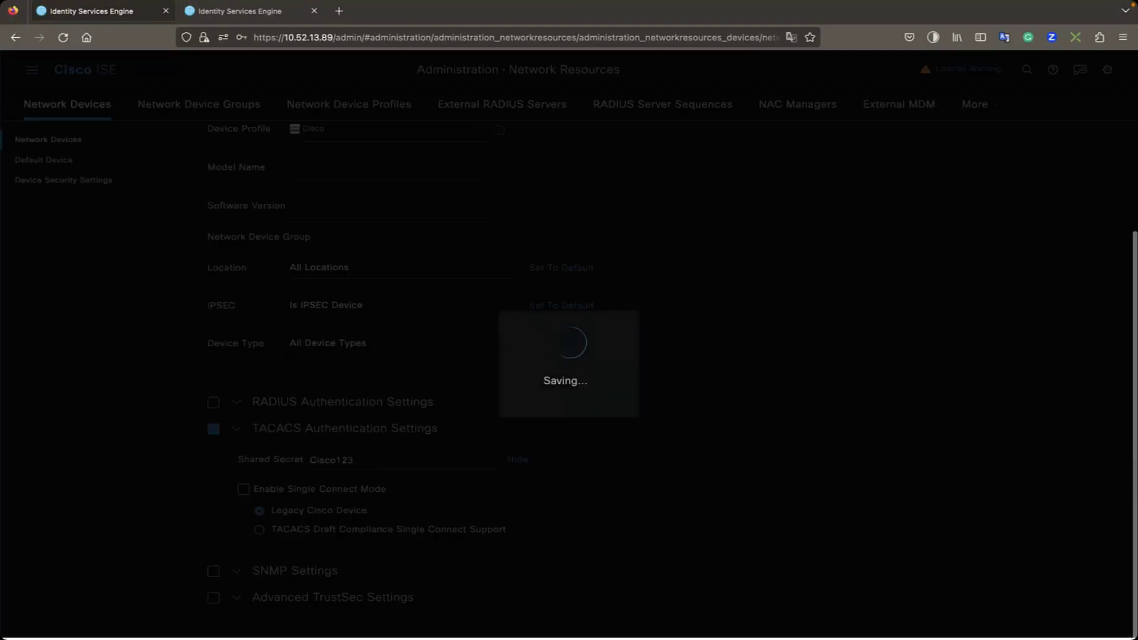
pyautogui.click(397, 208)
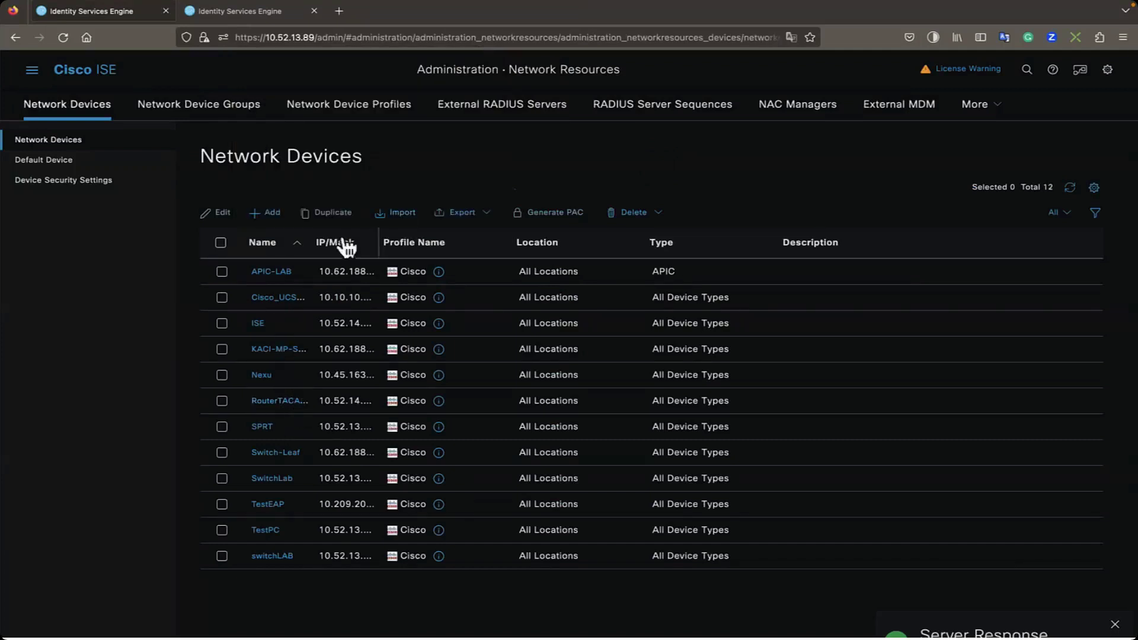
# Check the iselab Active Directory groups under External Identity Sources, then return to the other ISE tab.
pyautogui.click(33, 71)
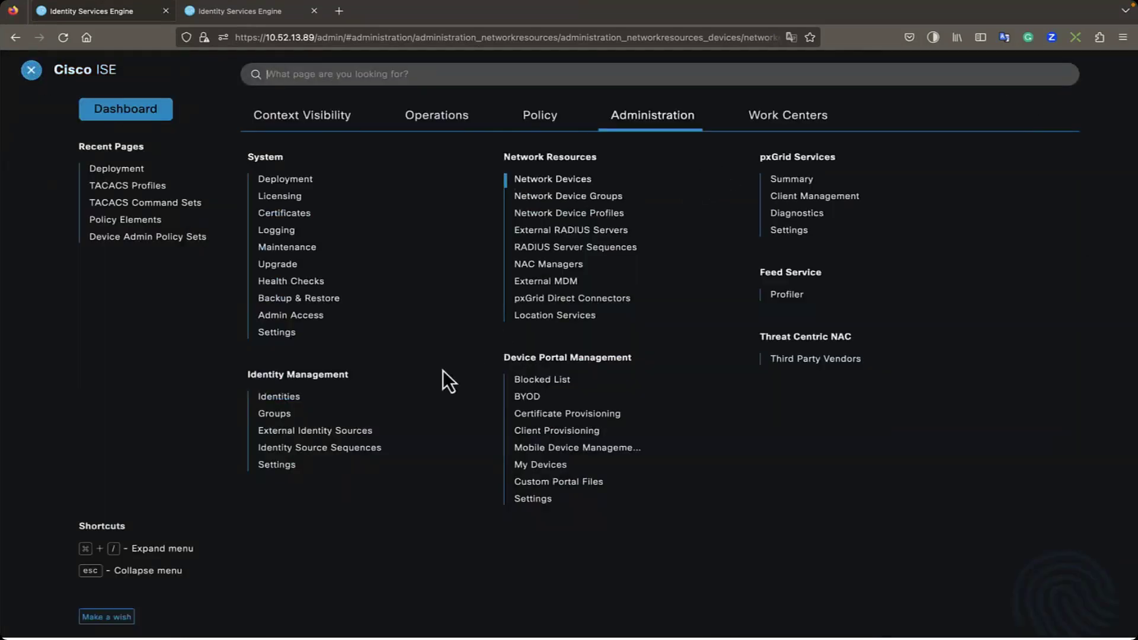
pyautogui.click(364, 431)
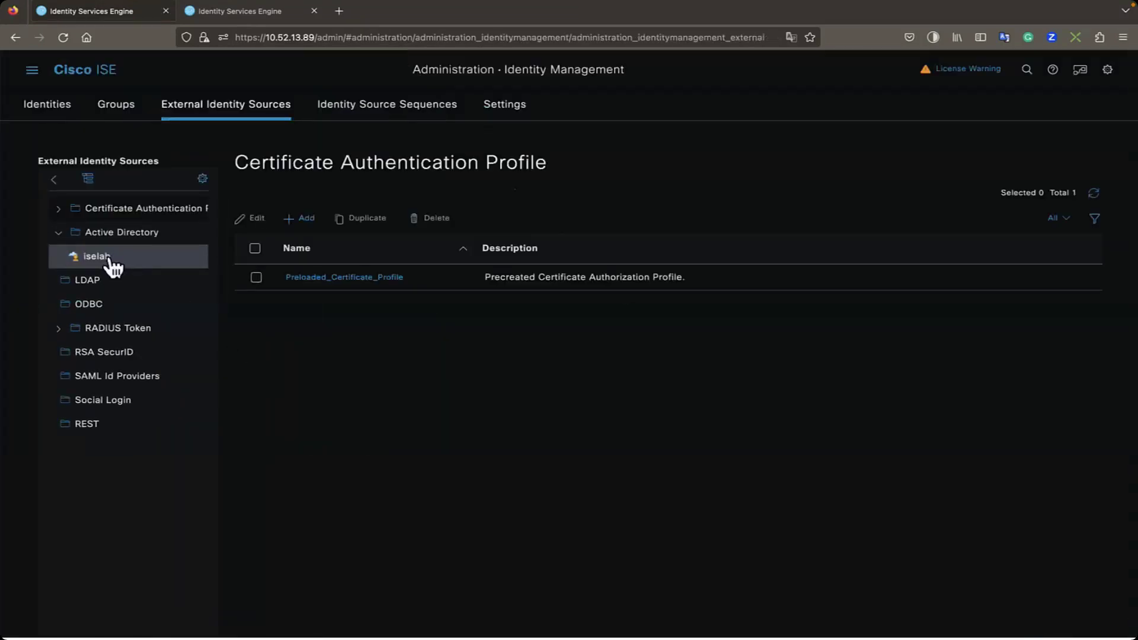
pyautogui.click(109, 260)
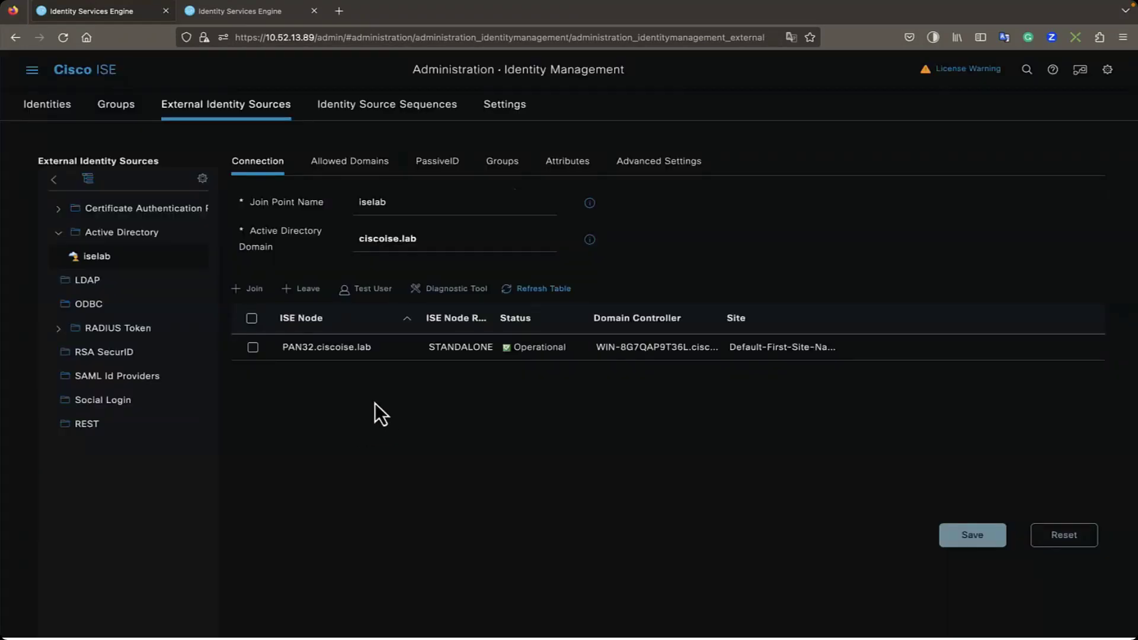
pyautogui.click(505, 171)
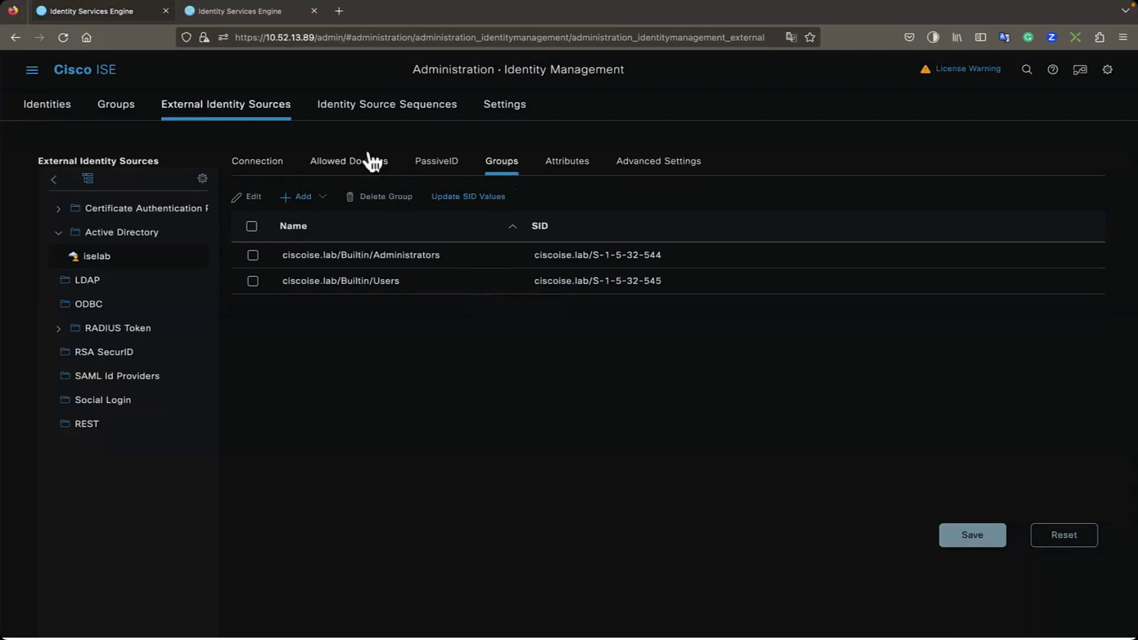
pyautogui.click(279, 19)
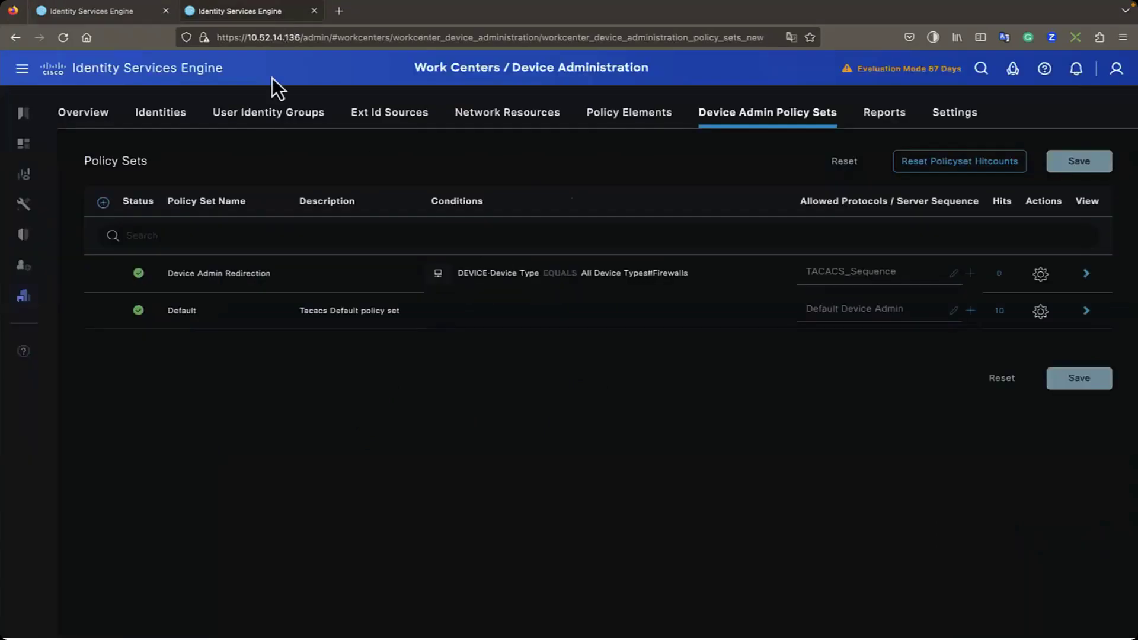
# Confirm the second ISE (10.52.14.136) has no Active Directory join points, then return to the first tab.
pyautogui.moveTo(24, 294)
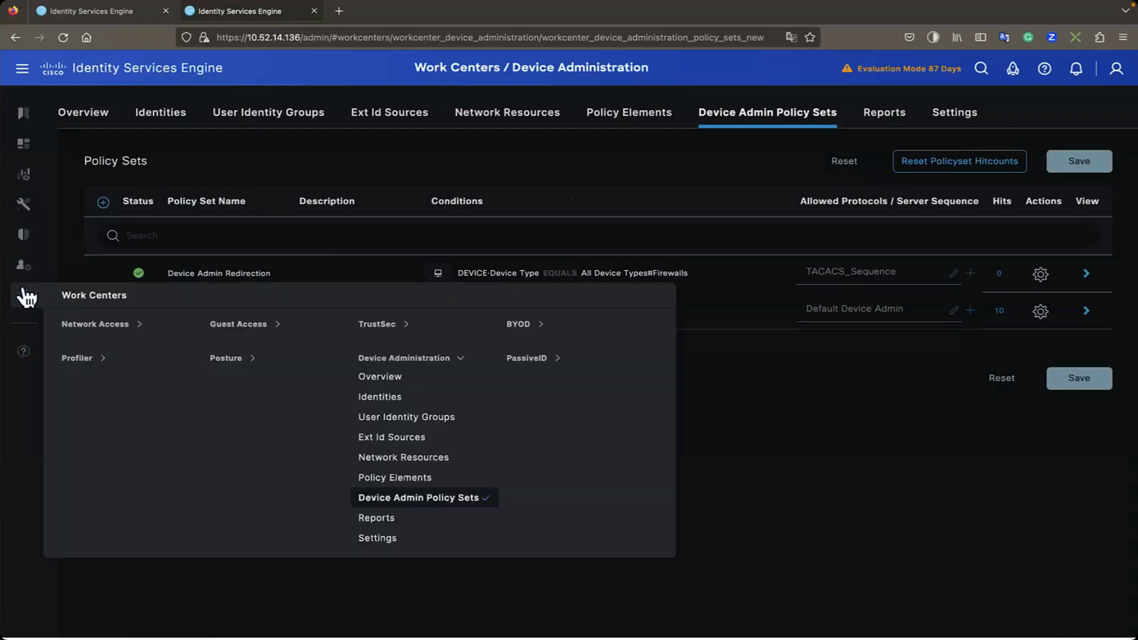
pyautogui.moveTo(23, 266)
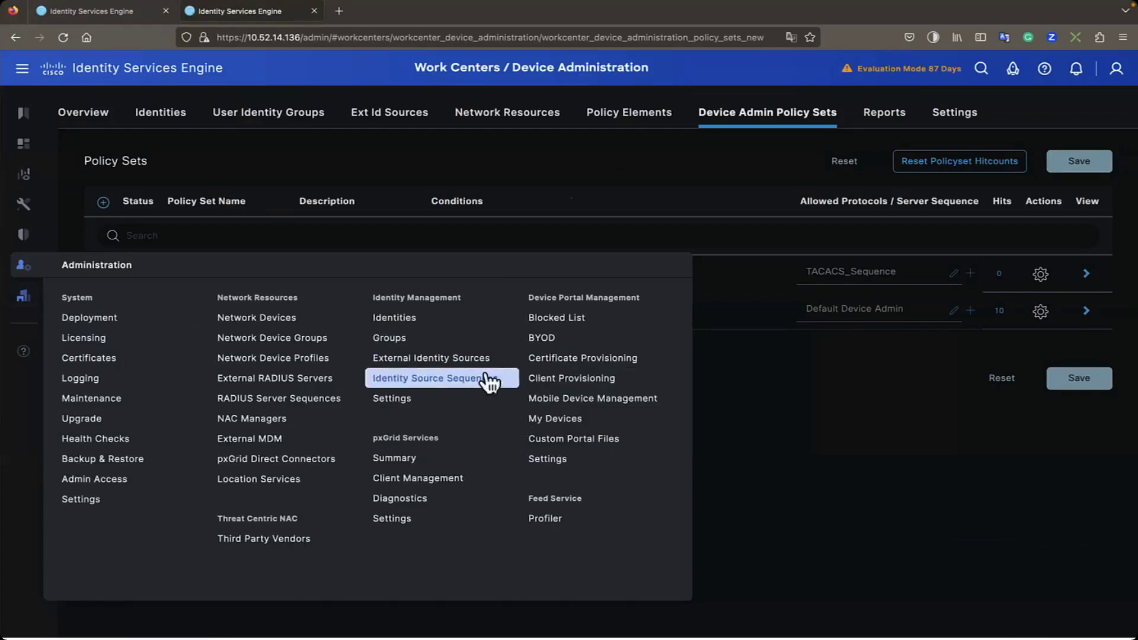
pyautogui.click(475, 358)
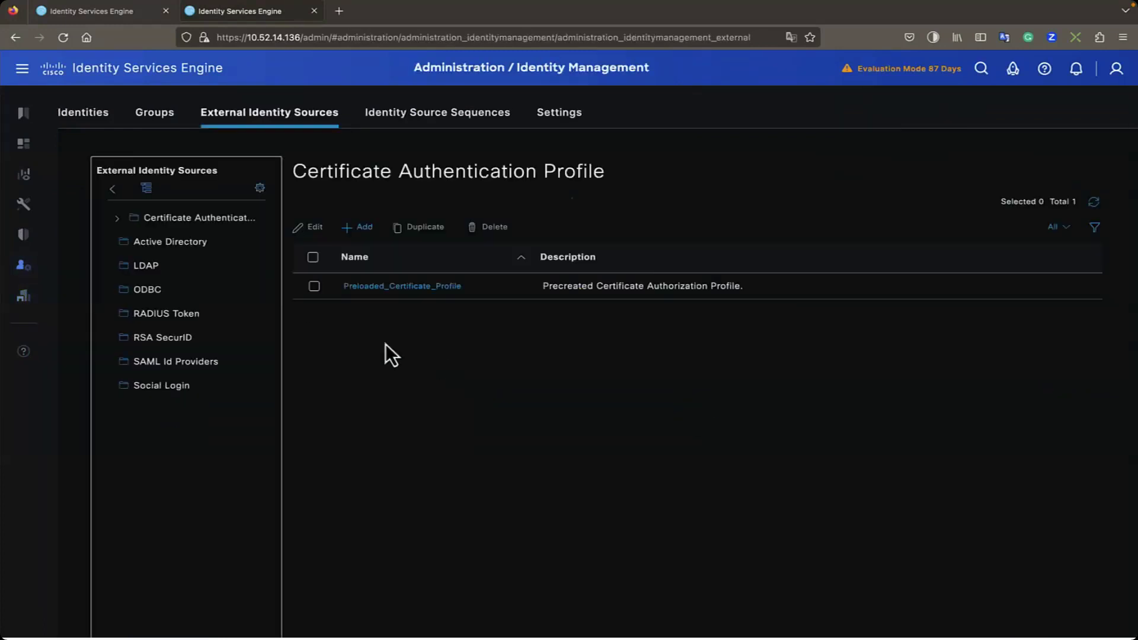
pyautogui.click(168, 248)
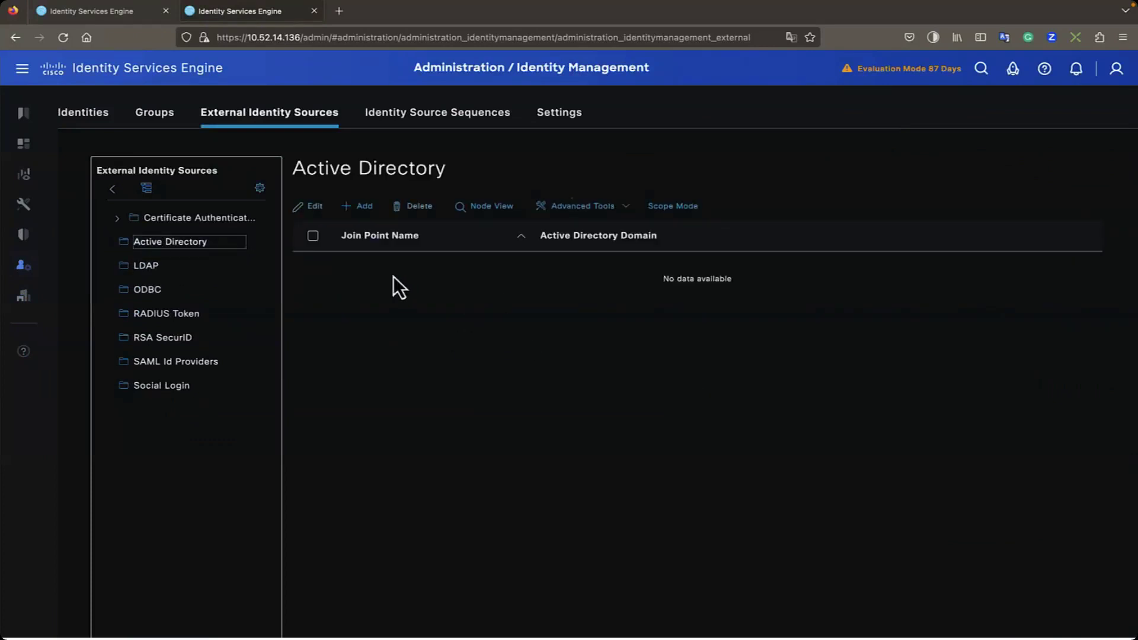
pyautogui.click(127, 12)
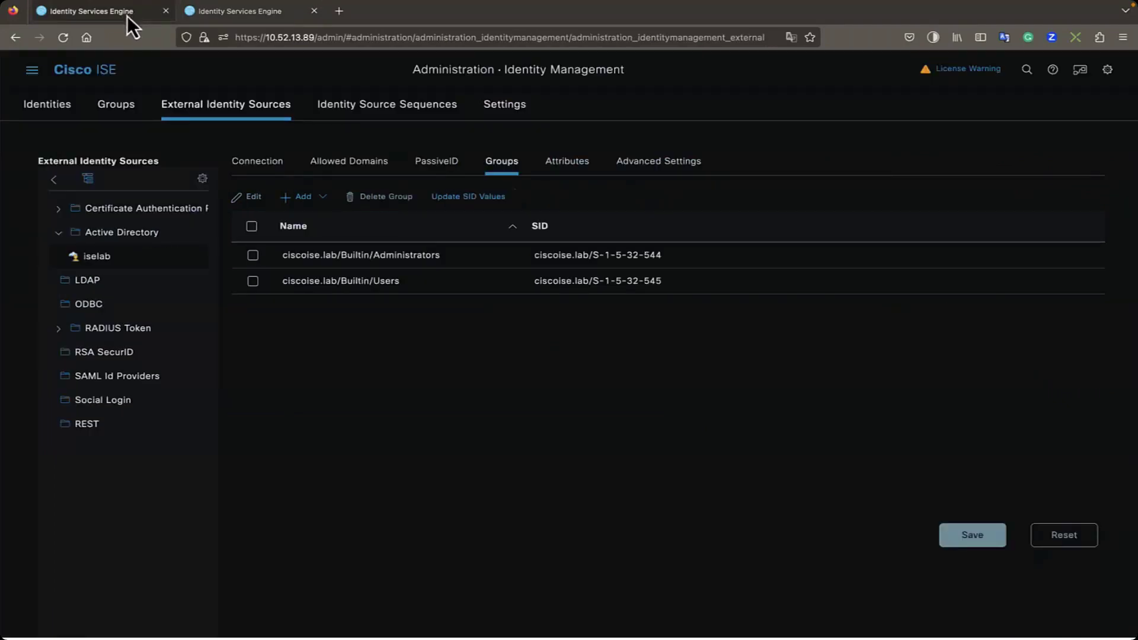
# Under Device Administration TACACS Command Sets, add ASA_CommandSet with 'Permit any command' ticked and save it.
pyautogui.click(32, 70)
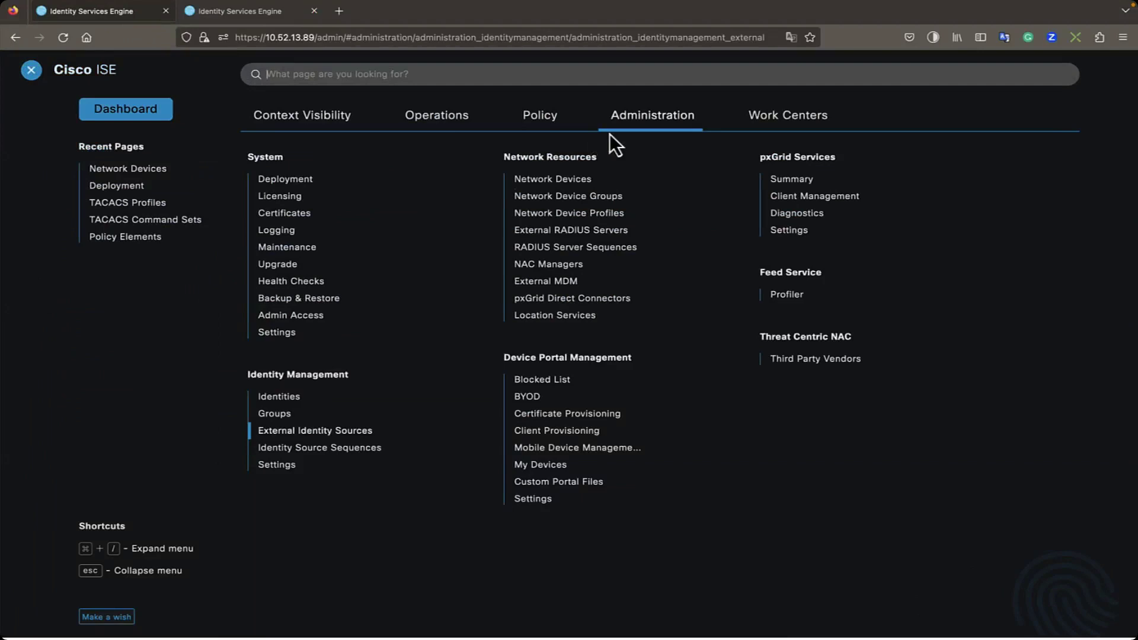
pyautogui.click(777, 122)
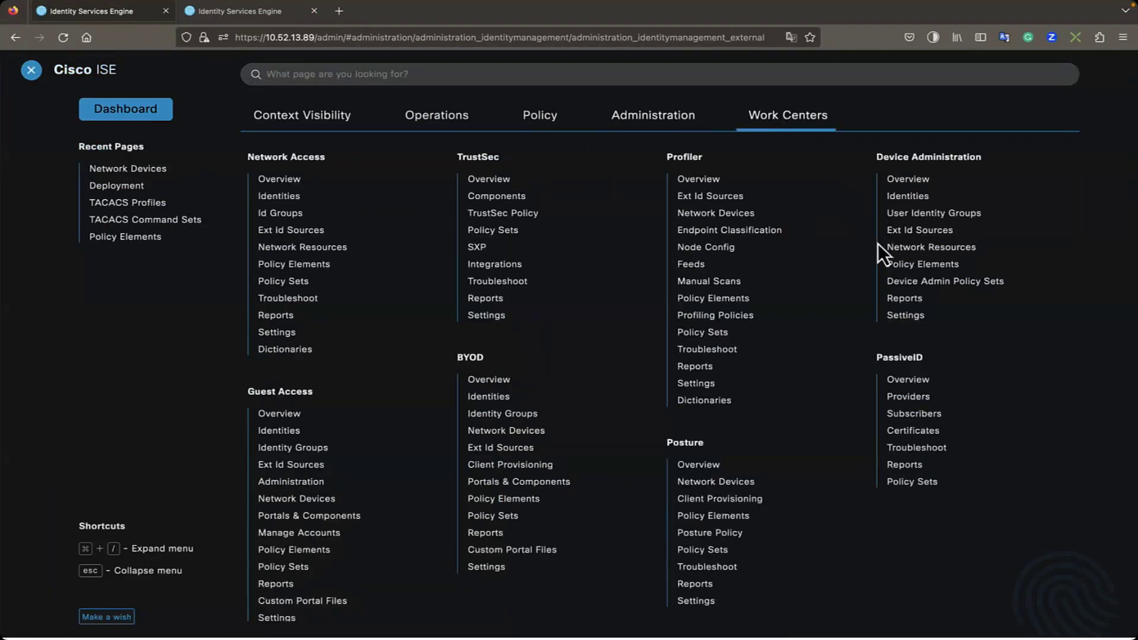
pyautogui.click(899, 267)
pyautogui.click(90, 267)
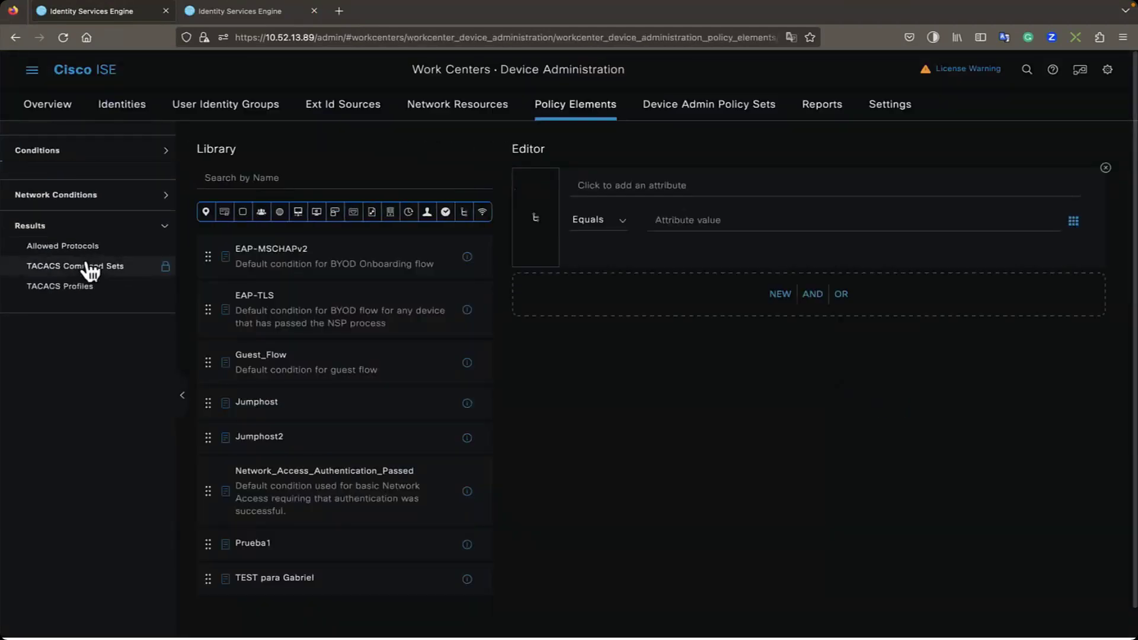
pyautogui.click(106, 255)
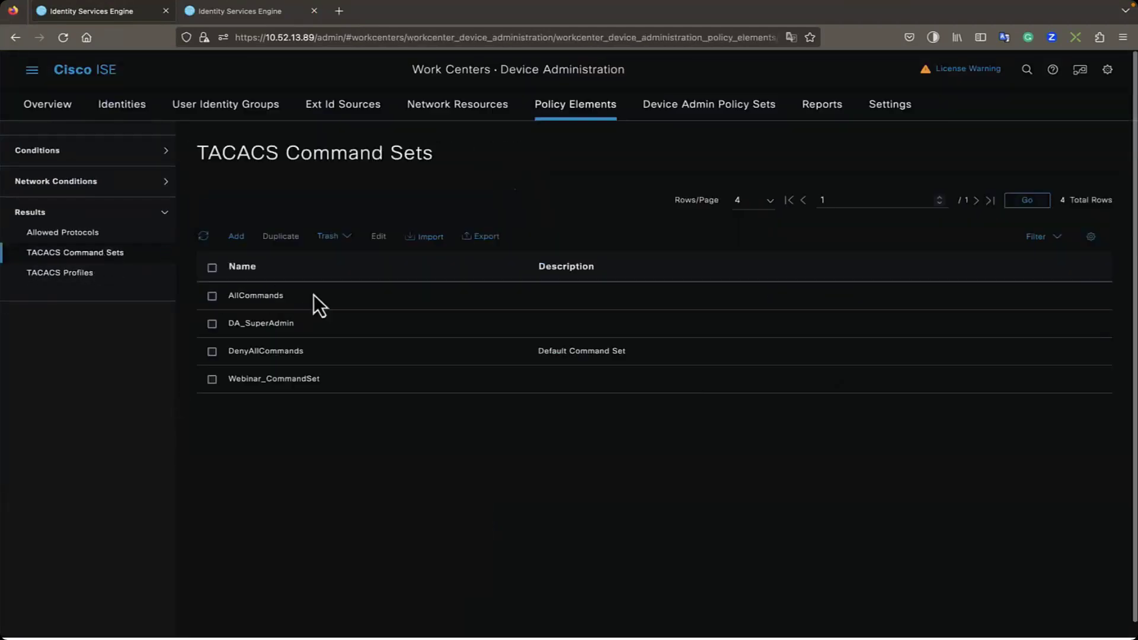
pyautogui.click(240, 240)
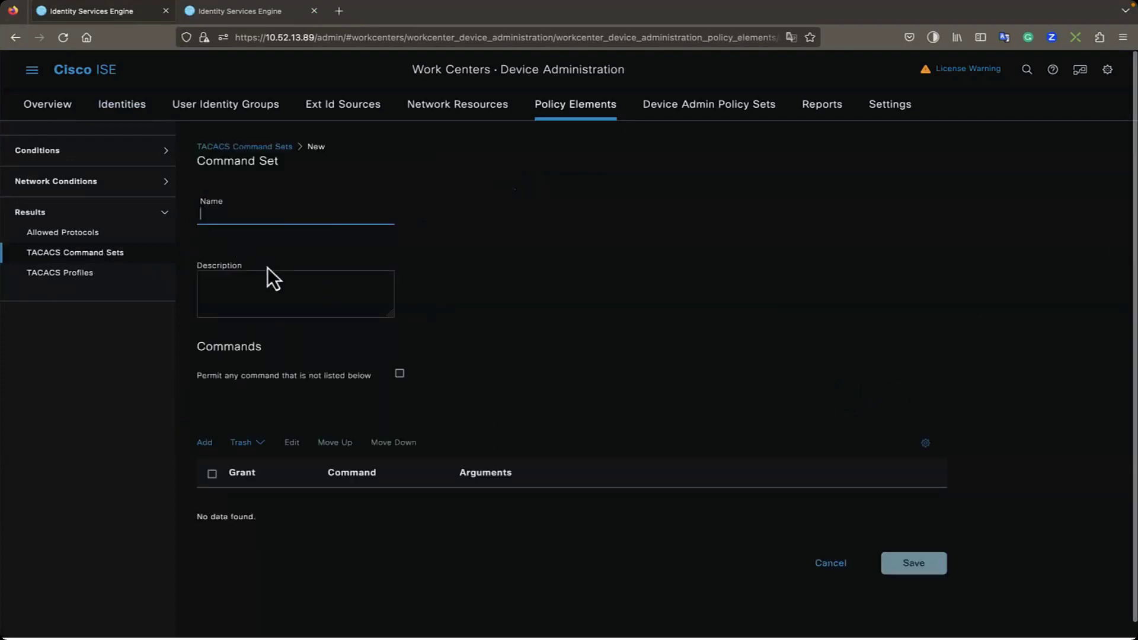
pyautogui.click(268, 213)
pyautogui.write('ASA_')
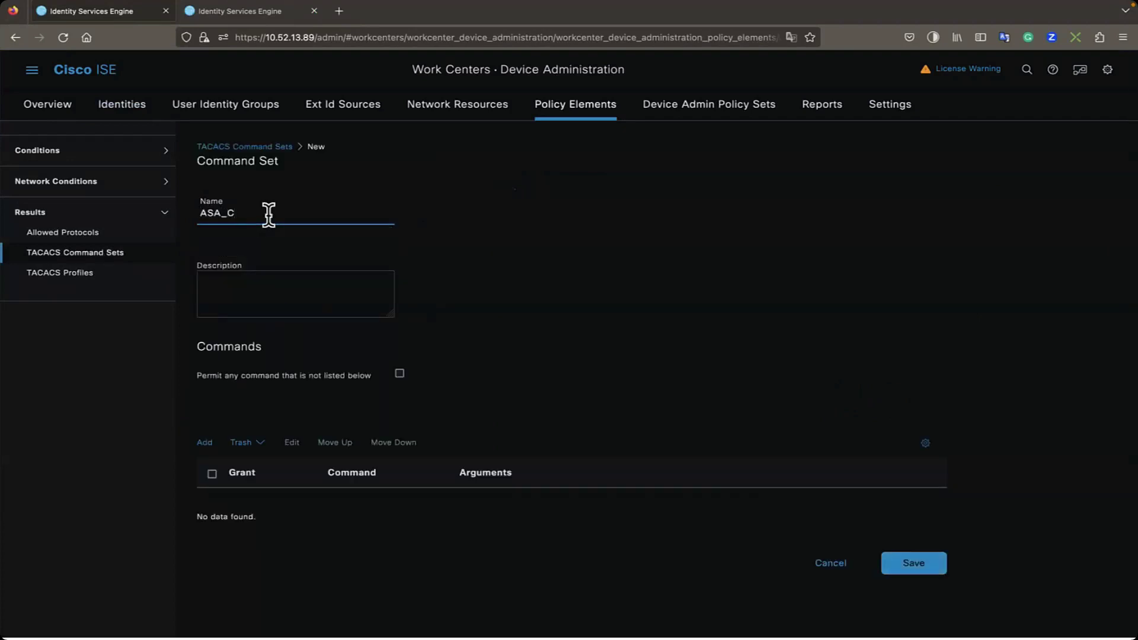
pyautogui.write('CommandSet')
pyautogui.click(400, 375)
pyautogui.scroll(-1, 391, 379)
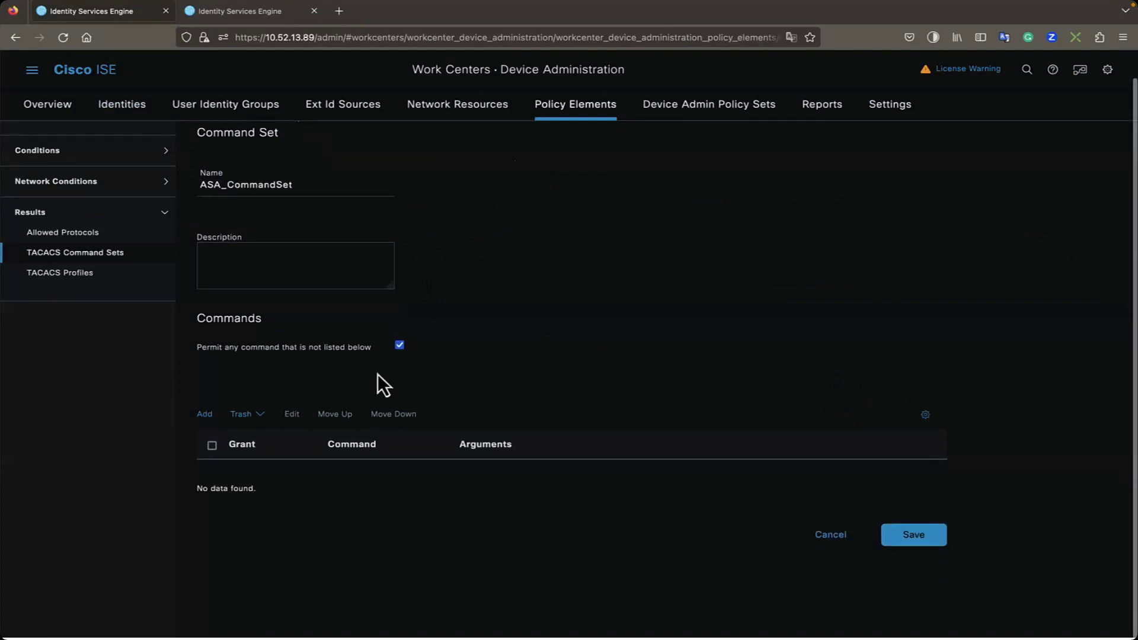
pyautogui.click(900, 538)
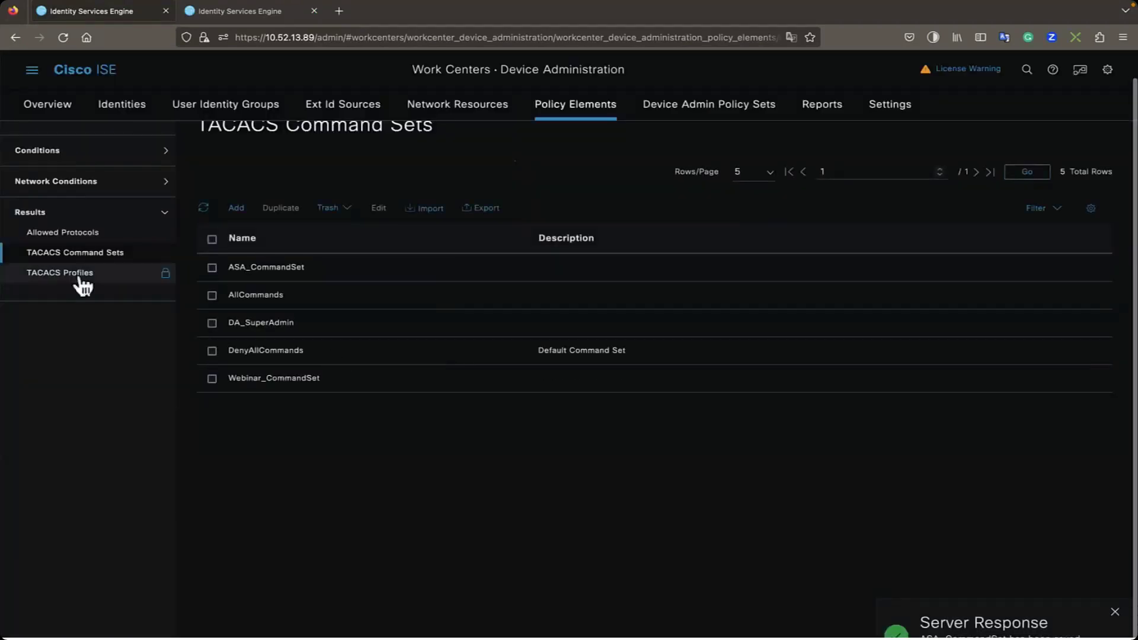
# Create TACACS profile ASA_Profile with Default Privilege enabled and set to 15.
pyautogui.click(60, 274)
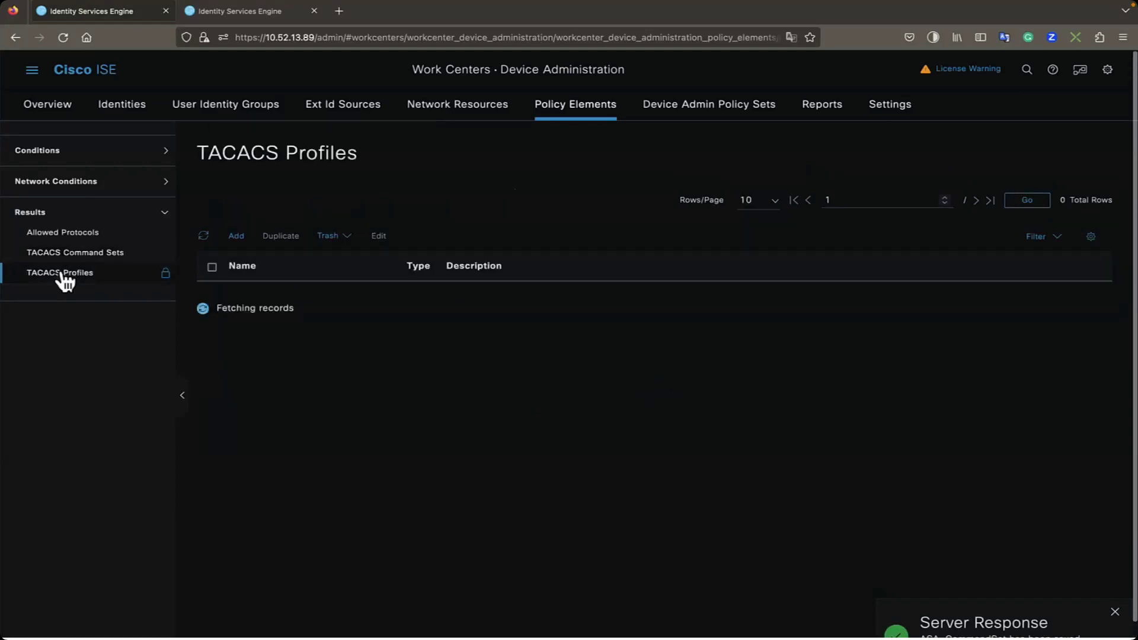
pyautogui.click(240, 248)
pyautogui.click(257, 215)
pyautogui.write('ASA')
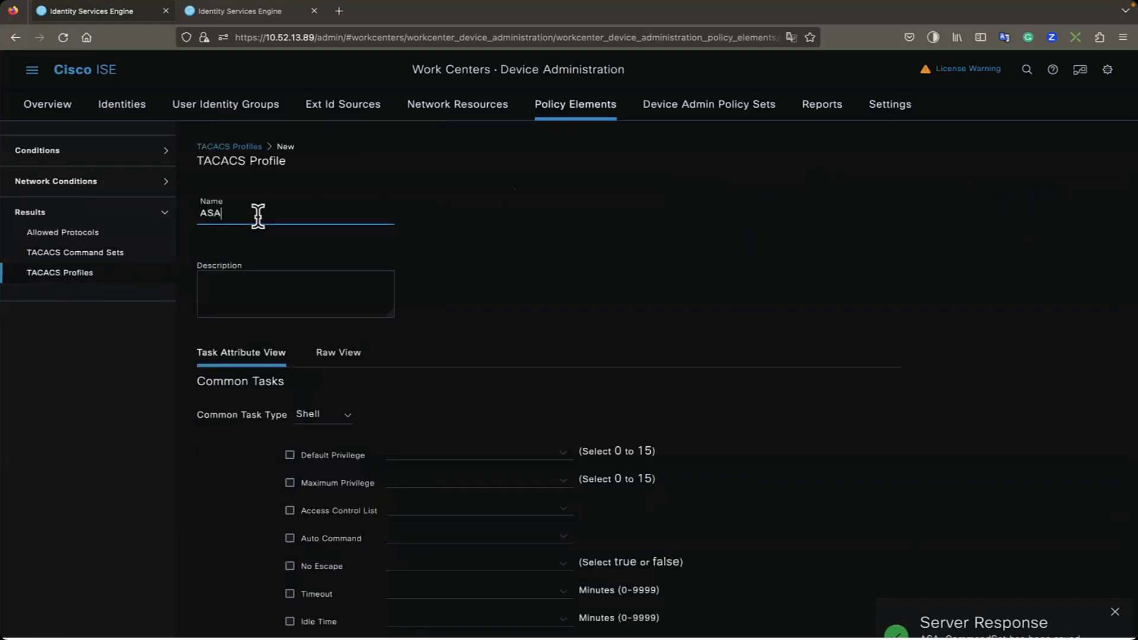
pyautogui.write('_Profile')
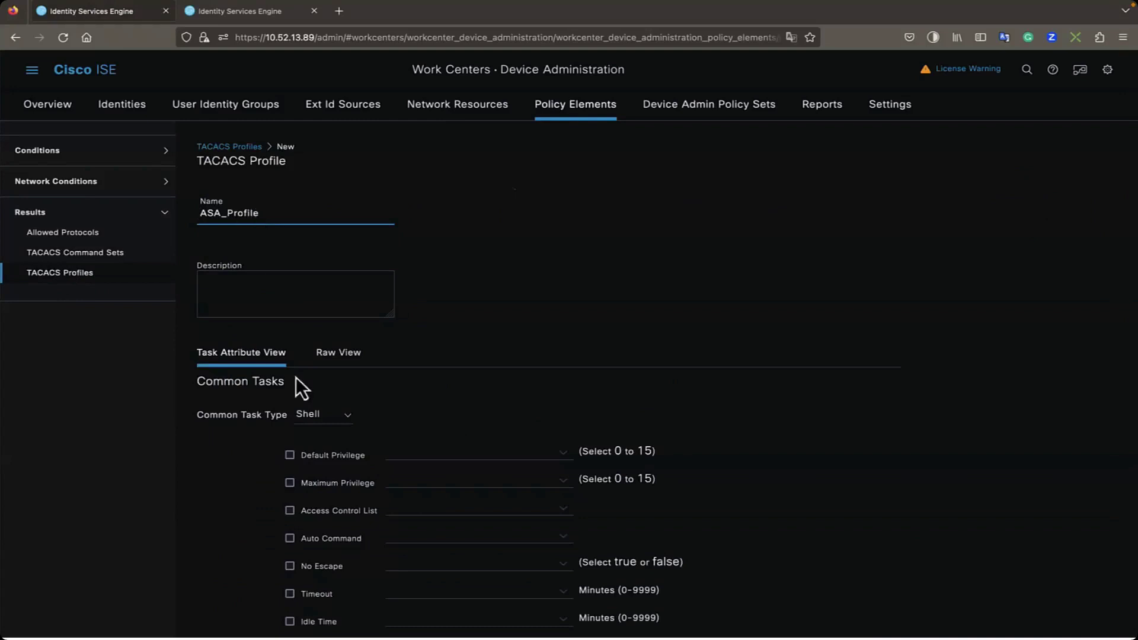
pyautogui.click(290, 455)
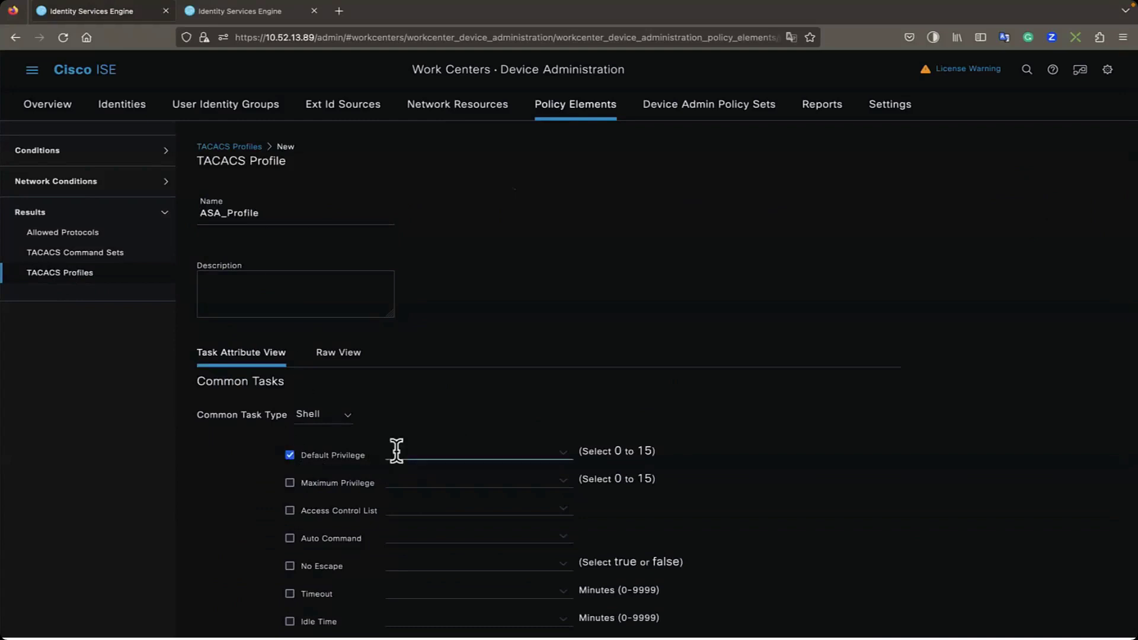
pyautogui.click(564, 457)
pyautogui.scroll(-5, 627, 372)
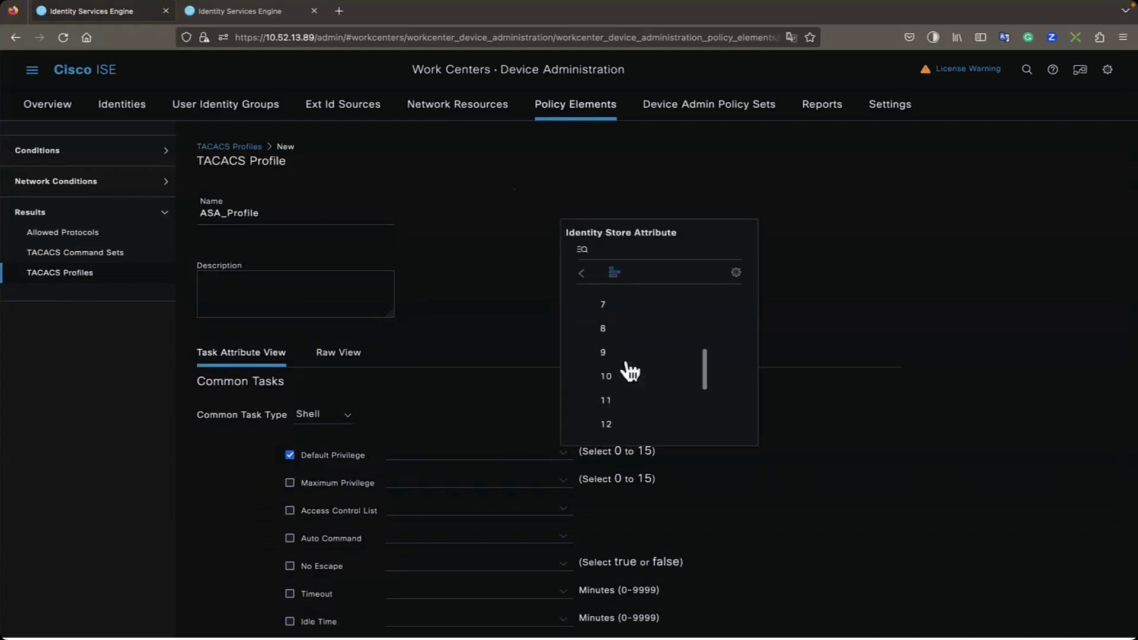
pyautogui.click(625, 375)
pyautogui.scroll(-3, 667, 422)
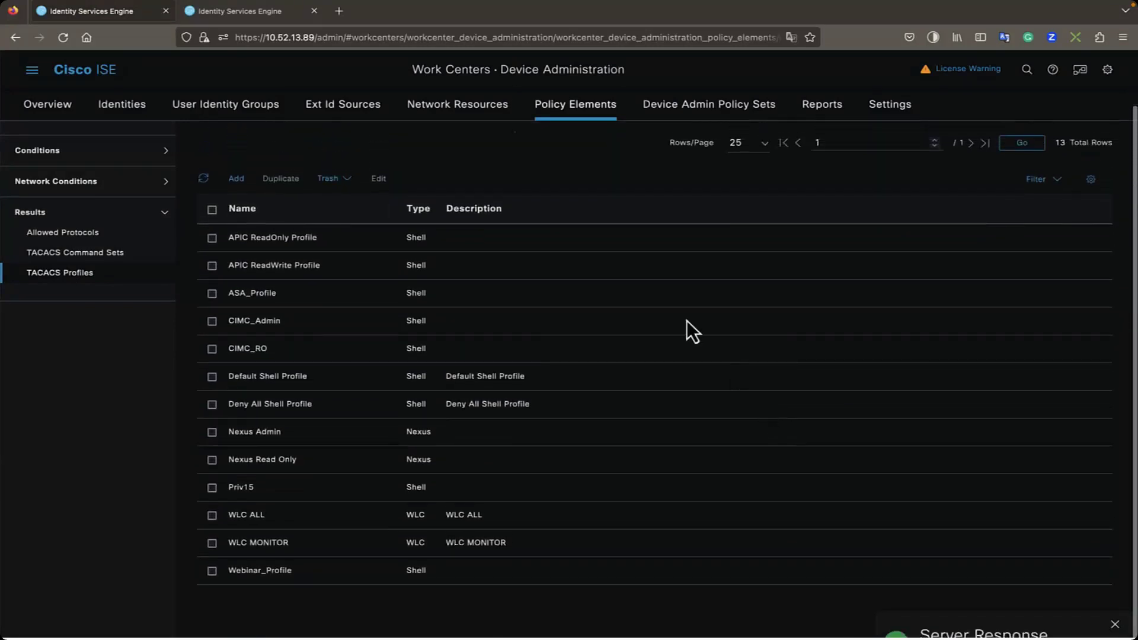
# Add a new Device Admin policy set named ASA_From_Server.
pyautogui.click(674, 117)
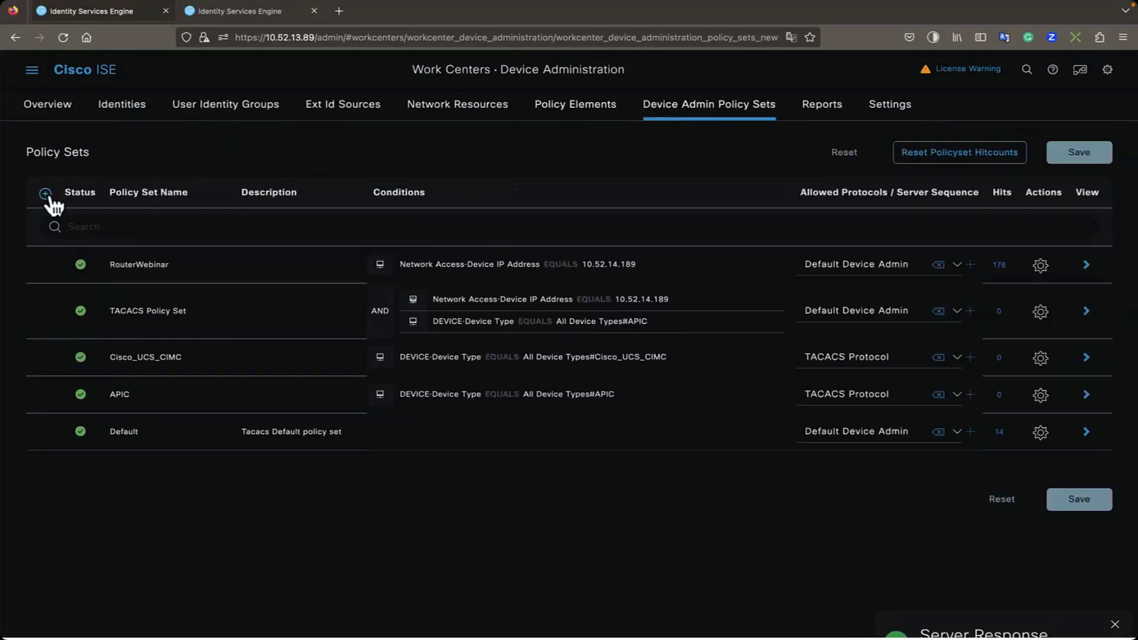
pyautogui.click(45, 193)
pyautogui.moveTo(180, 262); pyautogui.dragTo(110, 263)
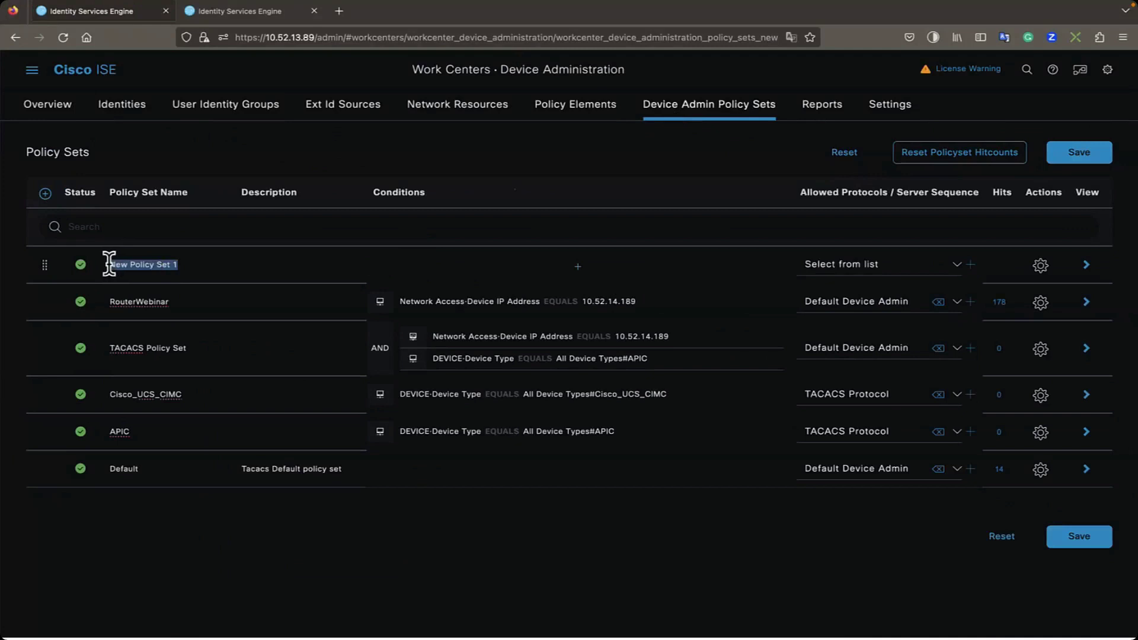
pyautogui.write('ASA_From')
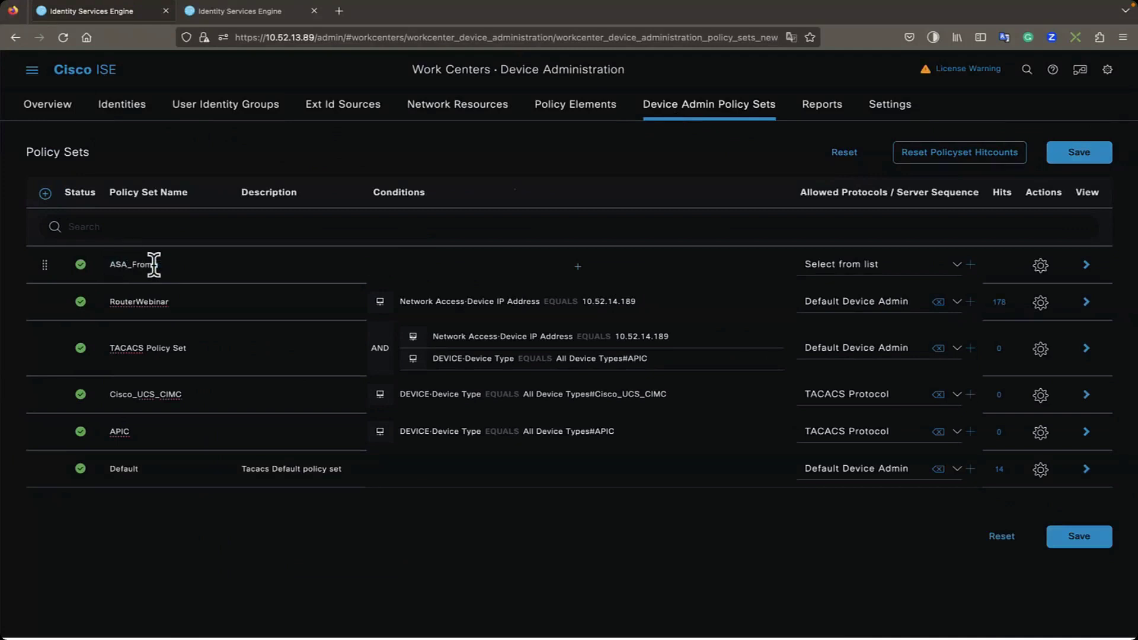
pyautogui.write('_Server')
# Start the policy set condition as Network Access Protocol equals TACACS+ in Conditions Studio.
pyautogui.click(564, 264)
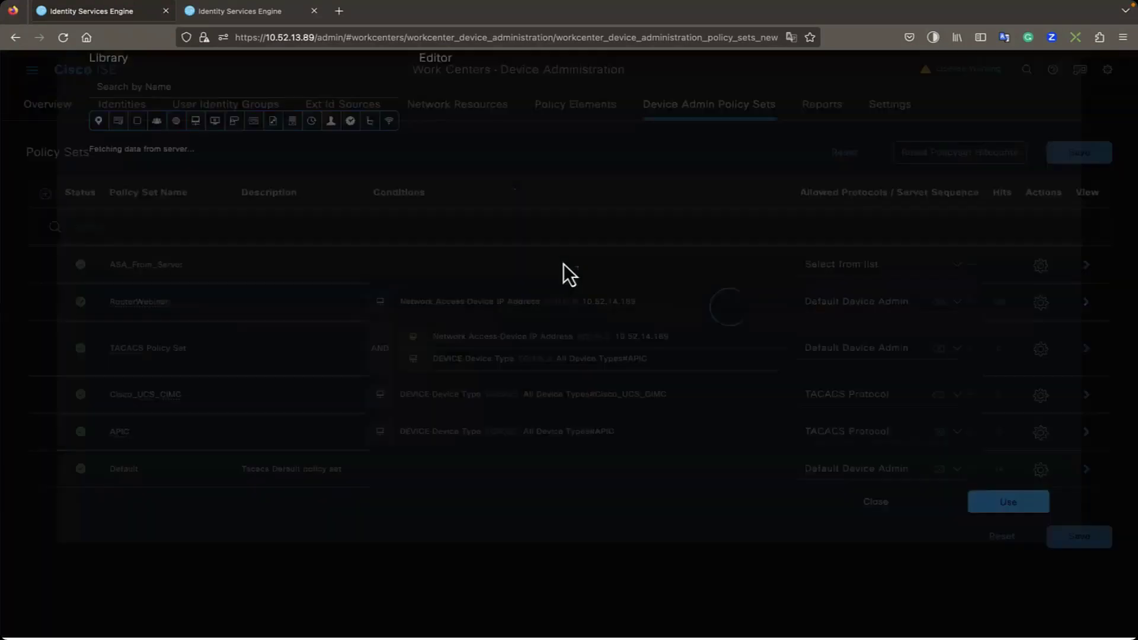
pyautogui.click(590, 189)
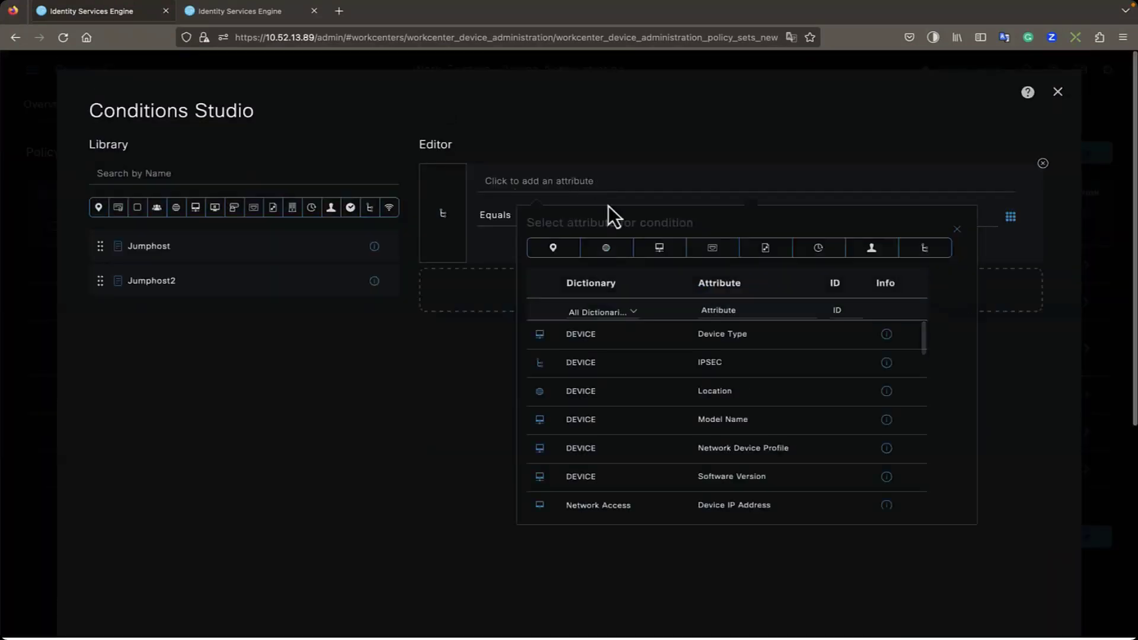
pyautogui.click(659, 260)
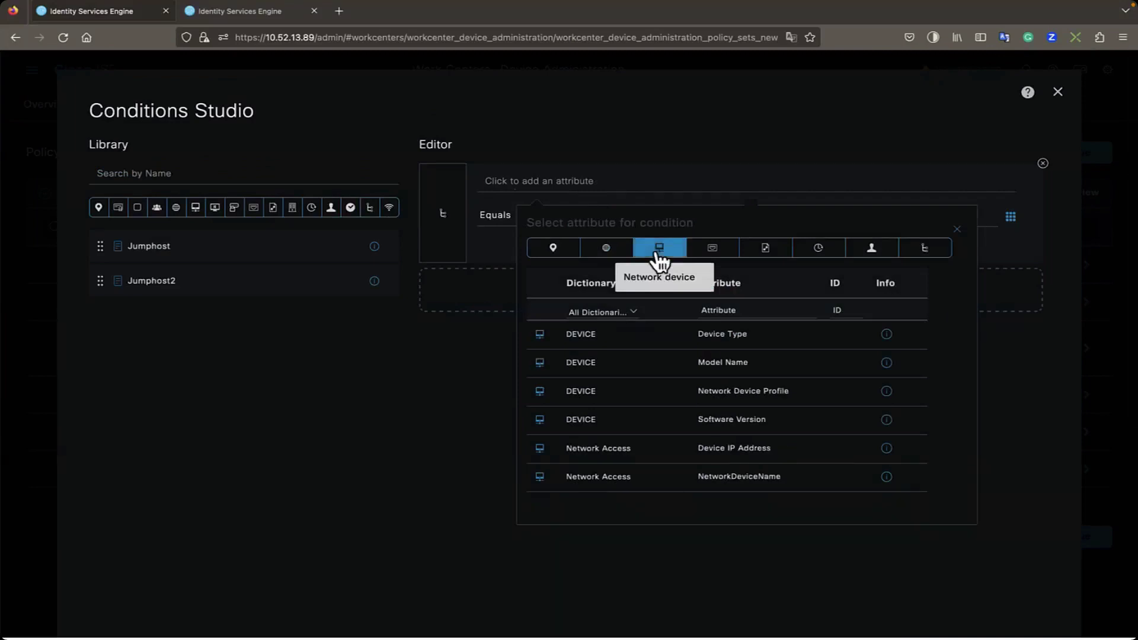
pyautogui.click(716, 253)
pyautogui.click(765, 254)
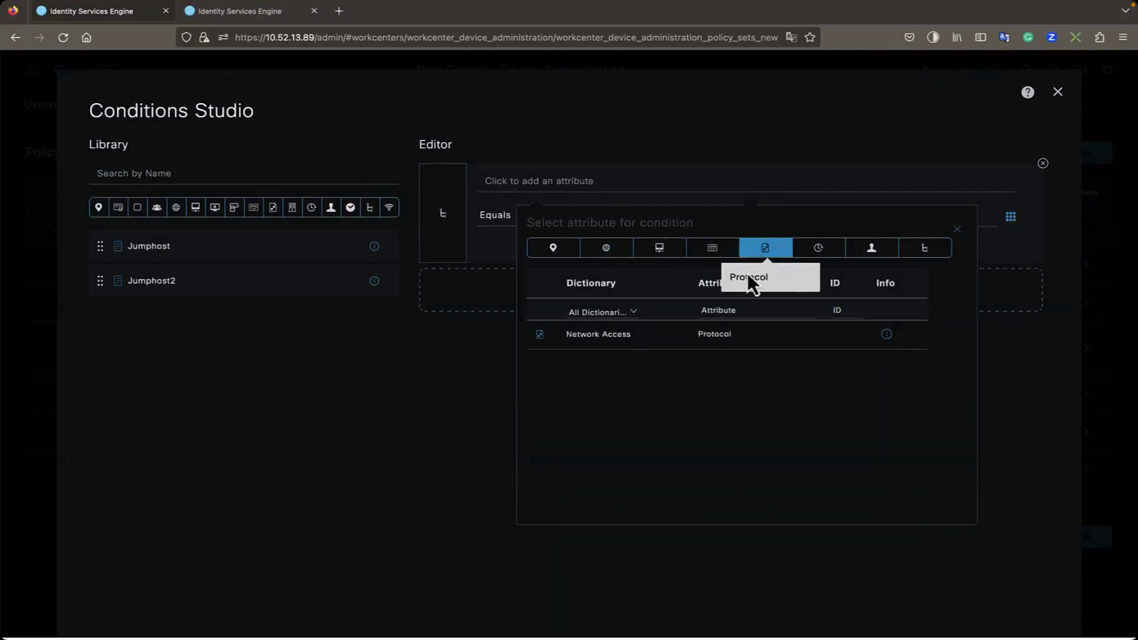
pyautogui.click(648, 335)
pyautogui.click(695, 219)
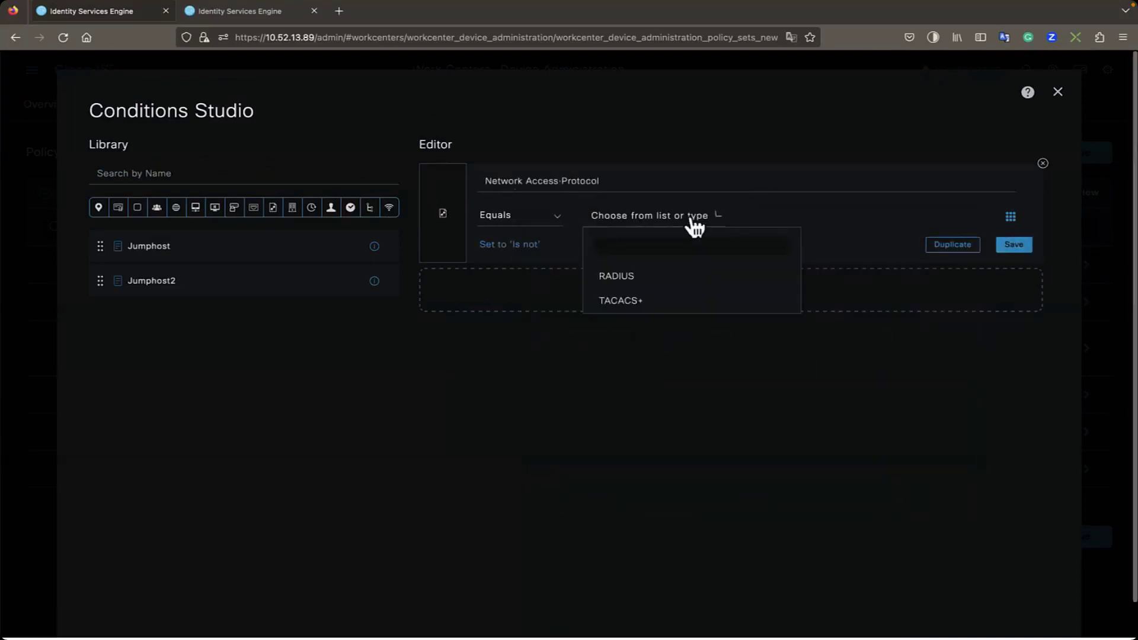
pyautogui.click(655, 301)
pyautogui.scroll(-2, 714, 377)
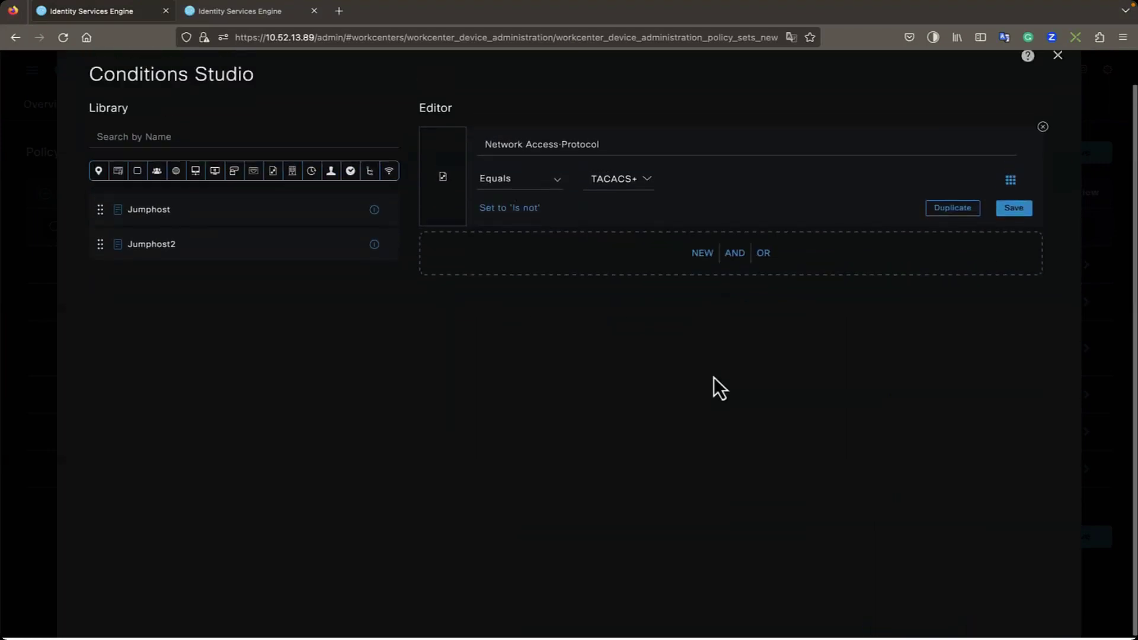
# Change the condition to Network Access Device IP Address equals 10.52.14.136 and apply it.
pyautogui.click(642, 149)
pyautogui.click(679, 221)
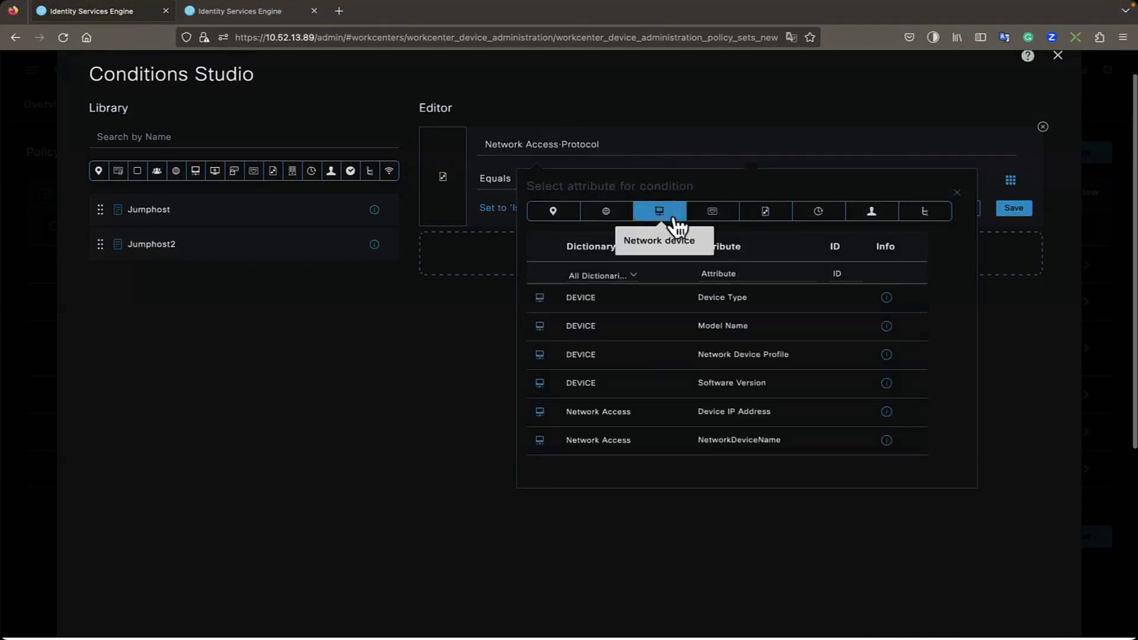
pyautogui.click(681, 416)
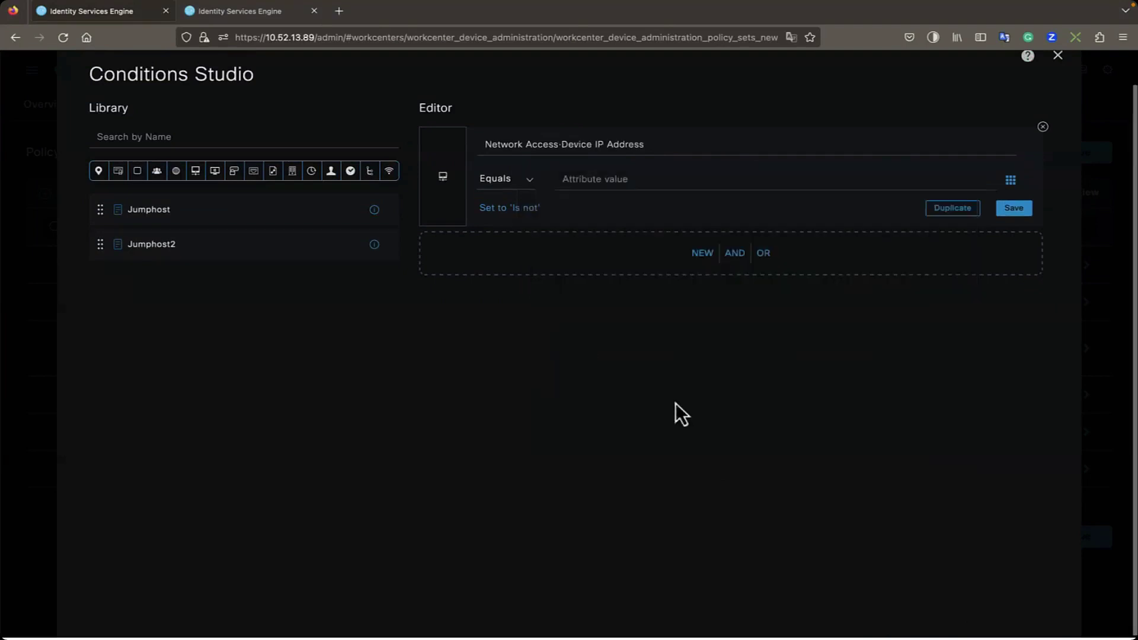
pyautogui.click(657, 180)
pyautogui.write('10.52.')
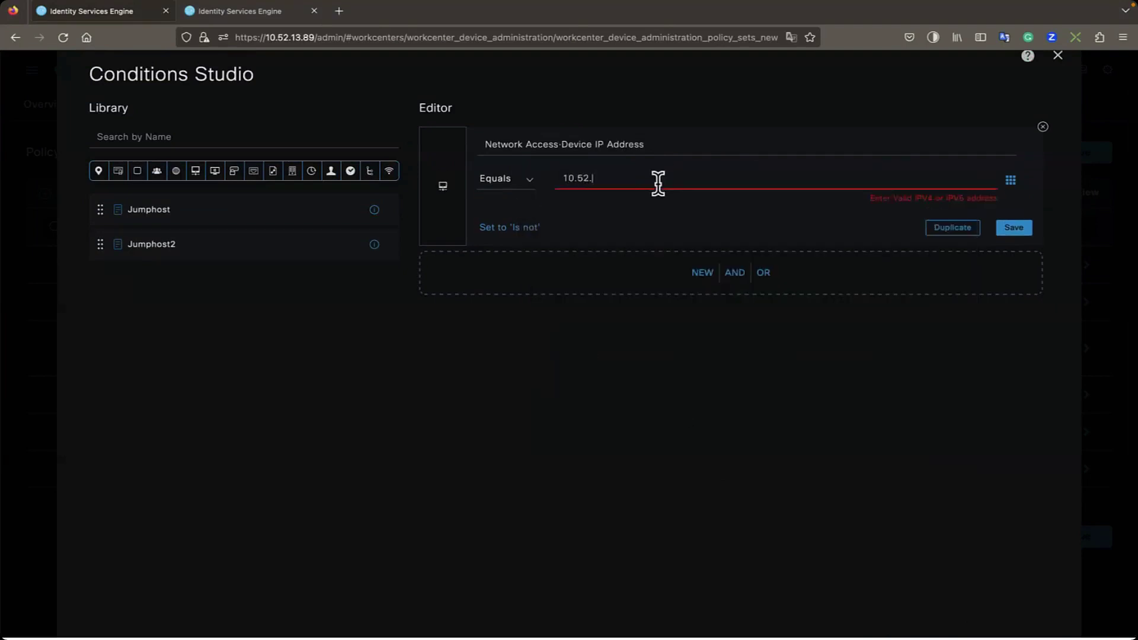
pyautogui.write('14.136')
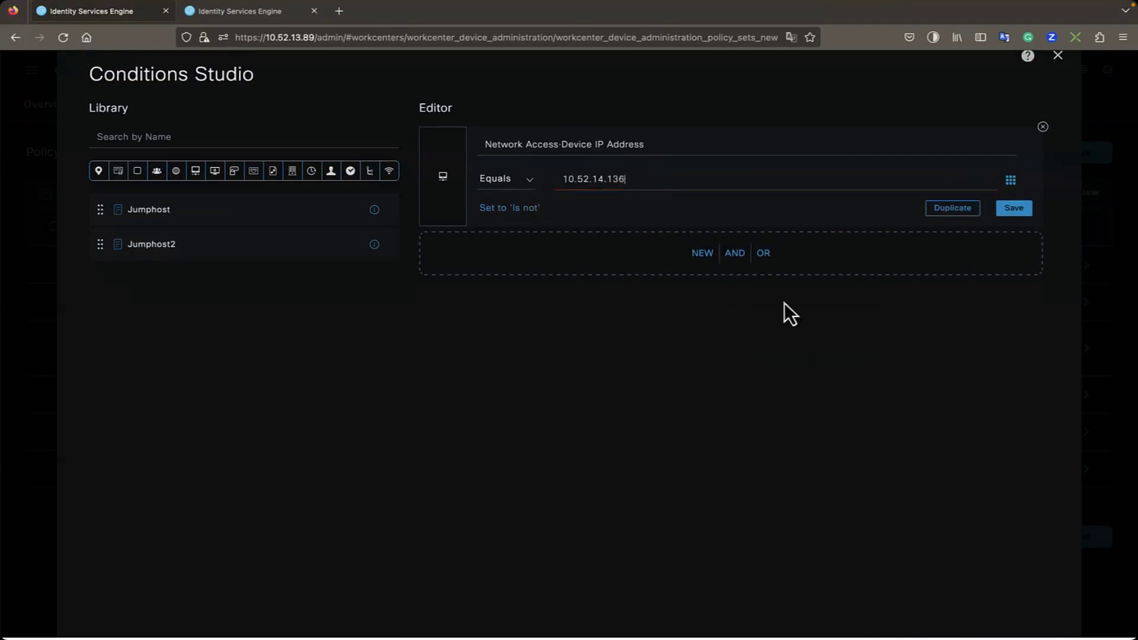
pyautogui.scroll(-1, 816, 357)
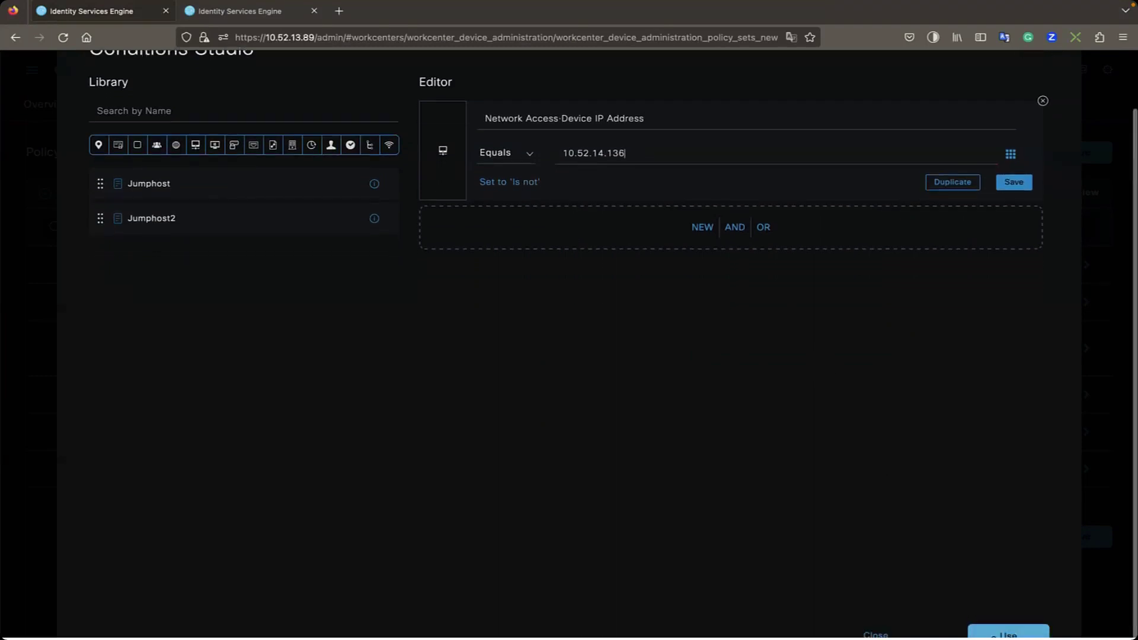
pyautogui.click(1008, 633)
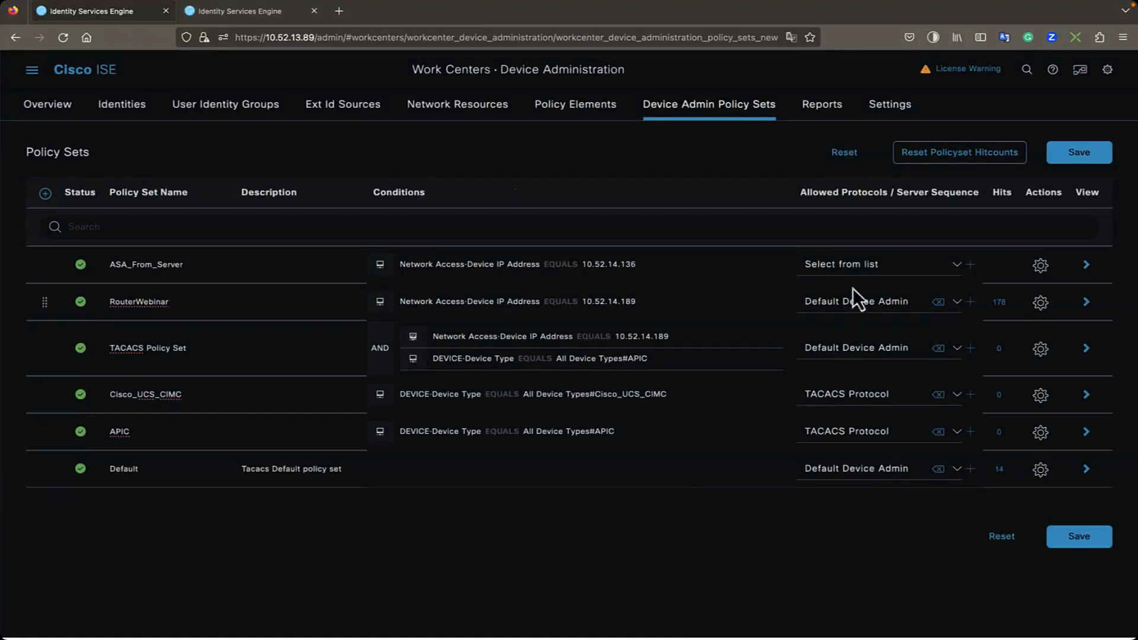
# Set ASA_From_Server's allowed protocols to Default Device Admin, save, and open its details.
pyautogui.click(858, 271)
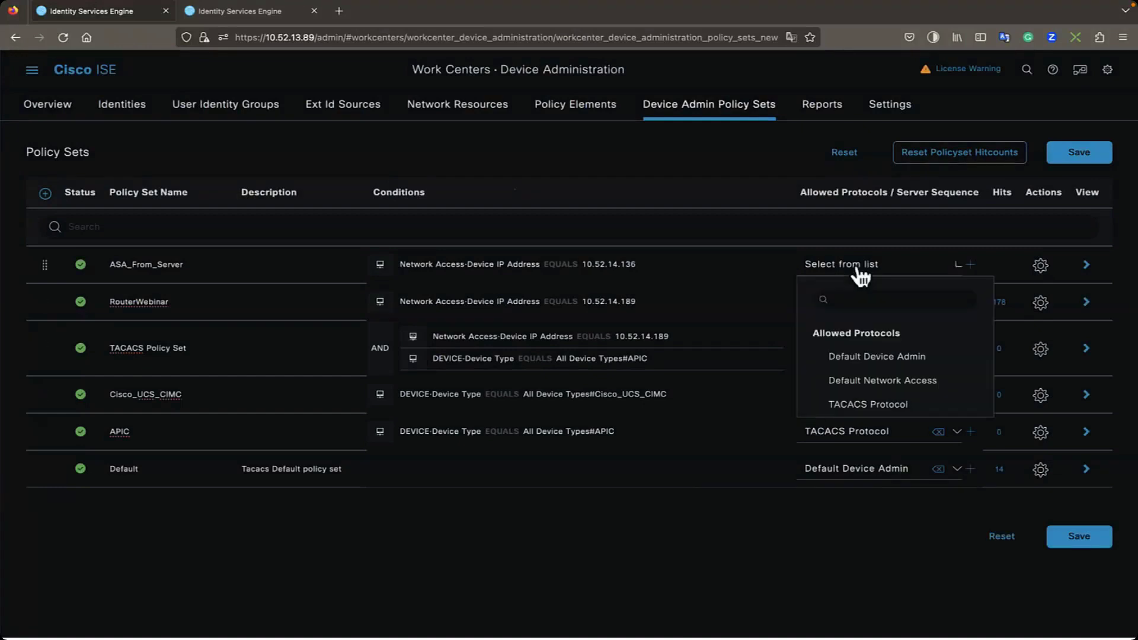
pyautogui.click(871, 358)
pyautogui.click(1067, 533)
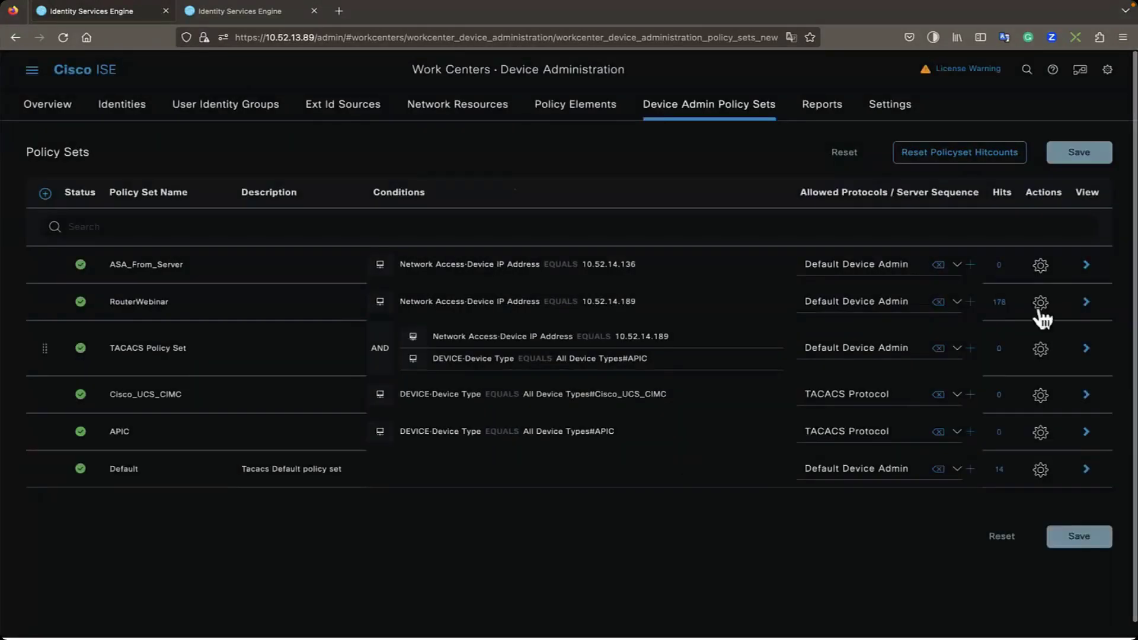
pyautogui.click(1087, 267)
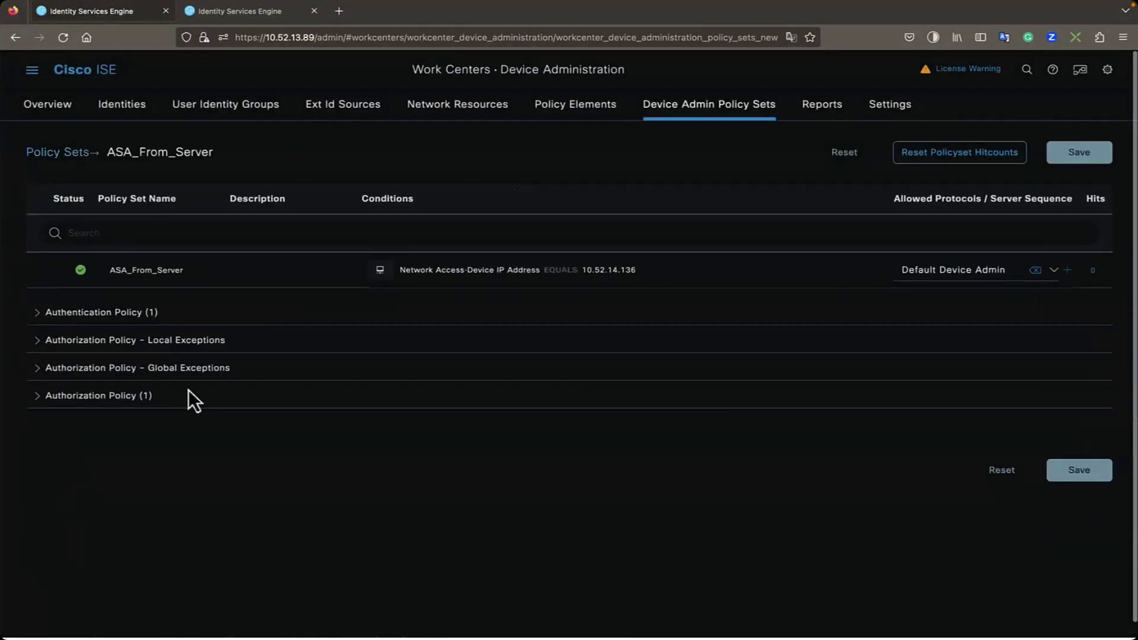
# Rename Authorization Rule 1 to ASA_Admins.
pyautogui.click(150, 316)
pyautogui.scroll(-1, 321, 430)
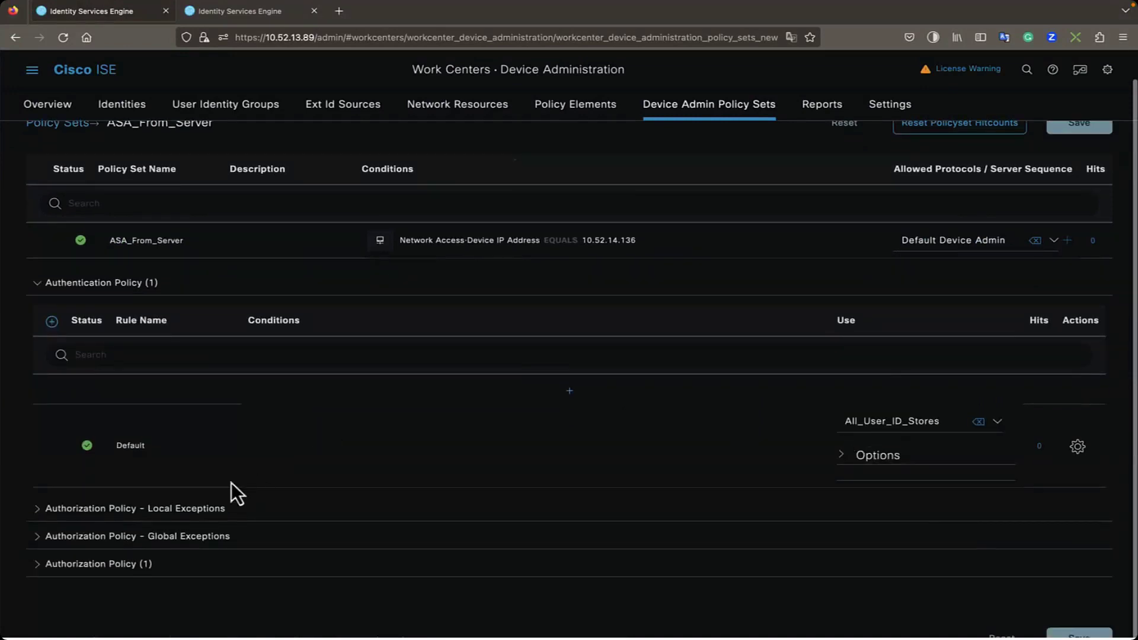
pyautogui.scroll(-1, 231, 483)
pyautogui.scroll(-3, 144, 561)
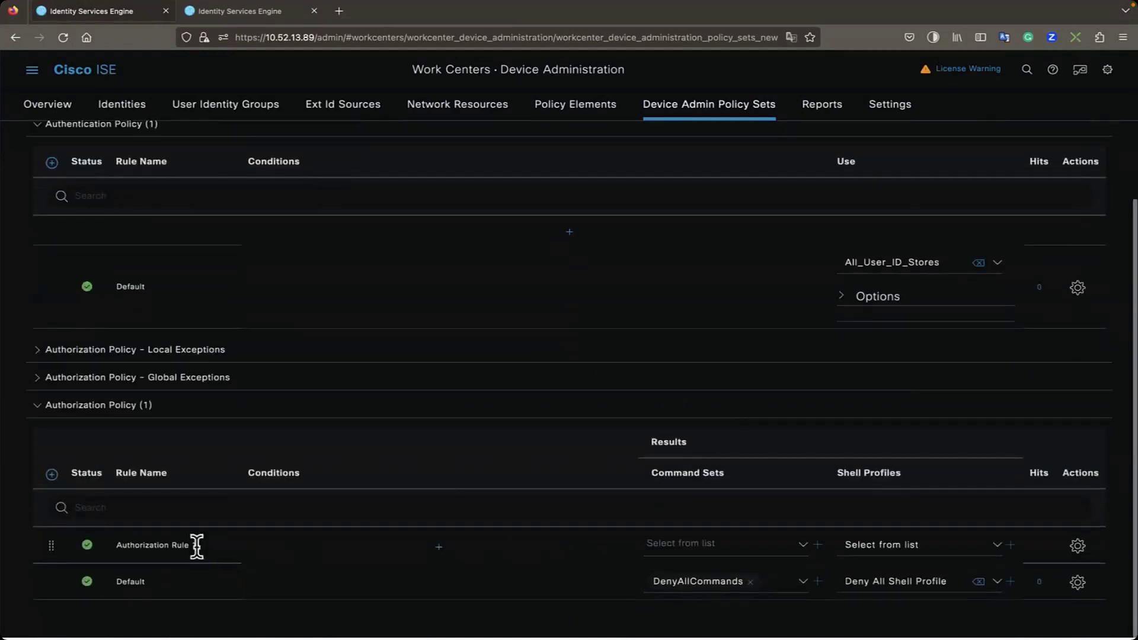
pyautogui.moveTo(195, 544); pyautogui.dragTo(101, 553)
pyautogui.write('ASA_A')
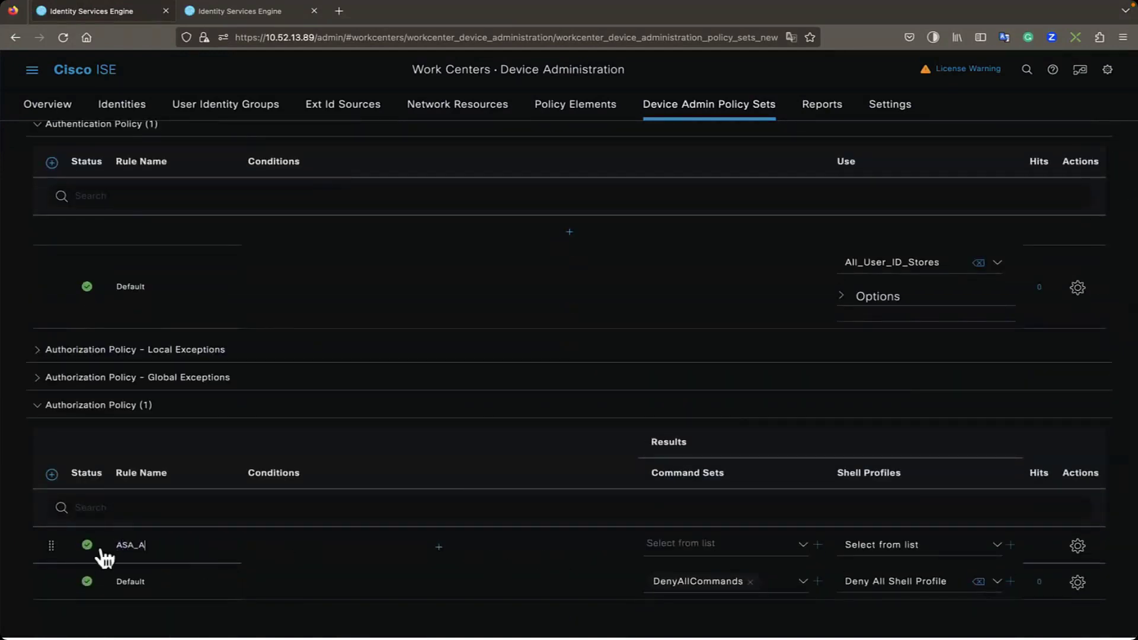
pyautogui.write('dmins')
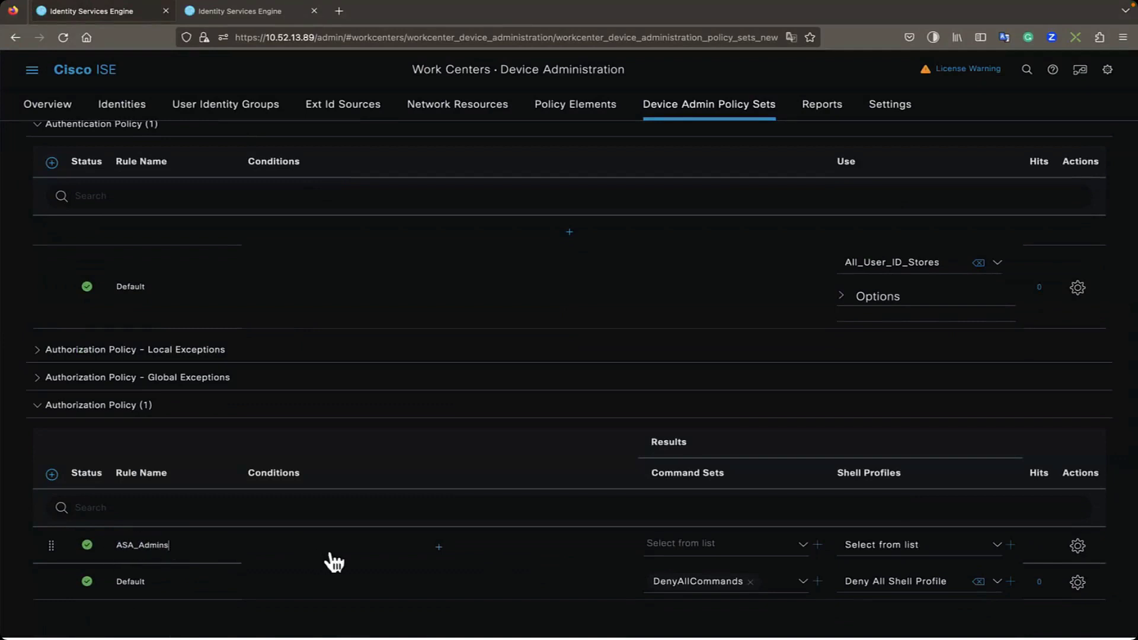
# Match ASA_Admins on iselab ExternalGroups ciscoise.lab/Builtin/Users and assign shell profile ASA_Profile.
pyautogui.click(451, 547)
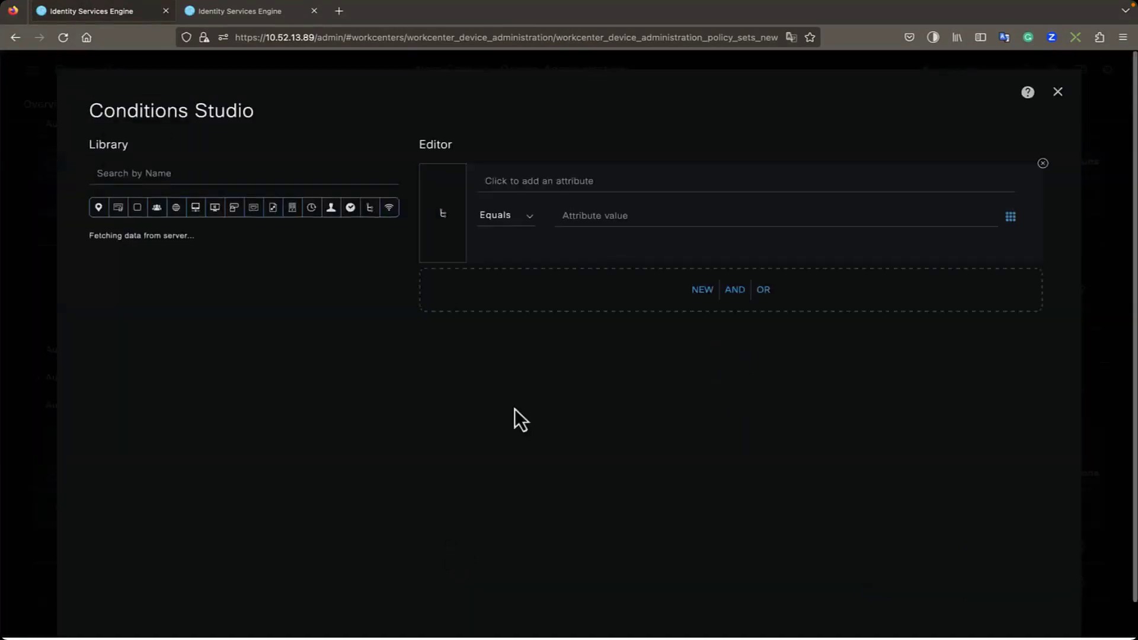
pyautogui.click(593, 184)
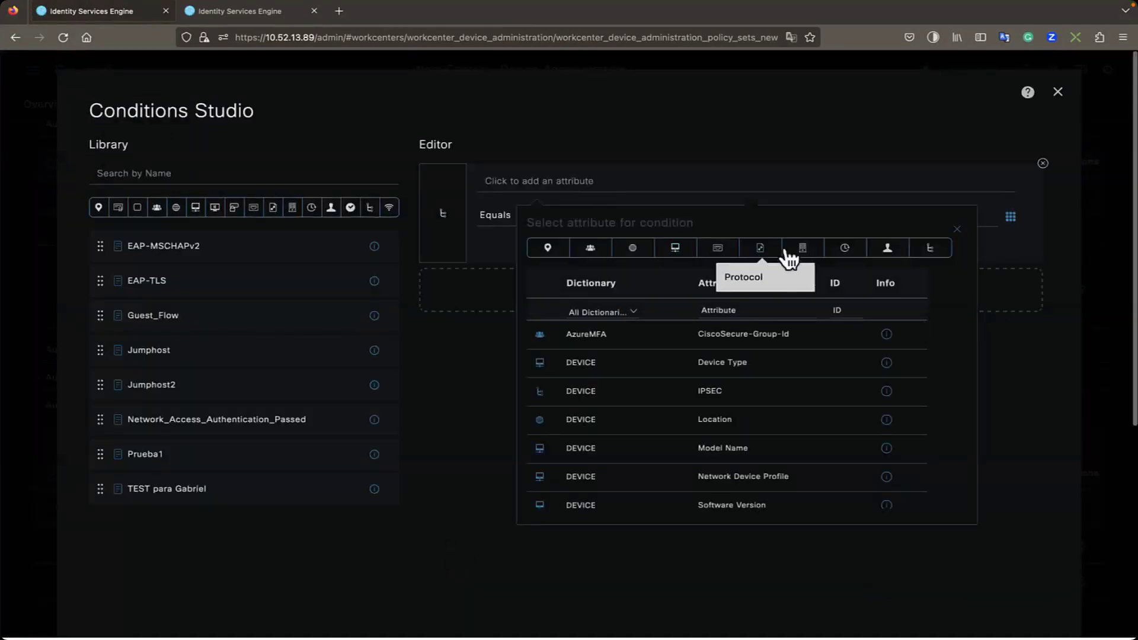
pyautogui.click(598, 251)
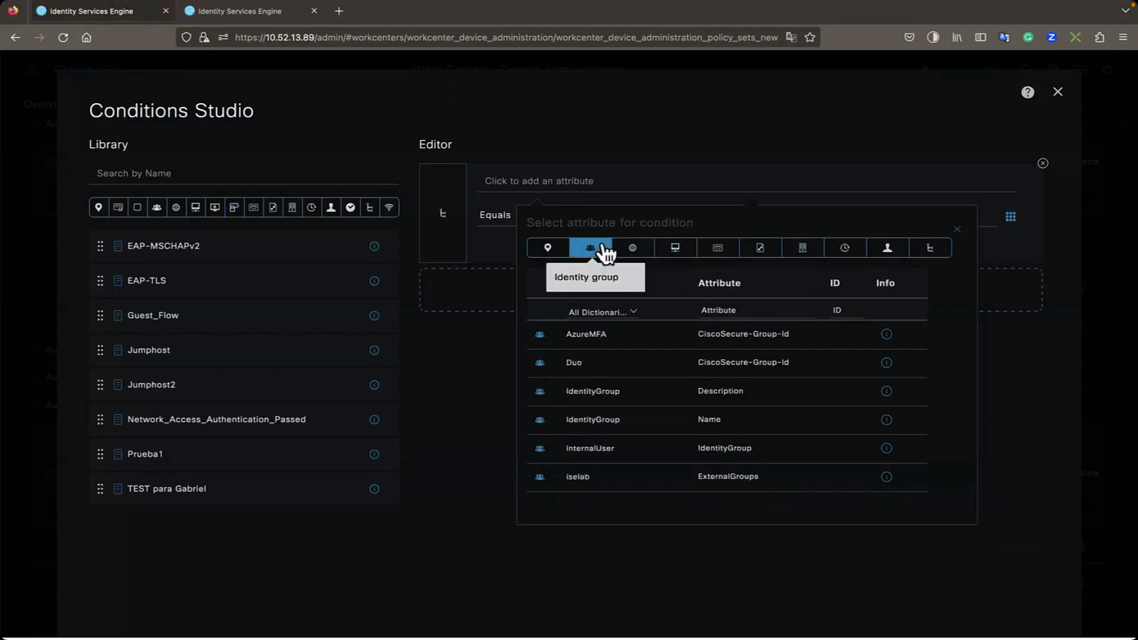
pyautogui.click(592, 477)
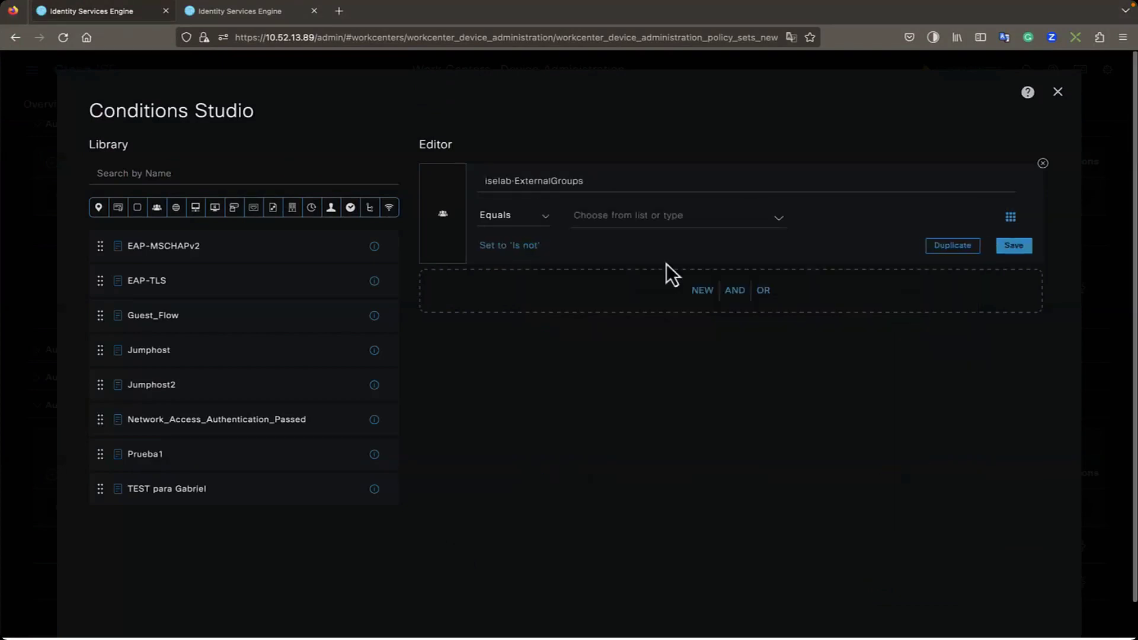
pyautogui.click(672, 215)
pyautogui.click(691, 267)
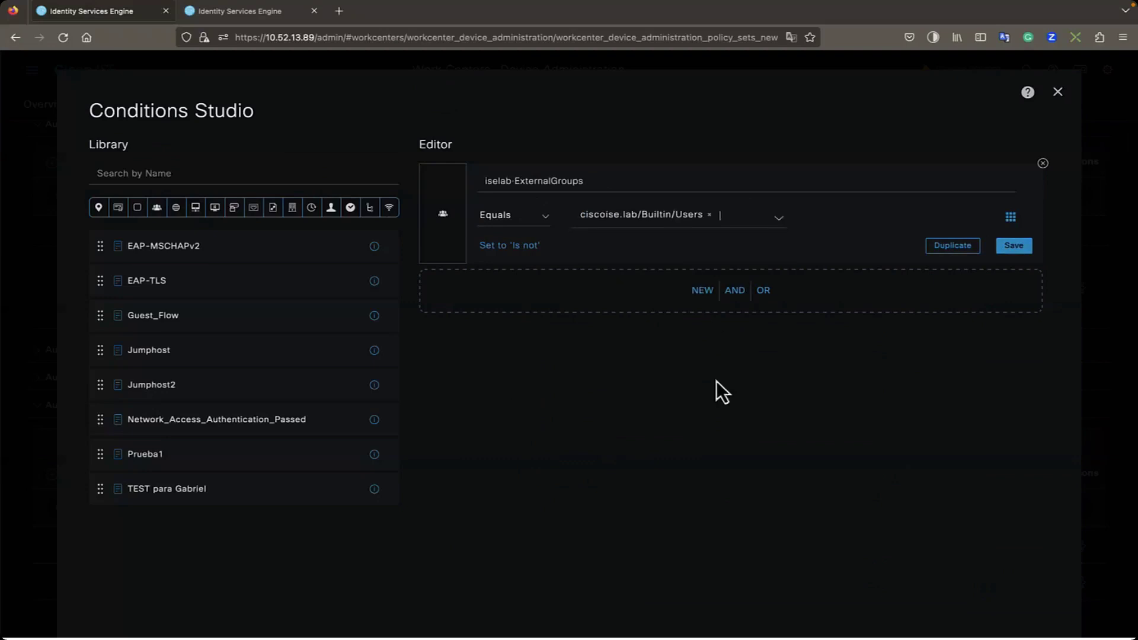
pyautogui.scroll(-3, 717, 385)
pyautogui.click(989, 616)
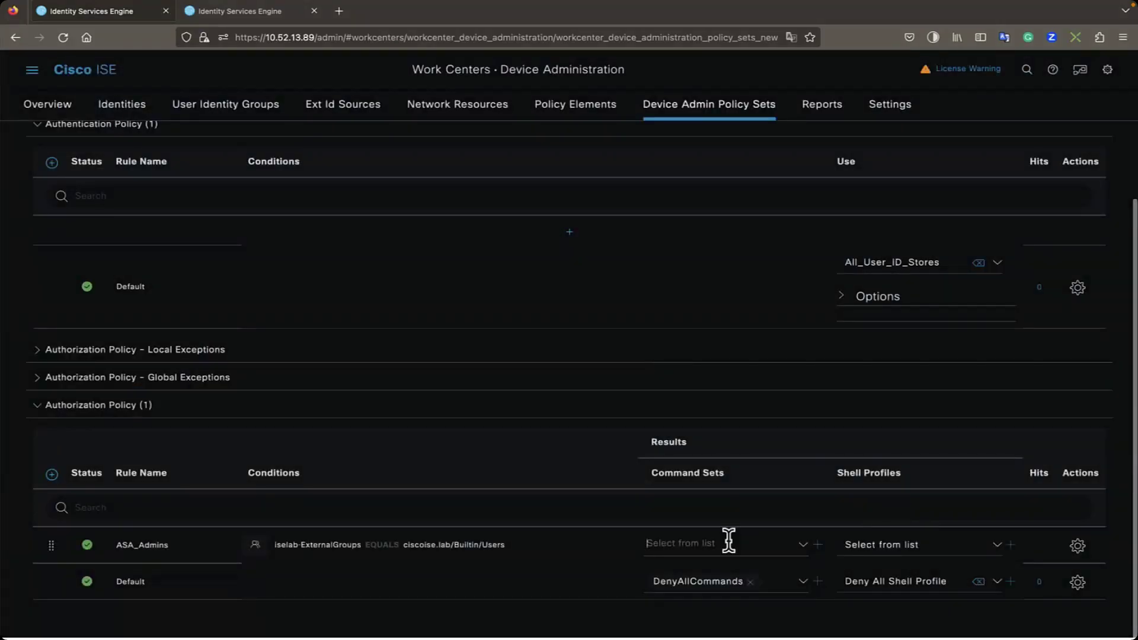
pyautogui.click(877, 542)
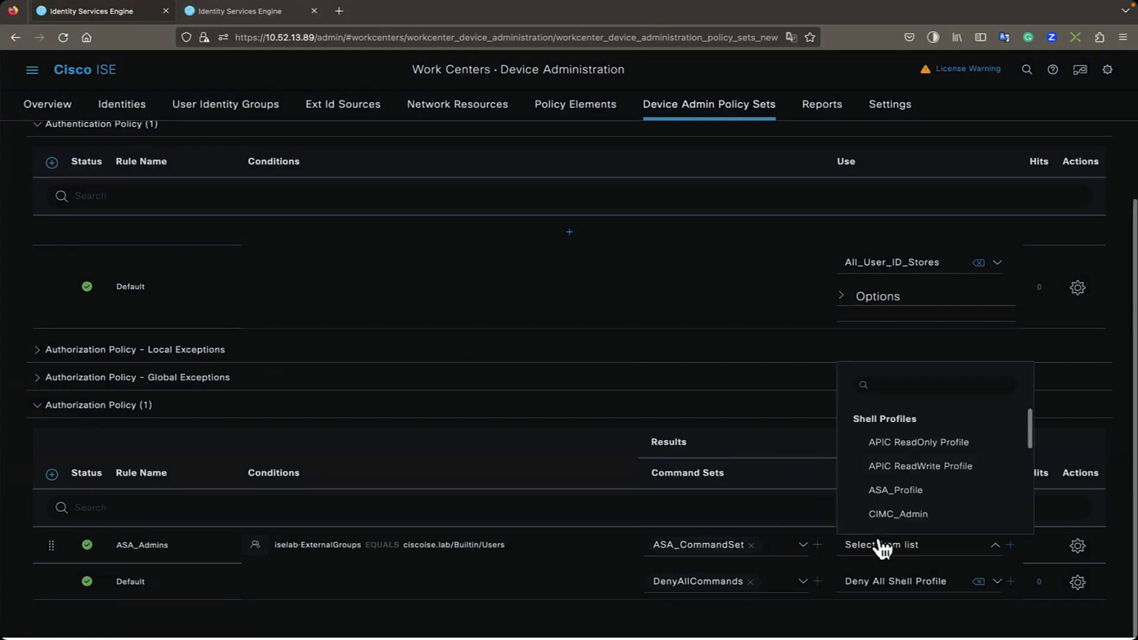
pyautogui.click(896, 490)
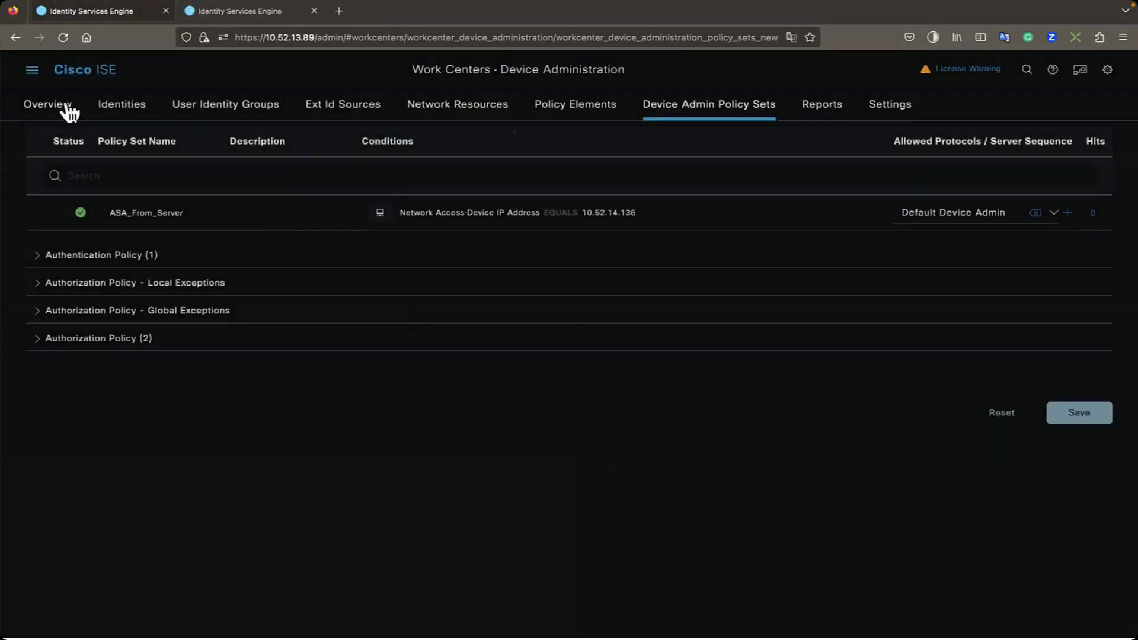
# Show TACACS Live Logs on the first ISE, refreshing every 5 seconds.
pyautogui.click(33, 71)
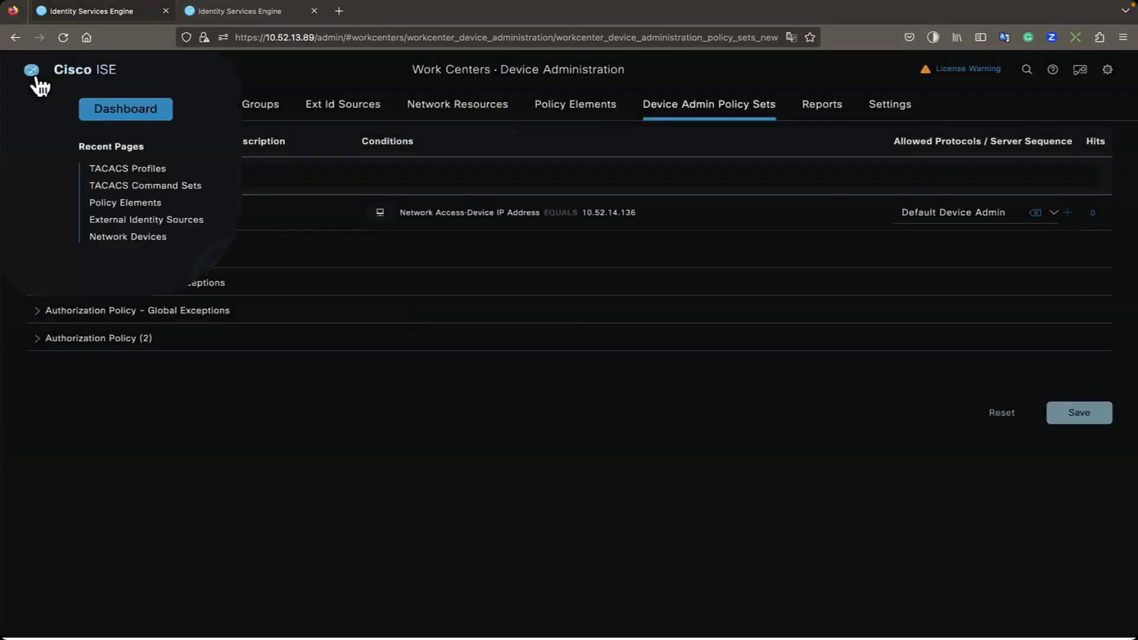
pyautogui.click(437, 118)
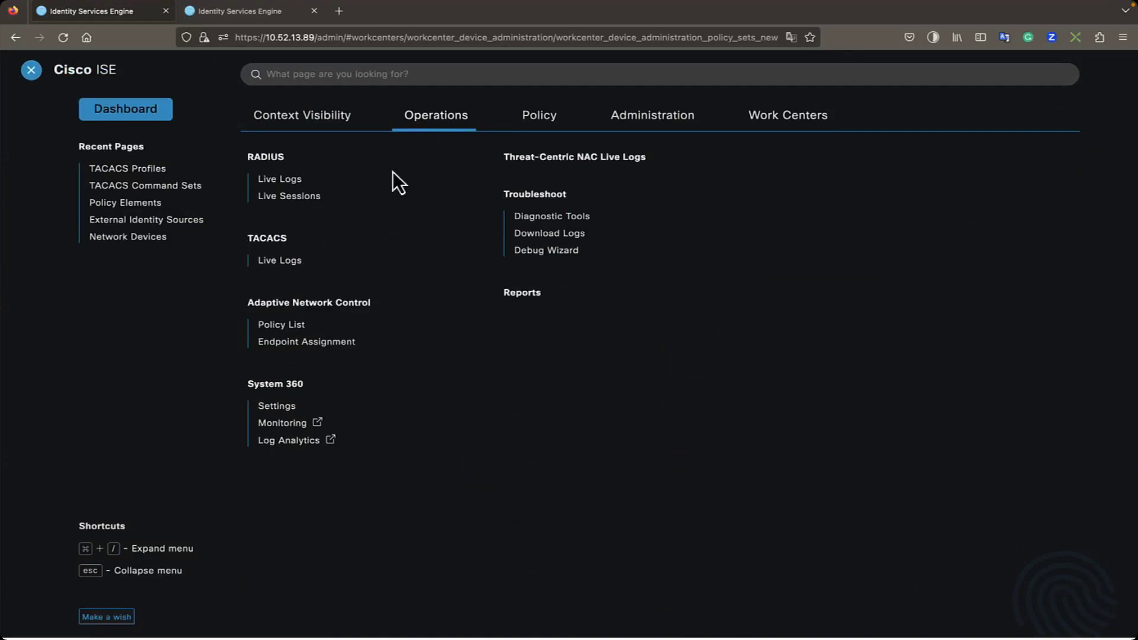
pyautogui.click(289, 261)
pyautogui.click(842, 194)
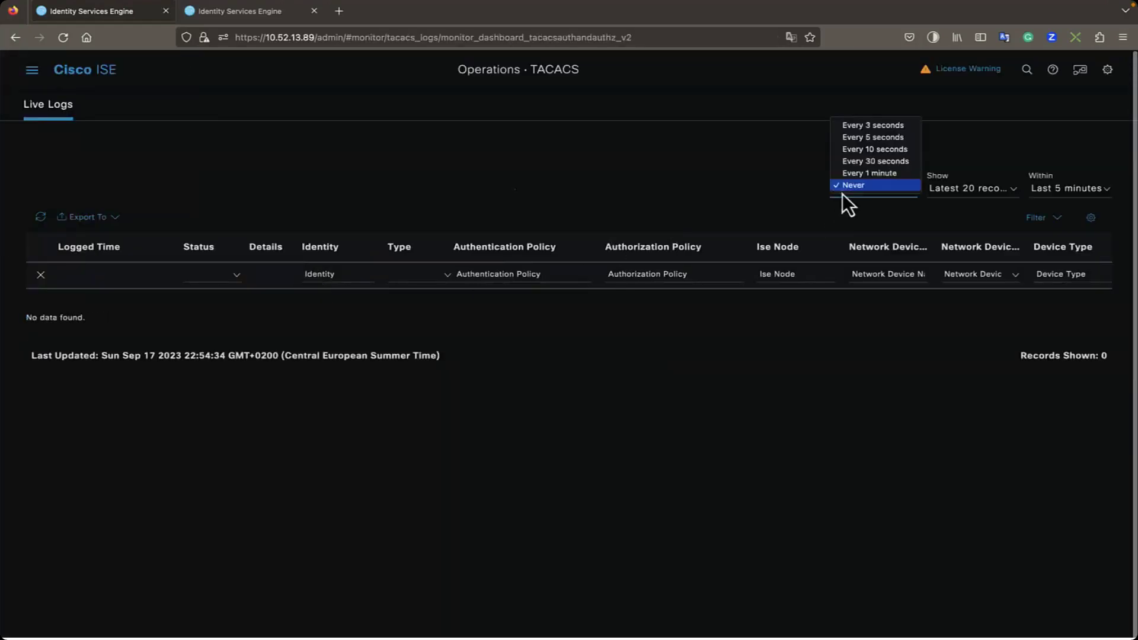
pyautogui.click(861, 139)
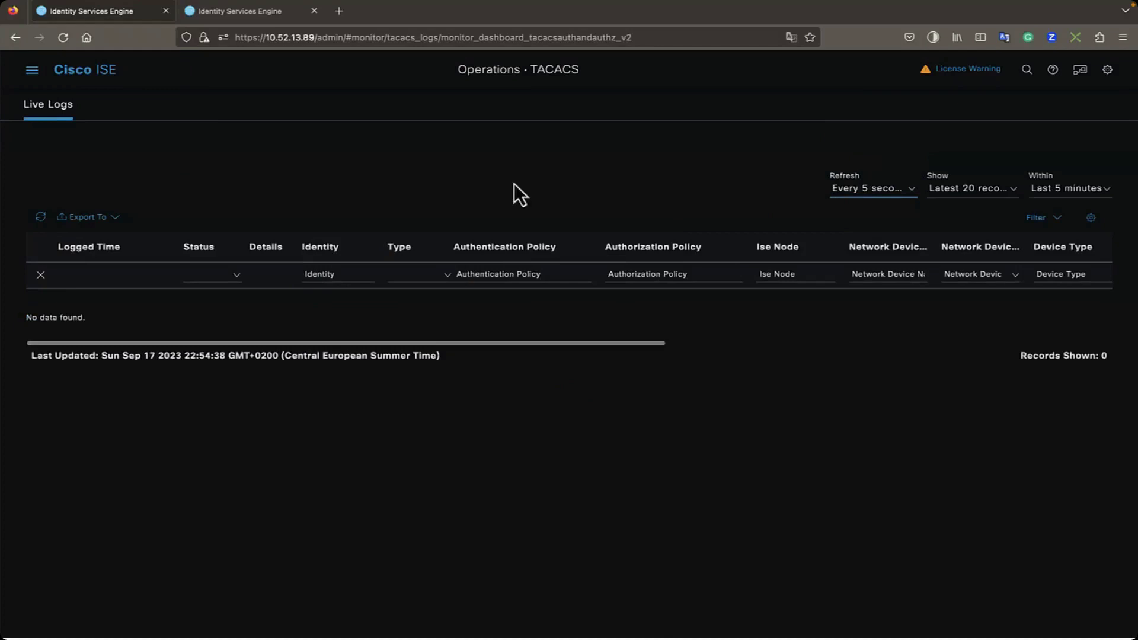
# Show TACACS Live Logs on the second ISE server as well.
pyautogui.click(261, 11)
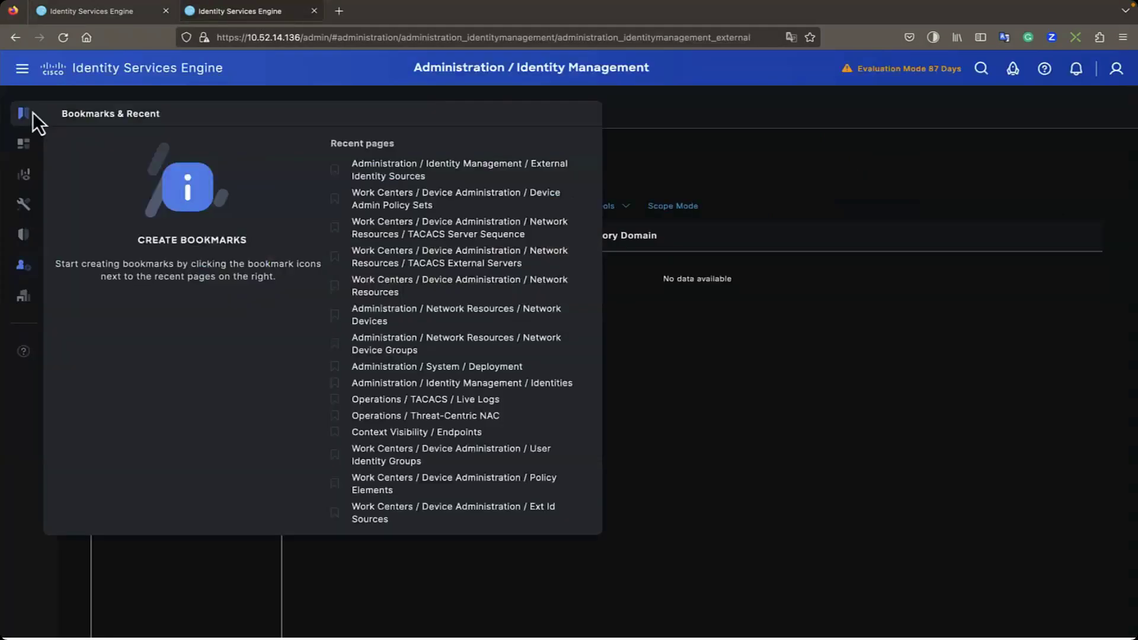
pyautogui.moveTo(26, 220)
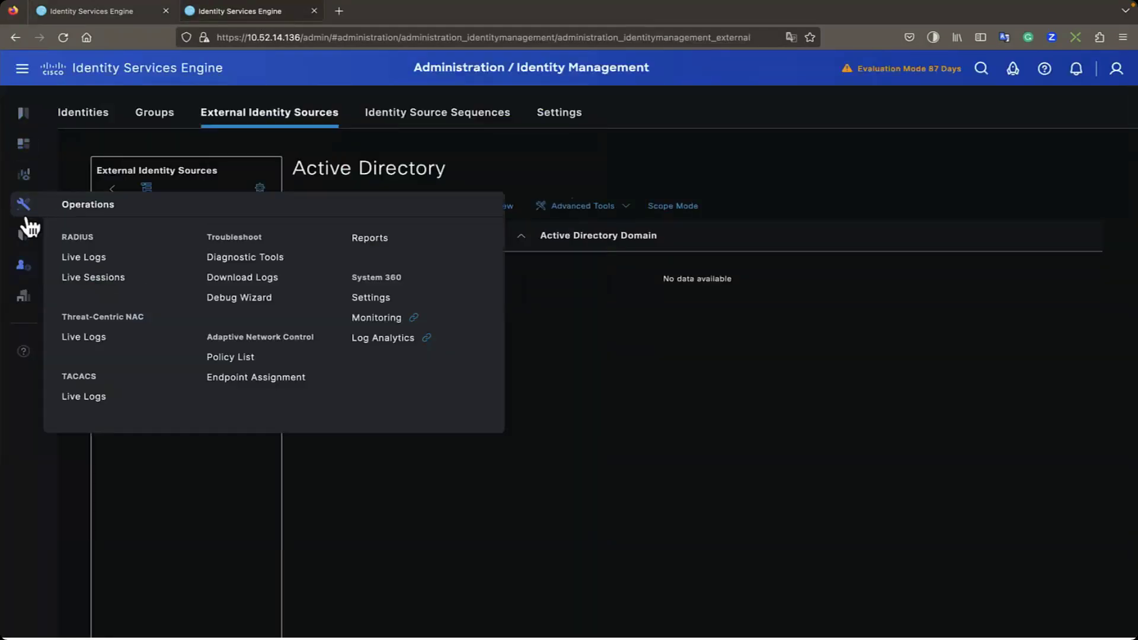
pyautogui.click(88, 397)
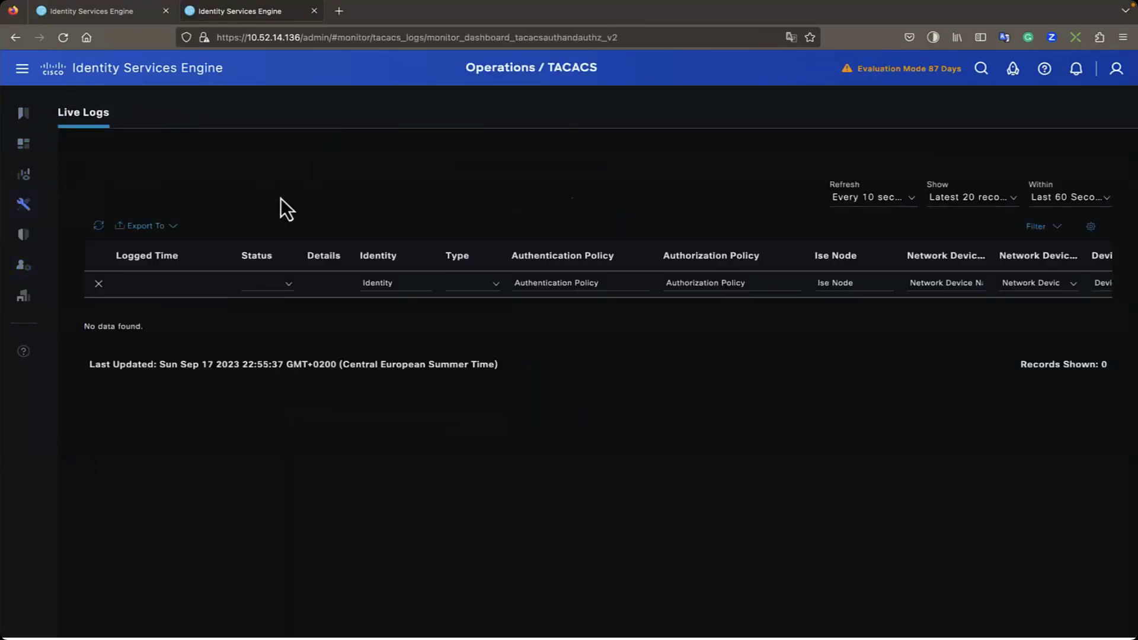
# Reconnect the SSH session to the ASA, log in, and enter privileged mode with enable.
pyautogui.hotkey('ctrl', 'Left')
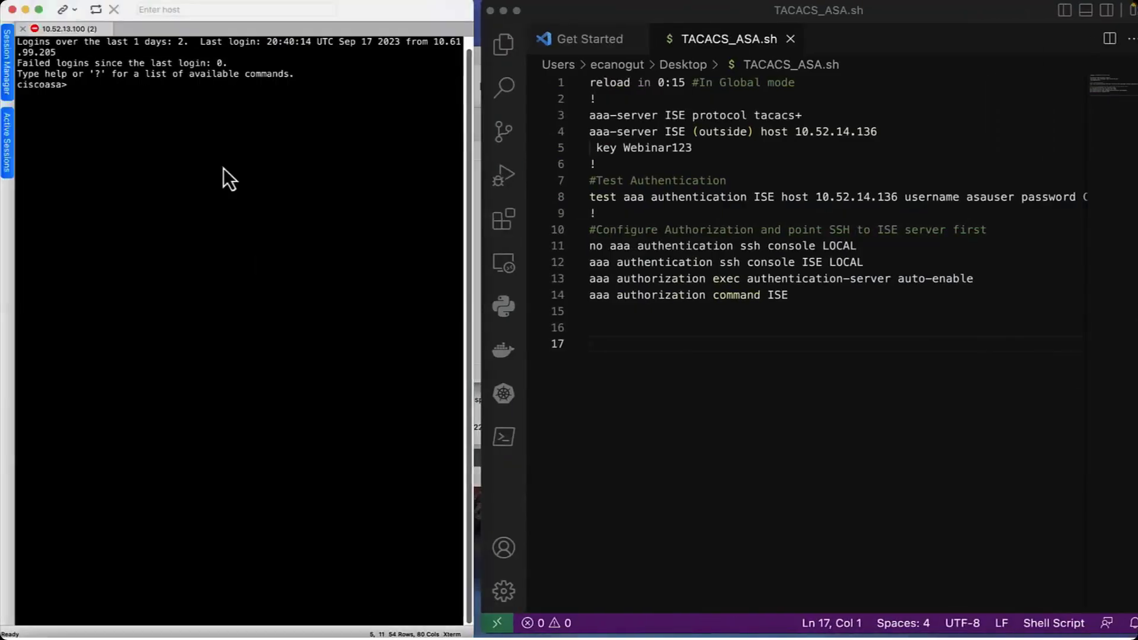
pyautogui.press('Return')
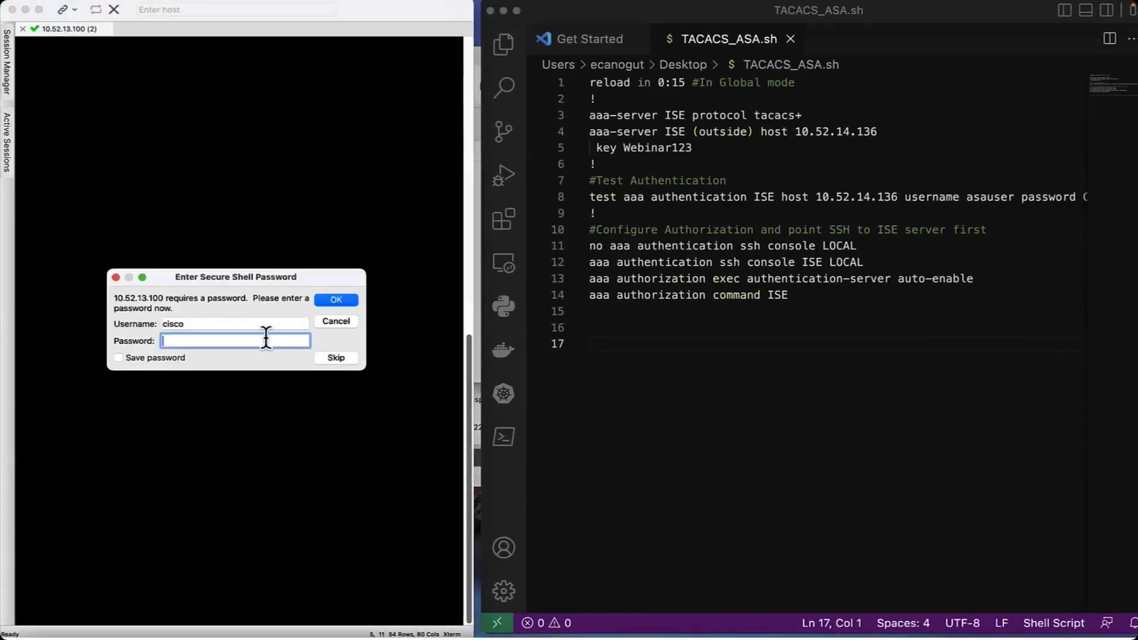
pyautogui.press('Return')
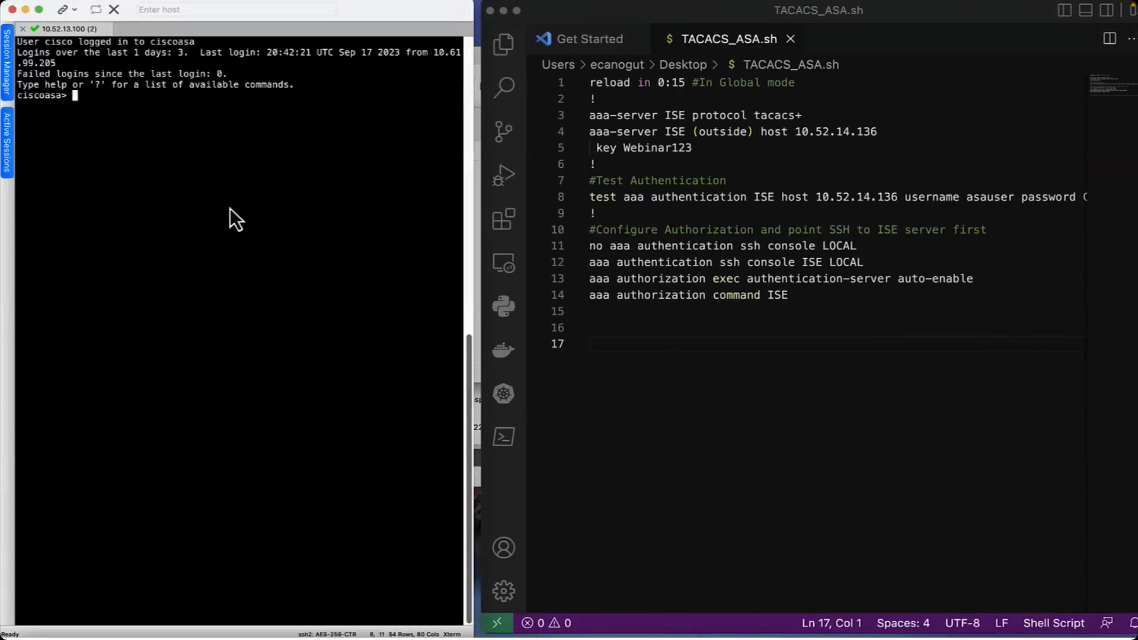
pyautogui.write('en')
pyautogui.press('Return')
pyautogui.press('Return')
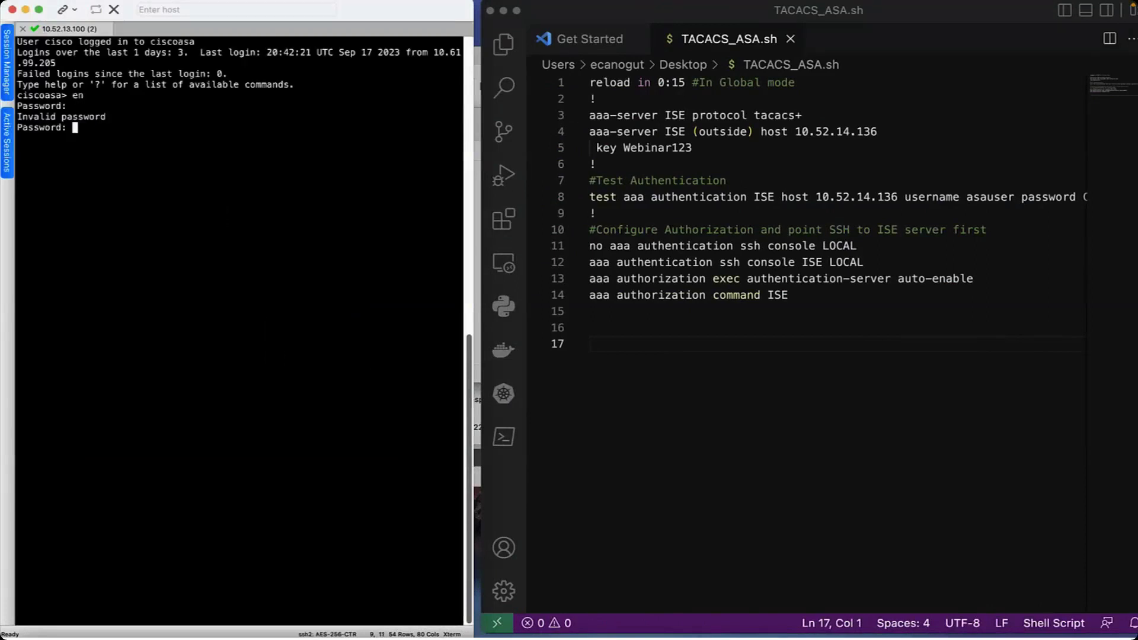
# Run 'show run | inc enable' to list the configured enable password lines.
pyautogui.press('Return')
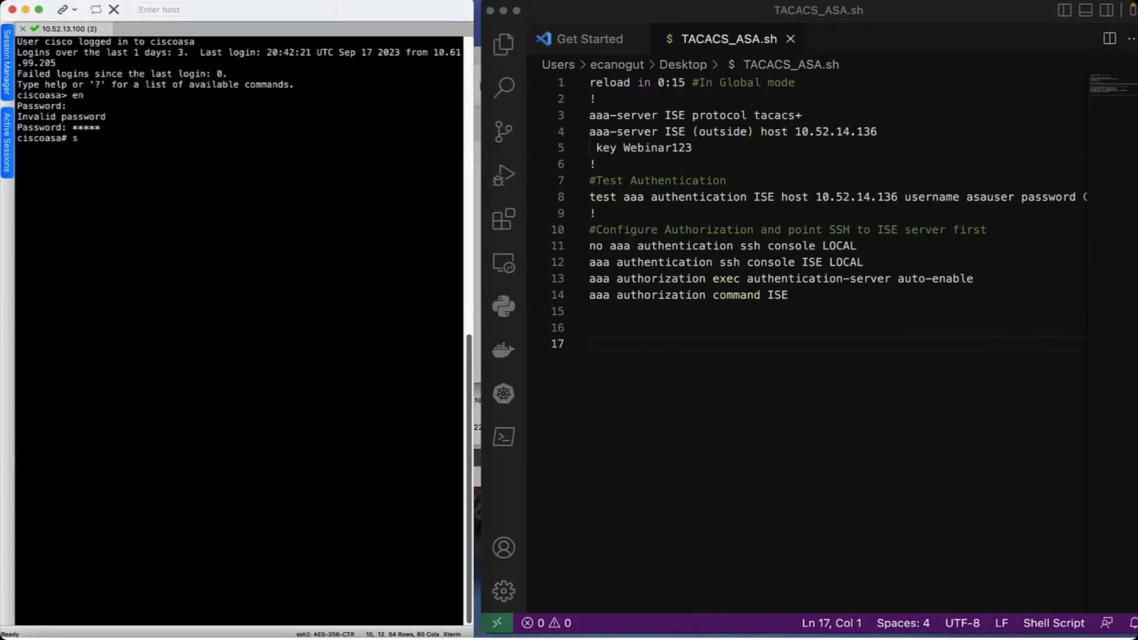
pyautogui.write('show run')
pyautogui.write(' \\')
pyautogui.write(' enable')
pyautogui.press('Return')
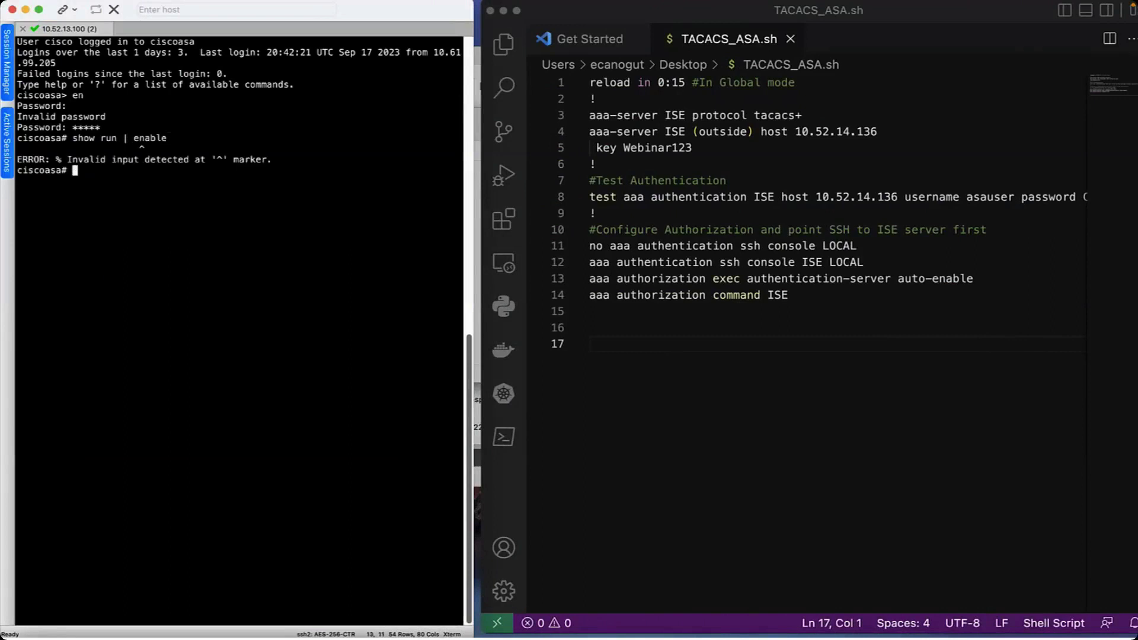
pyautogui.press('Up')
pyautogui.press('Left')
pyautogui.press('Left')
pyautogui.press('Left')
pyautogui.write('inc')
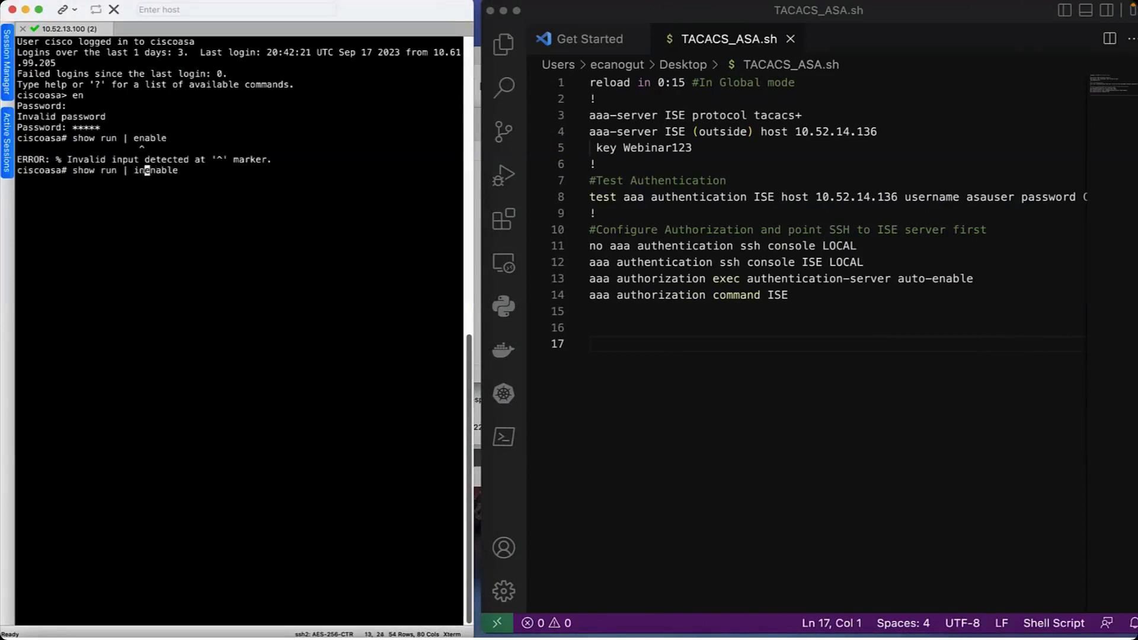
pyautogui.press('Return')
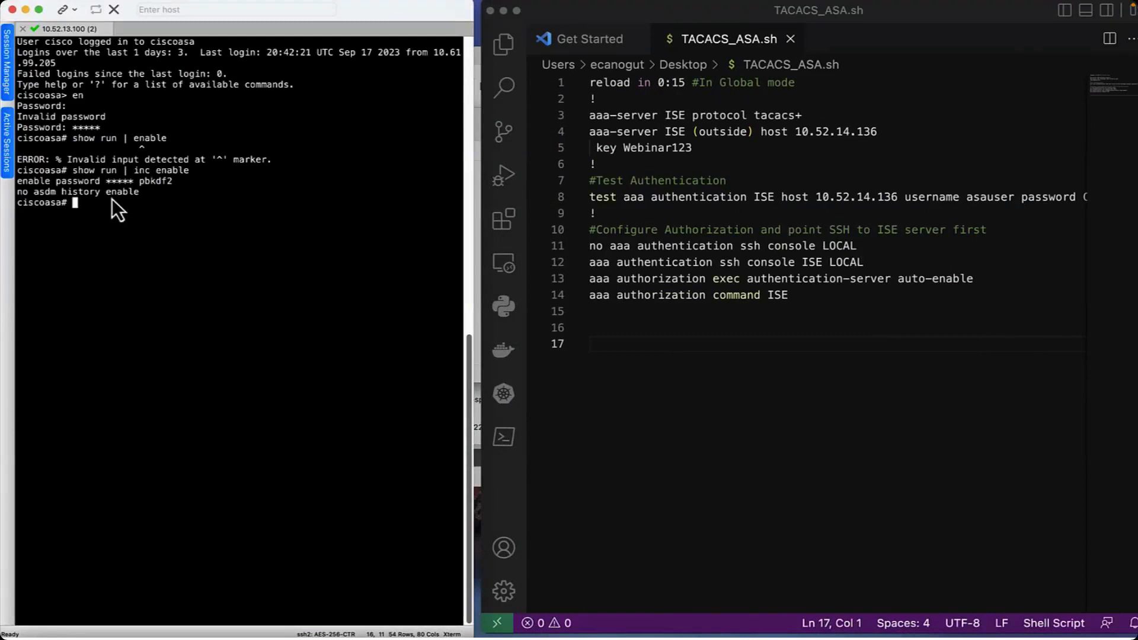
pyautogui.moveTo(52, 183); pyautogui.dragTo(143, 182)
pyautogui.click(168, 201)
# Schedule an ASA 'reload in 0:15' from the script and enter config t.
pyautogui.click(662, 81)
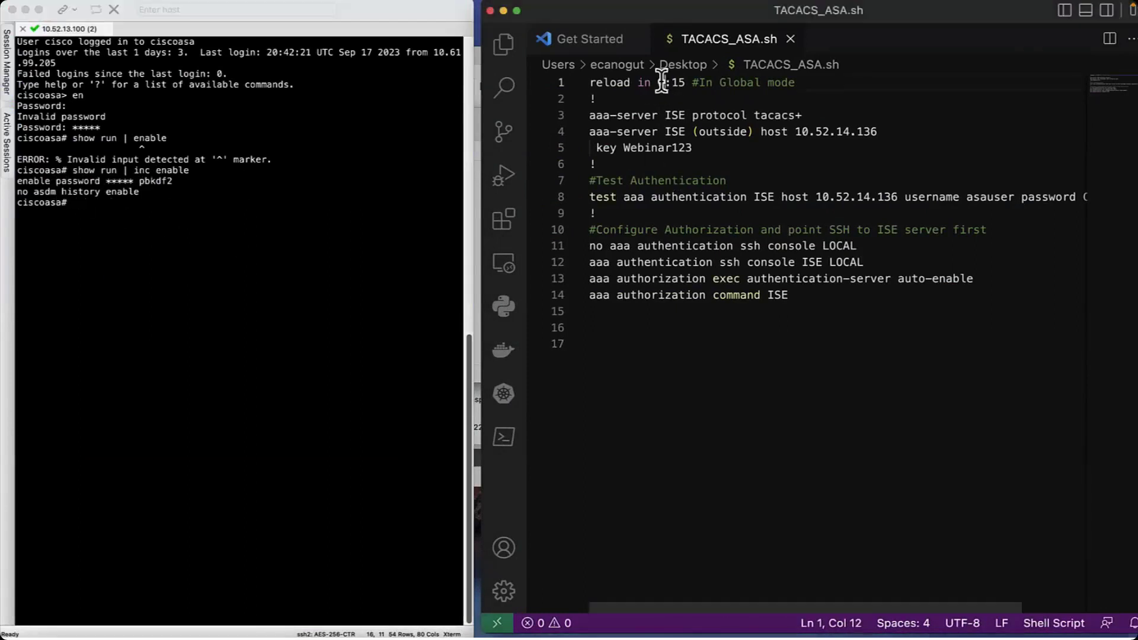
pyautogui.moveTo(685, 81); pyautogui.dragTo(590, 83)
pyautogui.press('super+c')
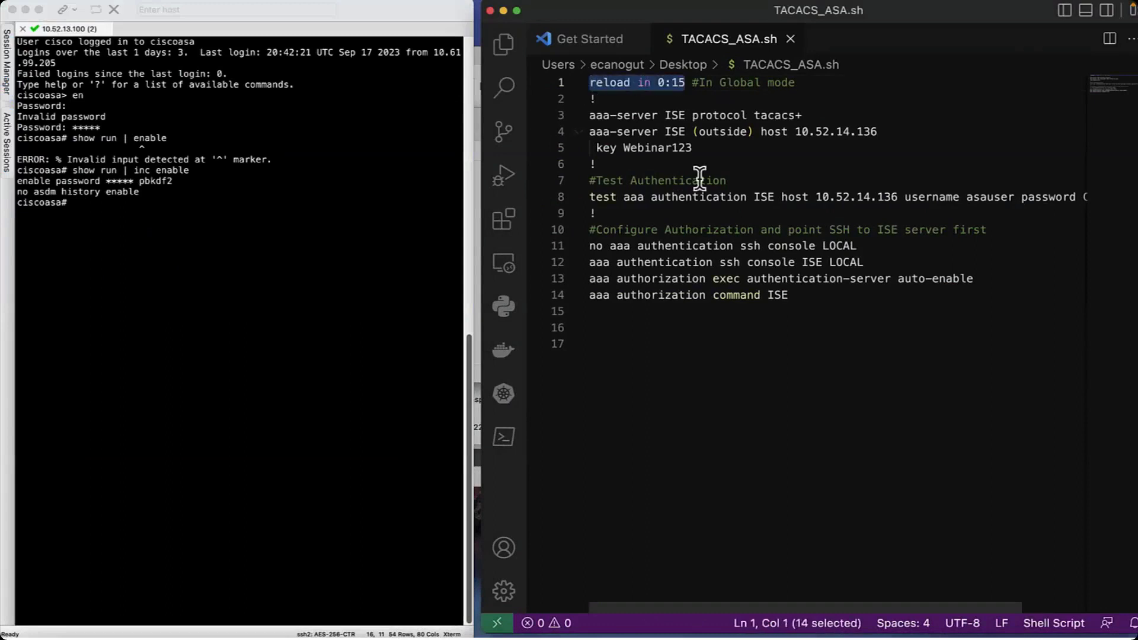
pyautogui.click(309, 182)
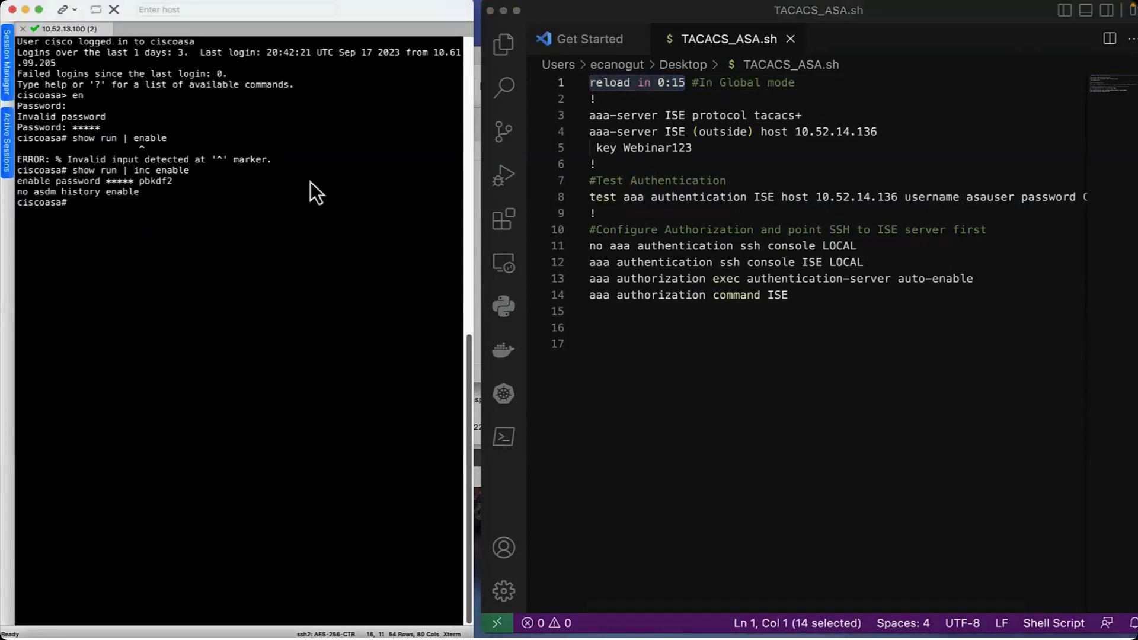
pyautogui.press('super+v')
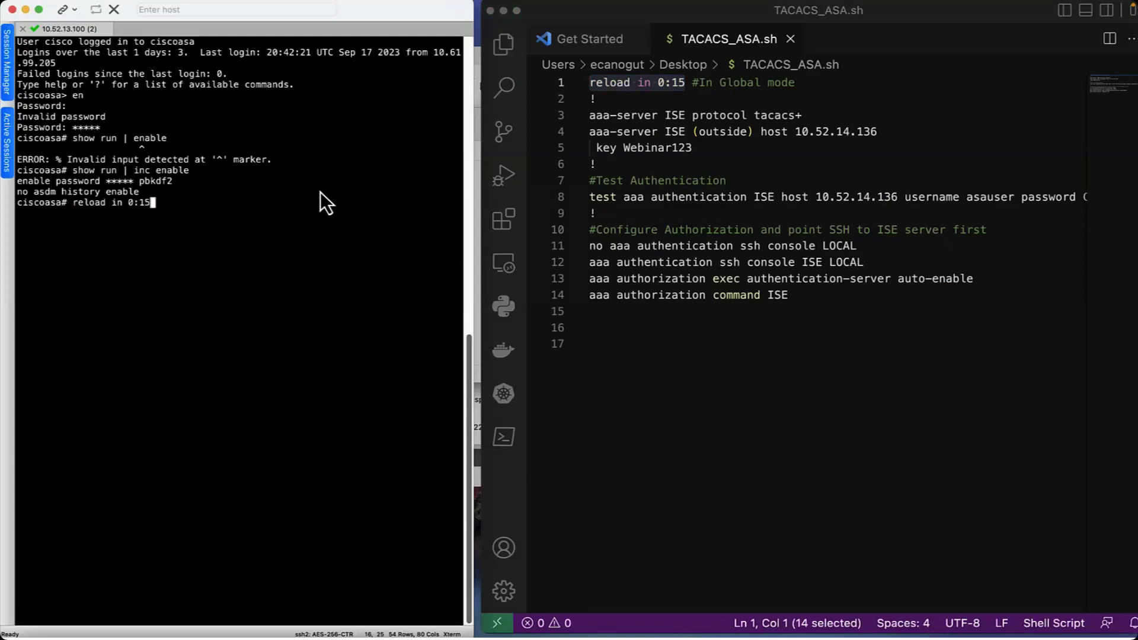
pyautogui.press('Return')
pyautogui.press('Return')
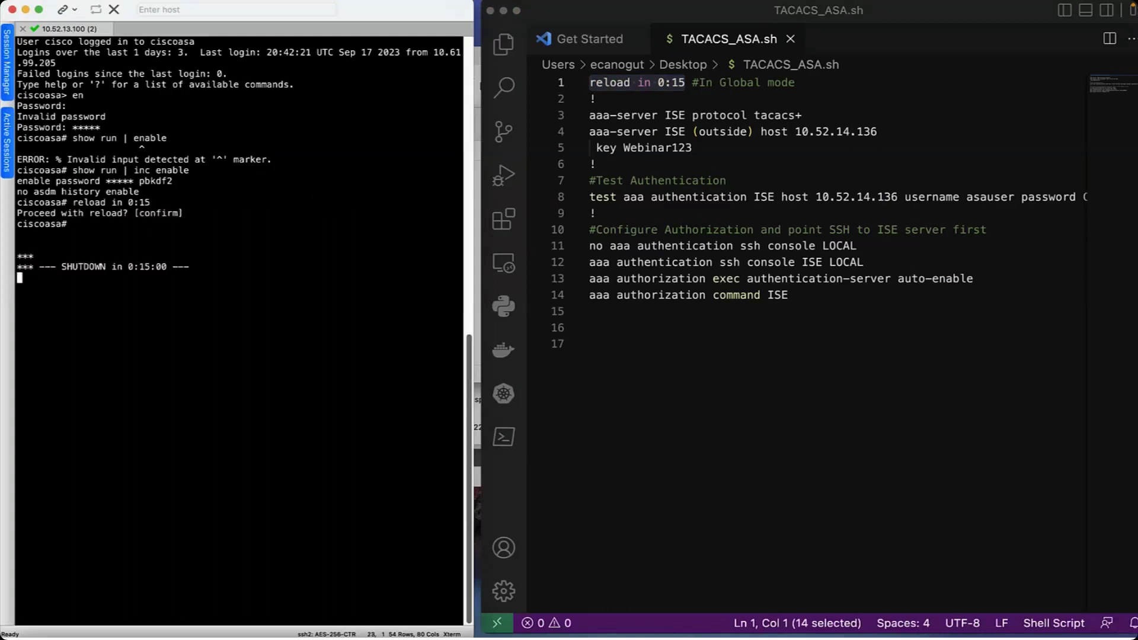
pyautogui.press('Return')
pyautogui.write('c')
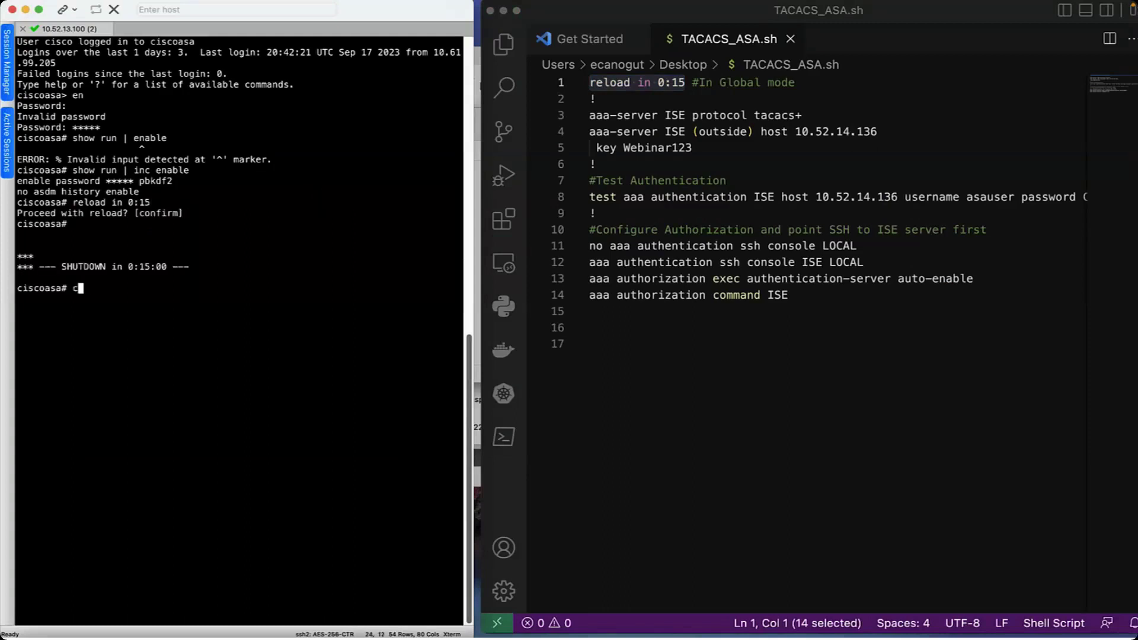
pyautogui.write('onfig t')
pyautogui.press('Return')
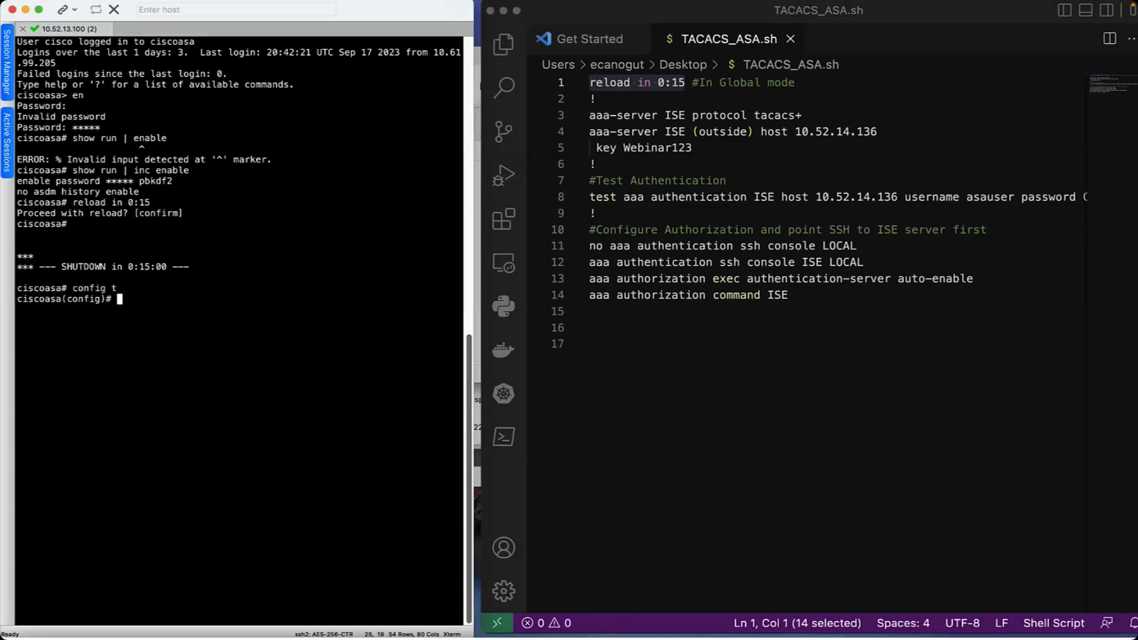
# Copy the aaa-server lines 3 to 5 from the command script.
pyautogui.click(714, 149)
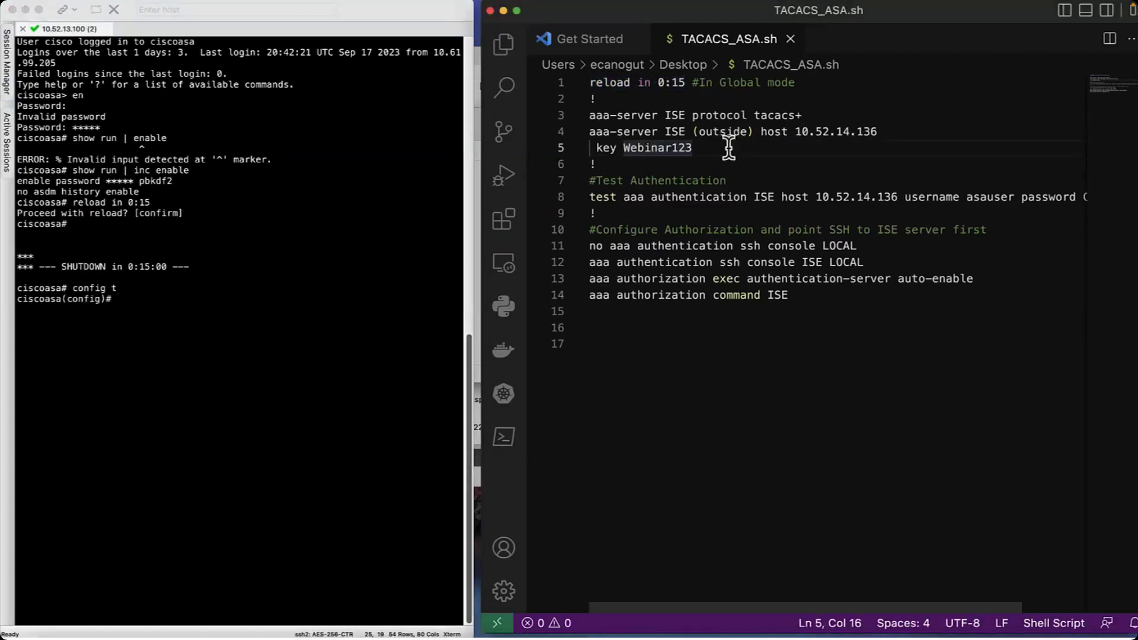
pyautogui.moveTo(703, 147); pyautogui.dragTo(578, 109)
pyautogui.press('super+c')
# Paste the aaa-server configuration into the ASA session and exit host configuration mode.
pyautogui.click(248, 242)
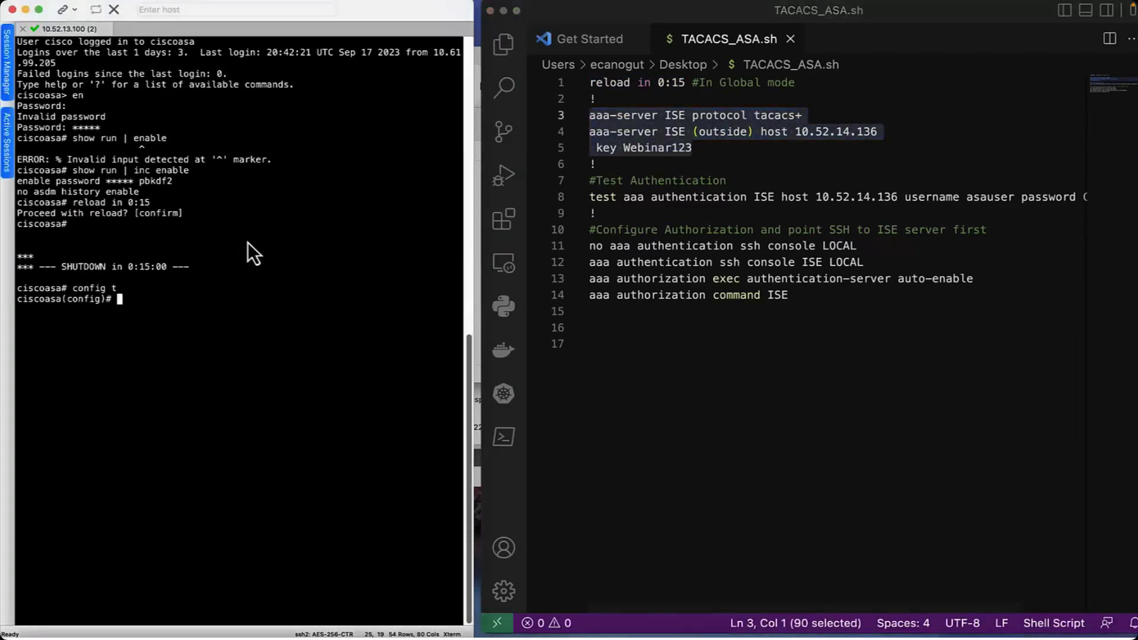
pyautogui.press('super+v')
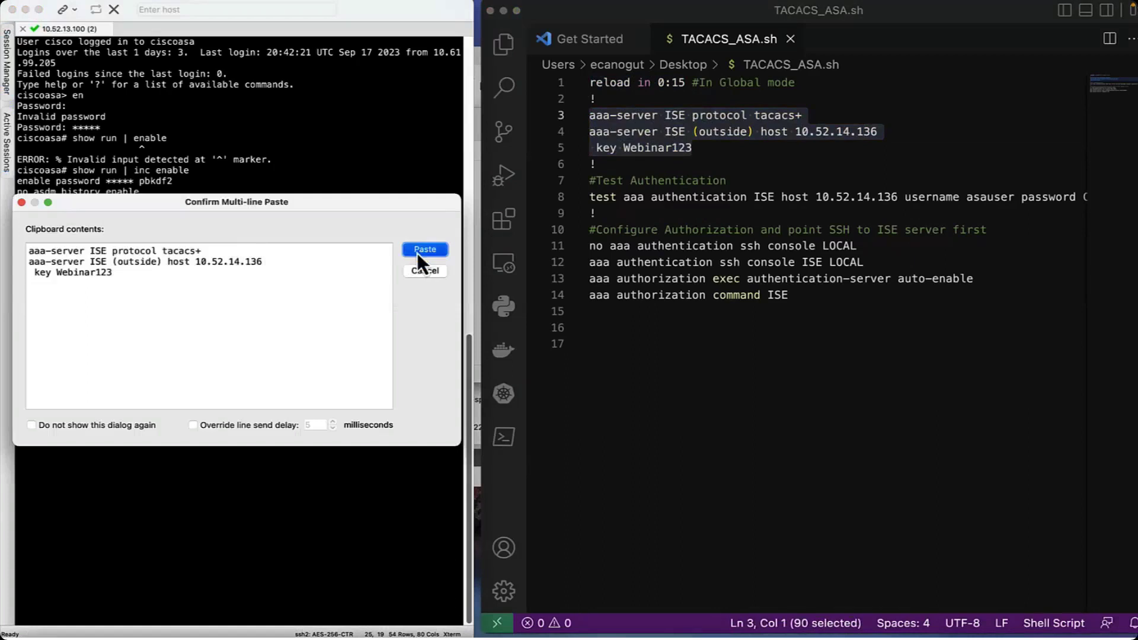
pyautogui.click(418, 251)
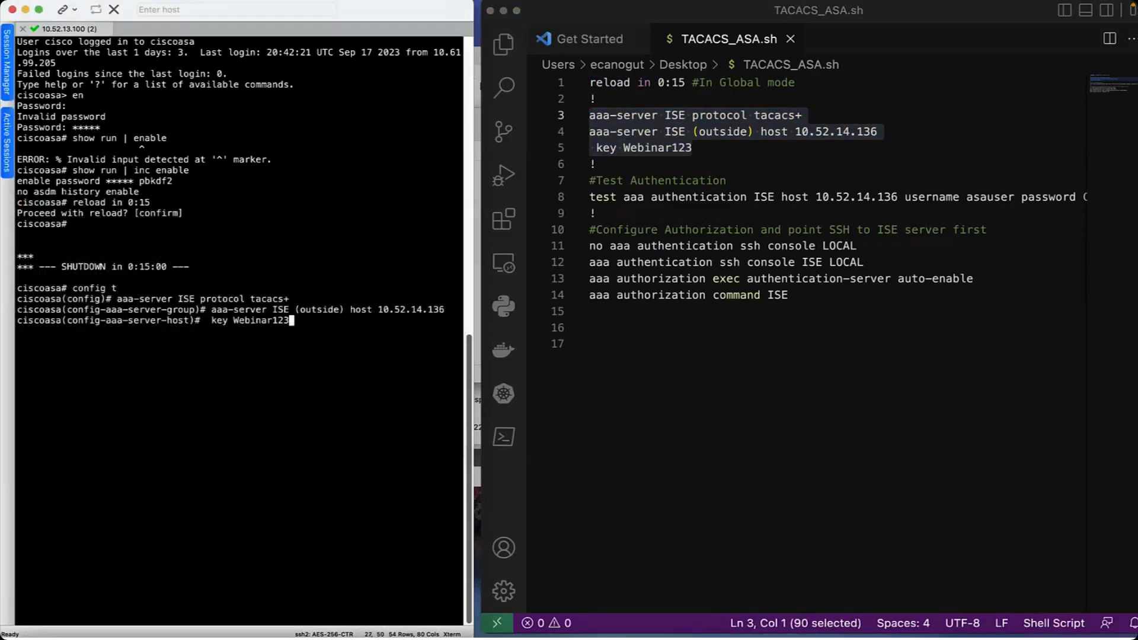
pyautogui.press('Return')
pyautogui.write('exit')
pyautogui.press('Return')
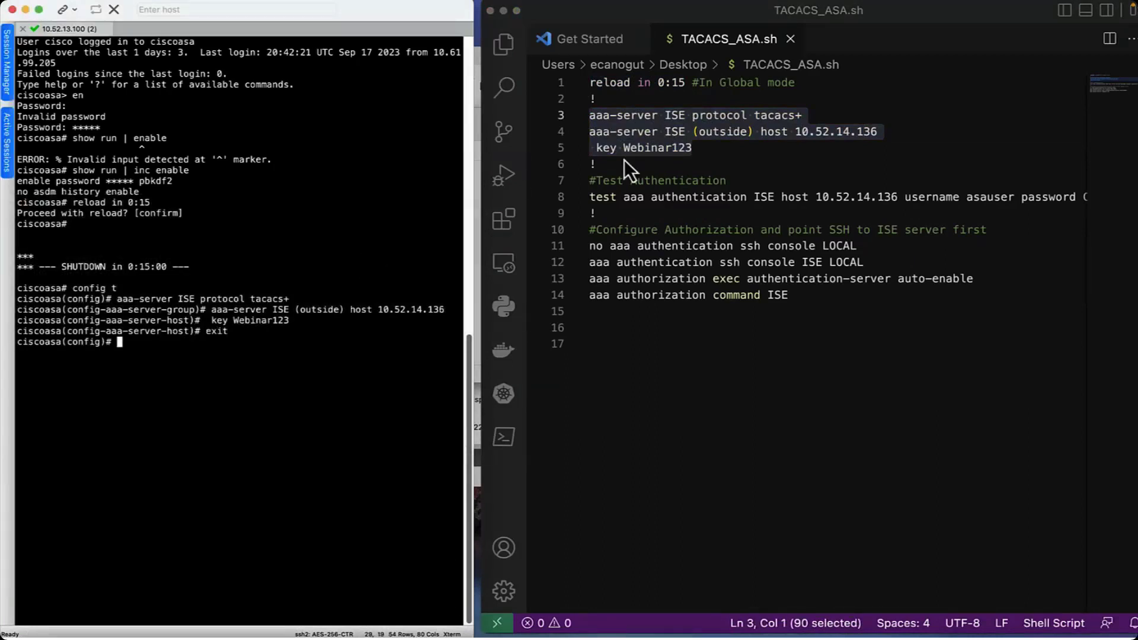
# Run the test aaa authentication for asauser against 10.52.14.136, then view ISE Live Logs.
pyautogui.click(706, 180)
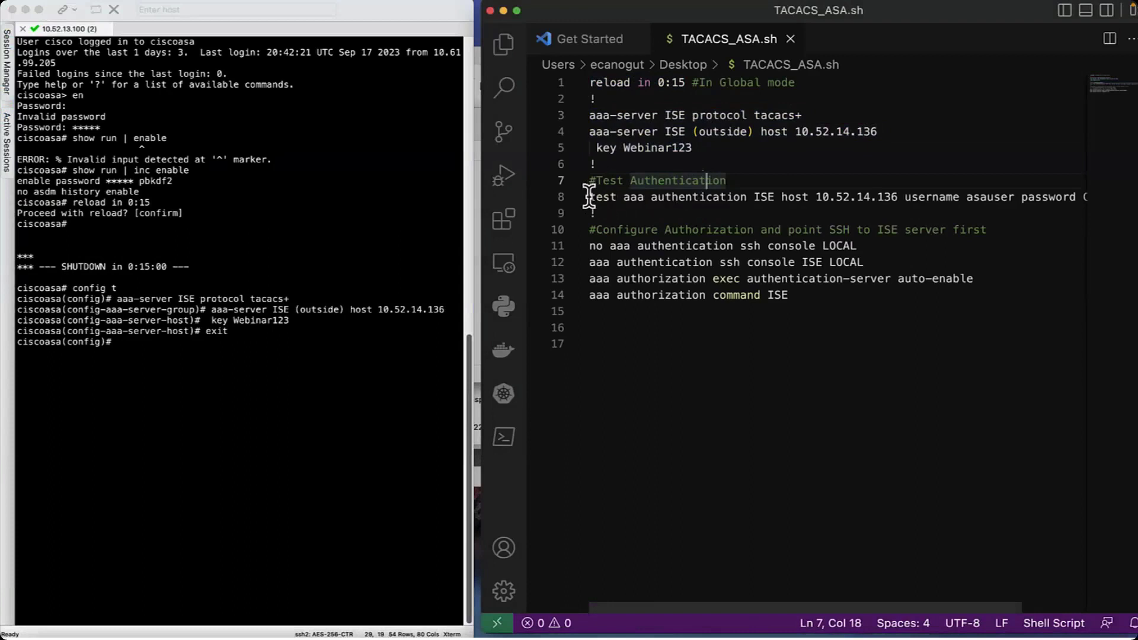
pyautogui.moveTo(589, 197); pyautogui.dragTo(1095, 196)
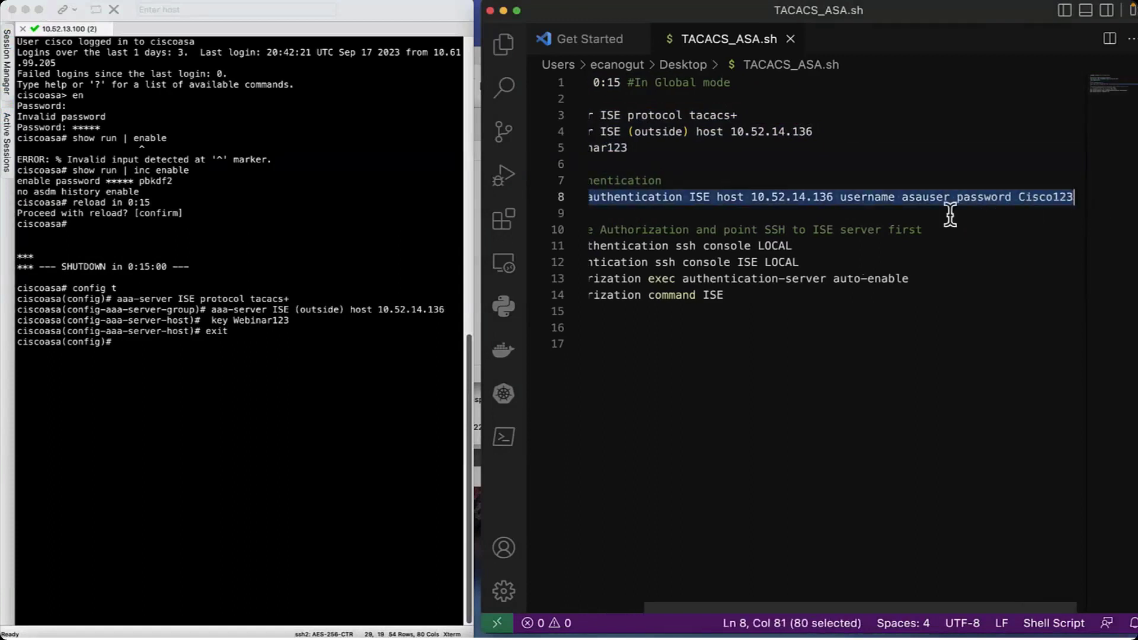
pyautogui.hscroll(-2, 918, 217)
pyautogui.click(329, 353)
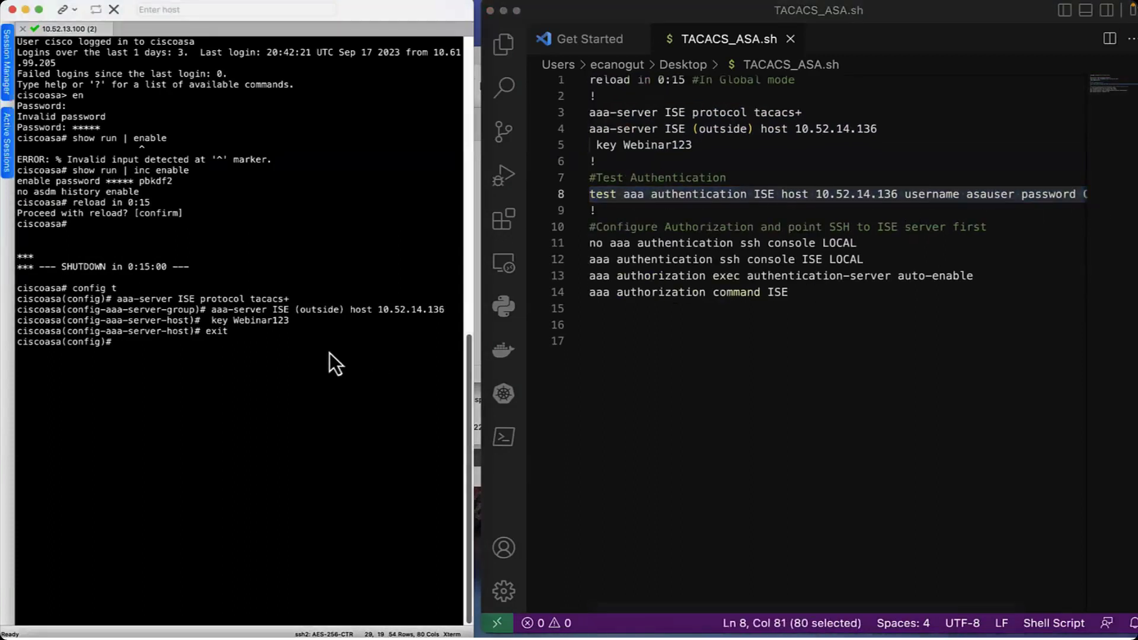
pyautogui.press('super+v')
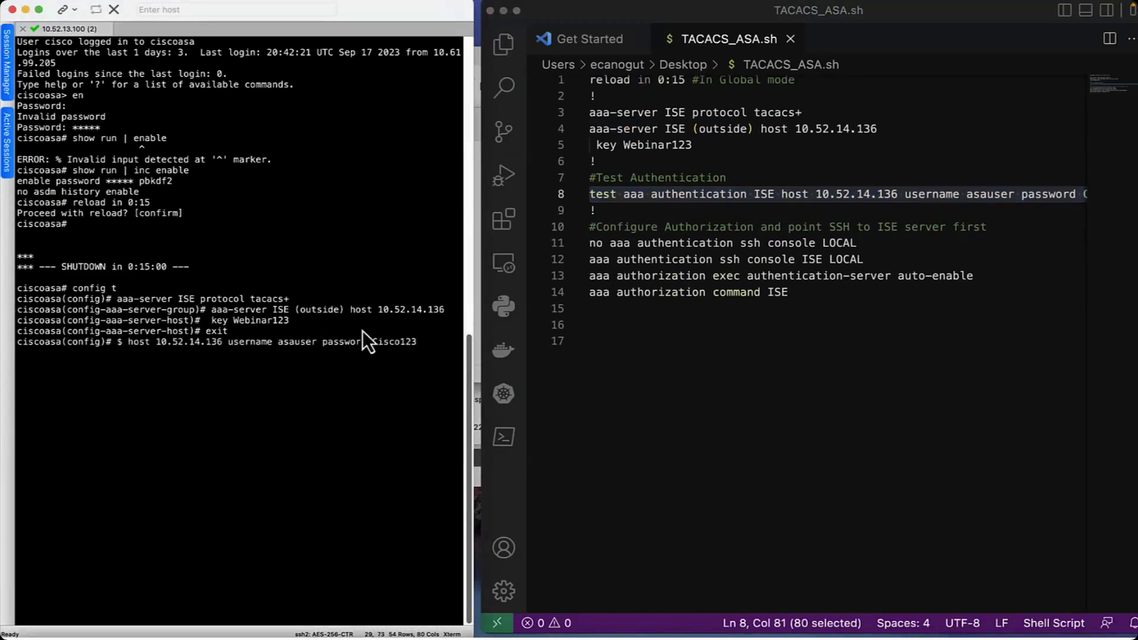
pyautogui.press('Return')
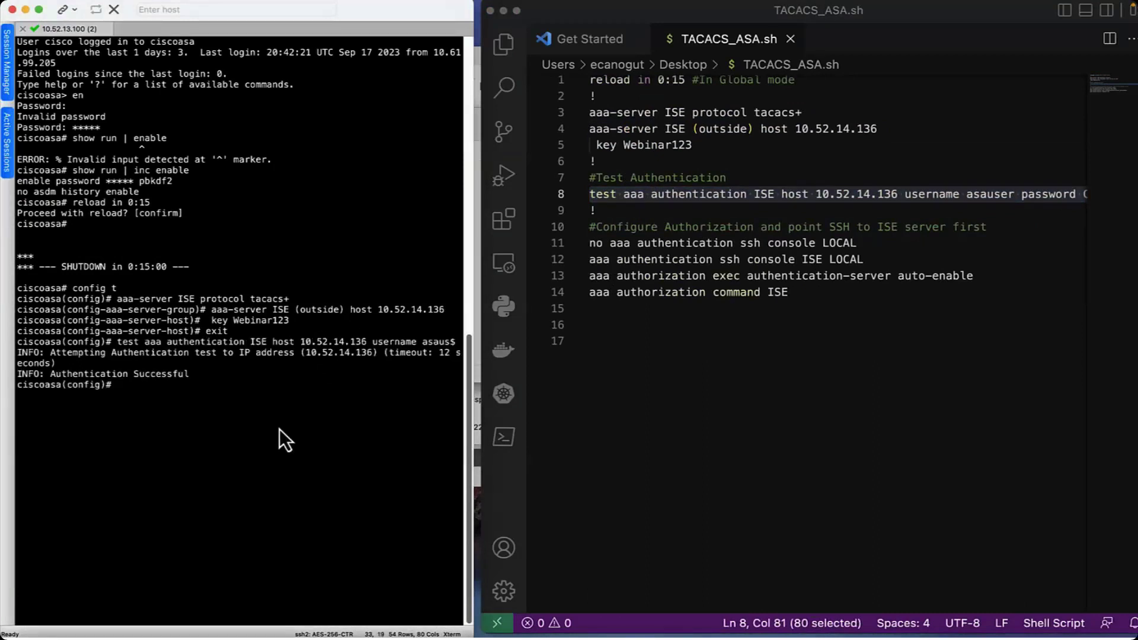
pyautogui.moveTo(193, 376); pyautogui.dragTo(16, 379)
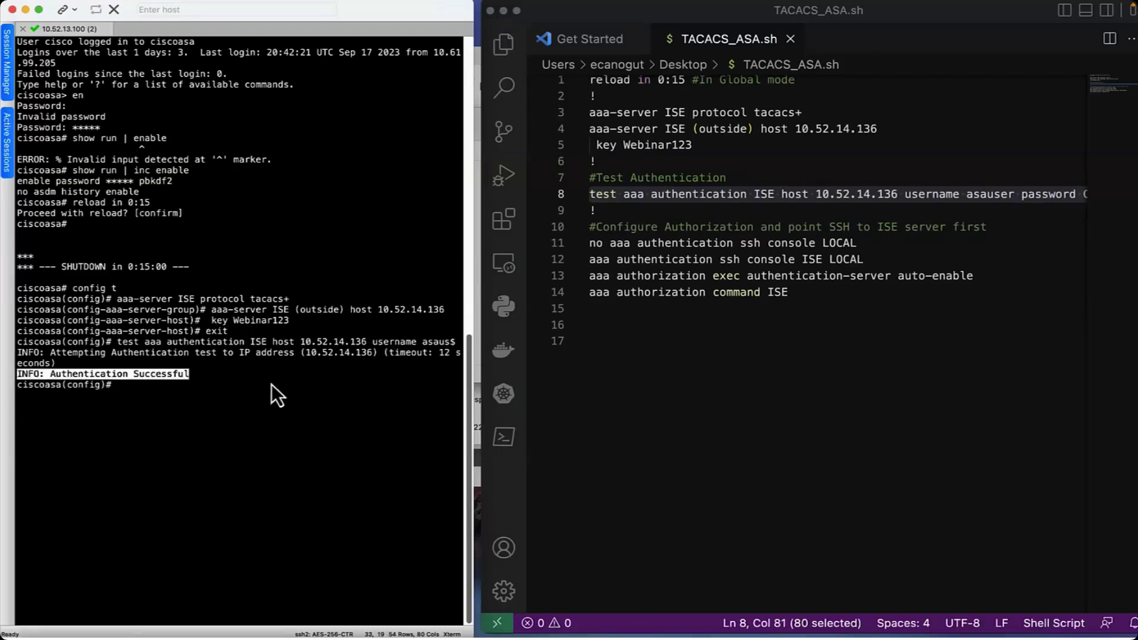
pyautogui.hotkey('ctrl', 'Right')
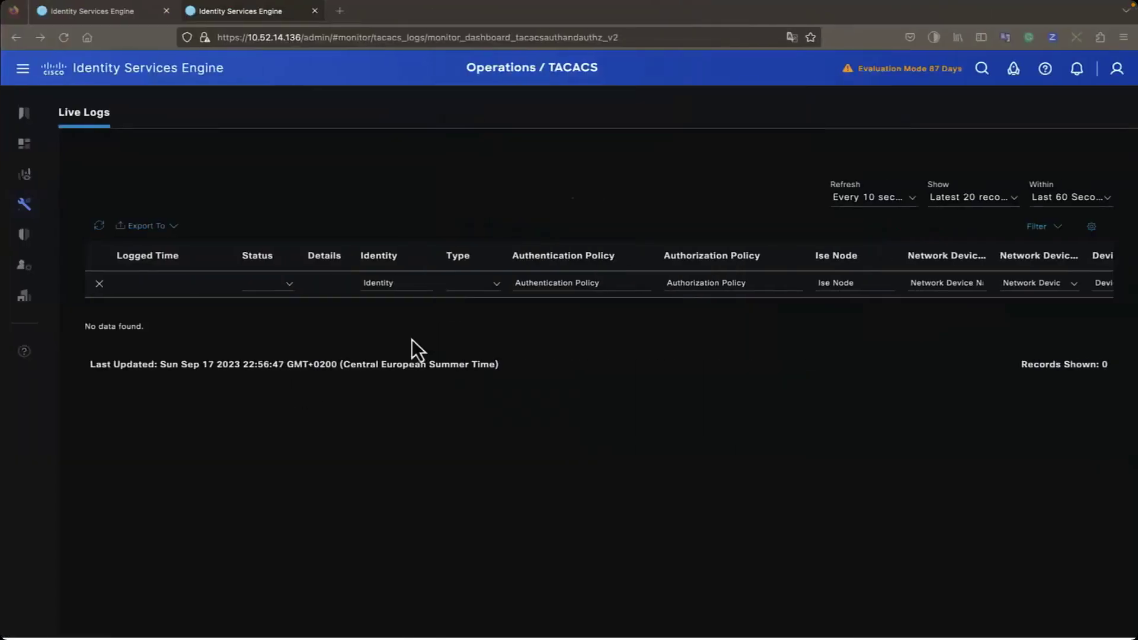
# Refresh TACACS Live Logs and open the asauser detail report on server 10.52.13.89.
pyautogui.click(99, 226)
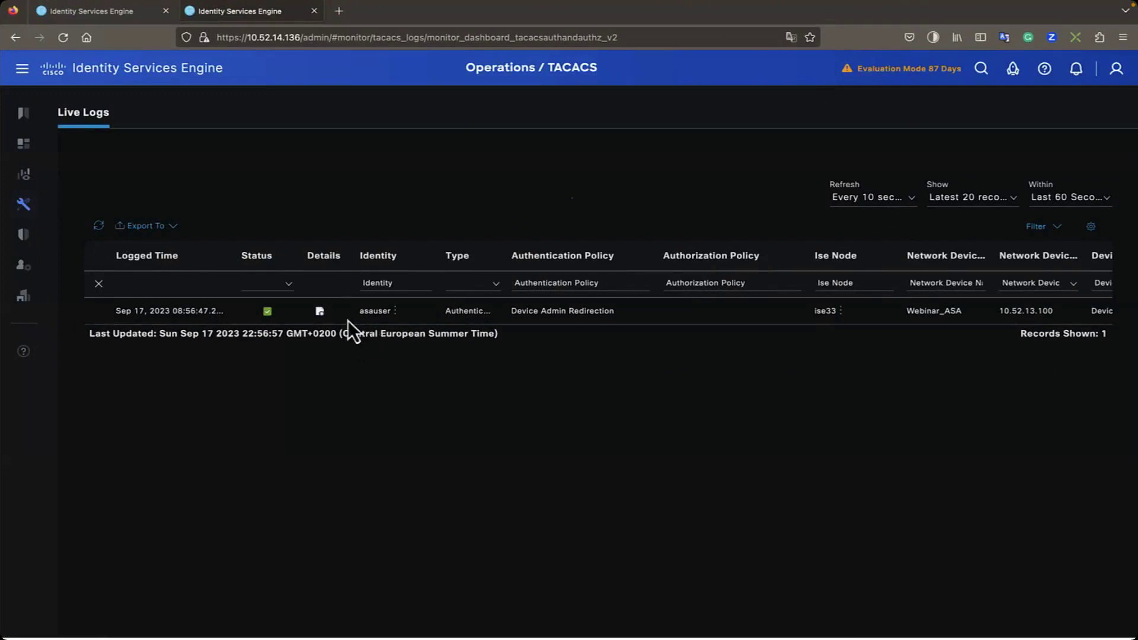
pyautogui.click(105, 13)
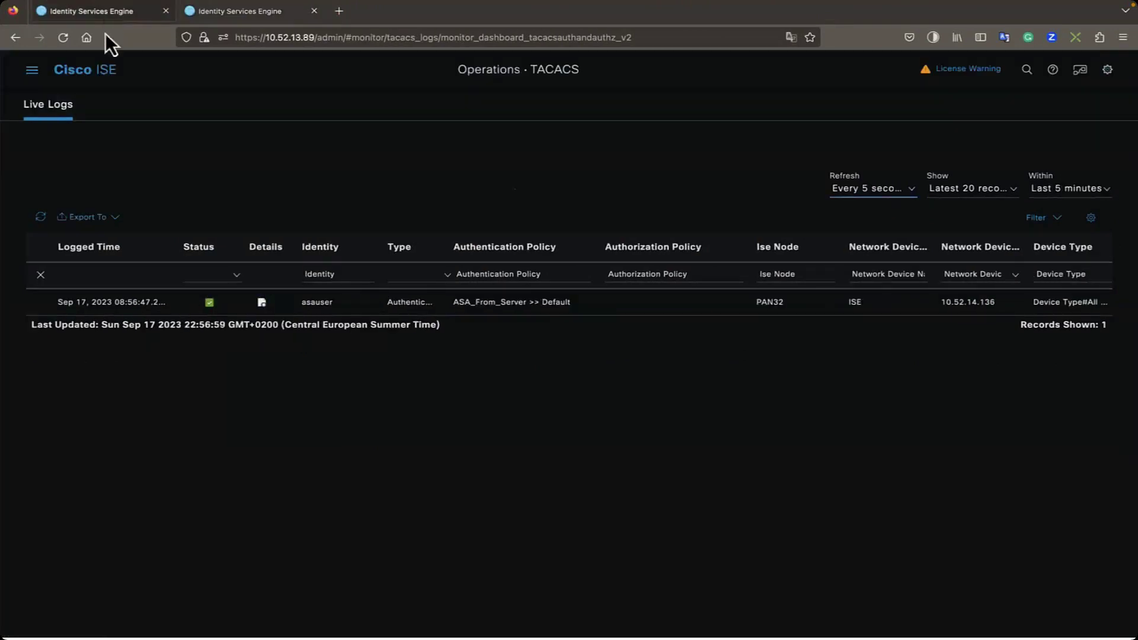
pyautogui.click(262, 304)
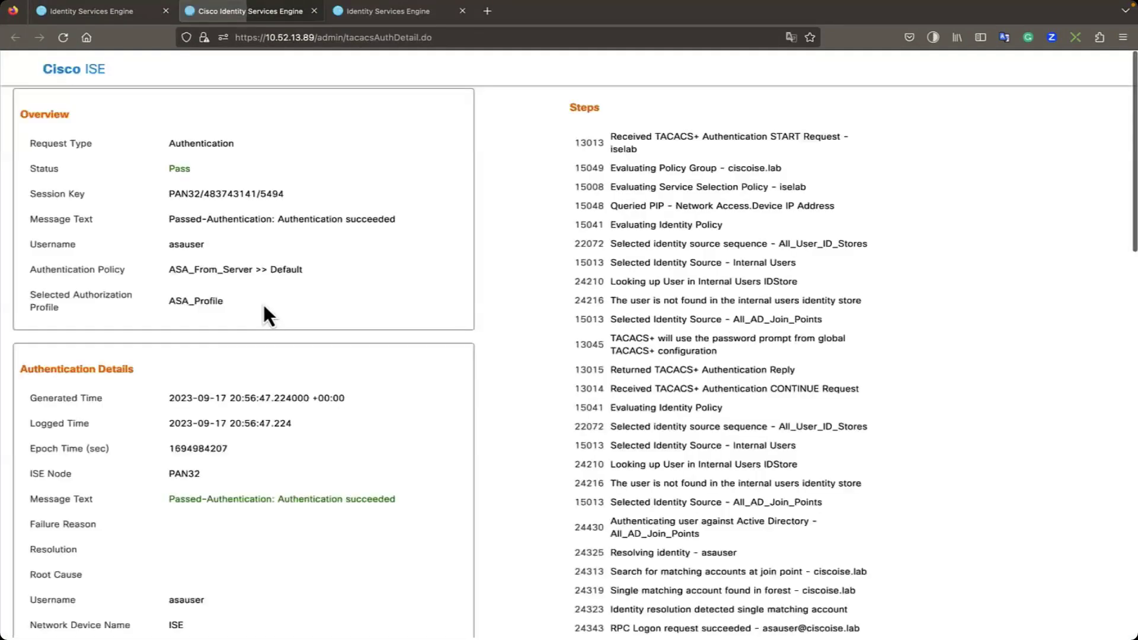
pyautogui.scroll(-1, 359, 248)
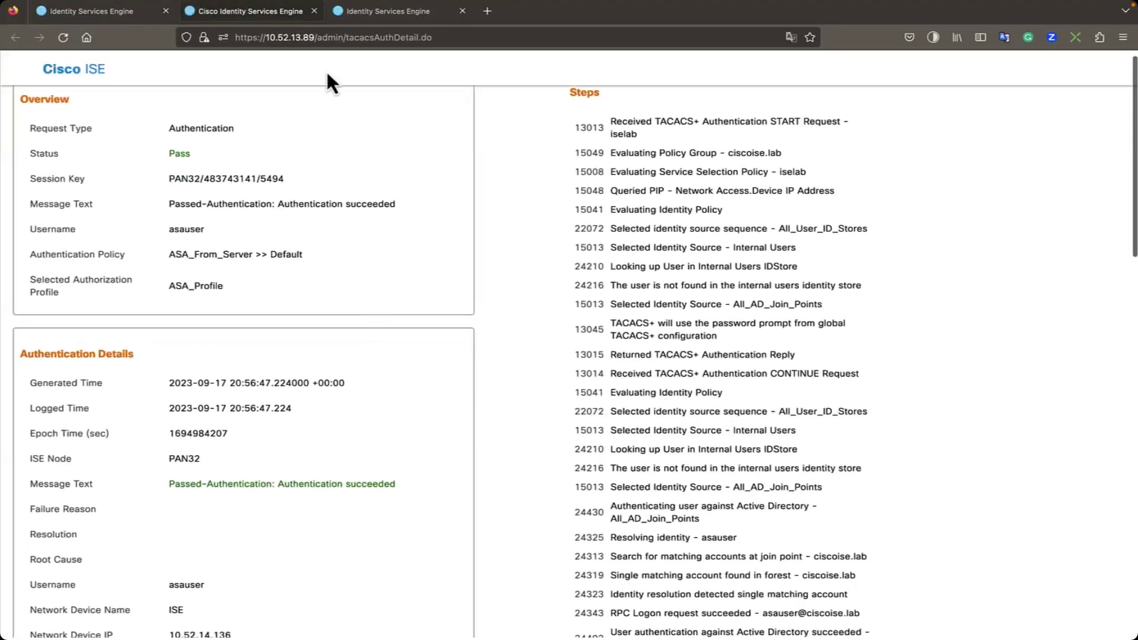
# Open the asauser authentication detail on 10.52.14.136 and review its remote TACACS proxy steps.
pyautogui.click(368, 13)
pyautogui.click(323, 312)
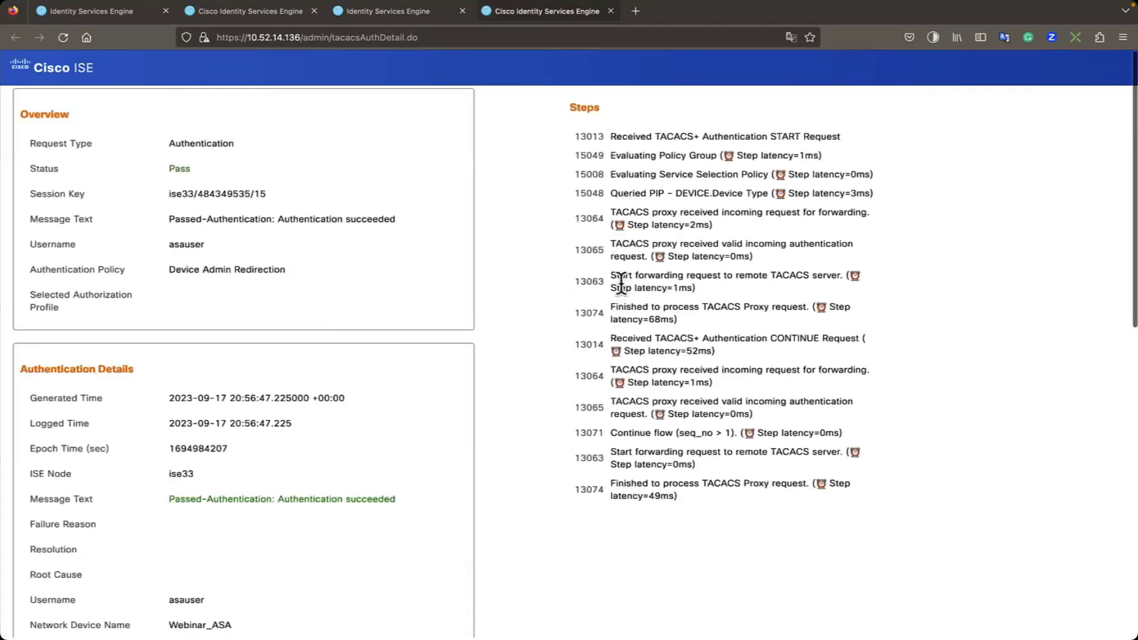
pyautogui.scroll(-1, 582, 332)
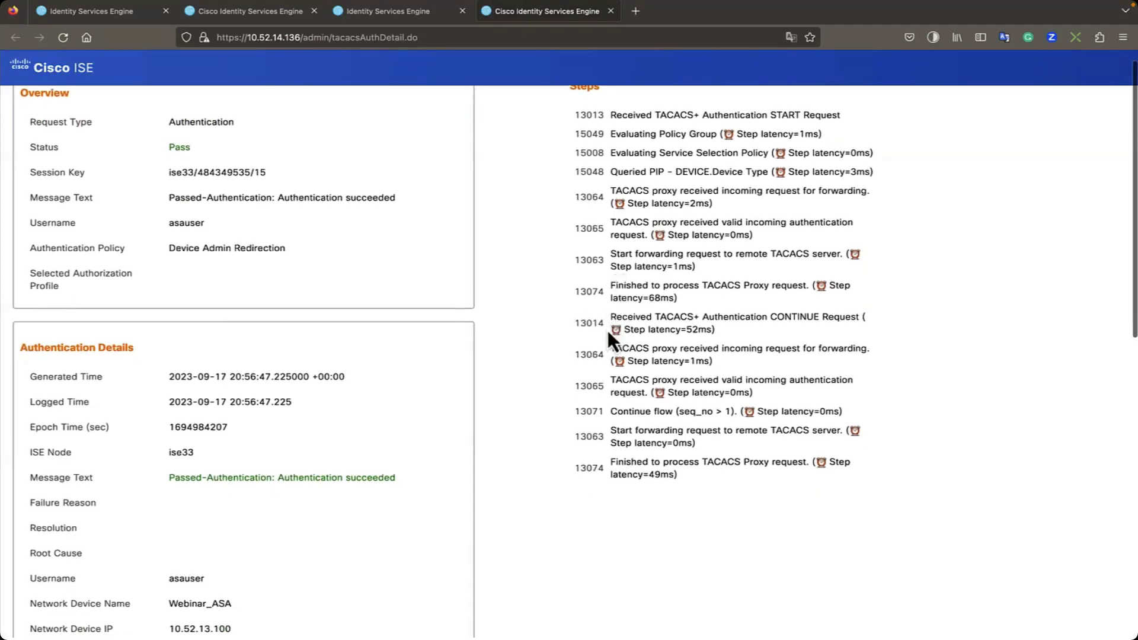
pyautogui.scroll(-1, 607, 329)
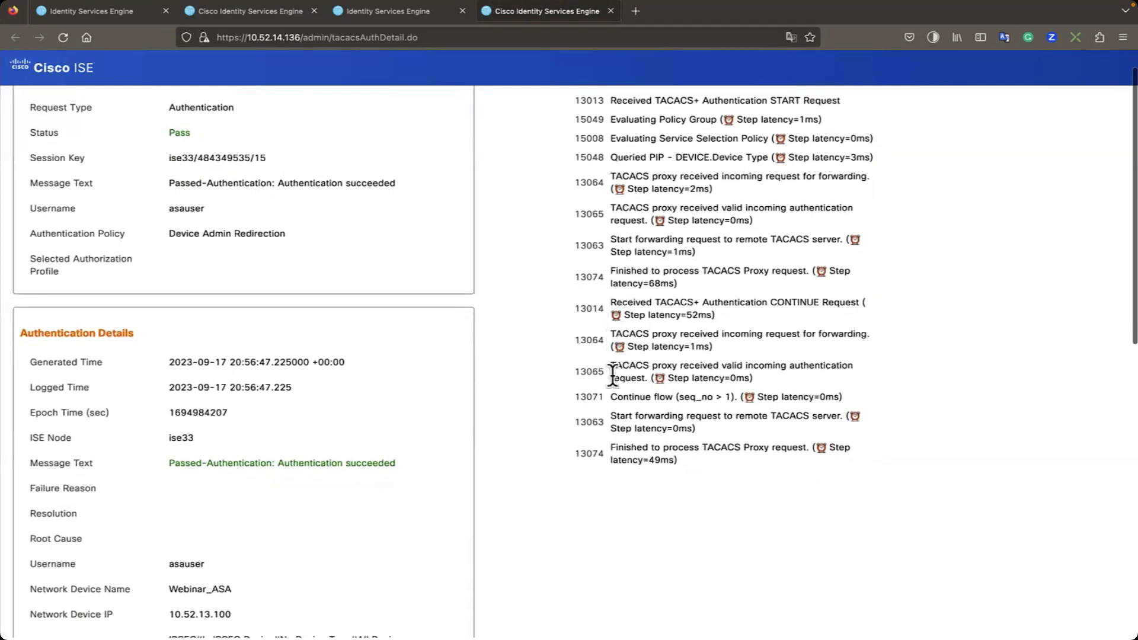
pyautogui.moveTo(611, 417); pyautogui.dragTo(713, 428)
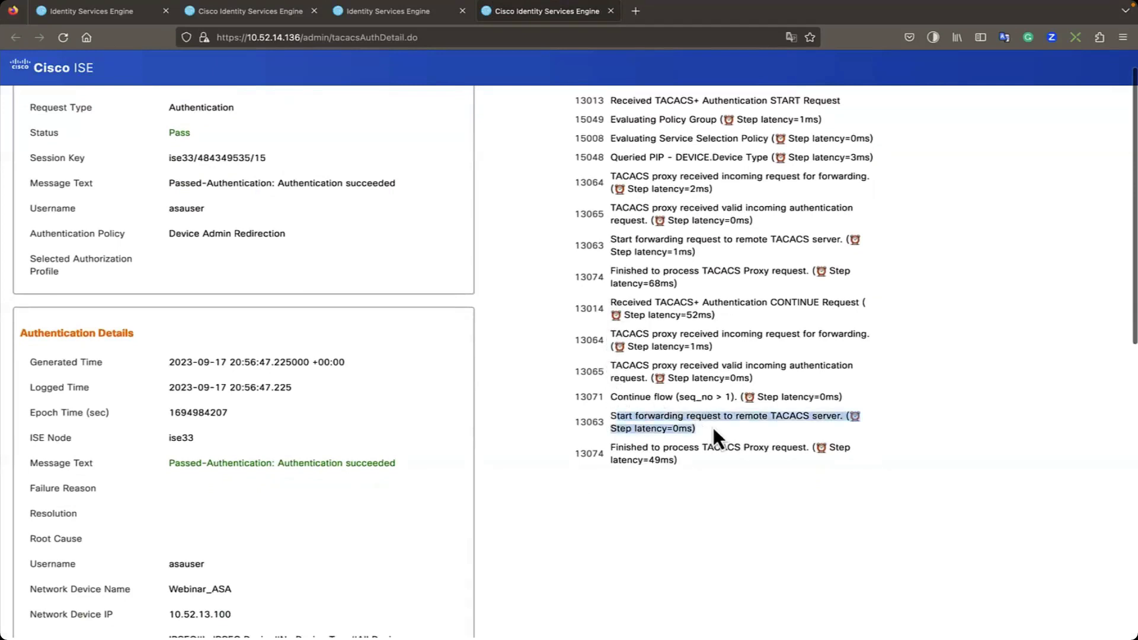
pyautogui.moveTo(611, 448); pyautogui.dragTo(699, 468)
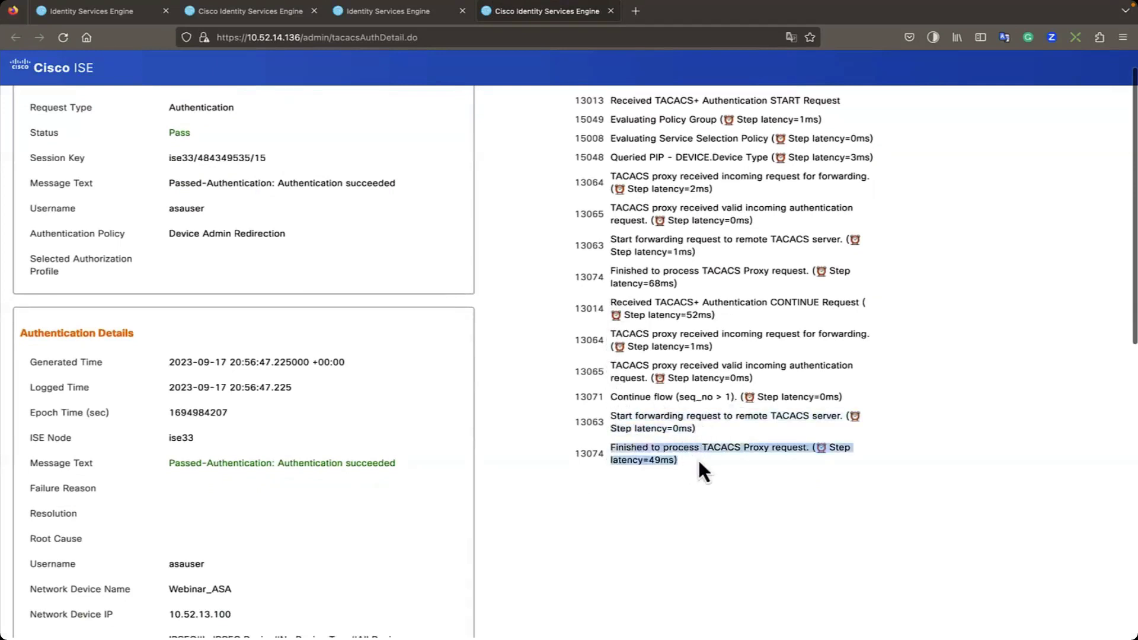
pyautogui.click(699, 458)
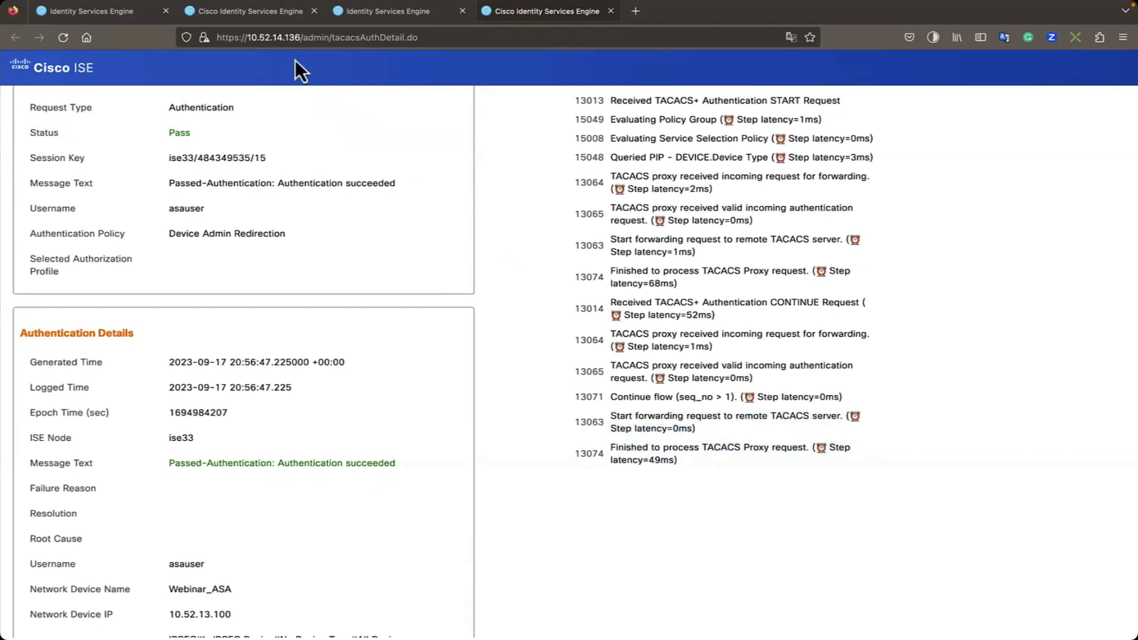
# Go back to the 10.52.13.89 Live Logs, then return to the terminal and script desktop.
pyautogui.click(268, 13)
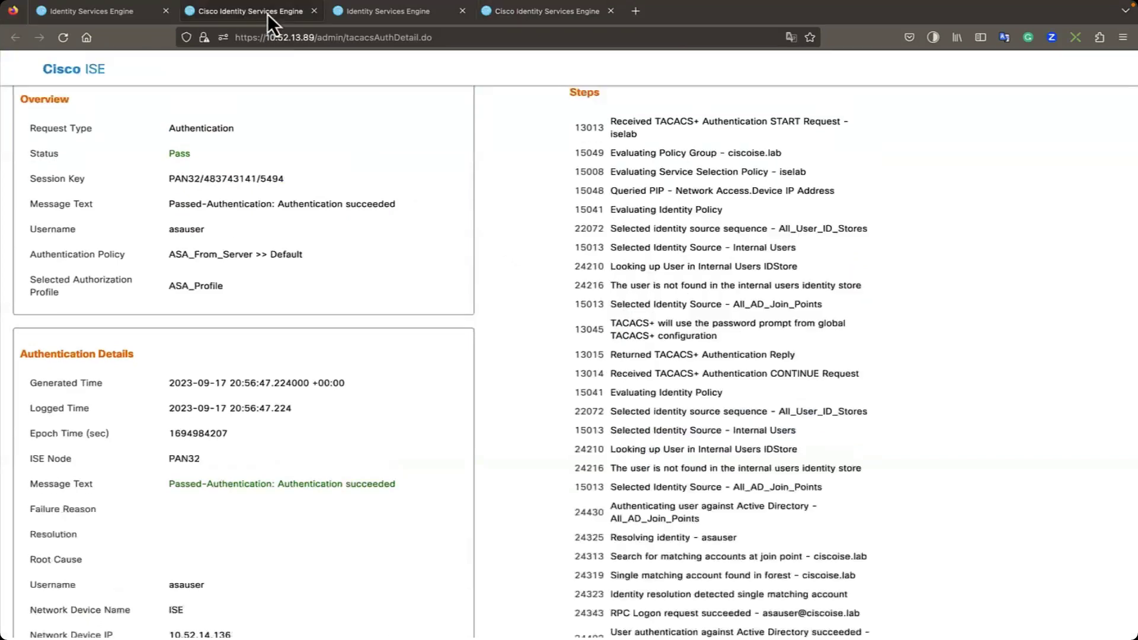
pyautogui.click(137, 15)
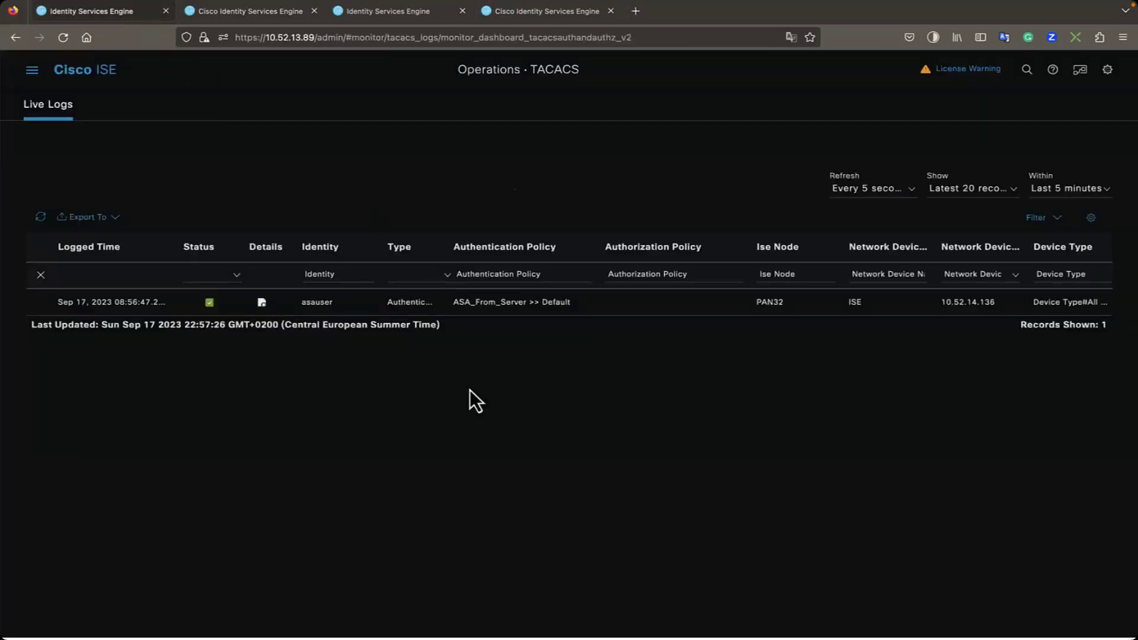
pyautogui.hotkey('ctrl', 'Left')
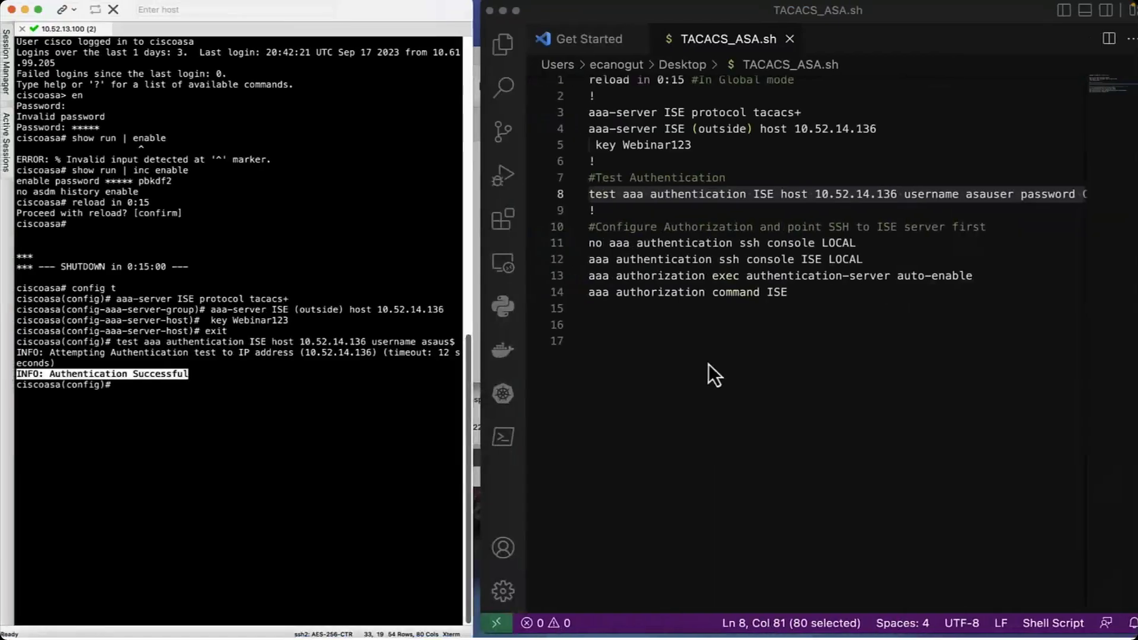
pyautogui.click(786, 295)
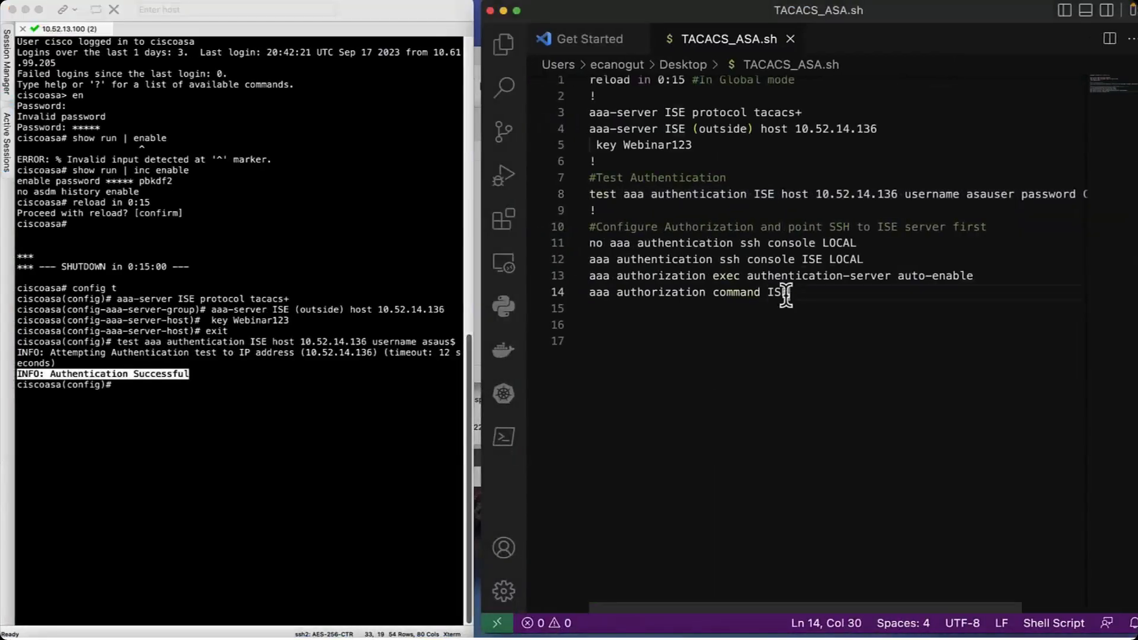
# Select script lines 11–14 and exit configuration mode on the ASA.
pyautogui.moveTo(786, 294); pyautogui.dragTo(590, 245)
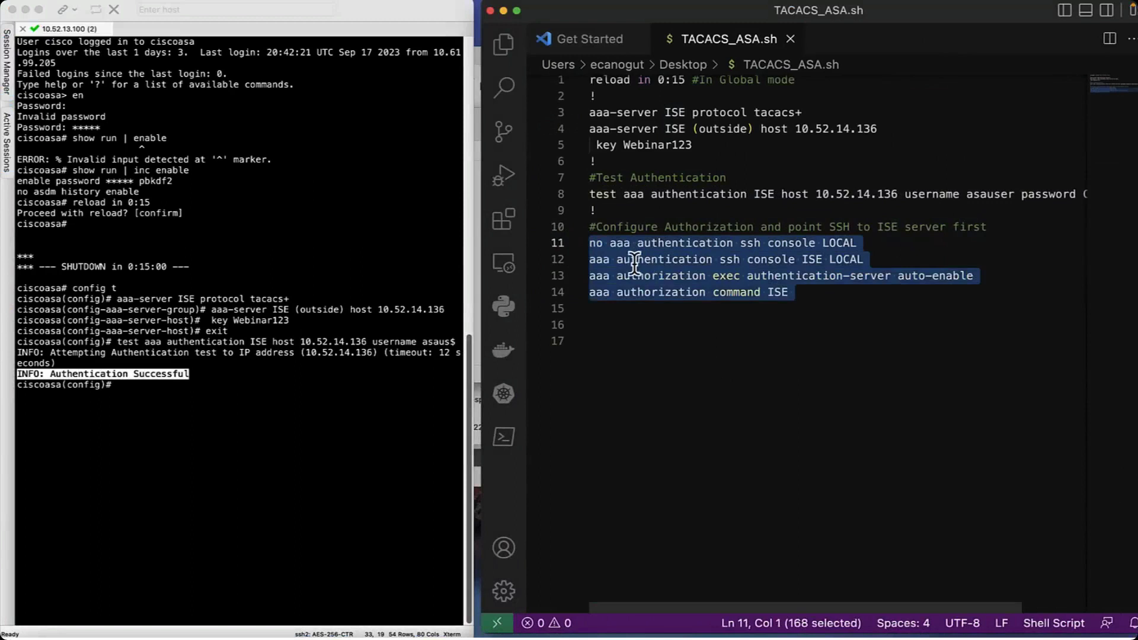
pyautogui.click(307, 218)
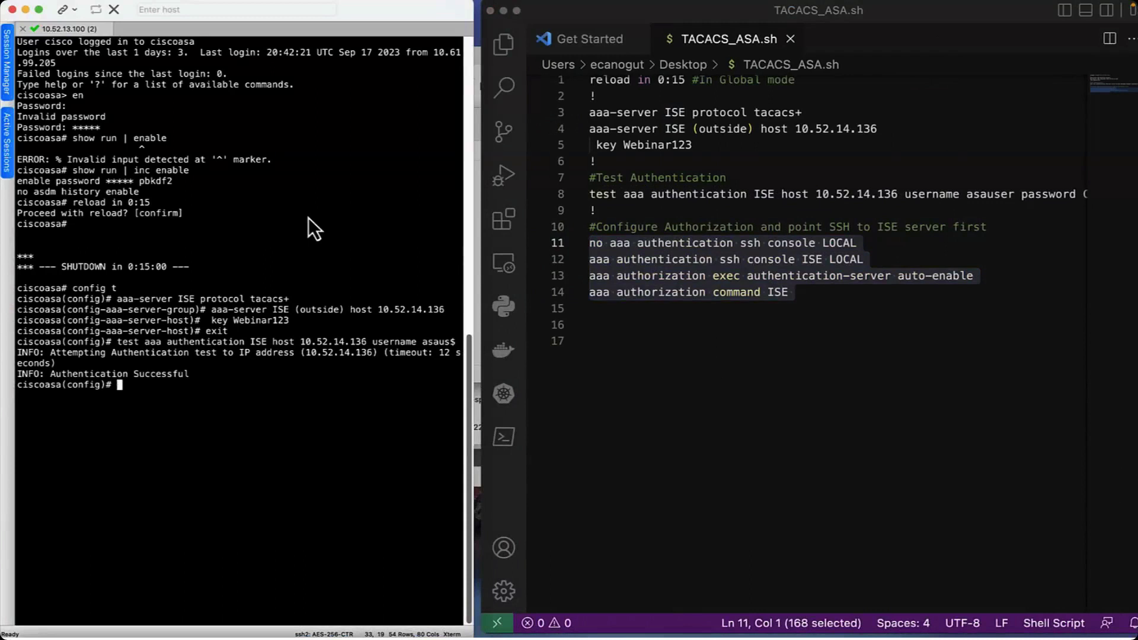
pyautogui.write('exiit')
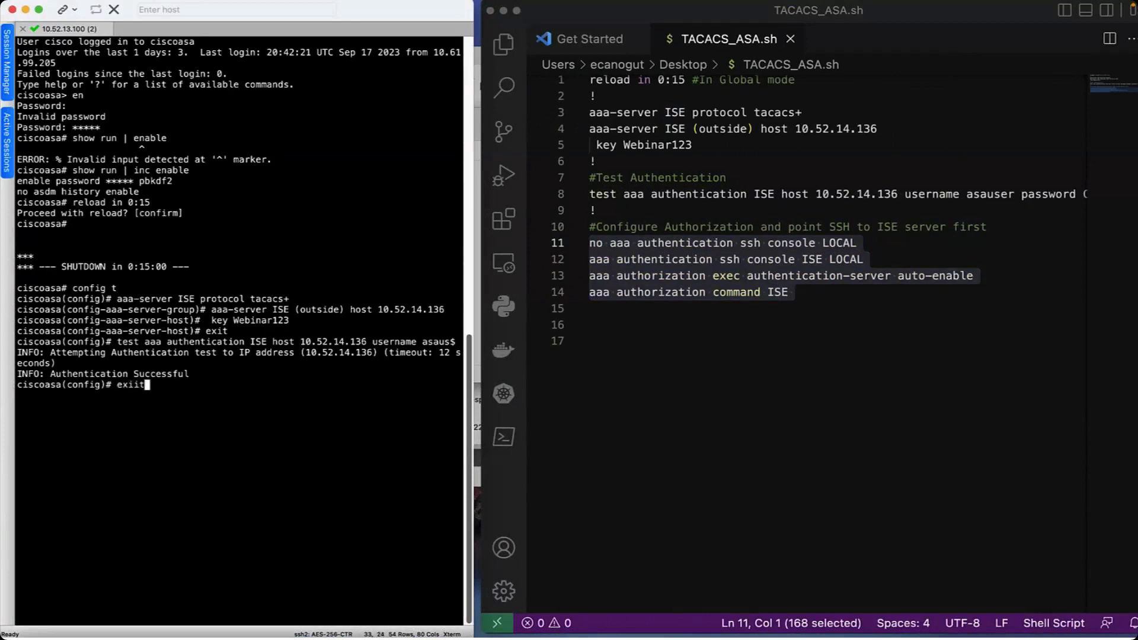
pyautogui.press('BackSpace')
pyautogui.press('BackSpace')
pyautogui.write('t')
pyautogui.press('Return')
# List the ASA's aaa config with 'show run | inc aaa', noting SSH console LOCAL.
pyautogui.write('show ')
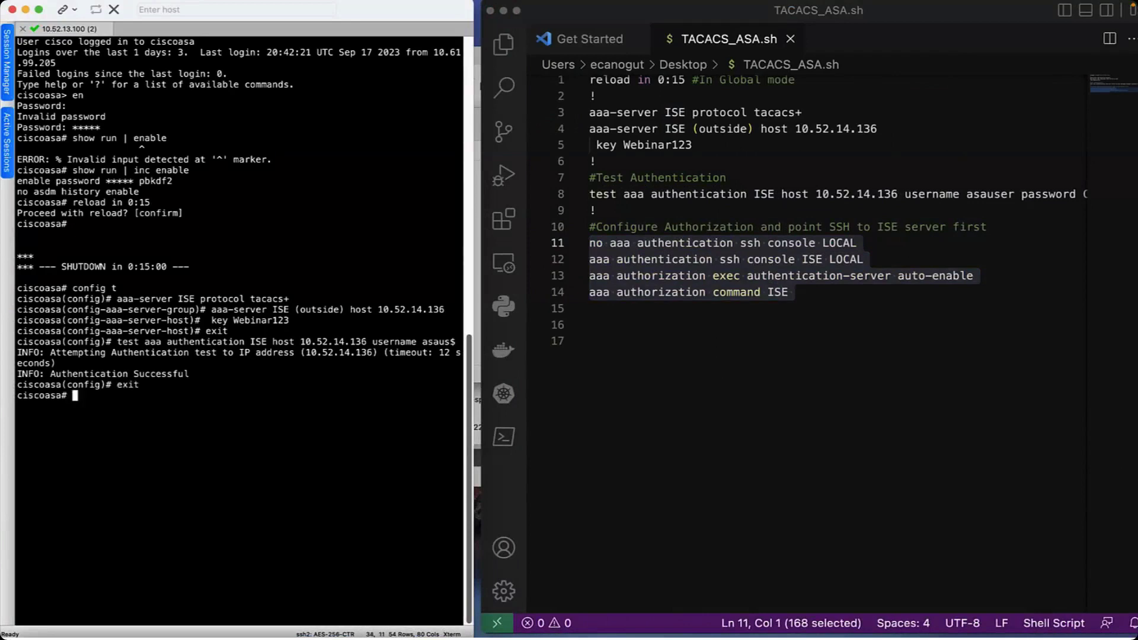
pyautogui.write('run |  aaa')
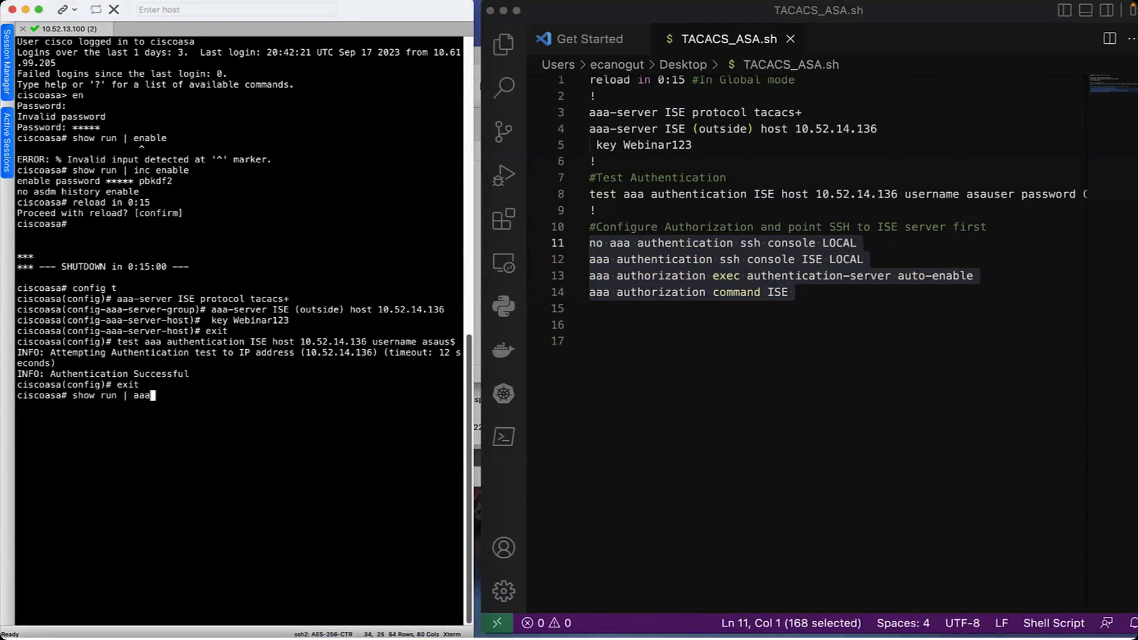
pyautogui.press('Return')
pyautogui.press('Up')
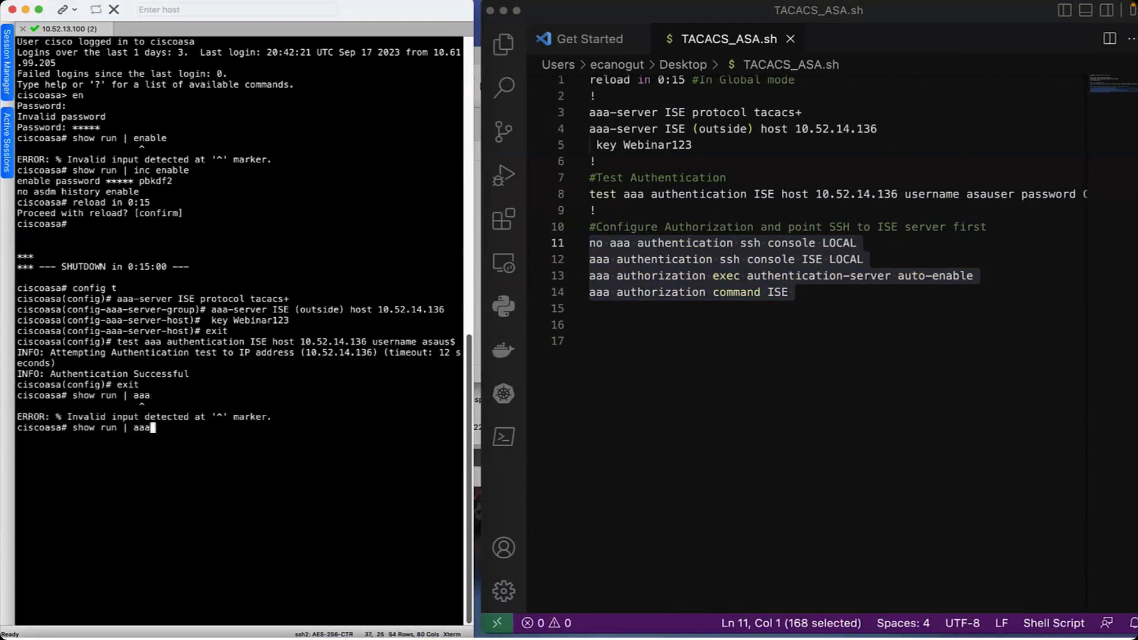
pyautogui.press('Left')
pyautogui.press('Left')
pyautogui.press('Left')
pyautogui.write('inc')
pyautogui.press('Return')
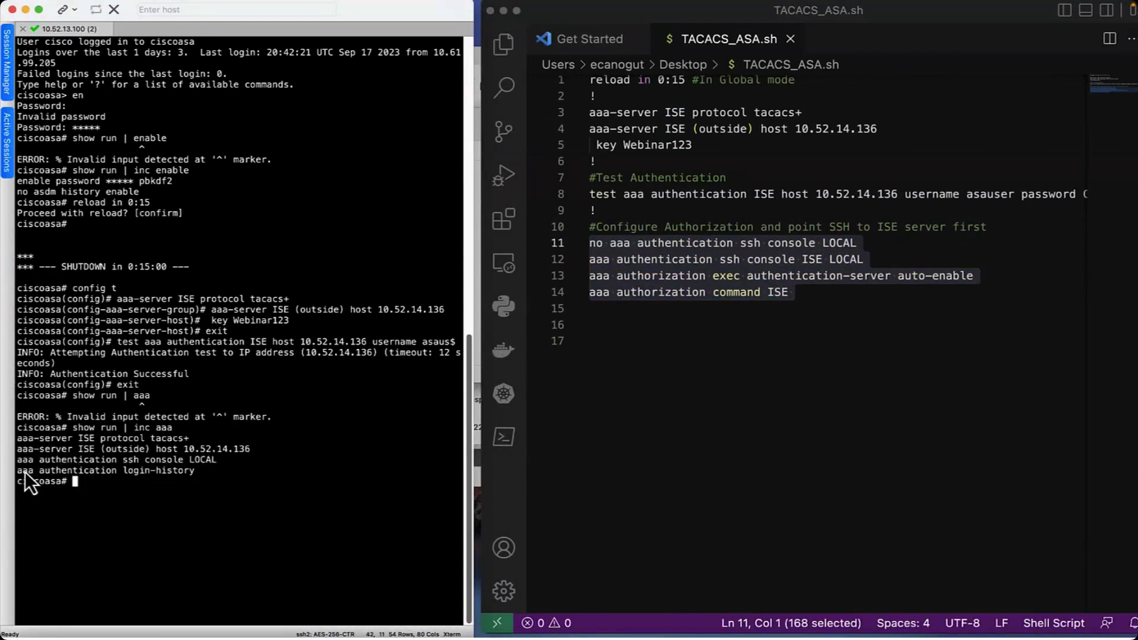
pyautogui.moveTo(18, 461); pyautogui.dragTo(221, 464)
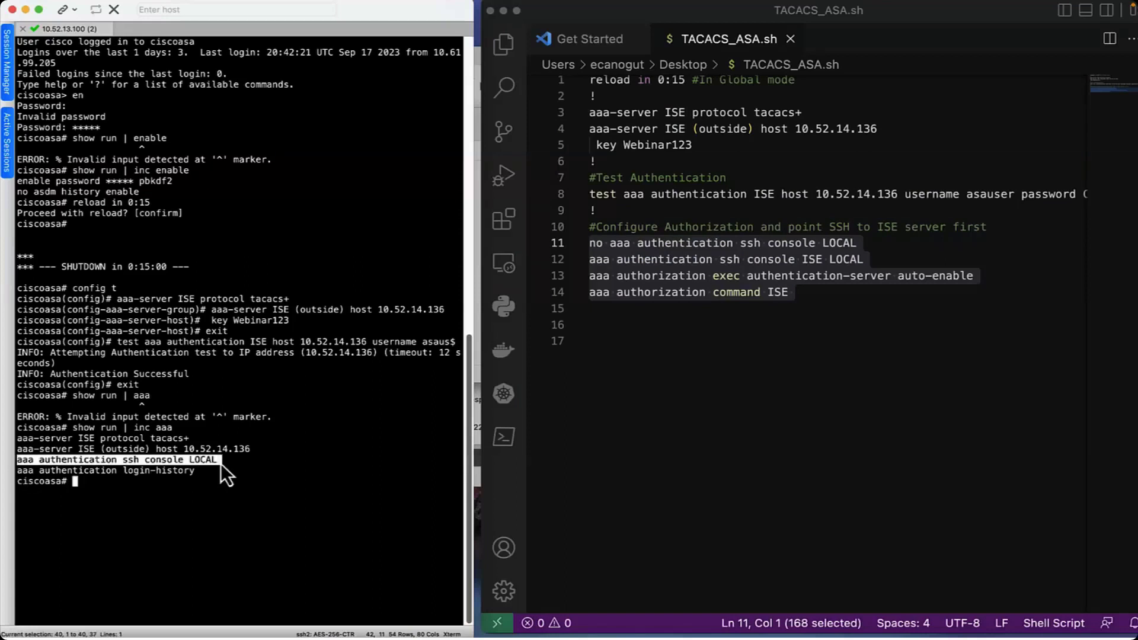
pyautogui.click(236, 459)
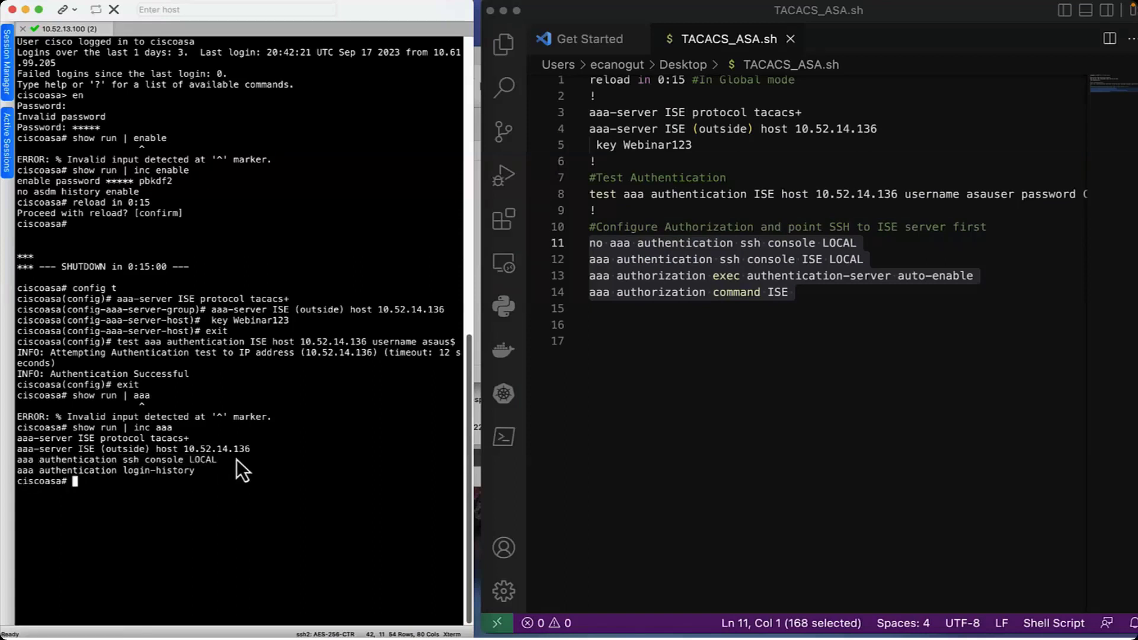
# Put the ASA session back into configuration mode with 'config t'.
pyautogui.write('config t')
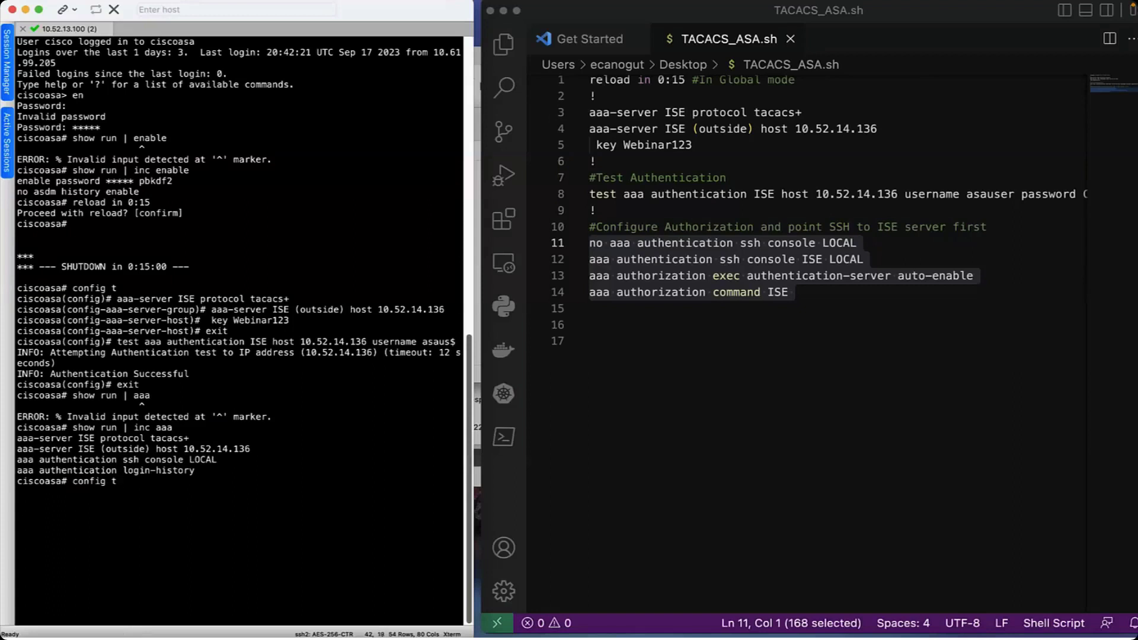
pyautogui.press('Return')
pyautogui.click(722, 325)
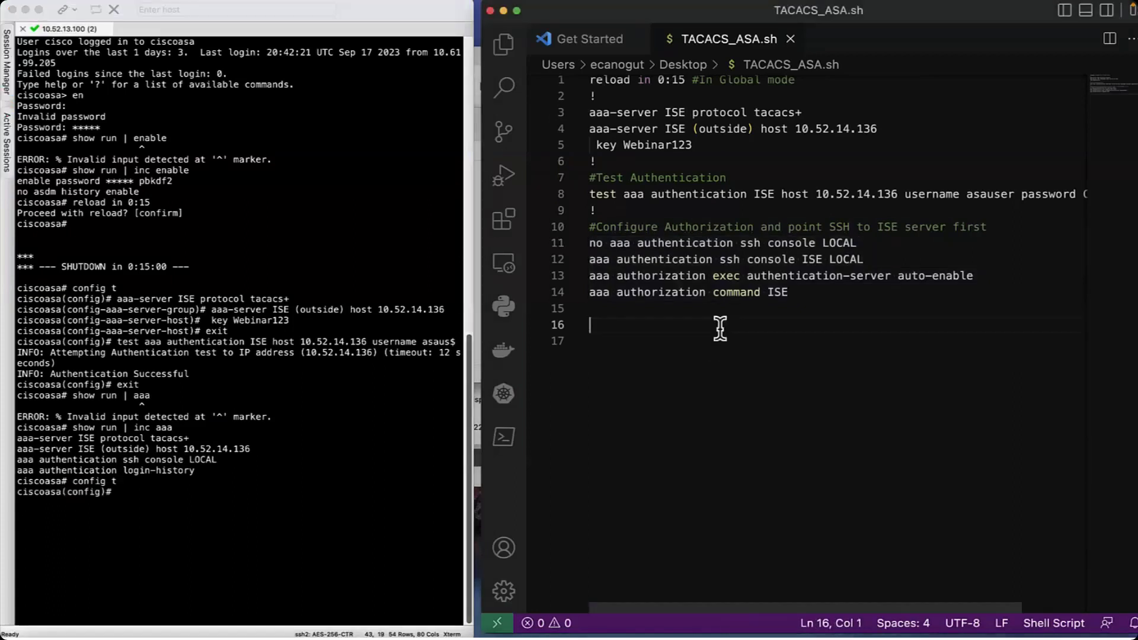
# Run 'no aaa authentication ssh console LOCAL' on the ASA, copied from the script.
pyautogui.moveTo(854, 243); pyautogui.dragTo(589, 242)
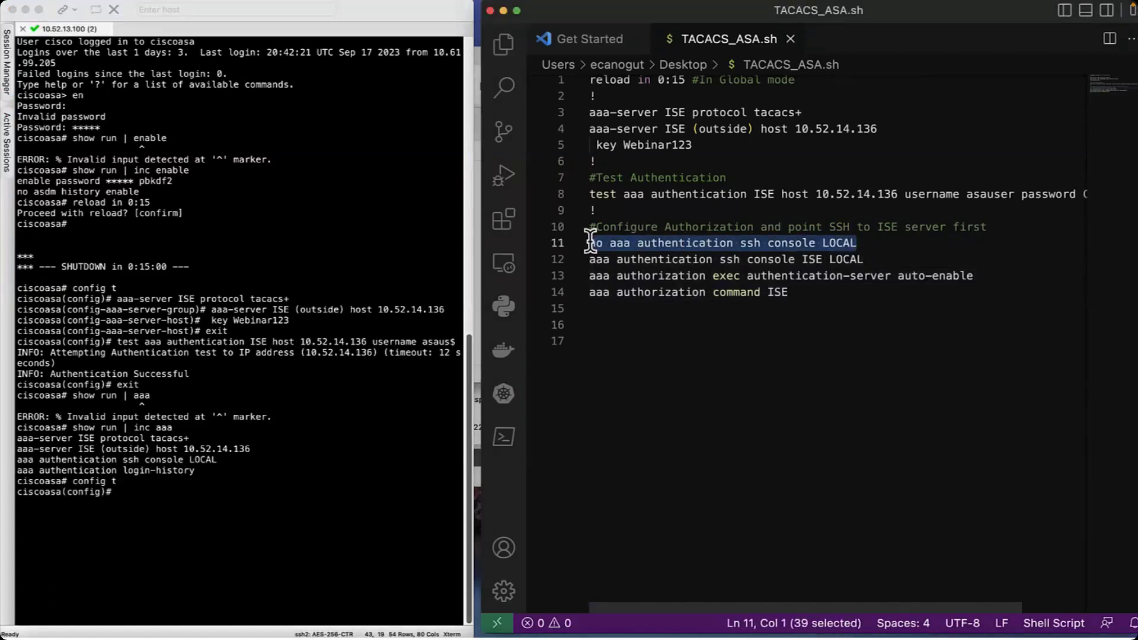
pyautogui.press('super+c')
pyautogui.click(265, 379)
pyautogui.press('super+v')
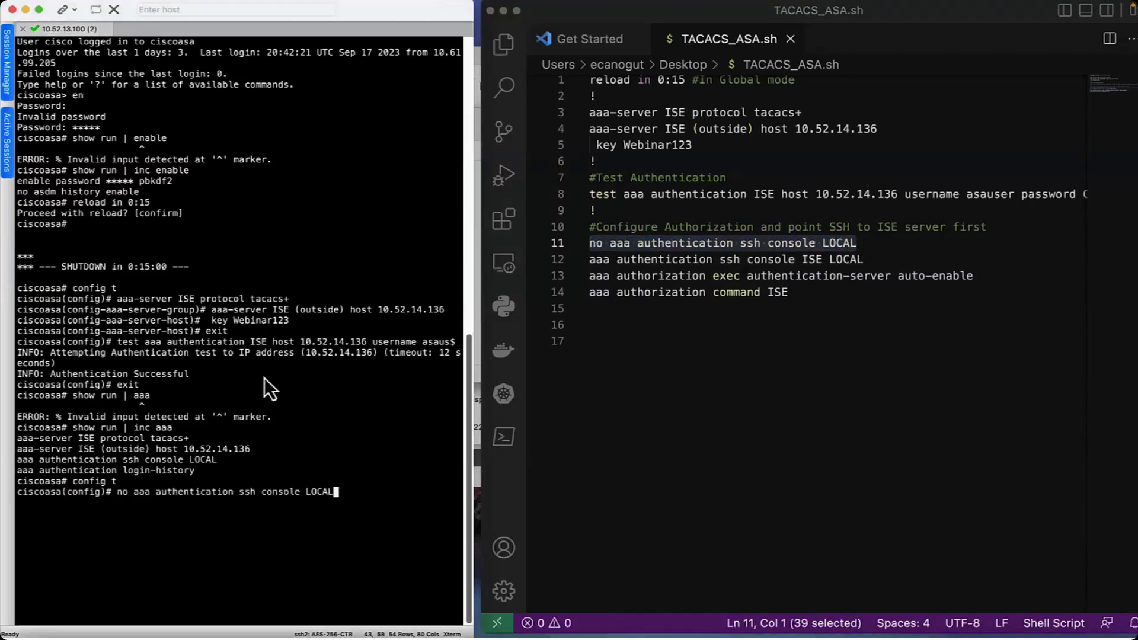
pyautogui.press('Return')
# Send the three aaa authentication and authorization lines from the script to the ASA.
pyautogui.click(801, 307)
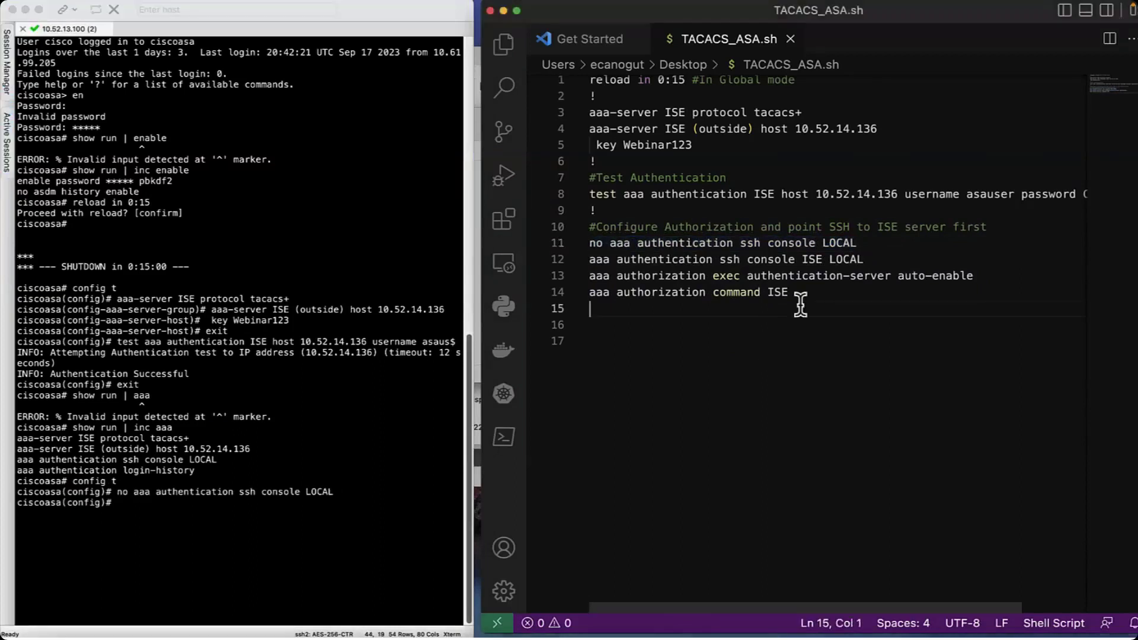
pyautogui.moveTo(809, 305); pyautogui.dragTo(587, 261)
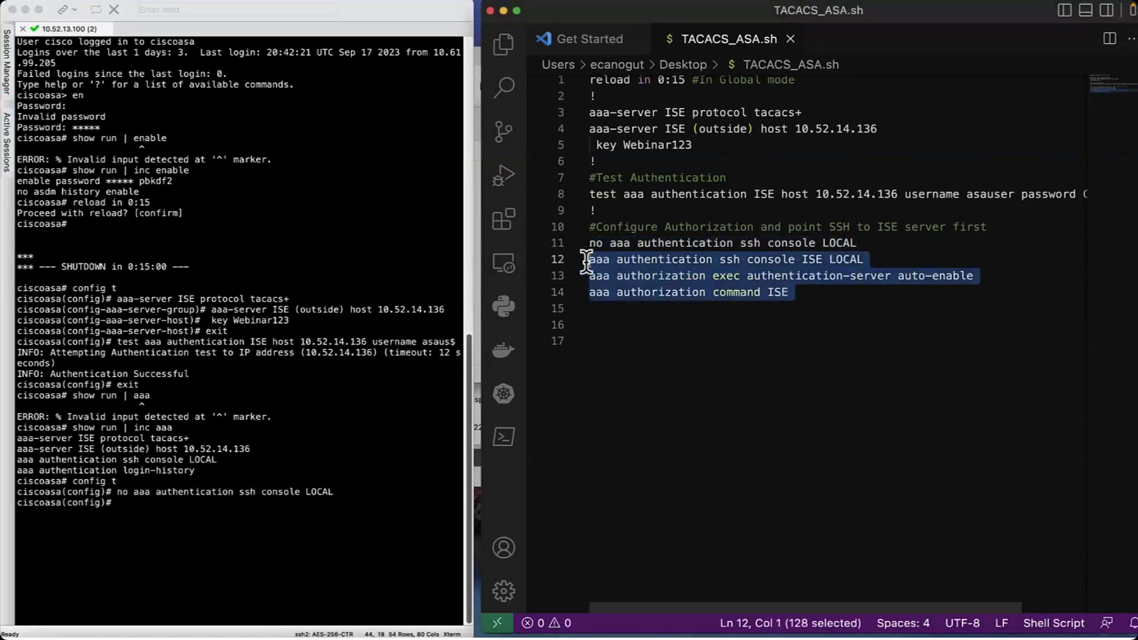
pyautogui.click(293, 318)
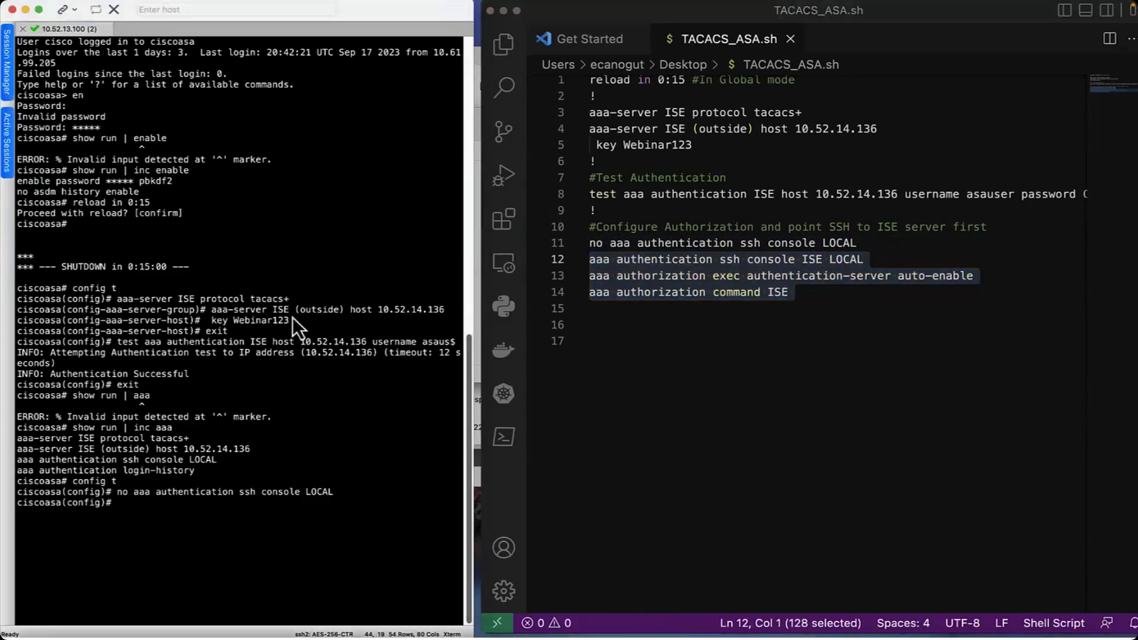
pyautogui.press('super+v')
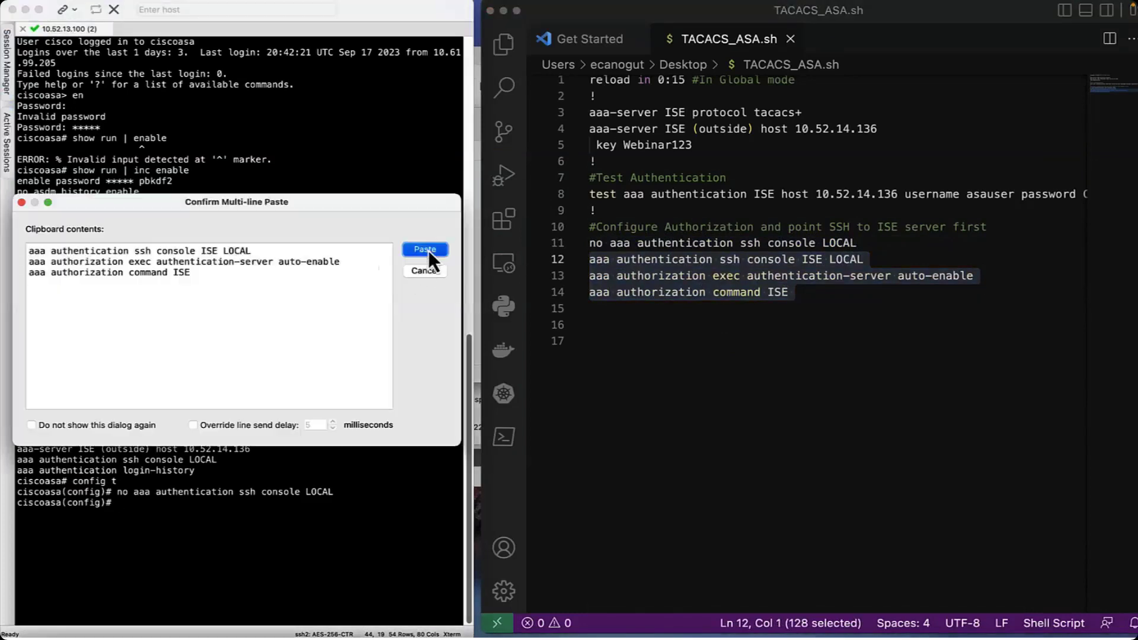
pyautogui.click(425, 250)
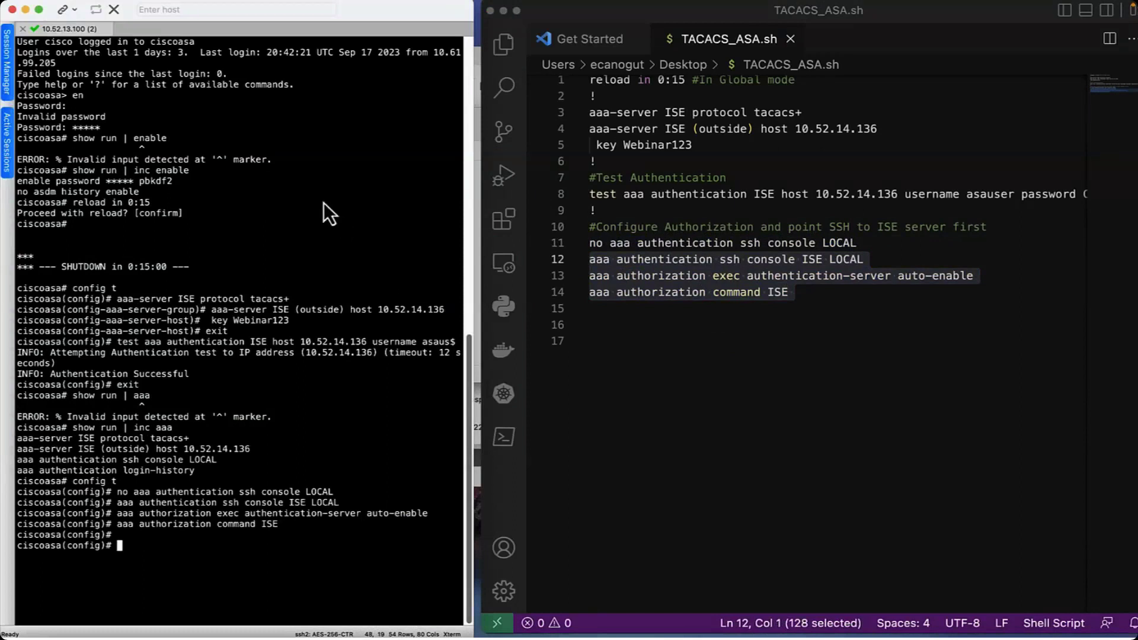
# Start a Quick Connect SSH session form from the SecureCRT toolbar.
pyautogui.click(74, 9)
pyautogui.click(97, 44)
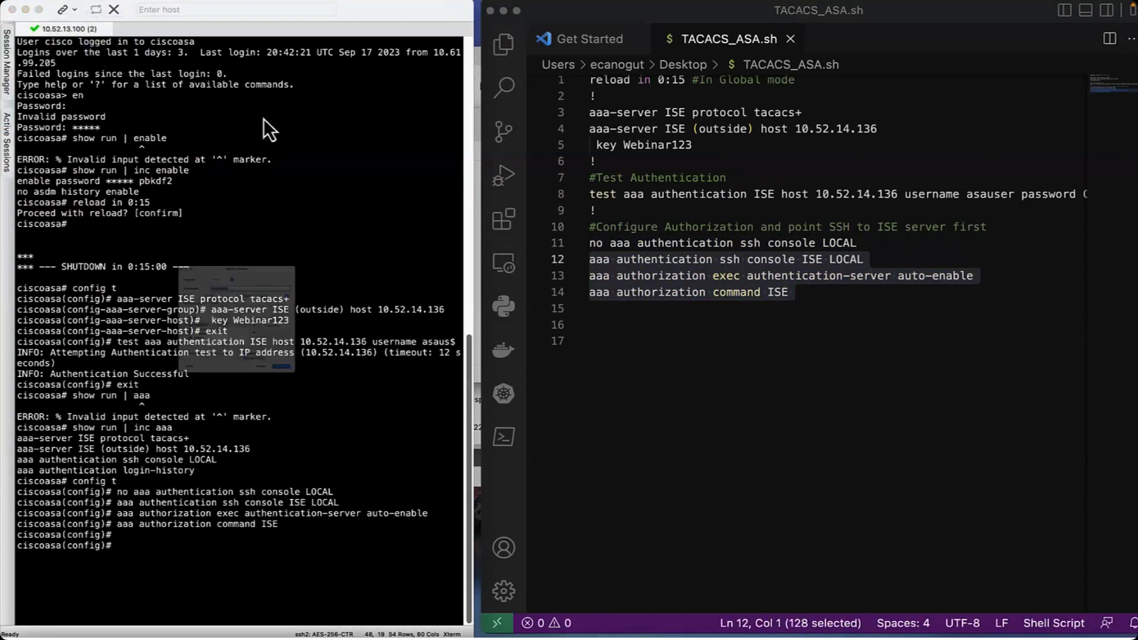
pyautogui.press('Tab')
pyautogui.press('Tab')
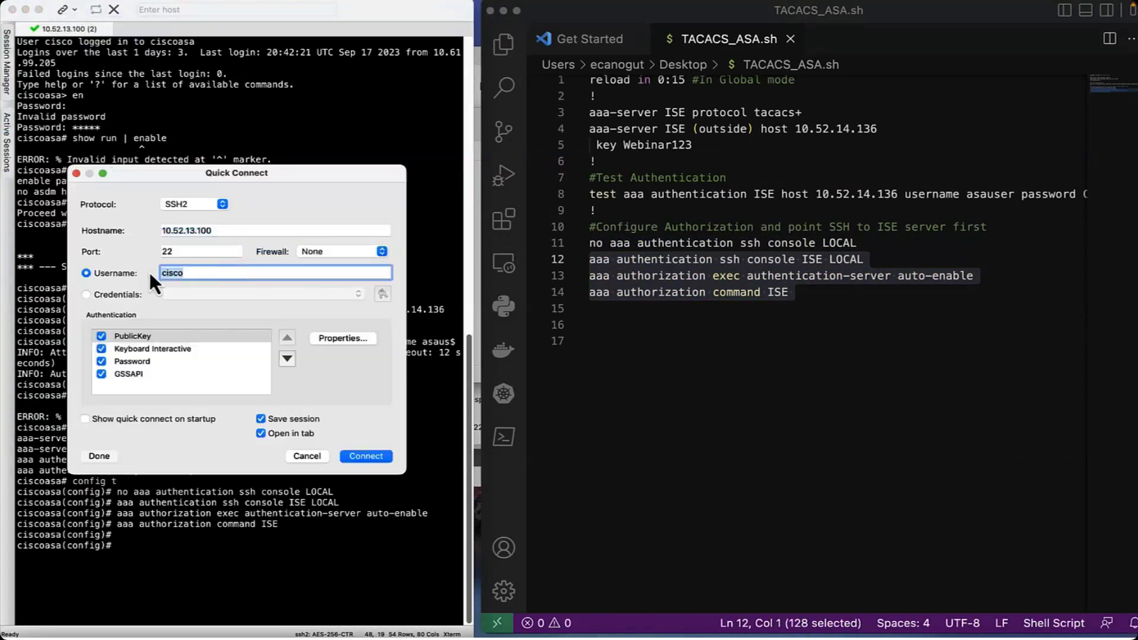
# Connect to 10.52.13.100 as asauser, accept the key exchange, and log in with the user's password.
pyautogui.write('asauser')
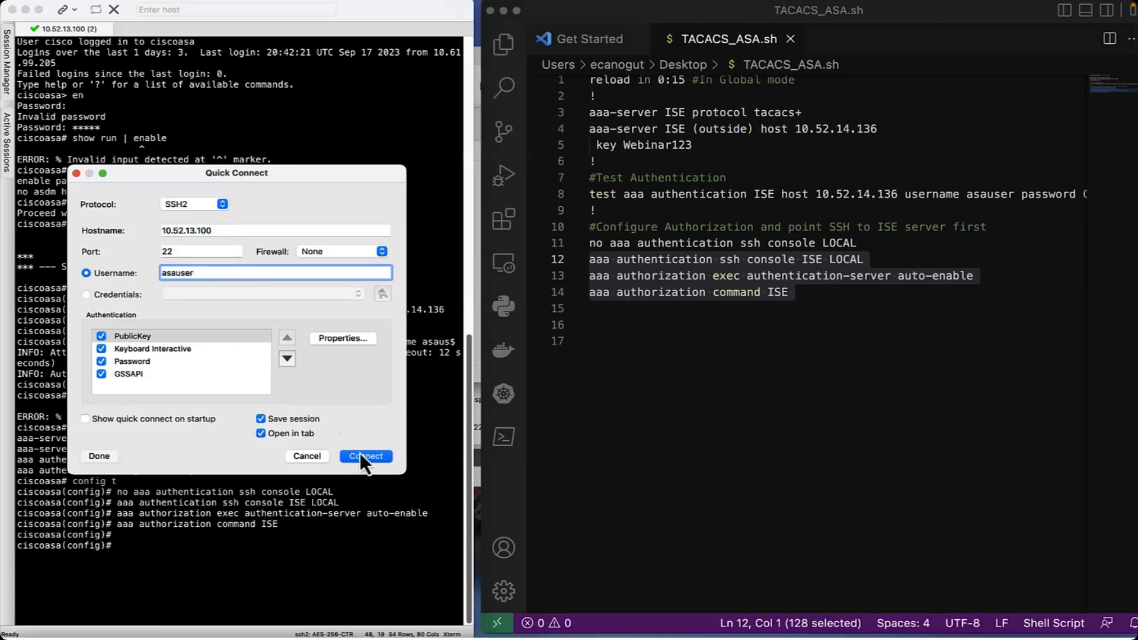
pyautogui.click(361, 456)
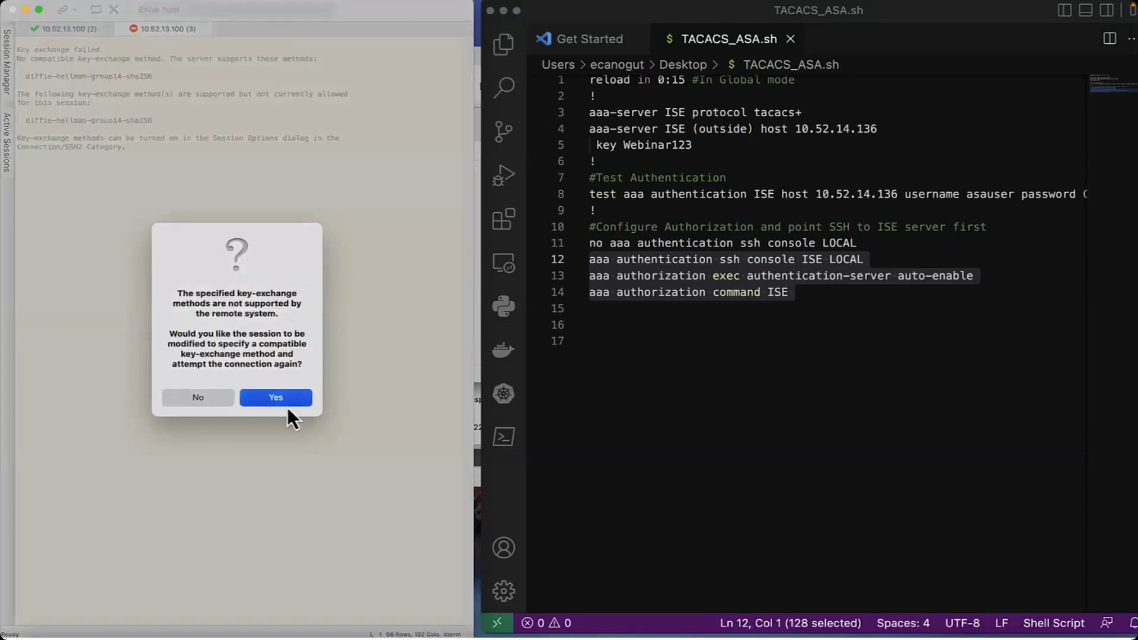
pyautogui.click(287, 406)
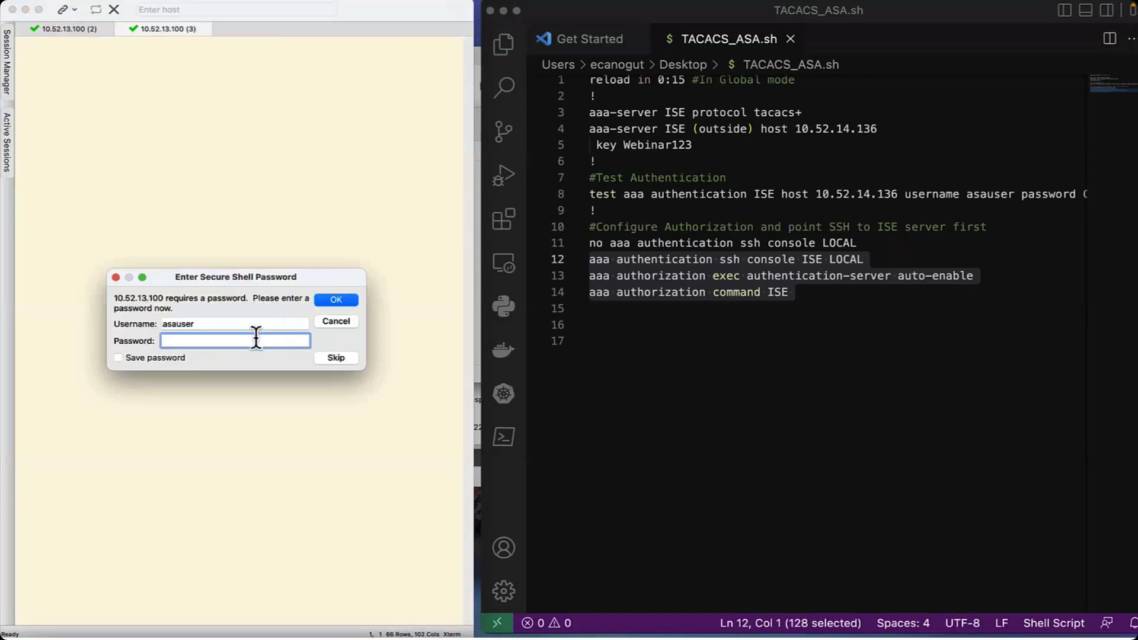
pyautogui.click(336, 300)
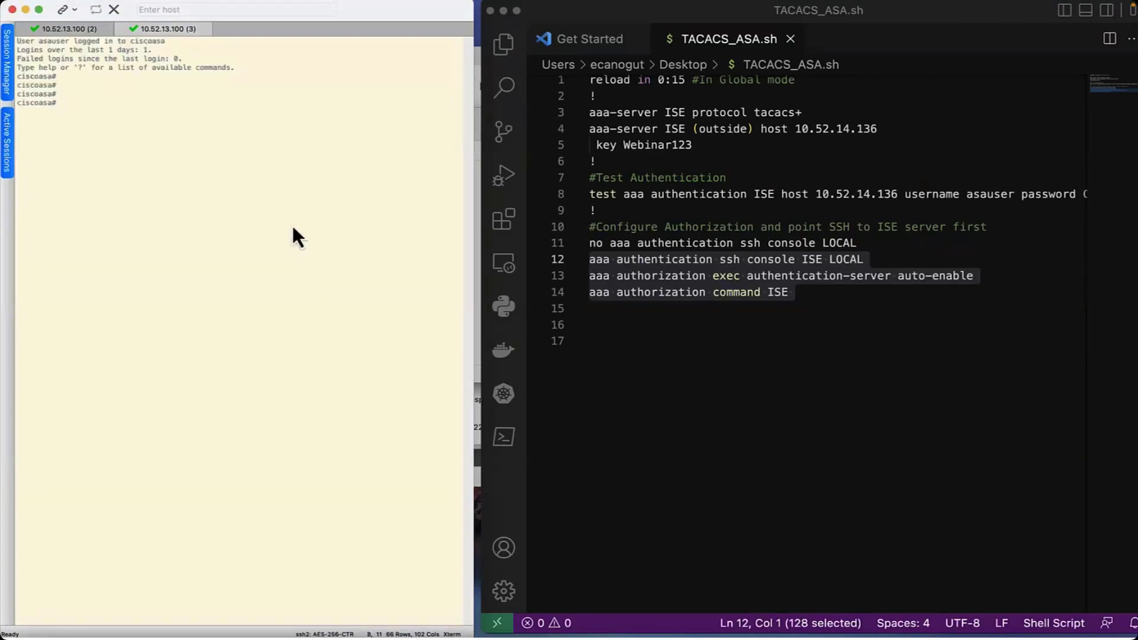
pyautogui.hotkey('ctrl', 'Right')
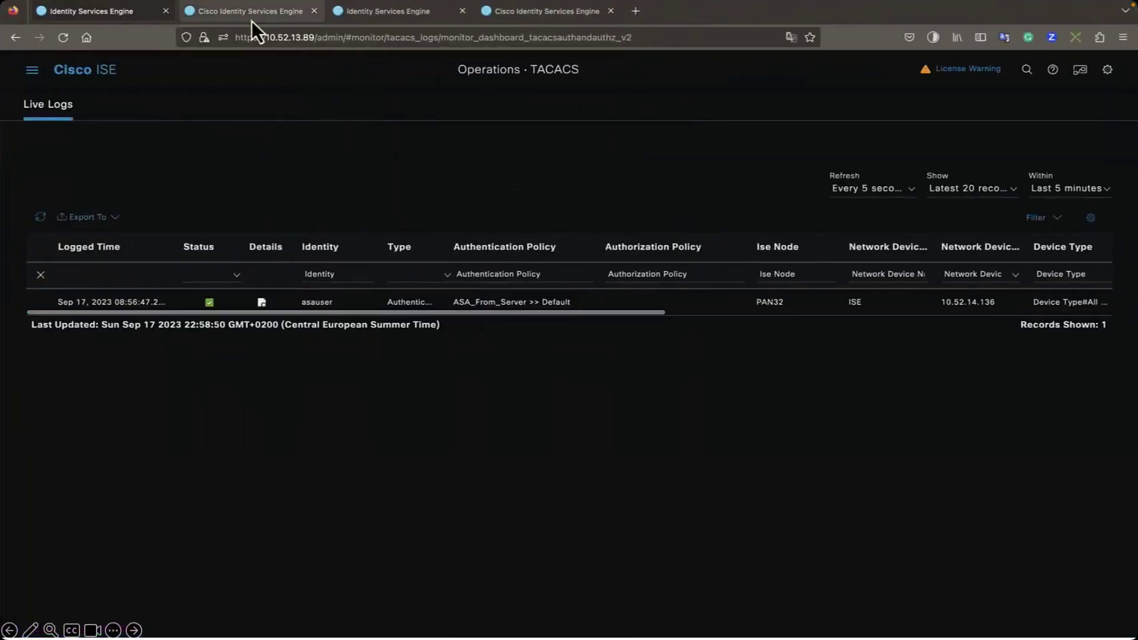
# Close the old authentication detail tab and refresh TACACS Live Logs for new records.
pyautogui.click(250, 11)
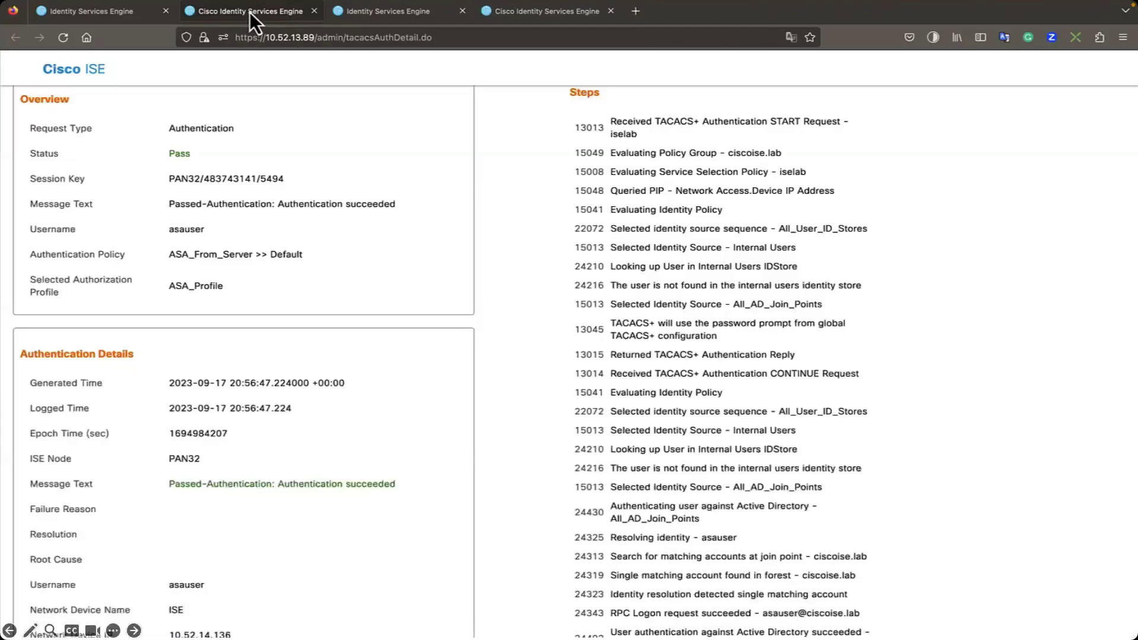
pyautogui.click(314, 11)
pyautogui.click(99, 226)
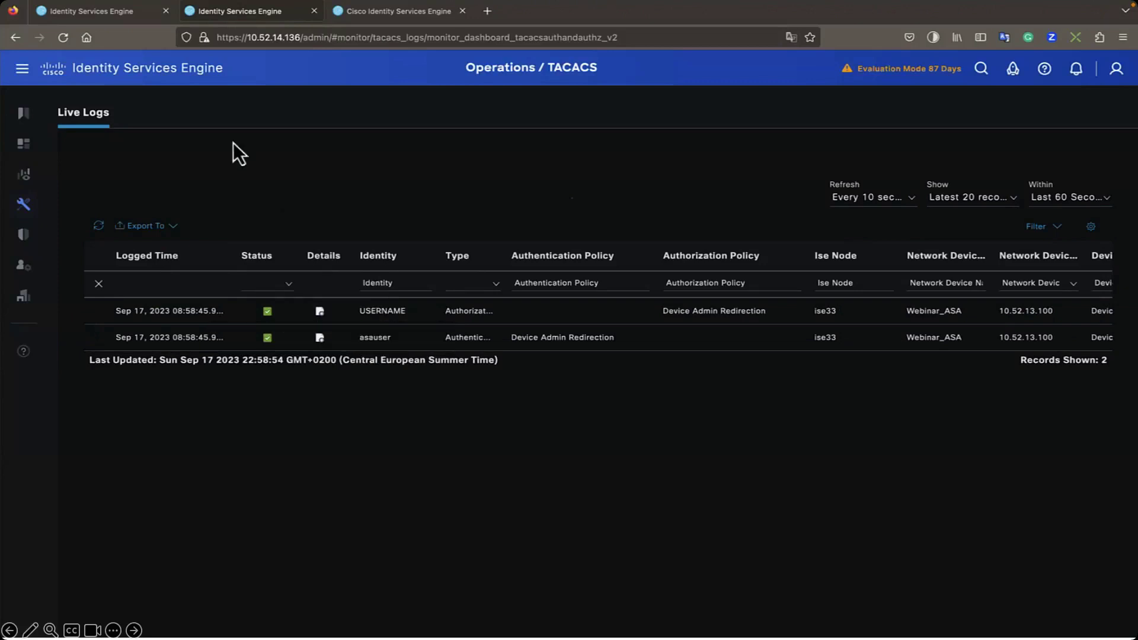
# Review the Webinar_ASA authorization detail granting priv-lvl=15 via TACACS_Sequence, then return to Live Logs.
pyautogui.click(320, 311)
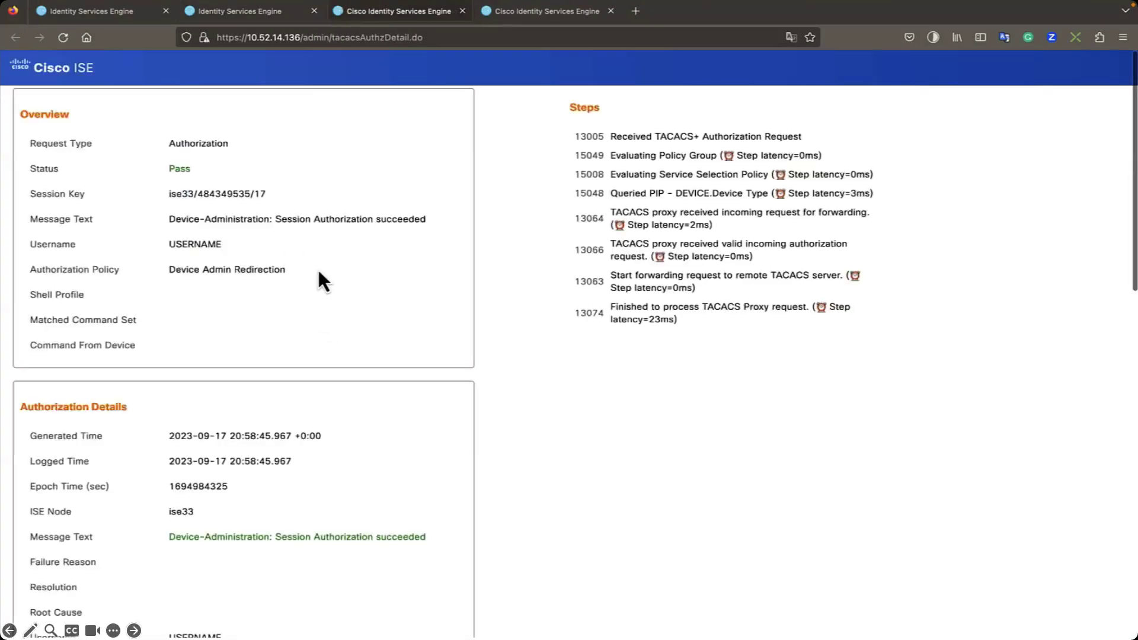
pyautogui.scroll(-1, 322, 281)
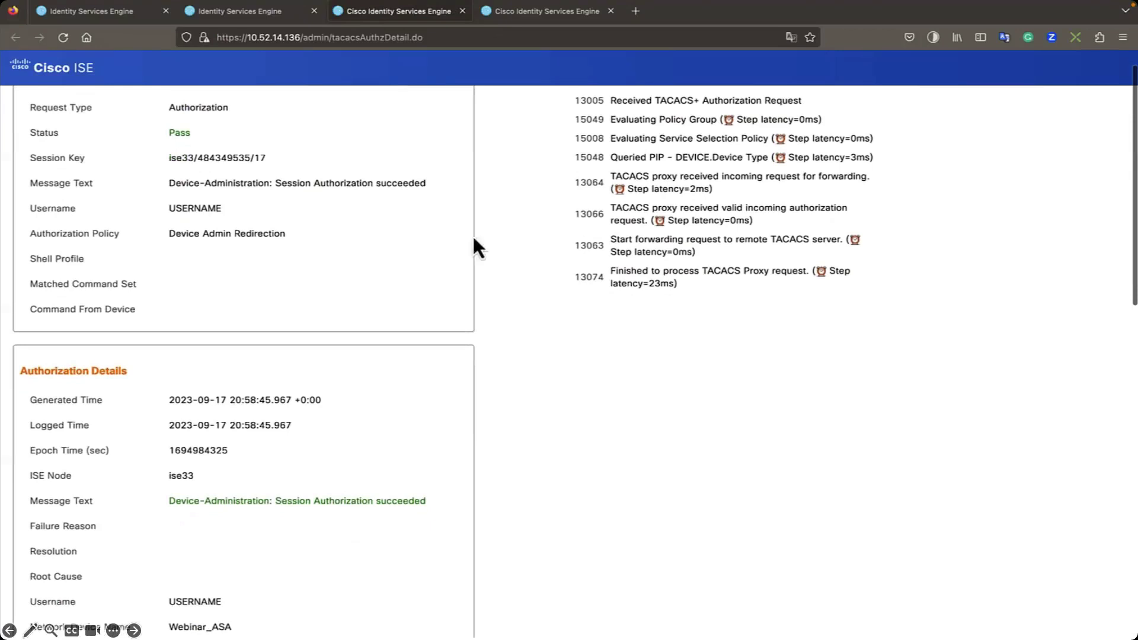
pyautogui.scroll(-4, 365, 240)
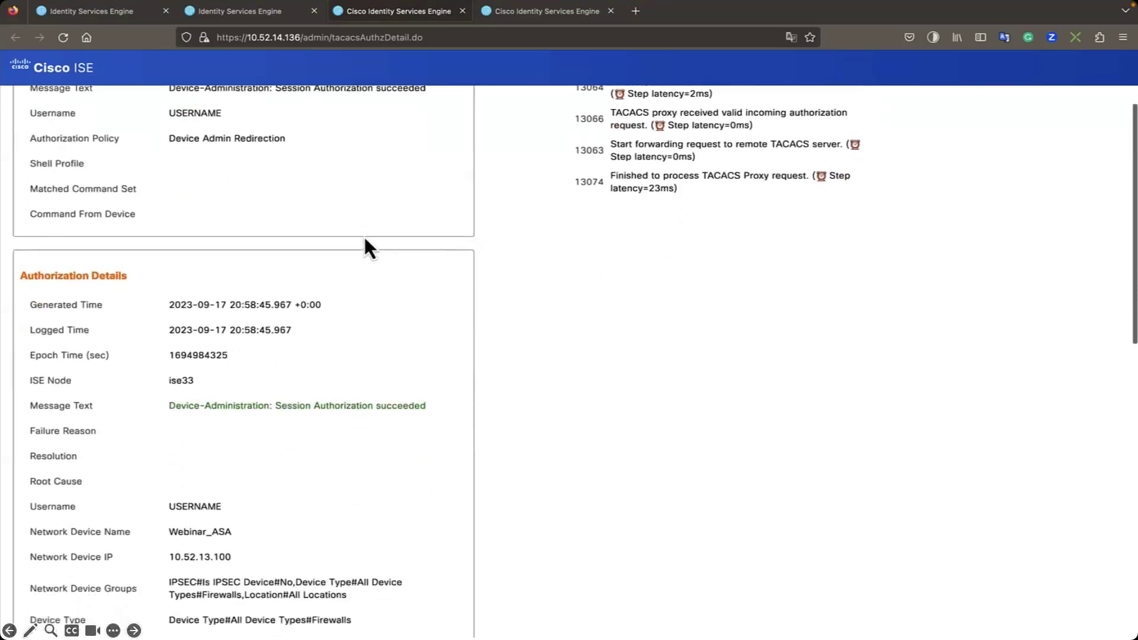
pyautogui.scroll(-4, 365, 240)
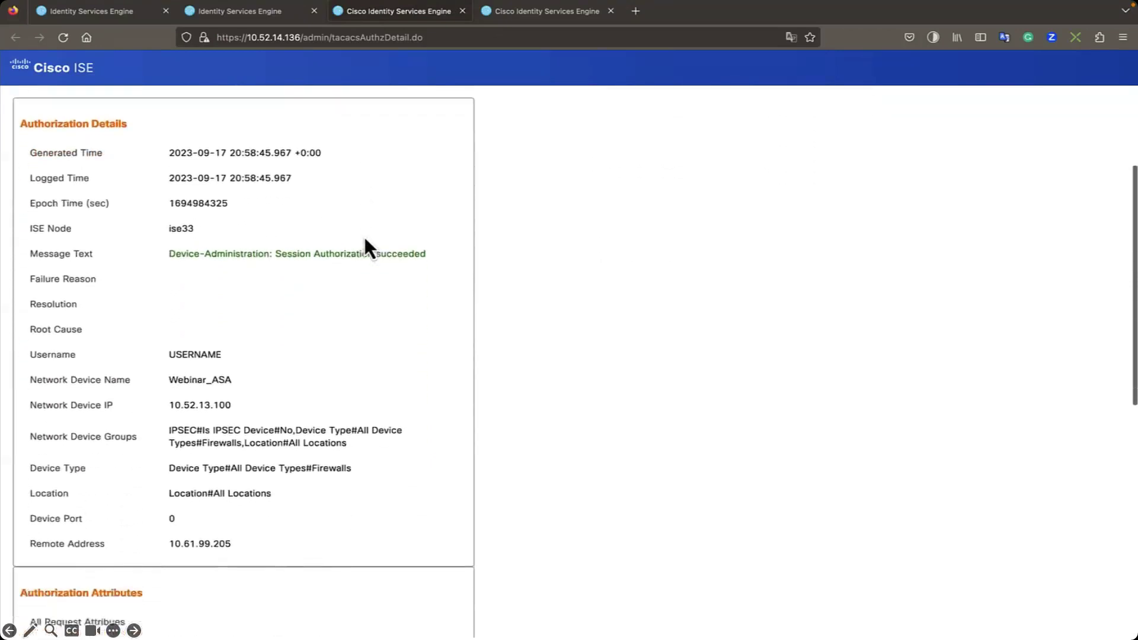
pyautogui.scroll(-4, 333, 389)
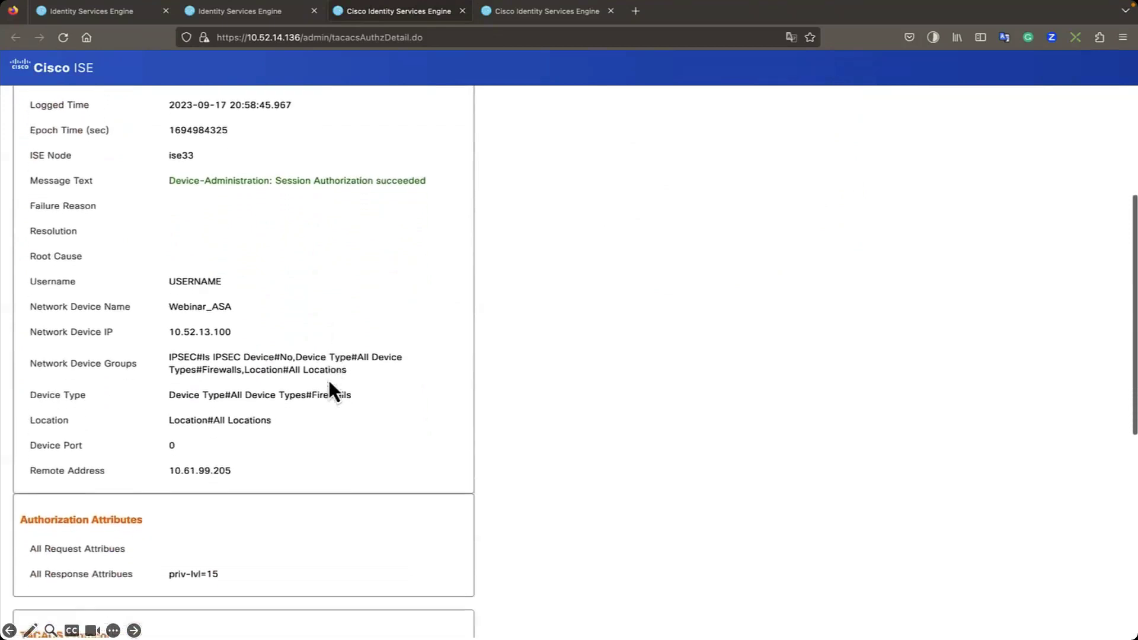
pyautogui.scroll(-4, 312, 522)
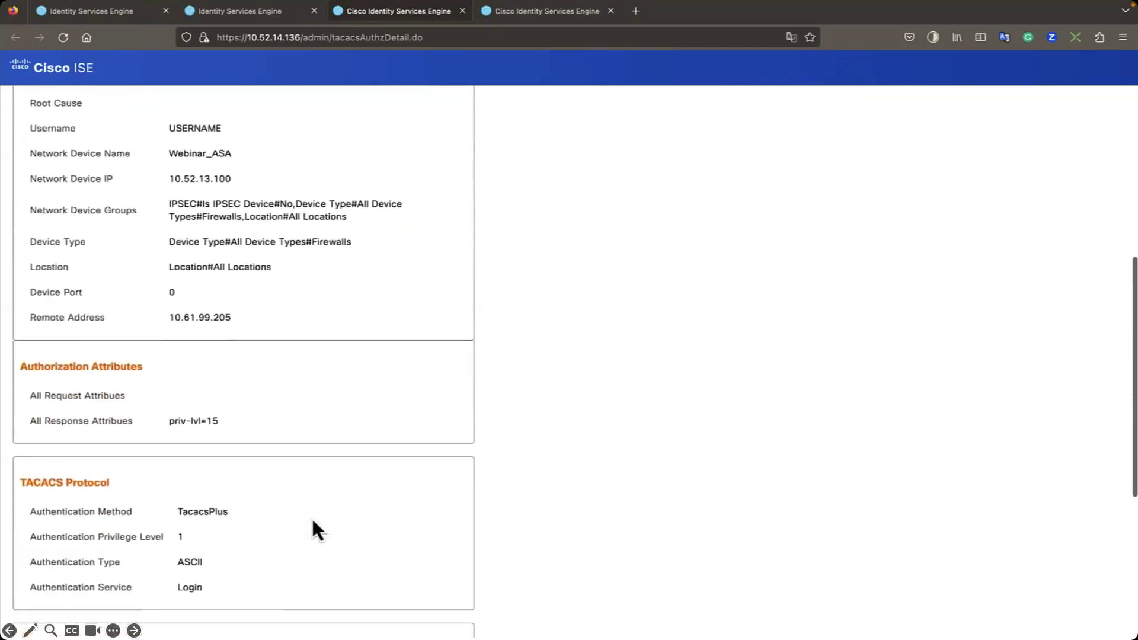
pyautogui.scroll(-4, 312, 522)
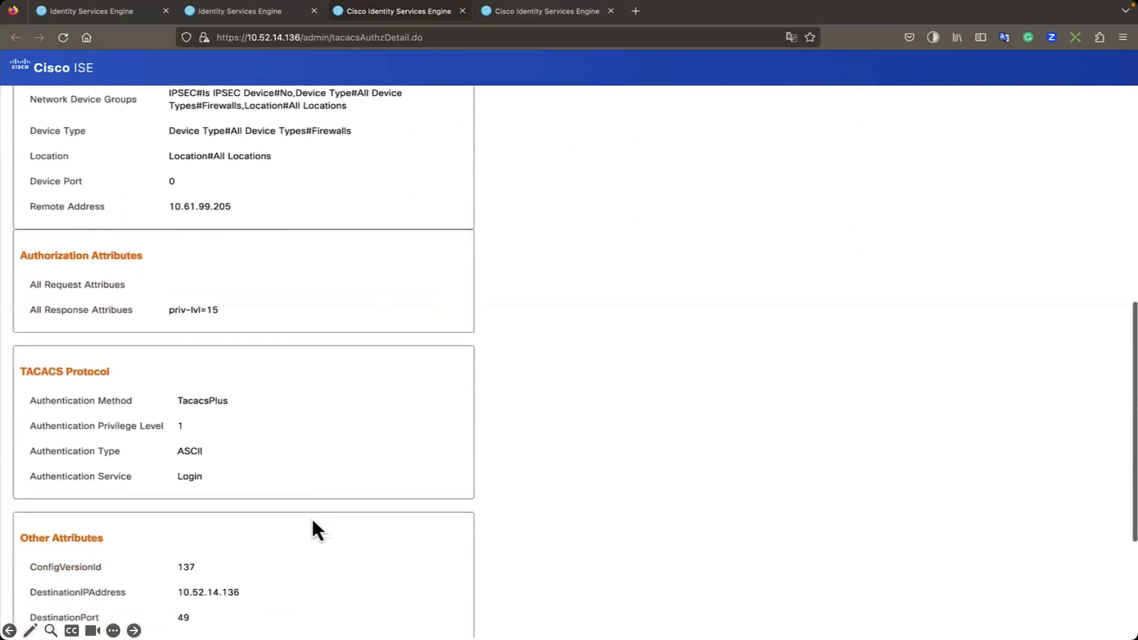
pyautogui.scroll(-3, 313, 522)
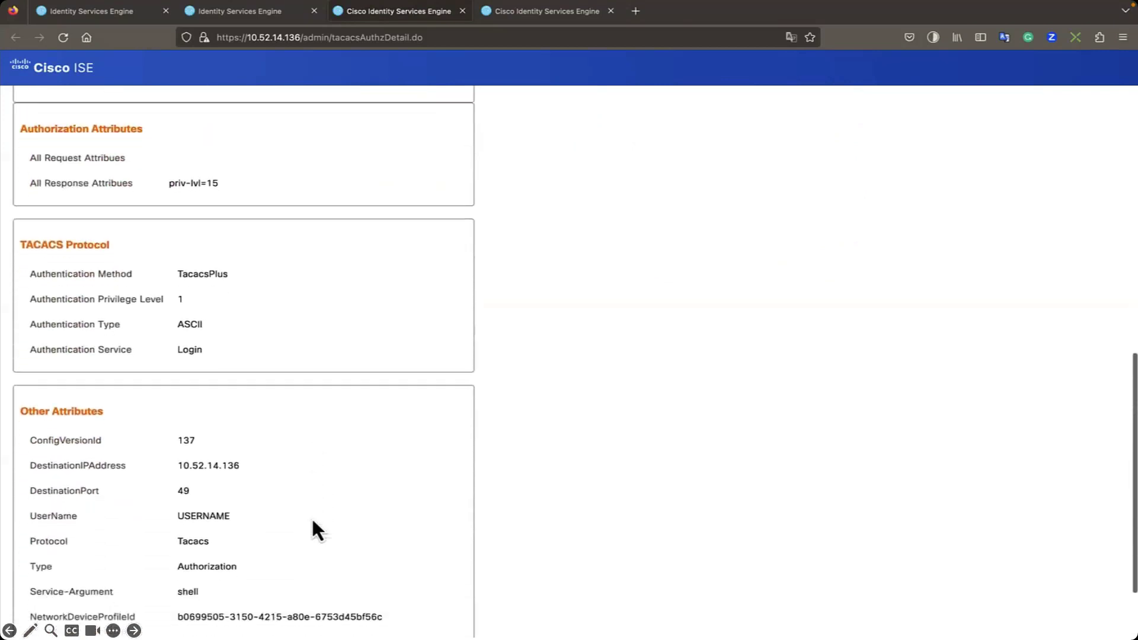
pyautogui.scroll(-1, 312, 517)
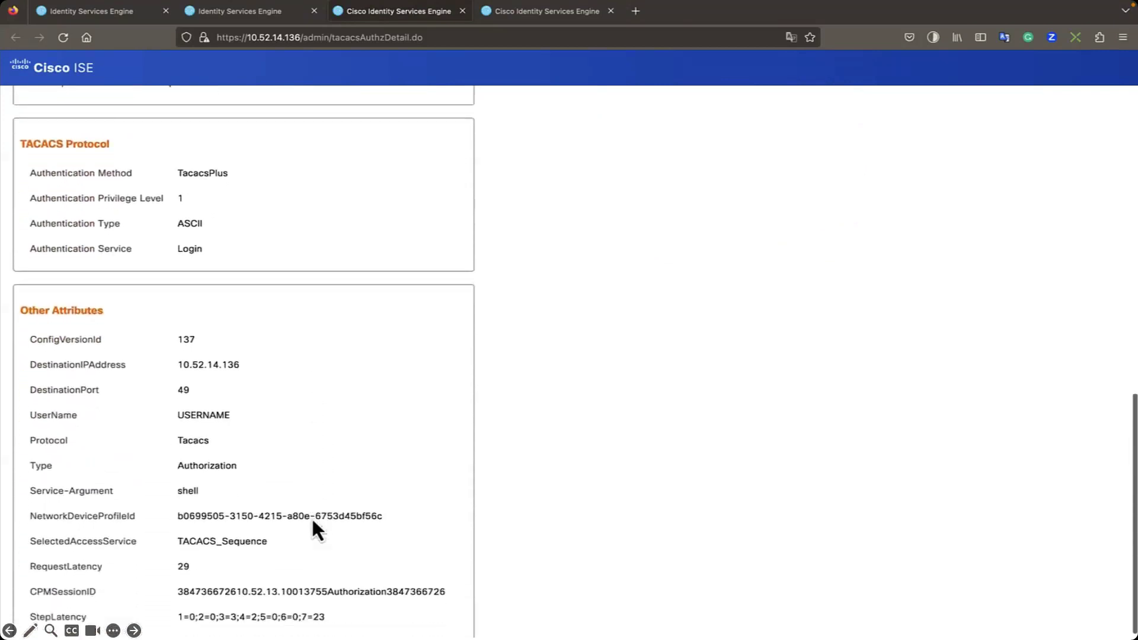
pyautogui.scroll(-2, 312, 518)
pyautogui.scroll(-2, 312, 521)
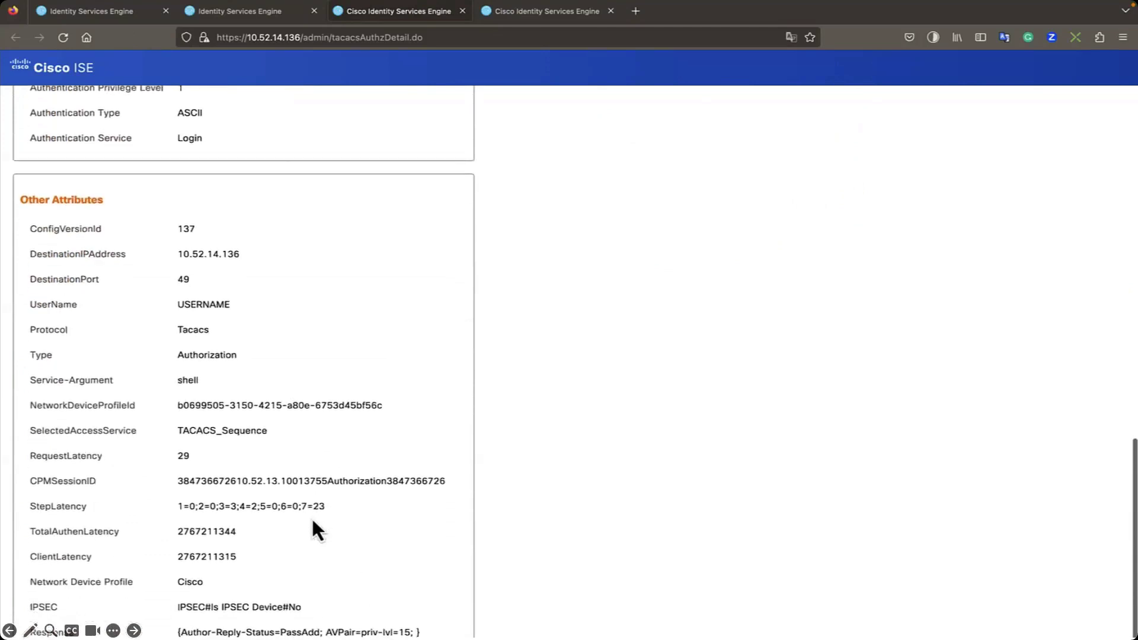
pyautogui.scroll(1, 311, 517)
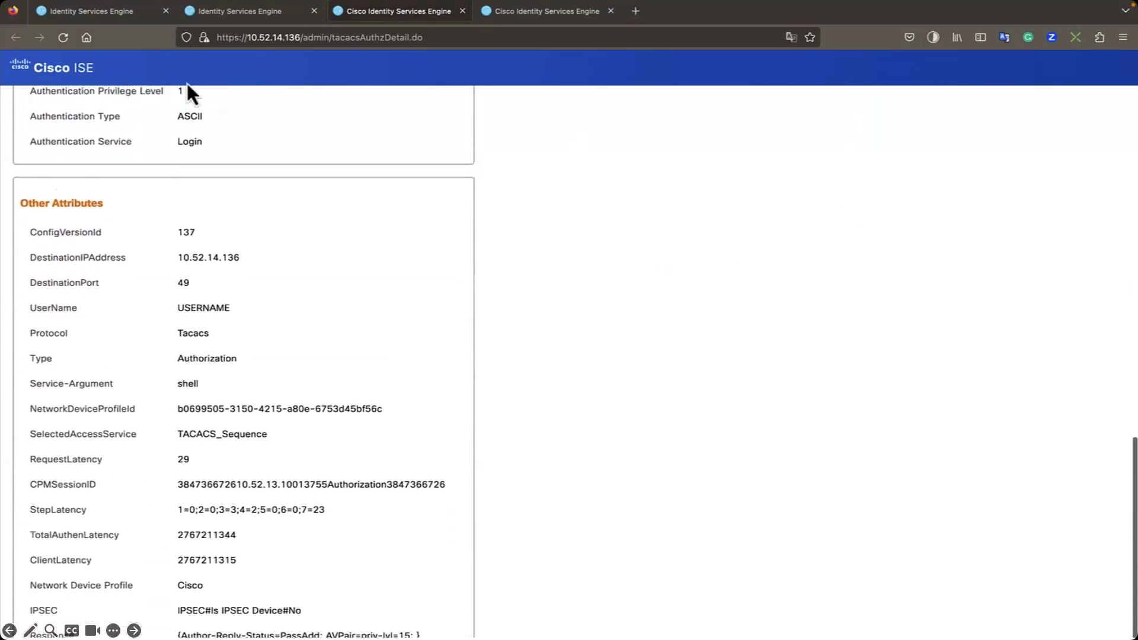
pyautogui.click(216, 16)
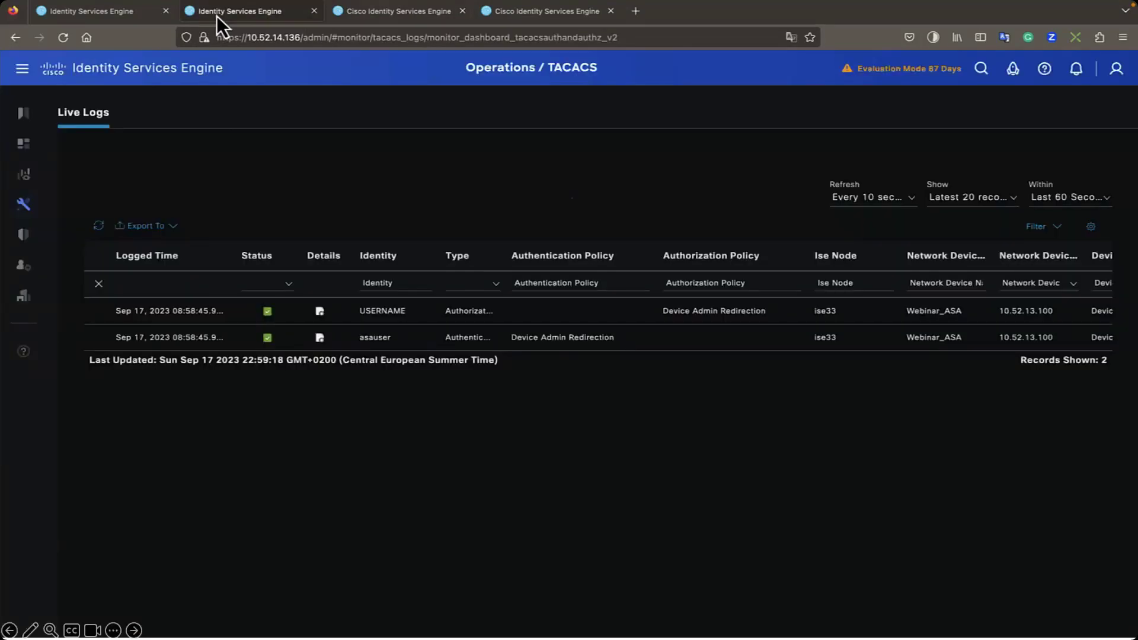
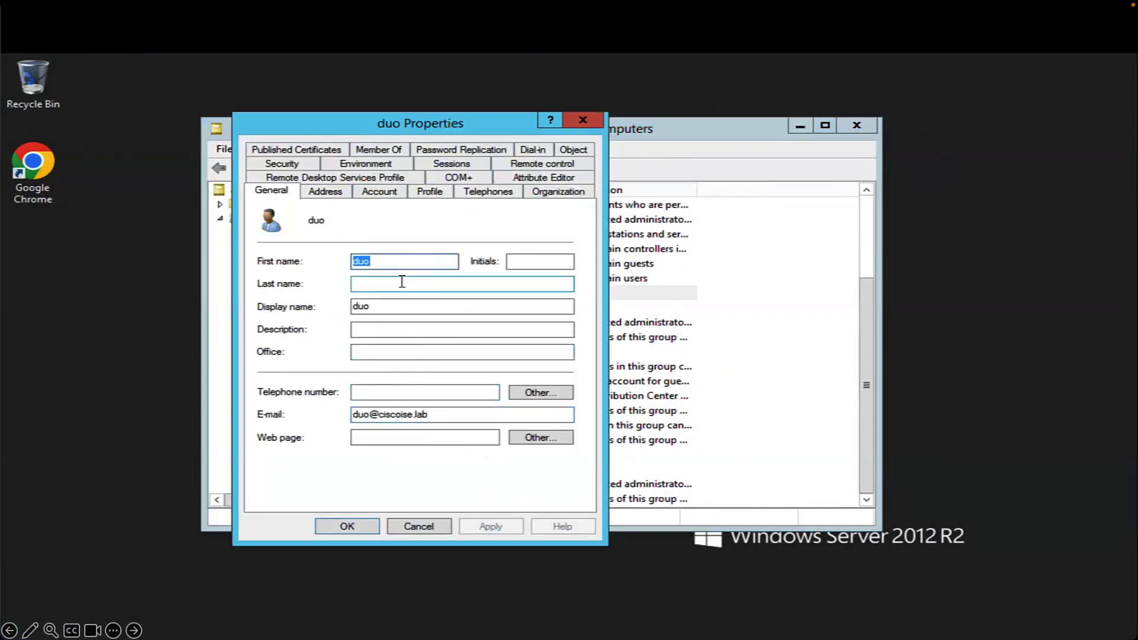
# Check the duo user's Member Of groups and General details, then close its properties.
pyautogui.click(390, 151)
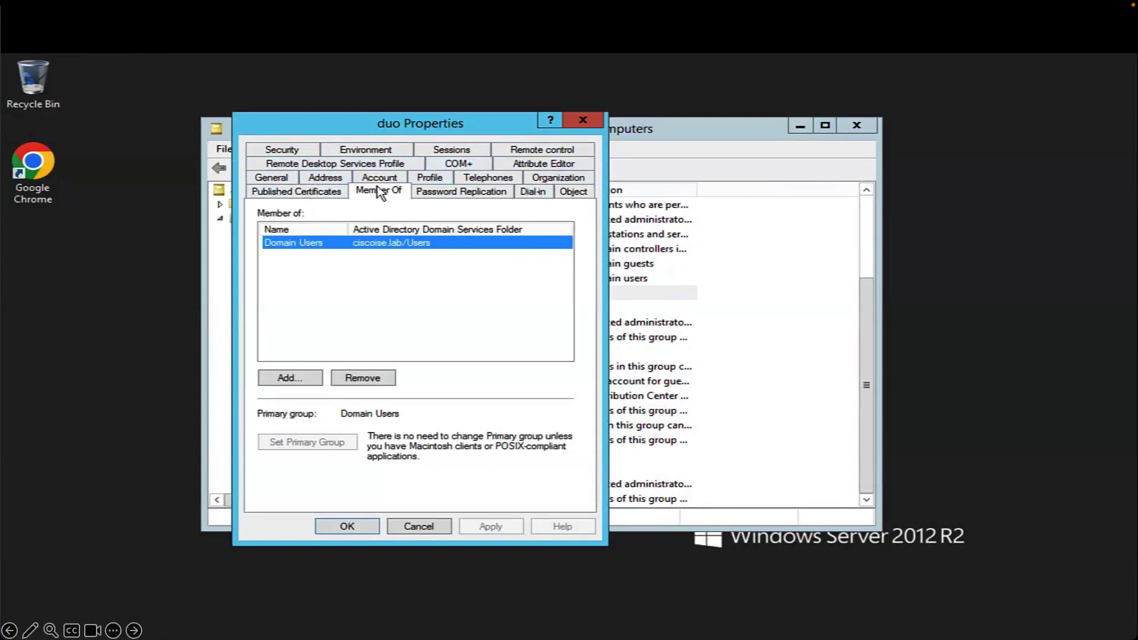
pyautogui.click(283, 181)
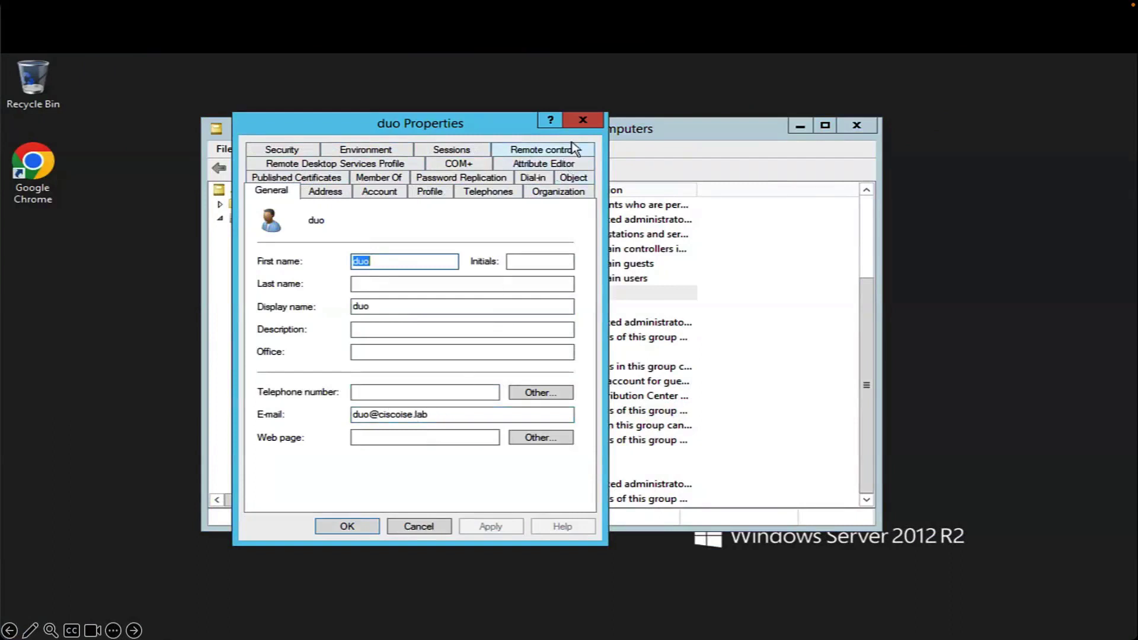
pyautogui.click(584, 121)
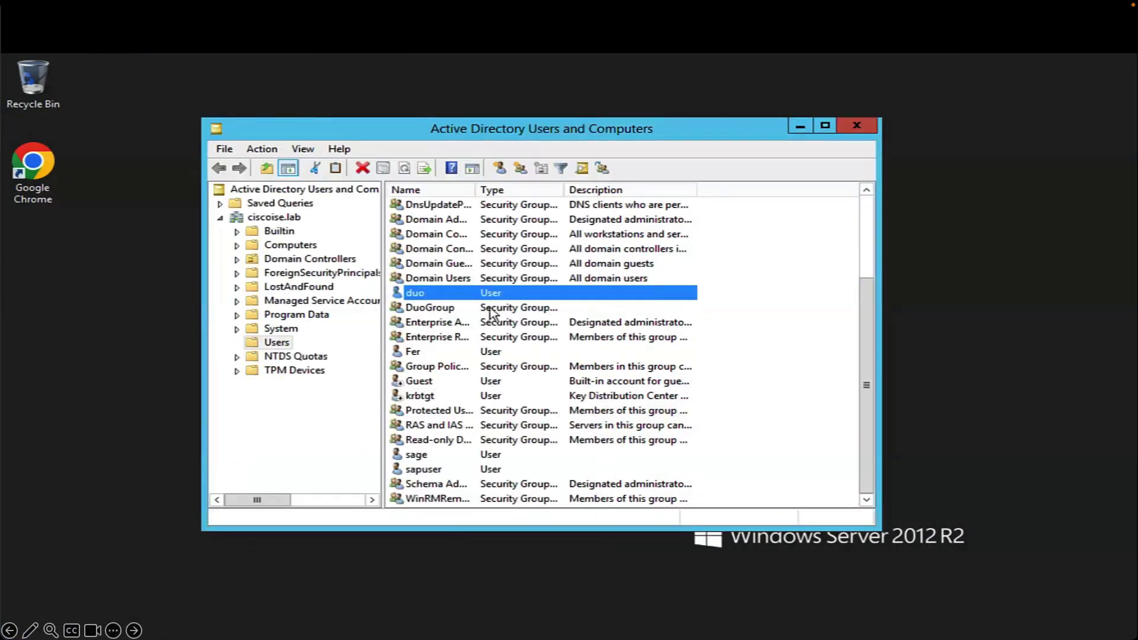
# Review the second user's General details and DuoGroup/Domain Users membership, then close its properties.
pyautogui.click(422, 353)
pyautogui.rightClick(422, 353)
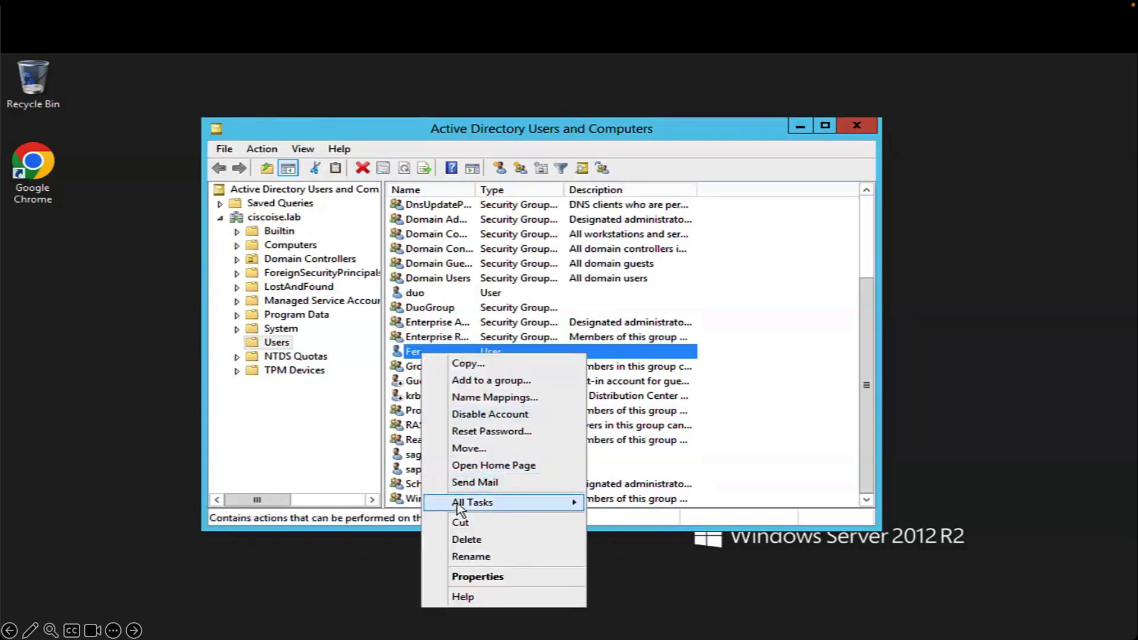
pyautogui.click(469, 575)
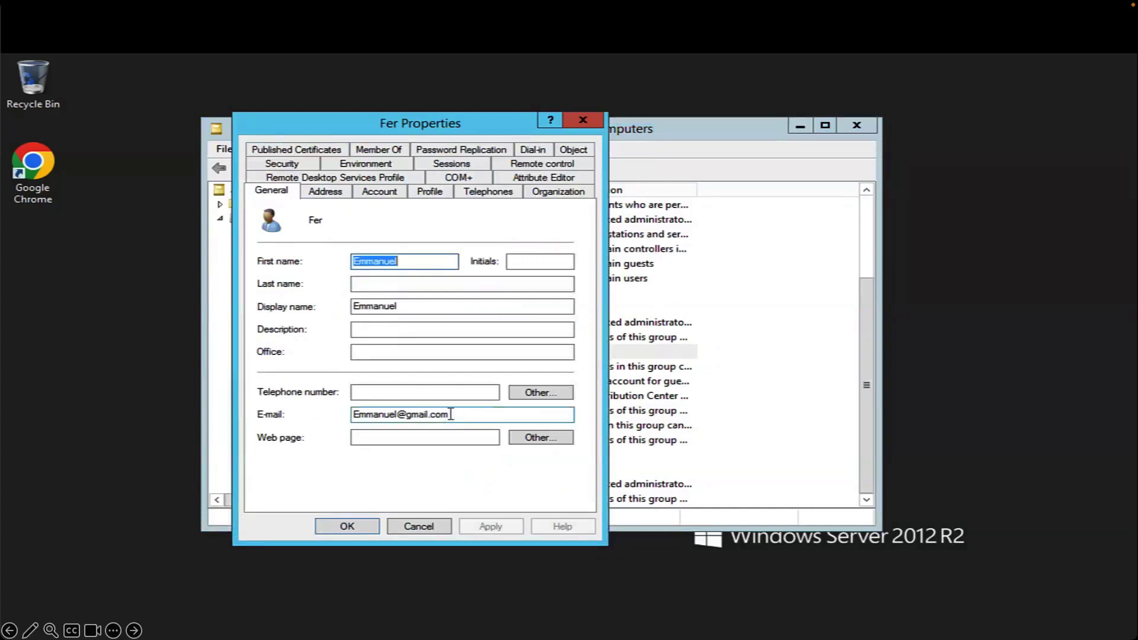
pyautogui.moveTo(450, 415); pyautogui.dragTo(359, 414)
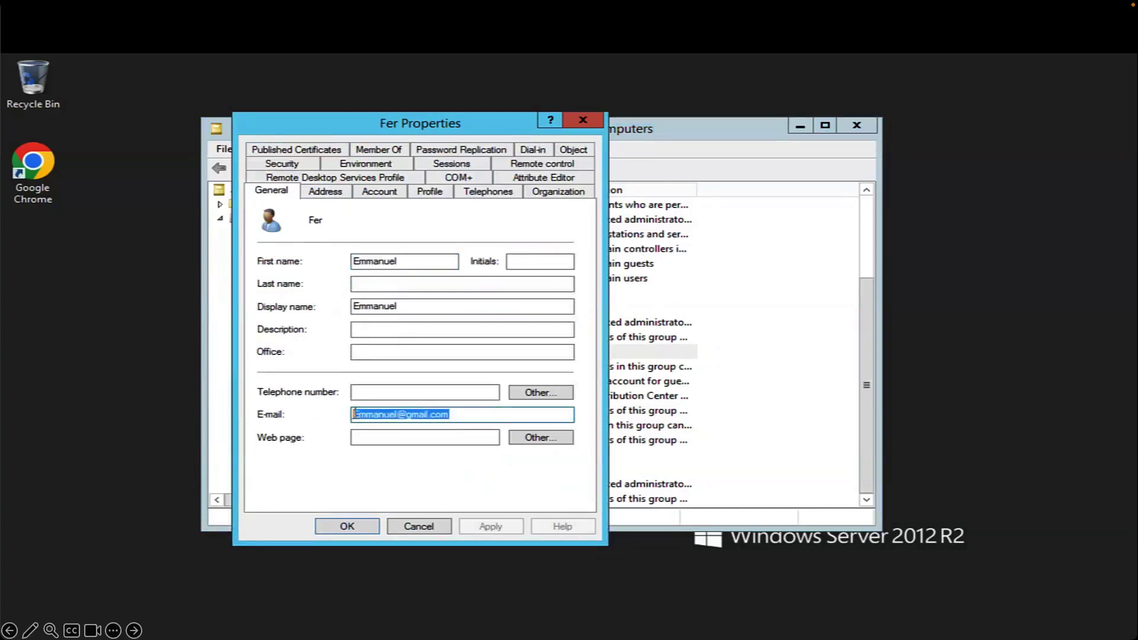
pyautogui.click(501, 415)
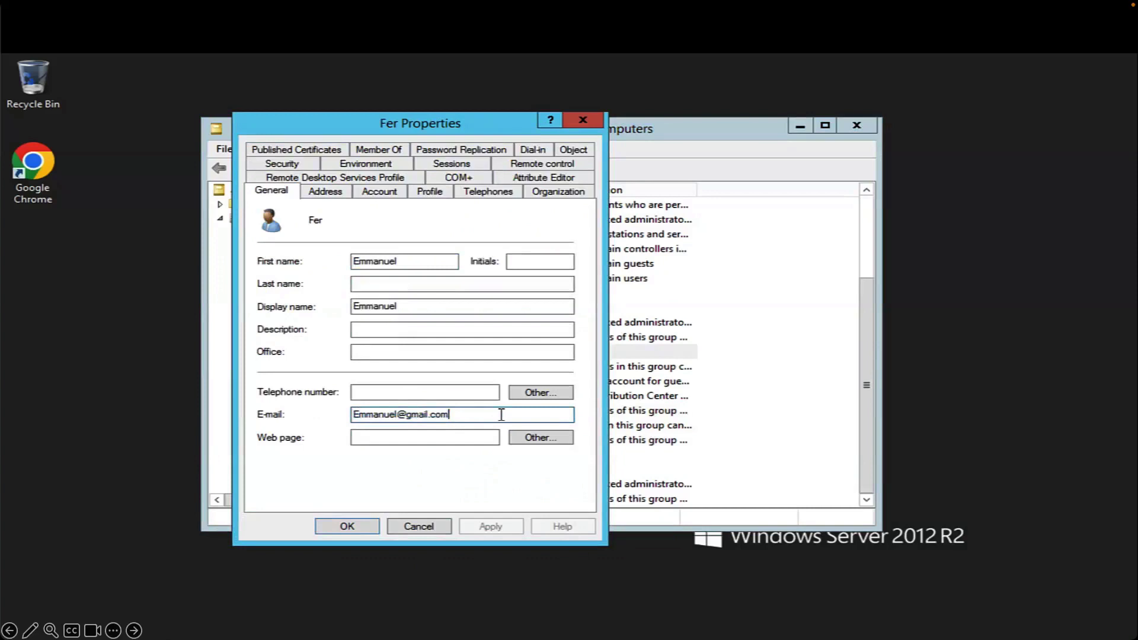
pyautogui.click(384, 151)
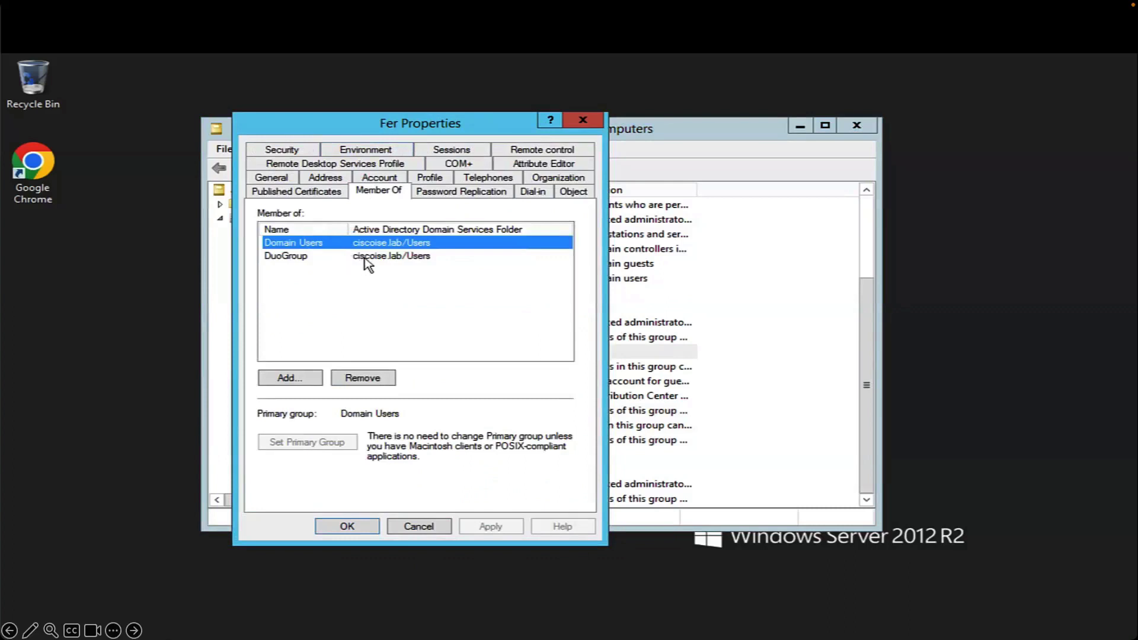
pyautogui.click(583, 121)
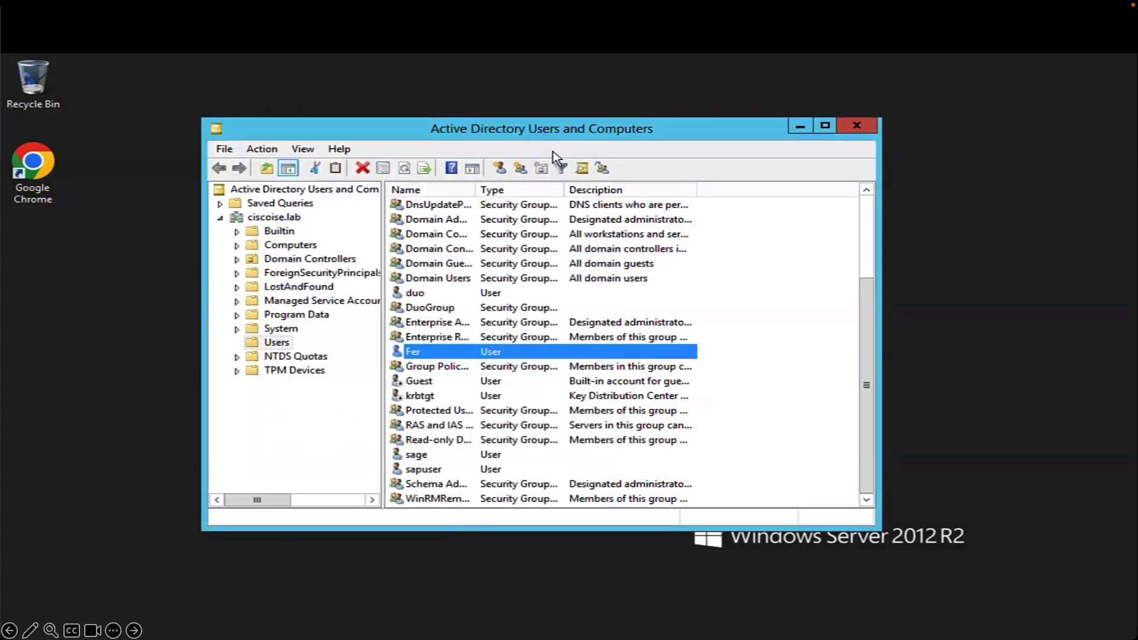
# List the ciscoise.lab domain's containers, then switch desktops to the Duo Admin Panel browser.
pyautogui.click(296, 219)
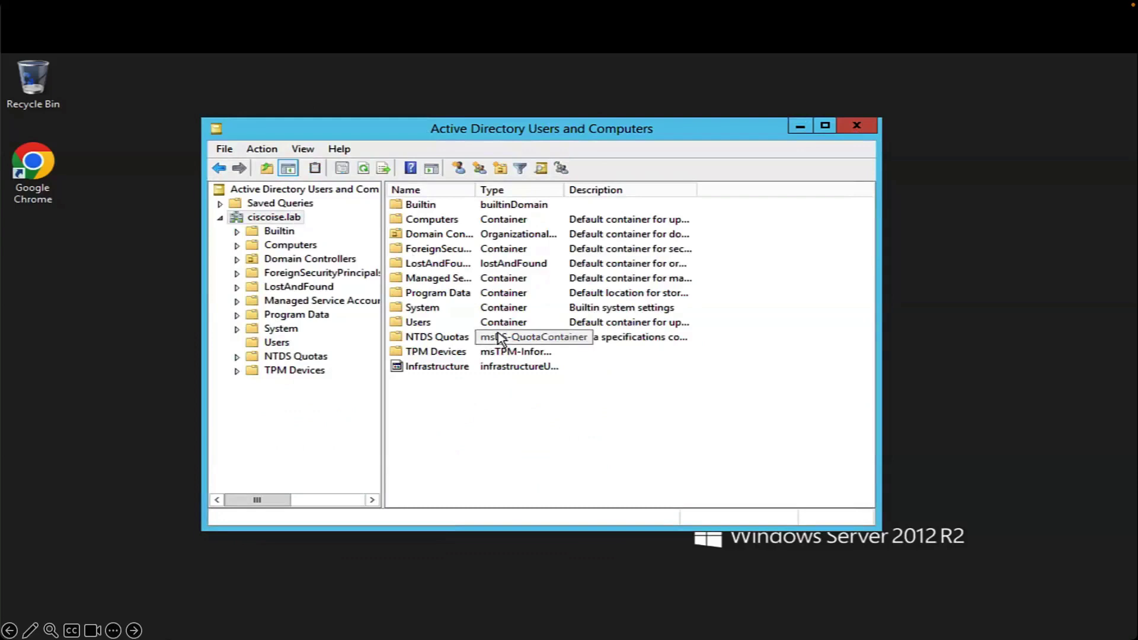
pyautogui.hotkey('ctrl', 'Left')
pyautogui.hotkey('ctrl', 'Right')
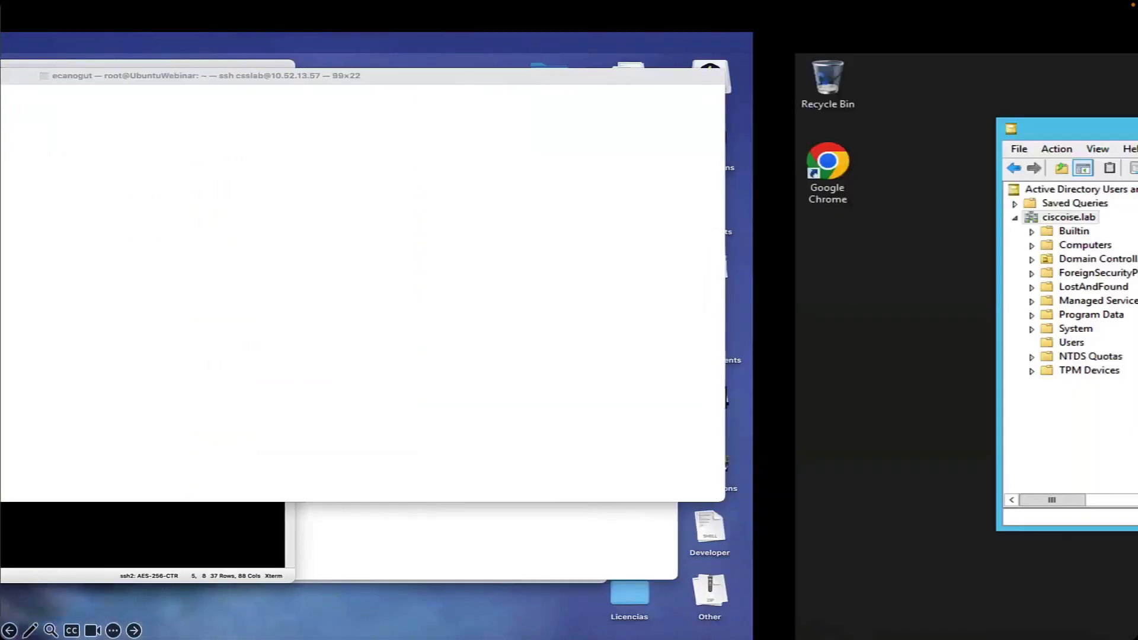
pyautogui.hotkey('ctrl', 'Right')
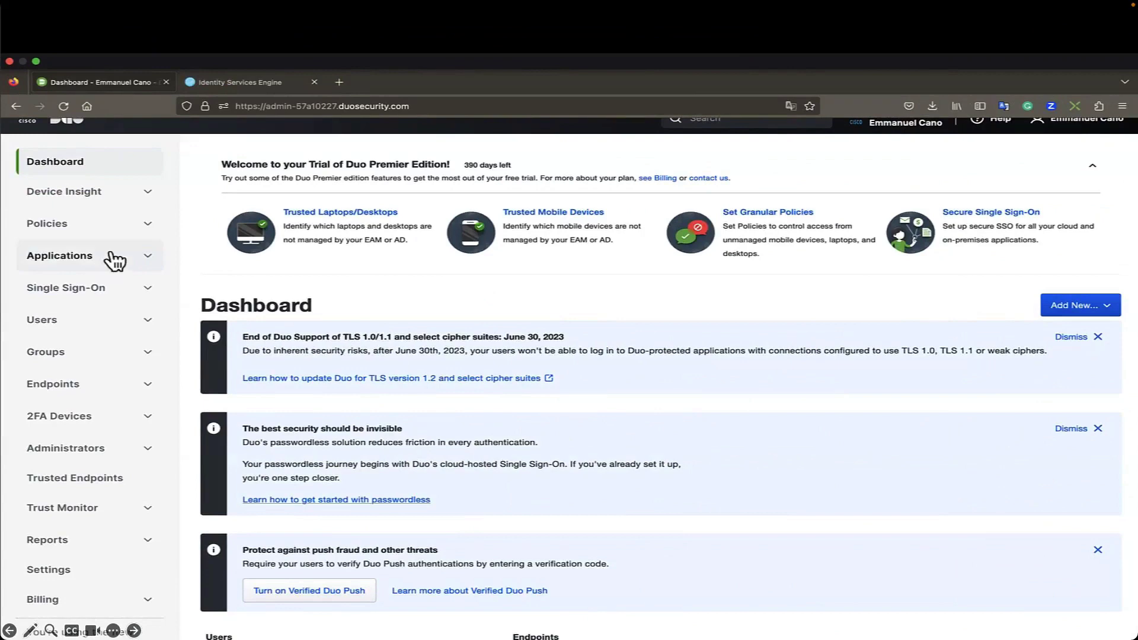
# Exit full screen and filter the Protect an Application catalog for 'ise' to find Cisco ISE RADIUS.
pyautogui.click(36, 62)
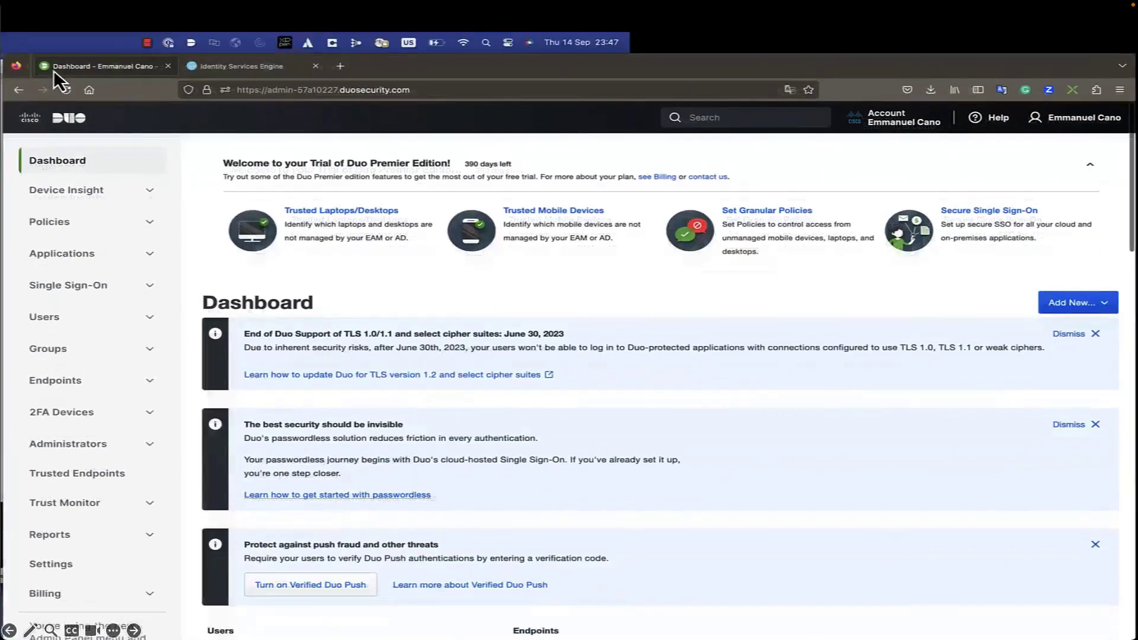
pyautogui.click(94, 262)
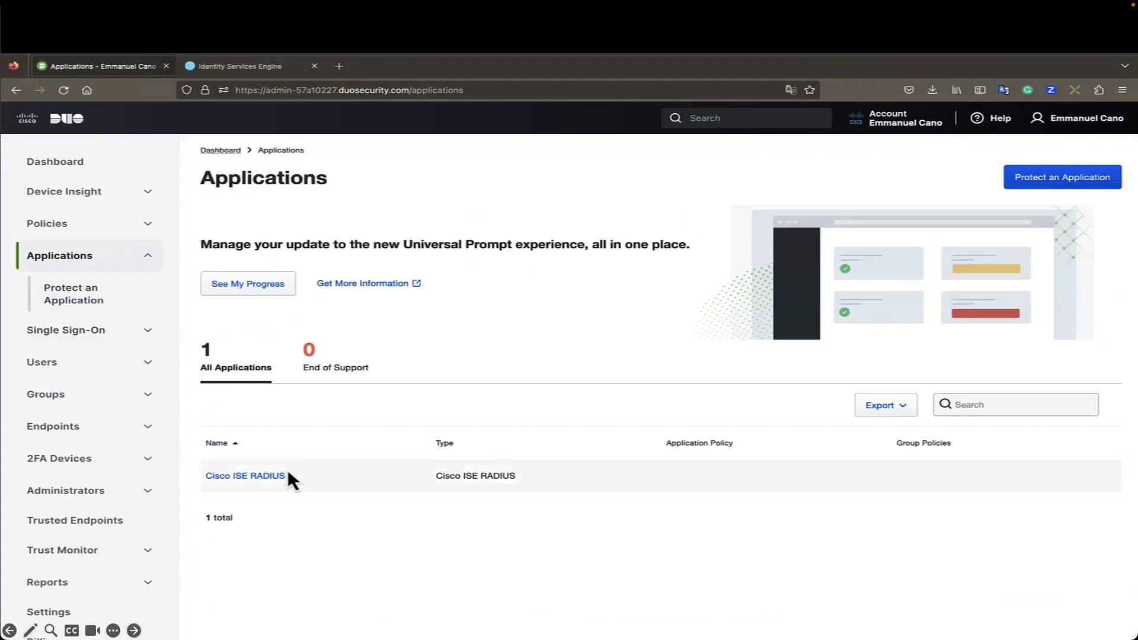
pyautogui.click(100, 303)
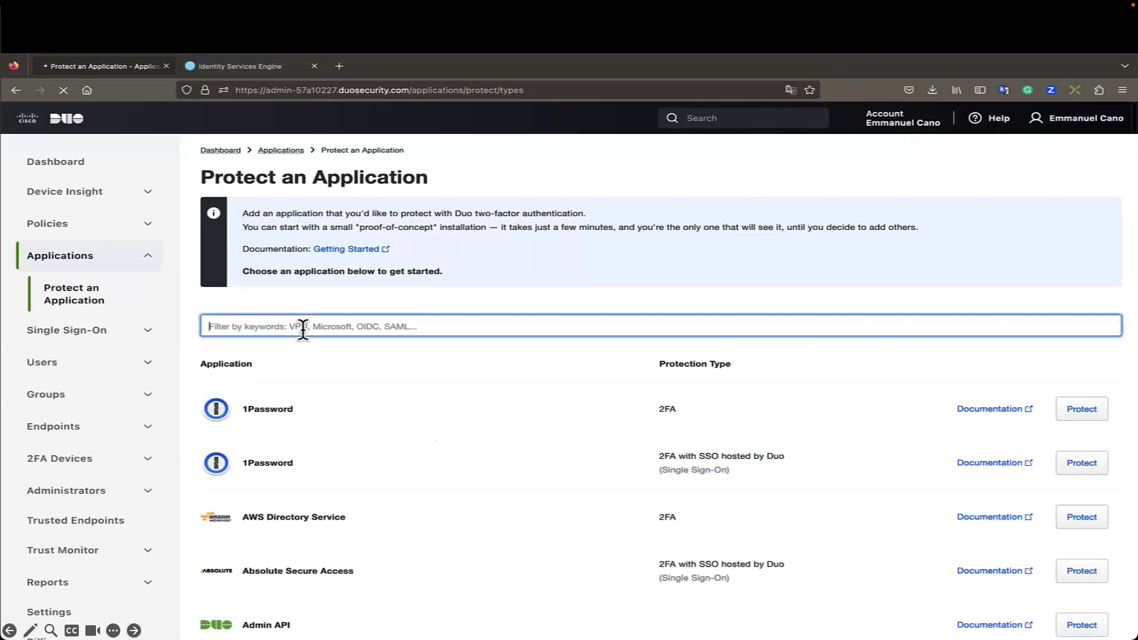
pyautogui.write('ise')
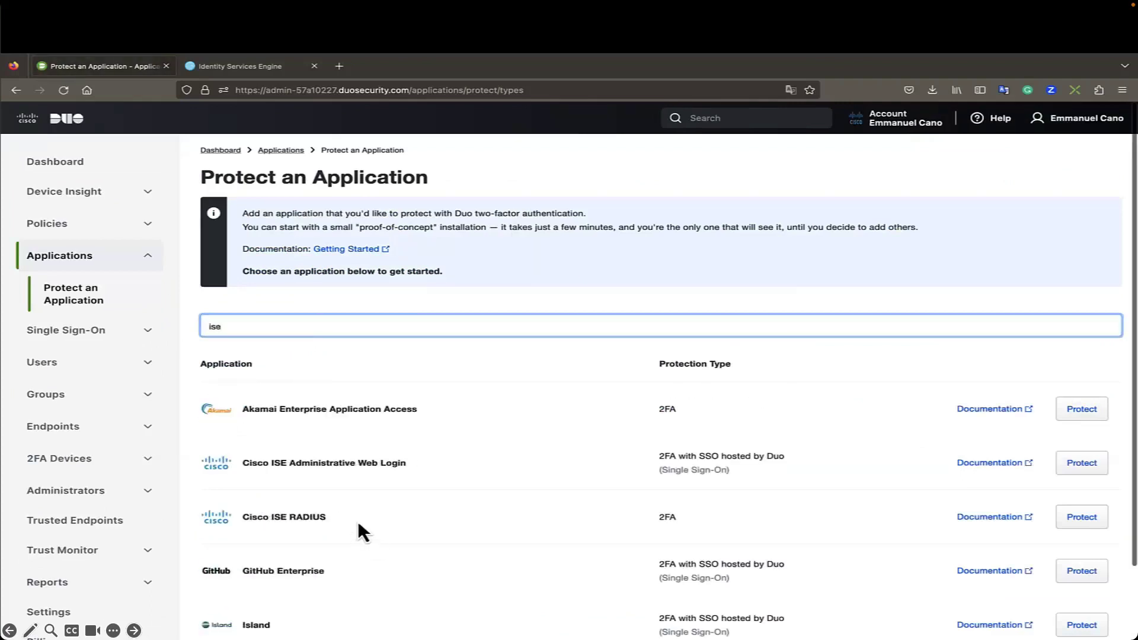
pyautogui.moveTo(358, 520); pyautogui.dragTo(242, 521)
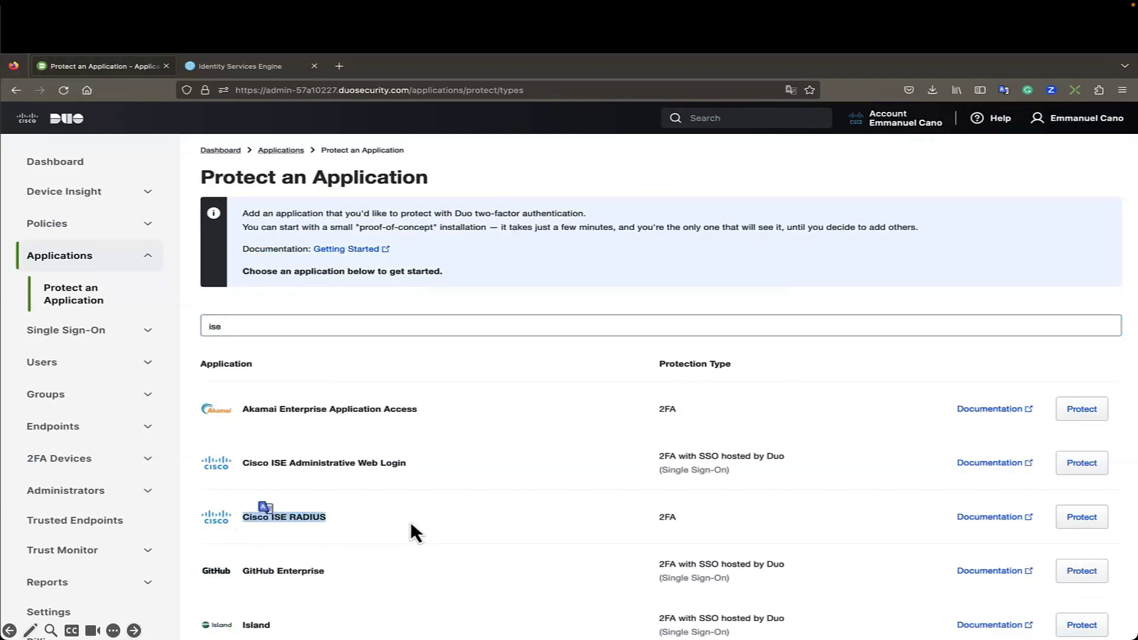
# Review the Cisco ISE RADIUS application's keys, policies and settings, then view Single Sign-On sources.
pyautogui.click(93, 265)
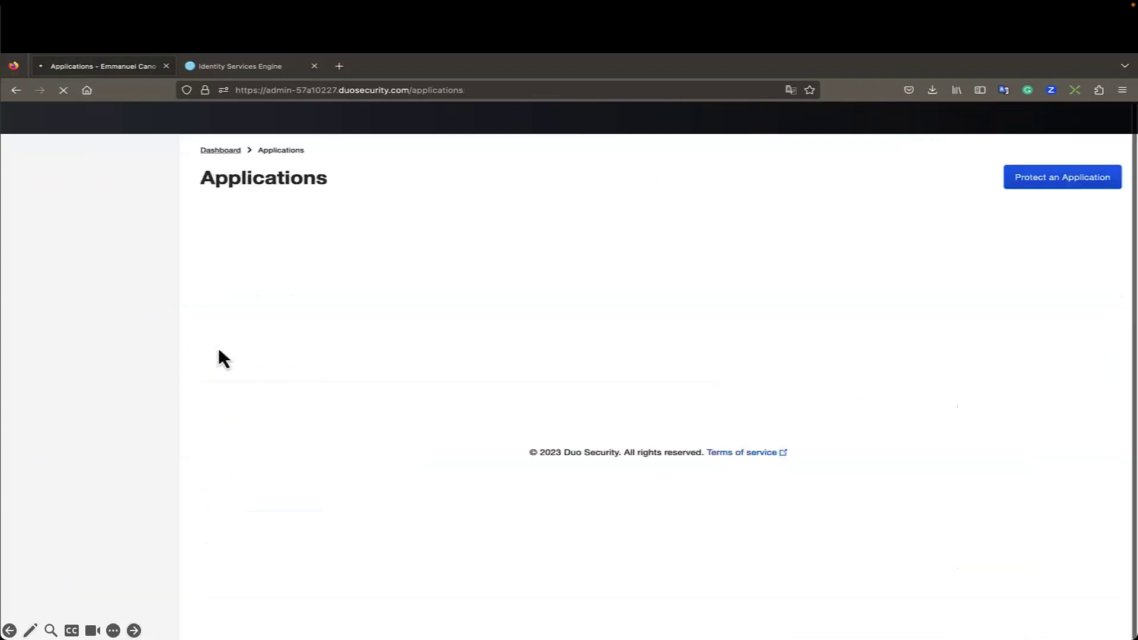
pyautogui.click(252, 478)
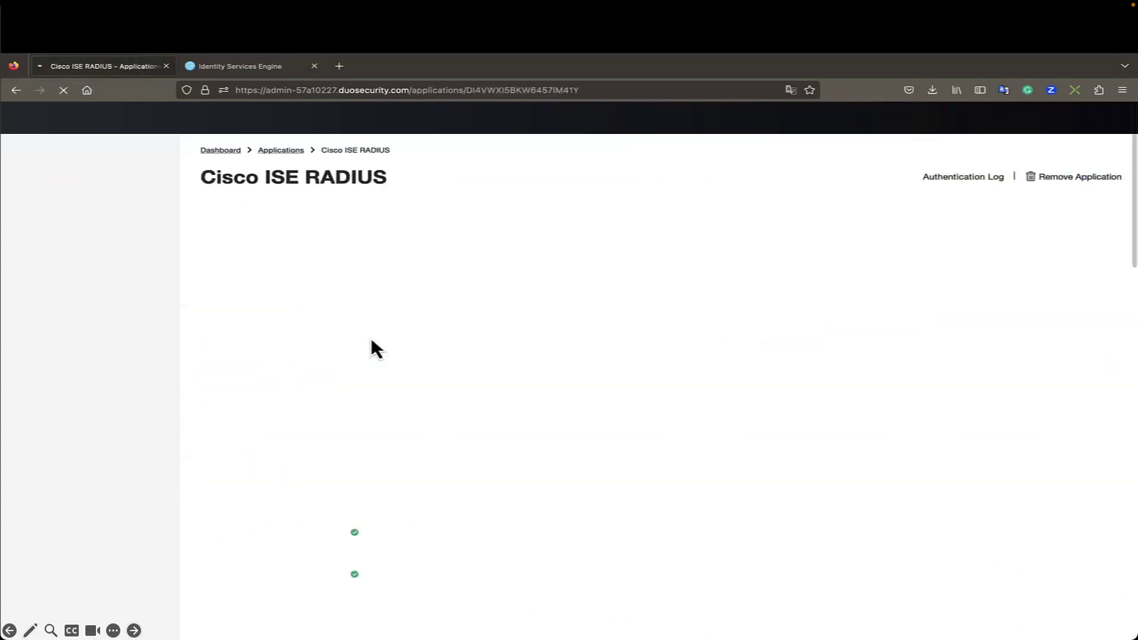
pyautogui.scroll(-1, 377, 417)
pyautogui.scroll(-2, 377, 417)
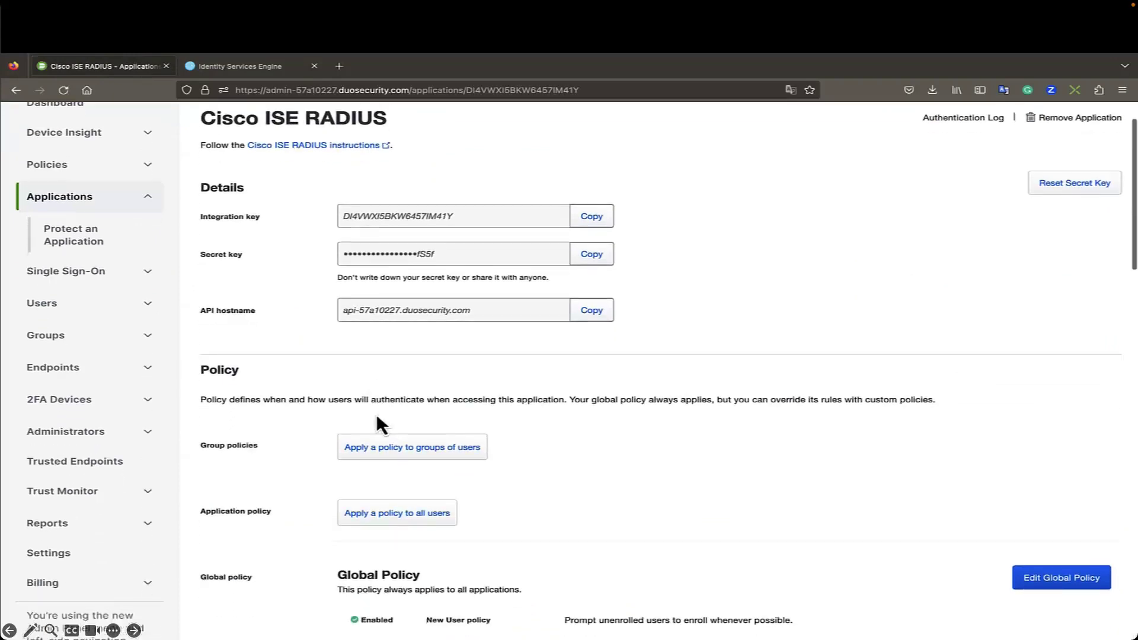
pyautogui.scroll(-6, 377, 418)
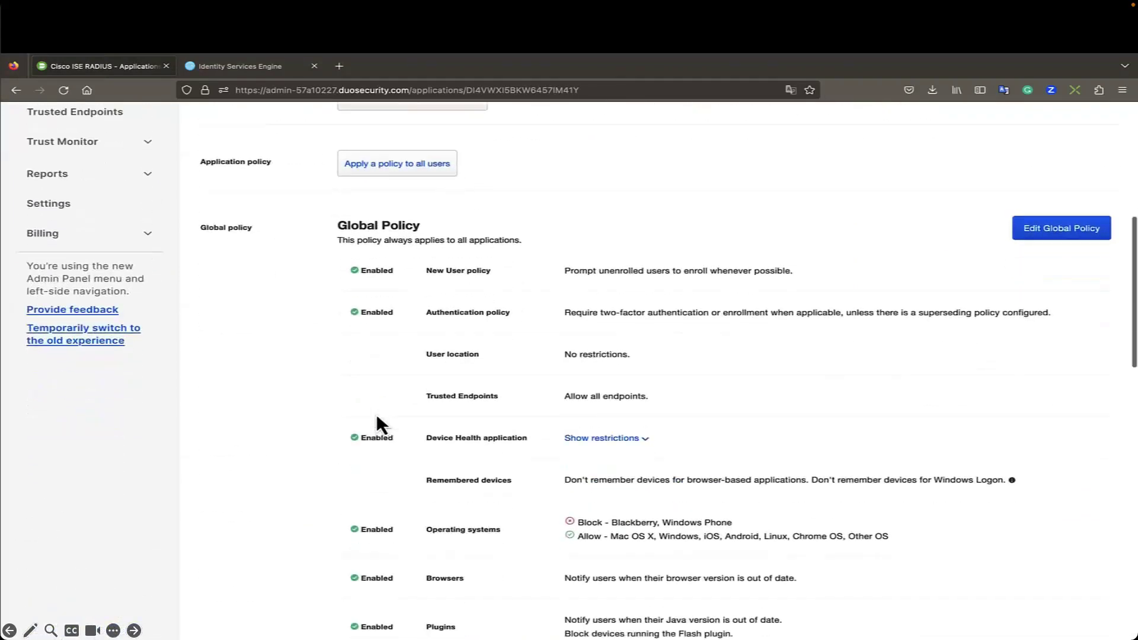
pyautogui.scroll(-3, 377, 419)
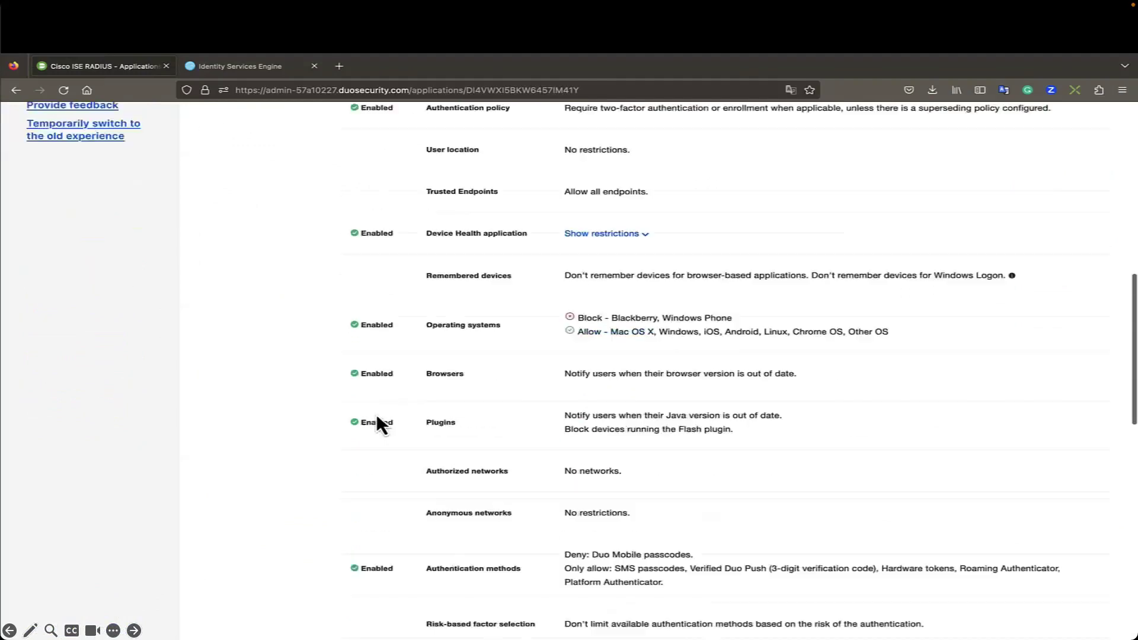
pyautogui.scroll(-3, 377, 418)
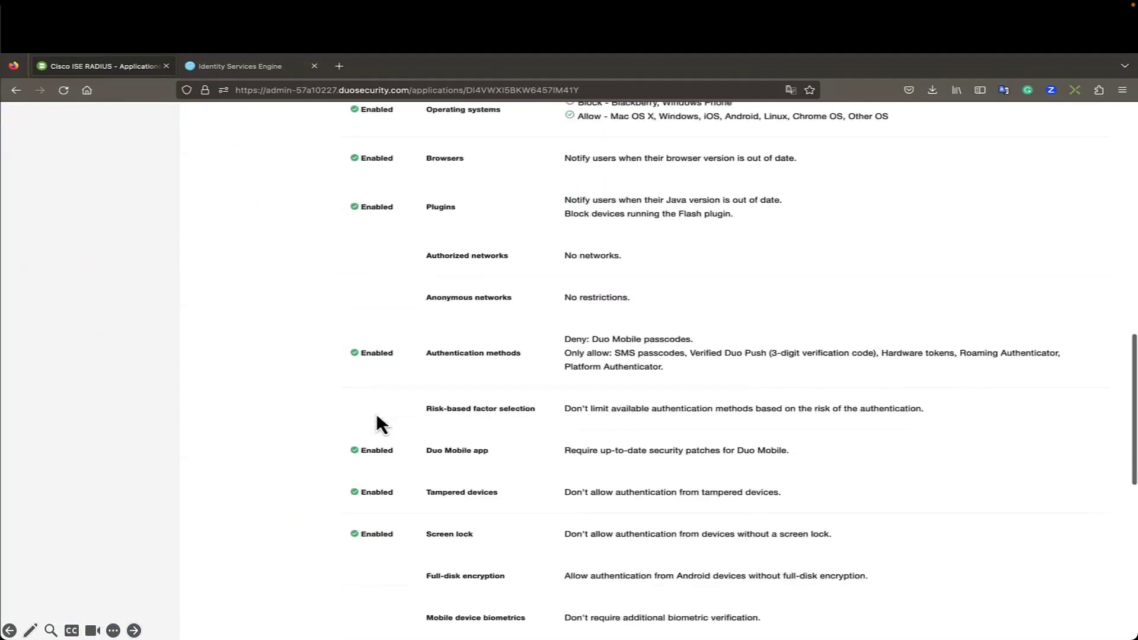
pyautogui.scroll(-5, 377, 417)
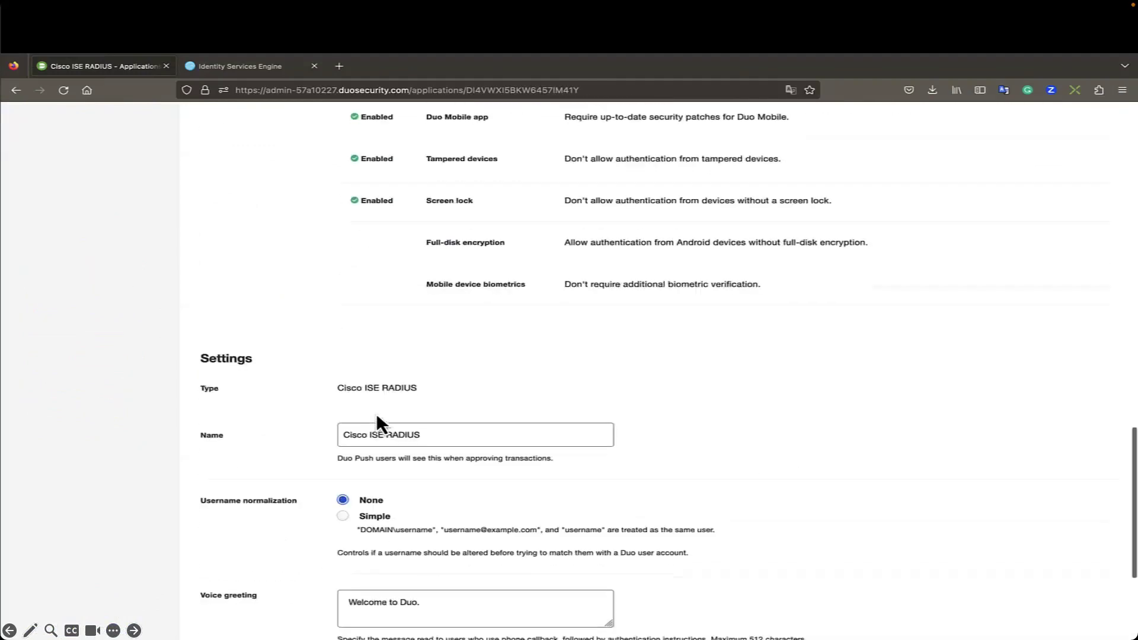
pyautogui.scroll(-4, 377, 418)
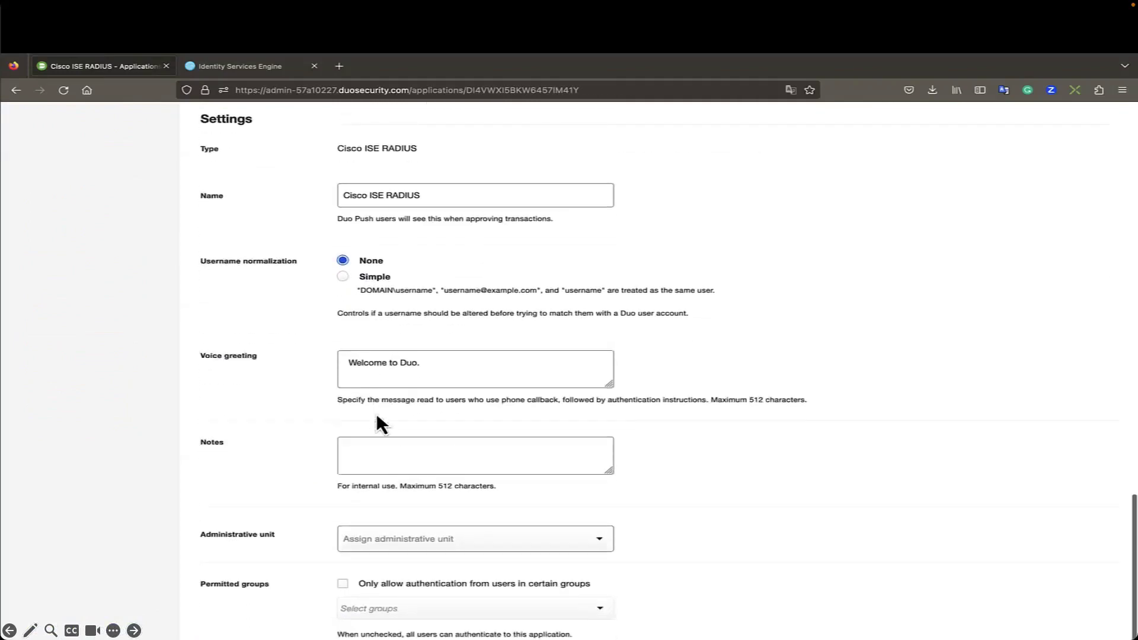
pyautogui.scroll(15, 376, 414)
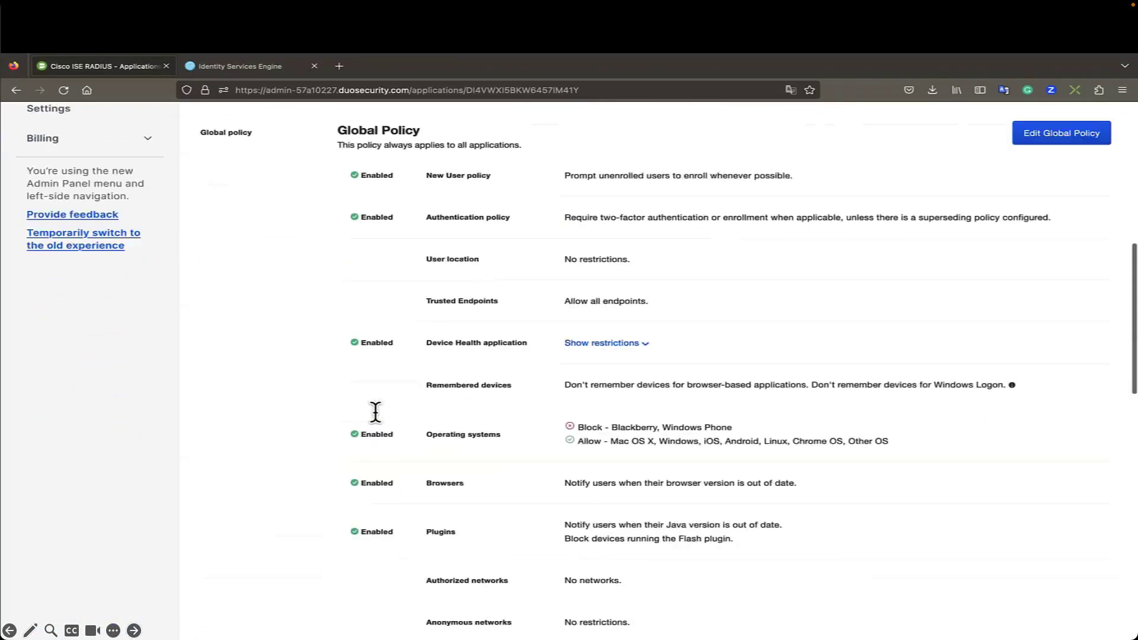
pyautogui.scroll(8, 376, 412)
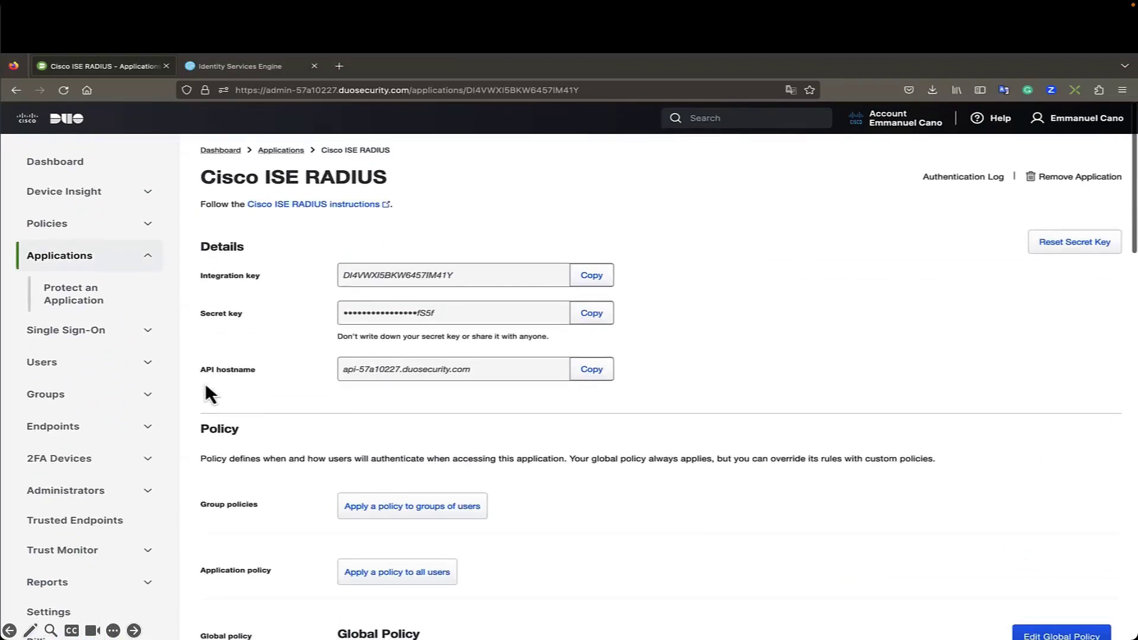
pyautogui.click(100, 337)
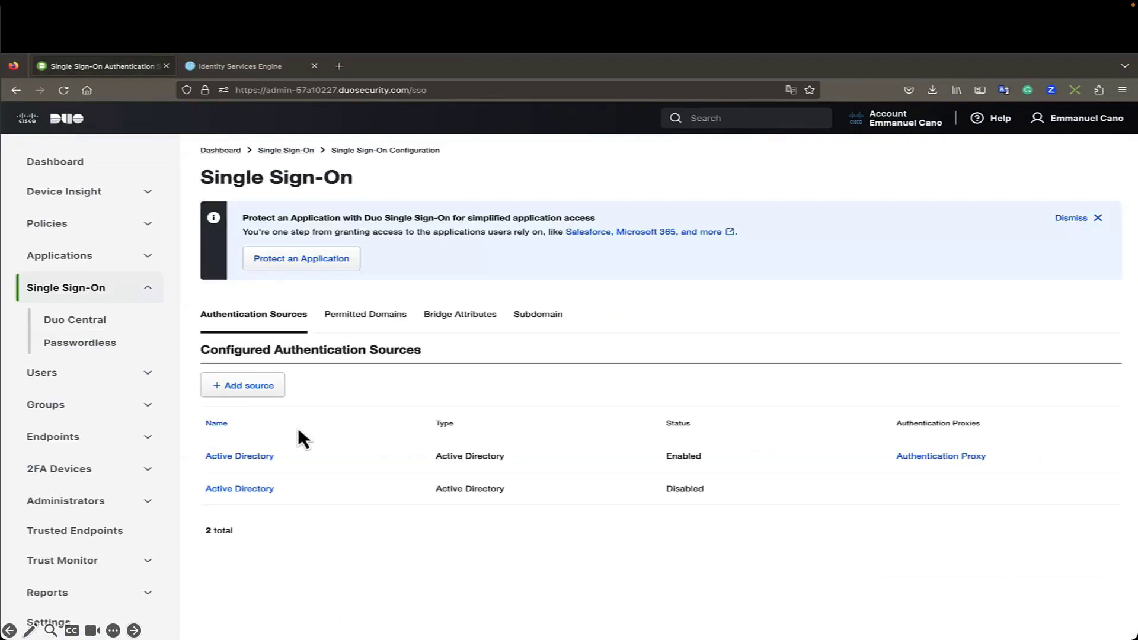
# Open the enabled Active Directory source and compare its Domain Controller IP with the server's ipconfig.
pyautogui.click(252, 460)
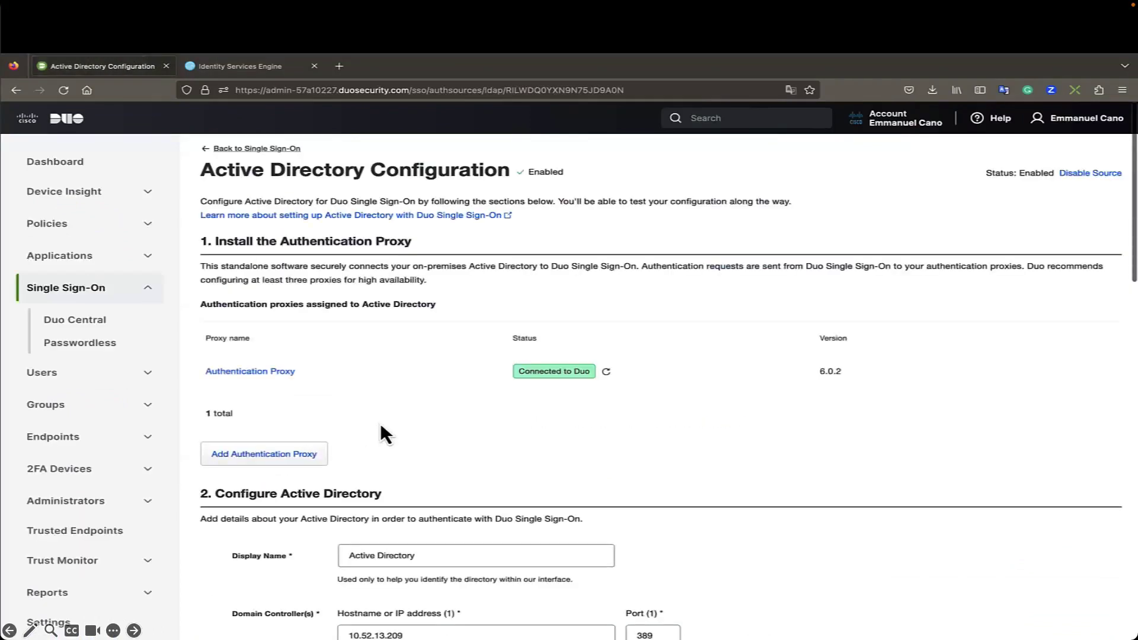
pyautogui.scroll(-1, 381, 426)
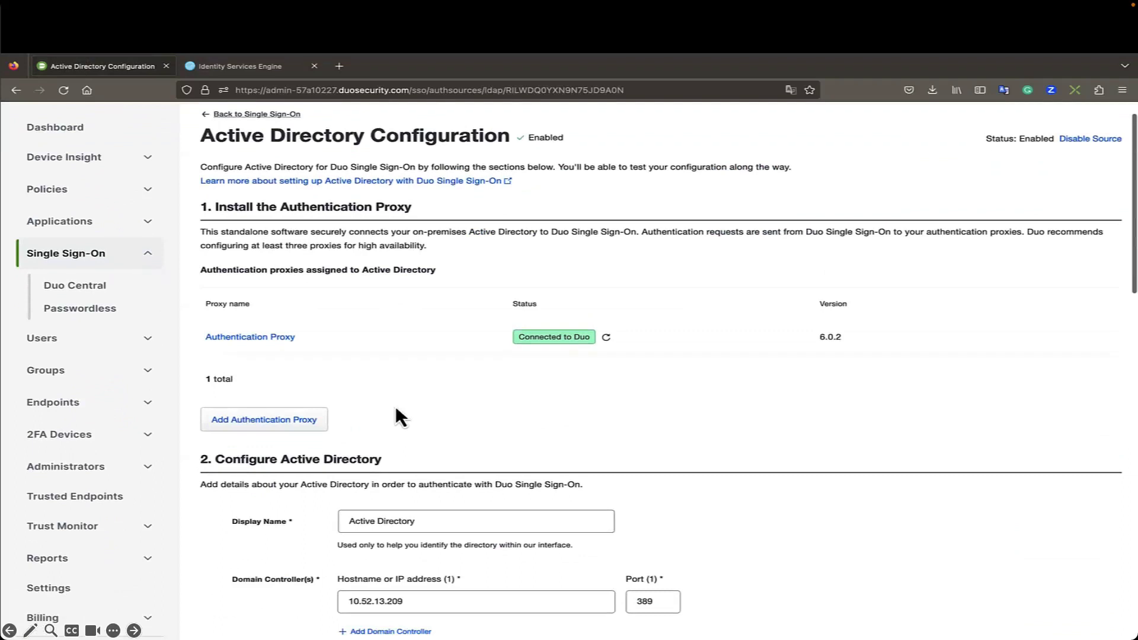
pyautogui.scroll(-2, 396, 417)
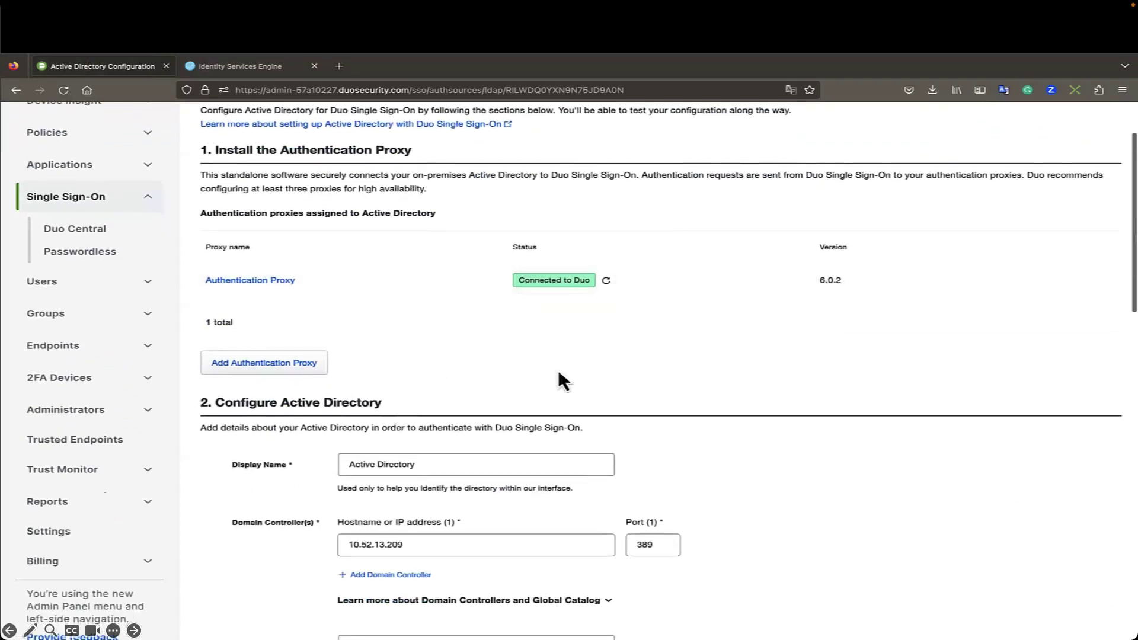
pyautogui.scroll(-4, 574, 391)
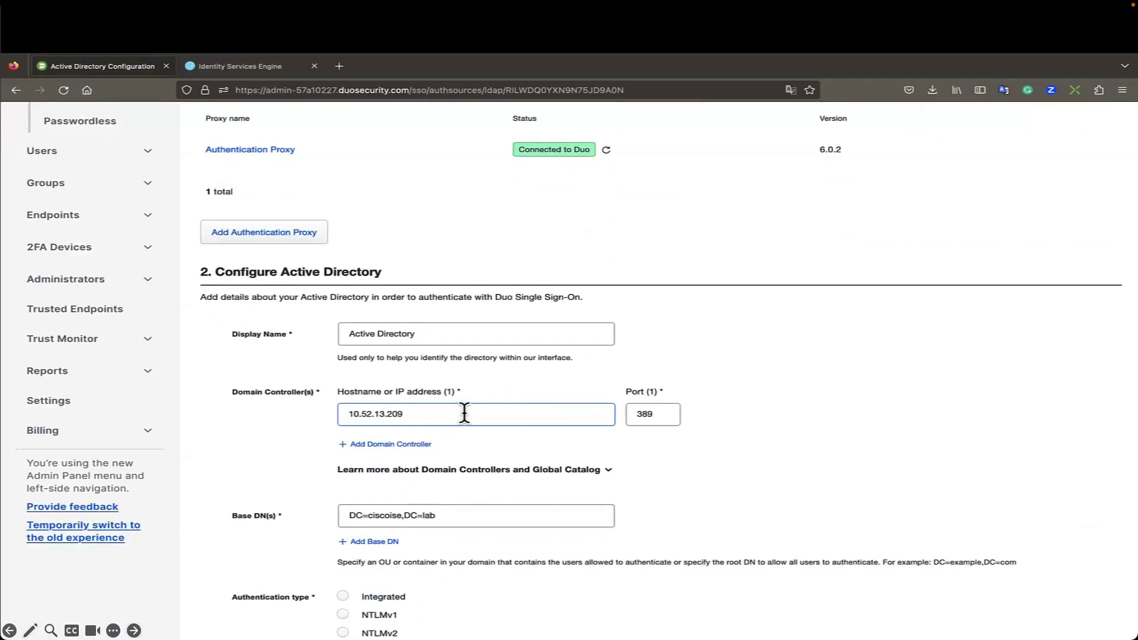
pyautogui.hotkey('ctrl', 'Right')
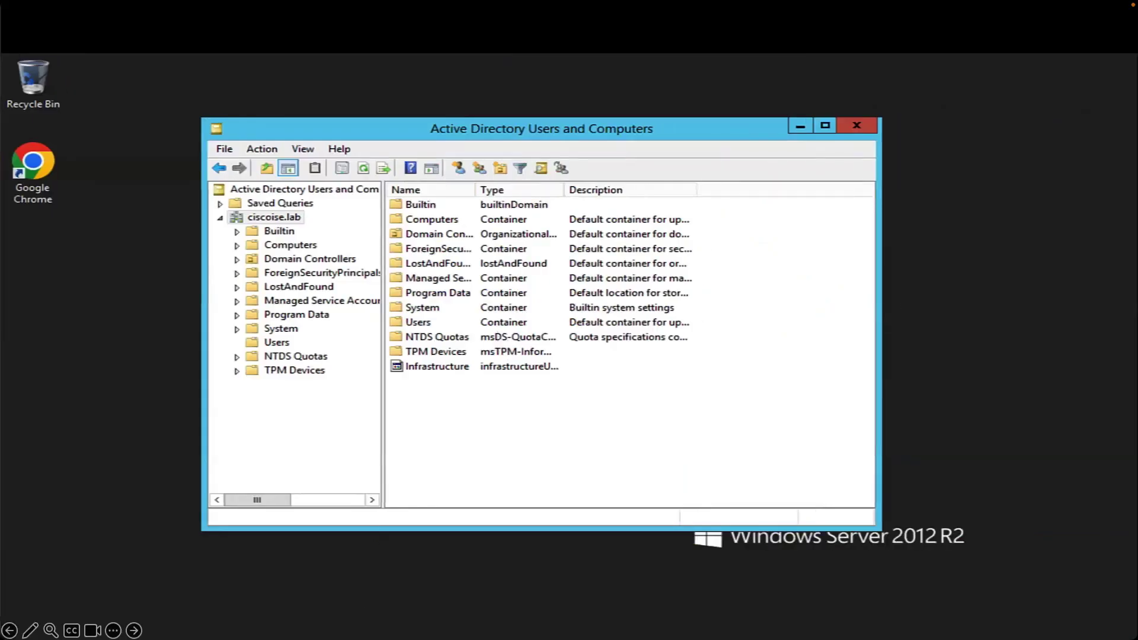
pyautogui.hotkey('alt', 'Tab')
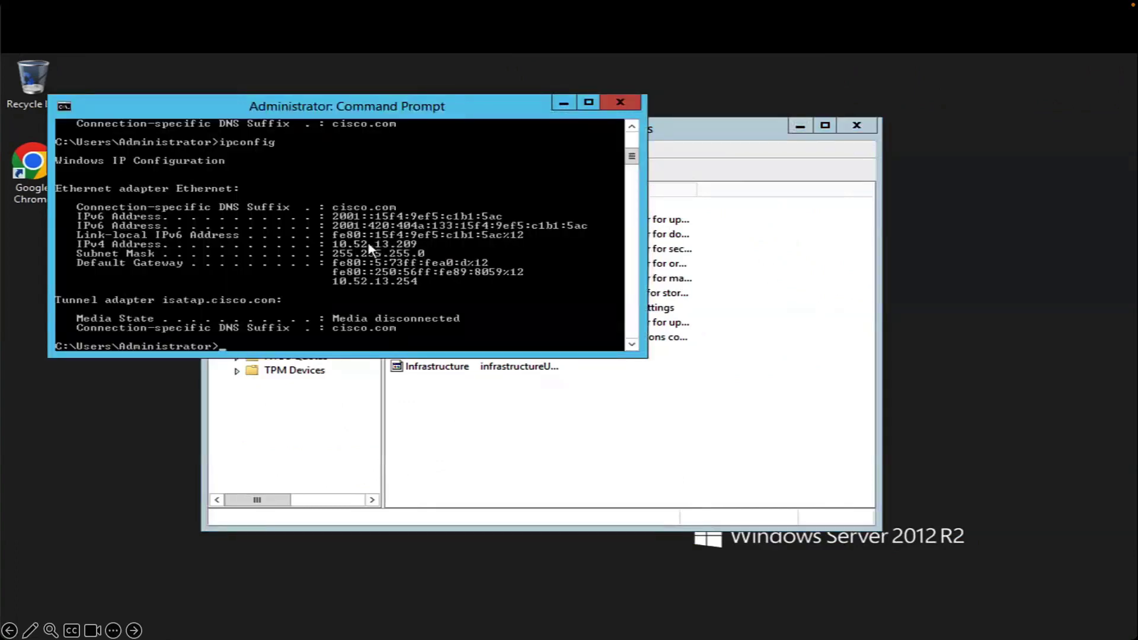
pyautogui.hotkey('ctrl', 'Left')
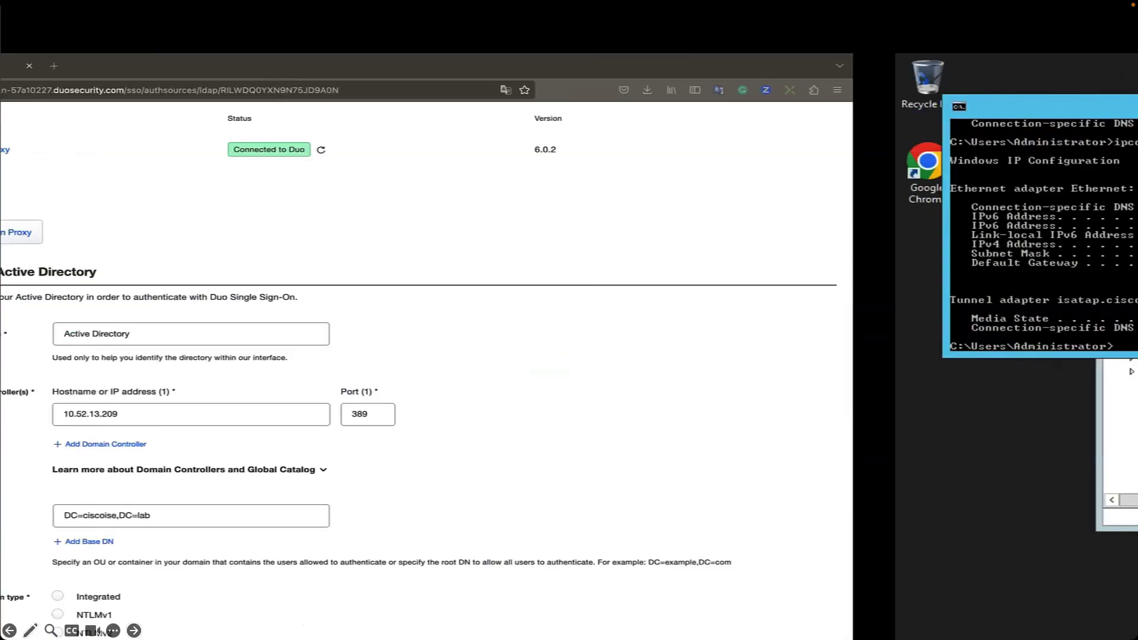
# Review the rest of the Active Directory configuration, then go to the Users list.
pyautogui.scroll(-3, 497, 322)
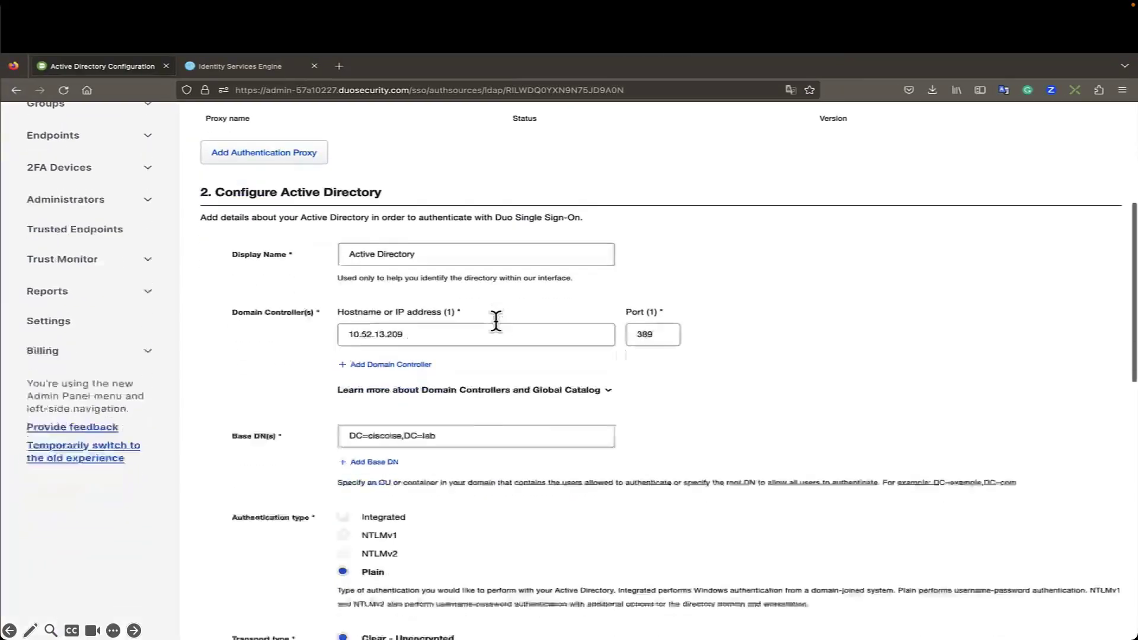
pyautogui.scroll(-1, 520, 427)
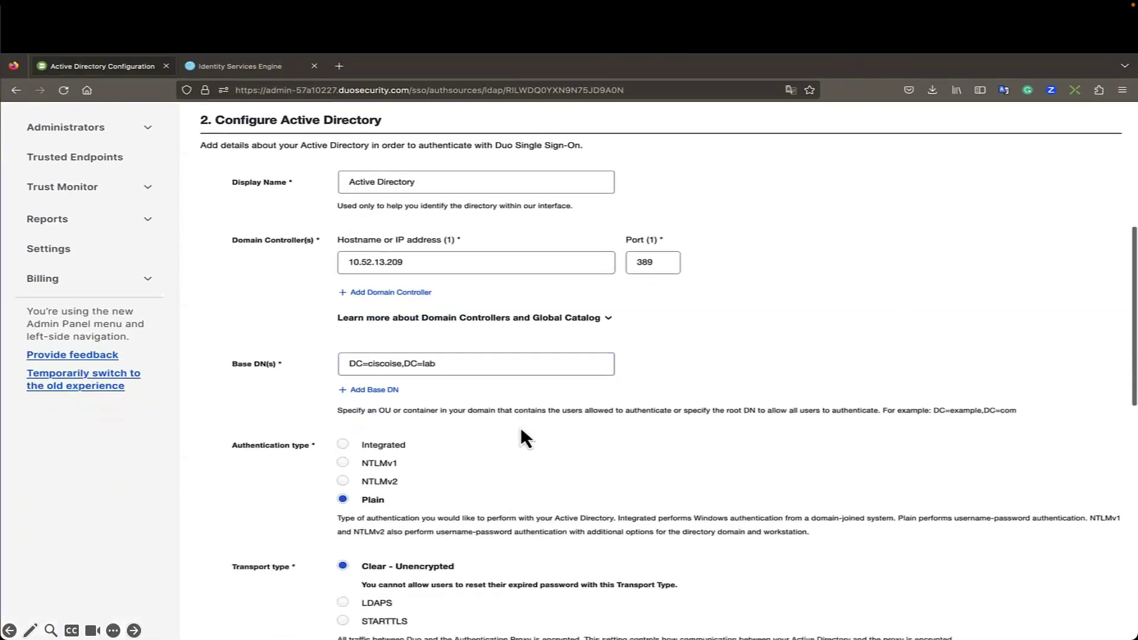
pyautogui.scroll(-3, 521, 430)
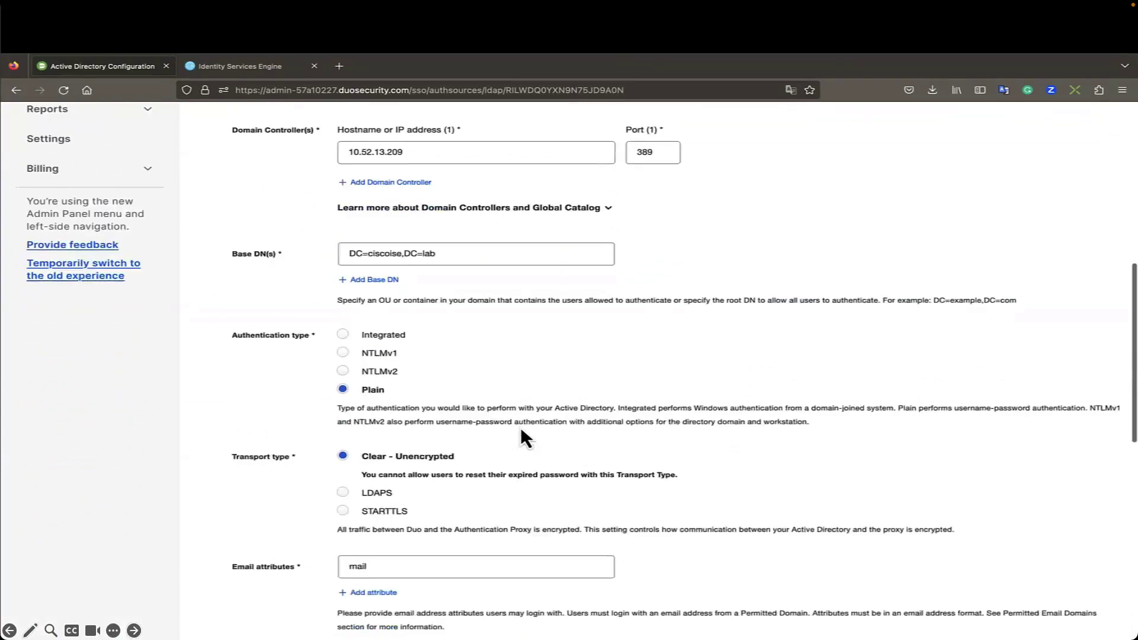
pyautogui.scroll(-1, 521, 439)
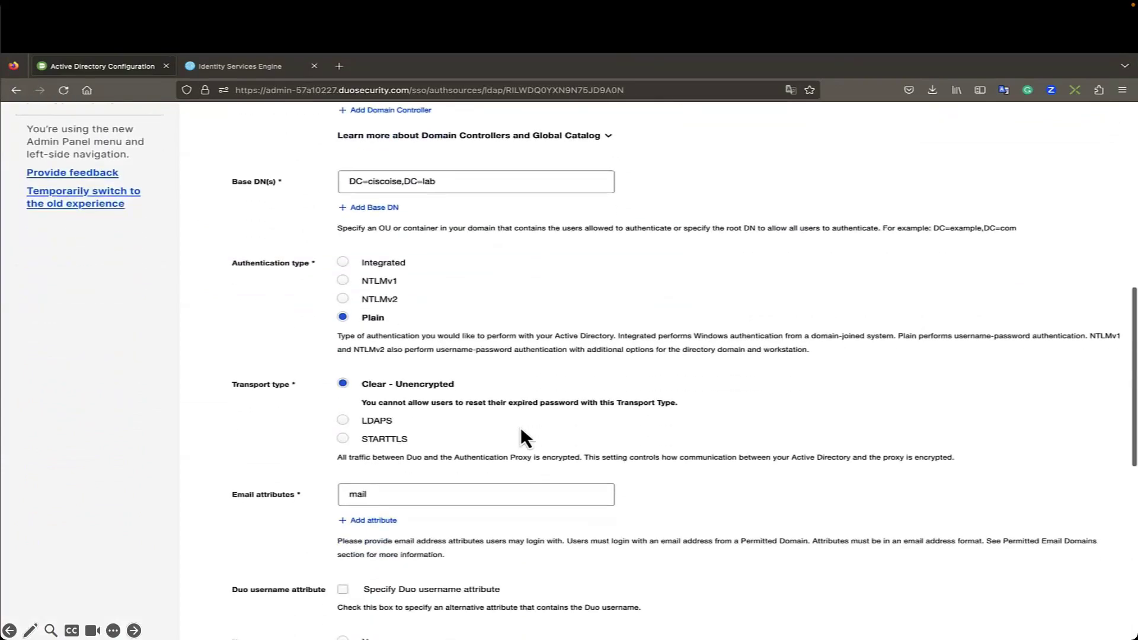
pyautogui.scroll(-4, 521, 429)
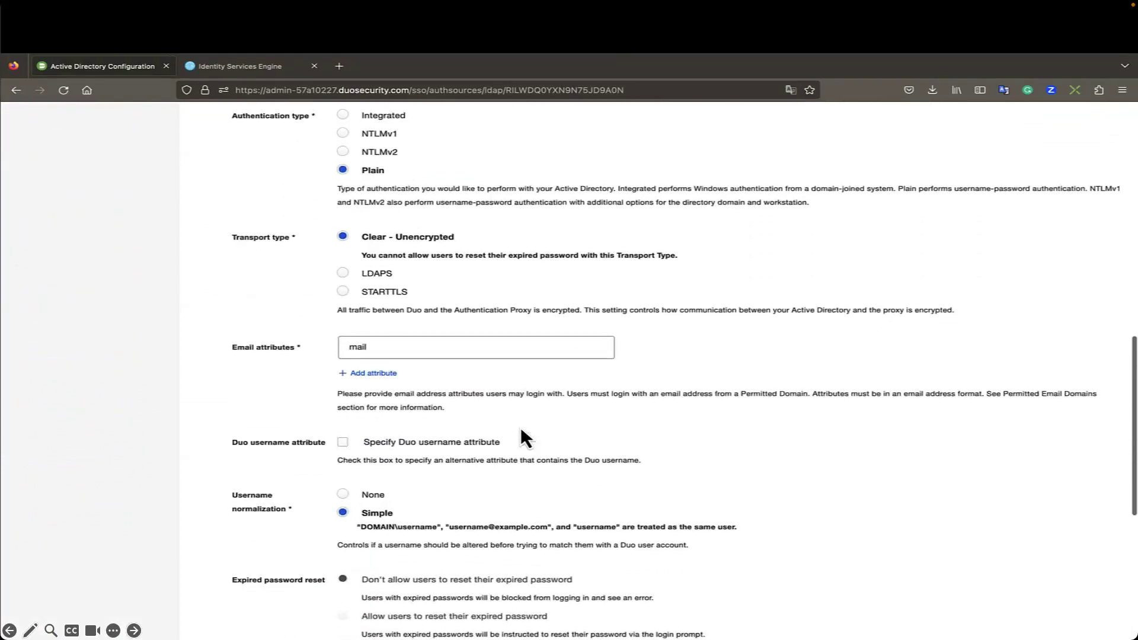
pyautogui.scroll(-3, 522, 432)
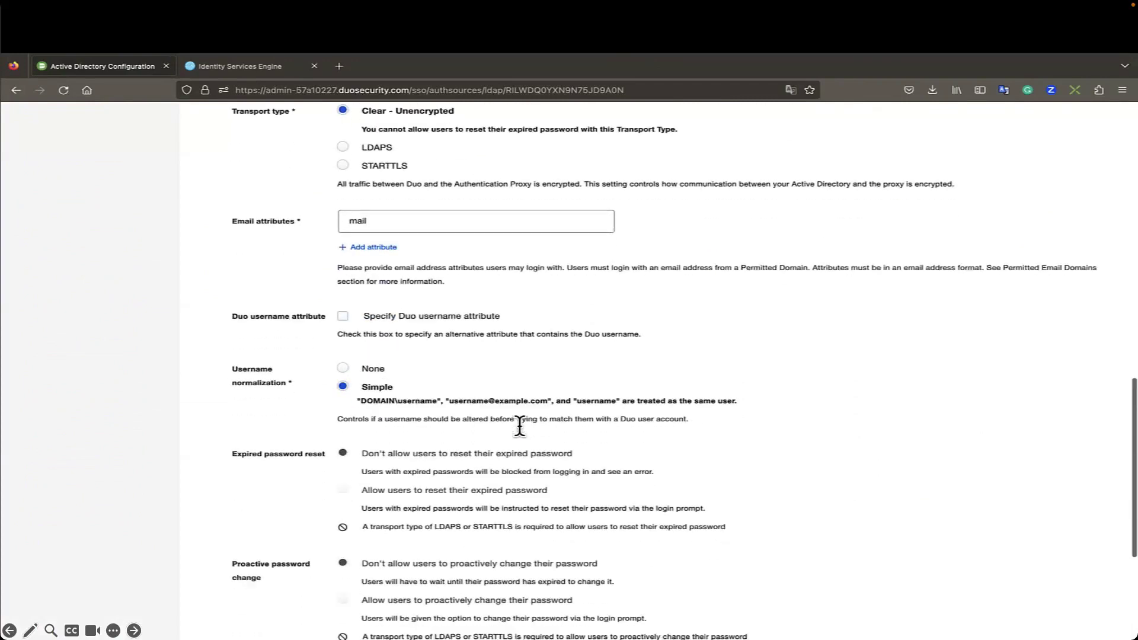
pyautogui.scroll(-5, 519, 425)
pyautogui.scroll(-5, 520, 425)
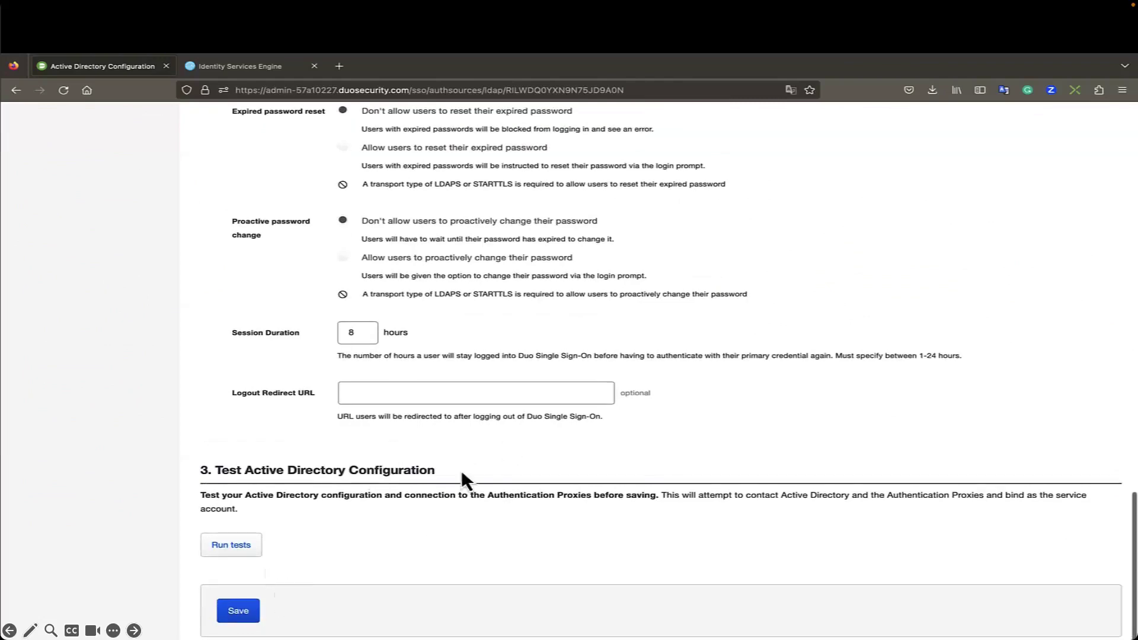
pyautogui.scroll(1, 486, 348)
pyautogui.scroll(20, 486, 349)
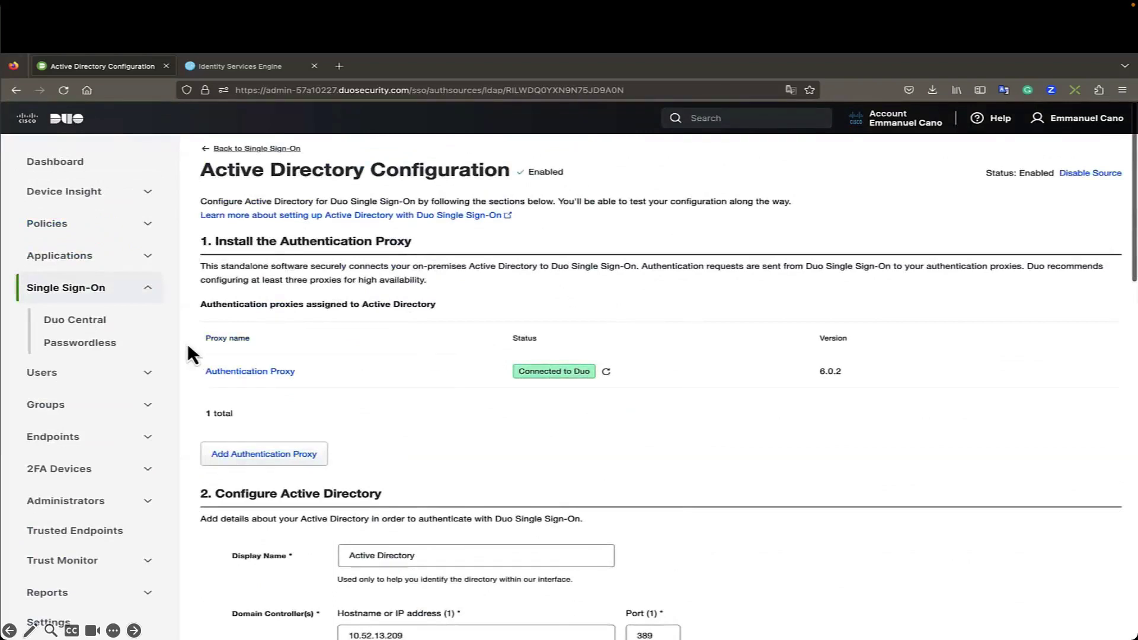
pyautogui.click(82, 289)
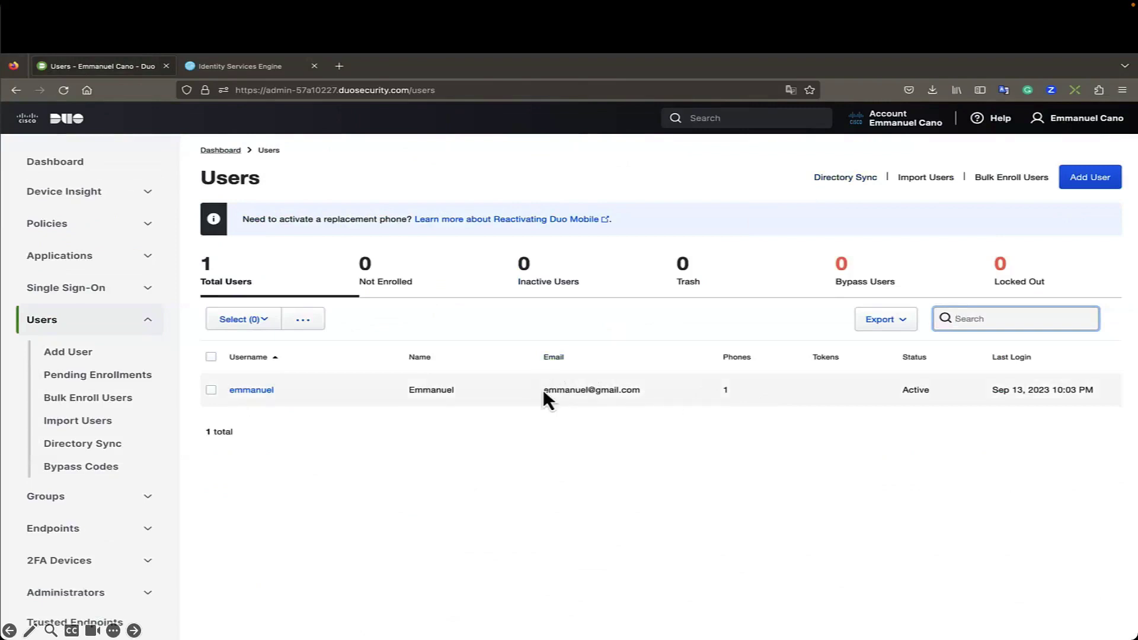
# Open the synced user's details and confirm the account was imported by AD Sync.
pyautogui.moveTo(543, 389); pyautogui.dragTo(646, 393)
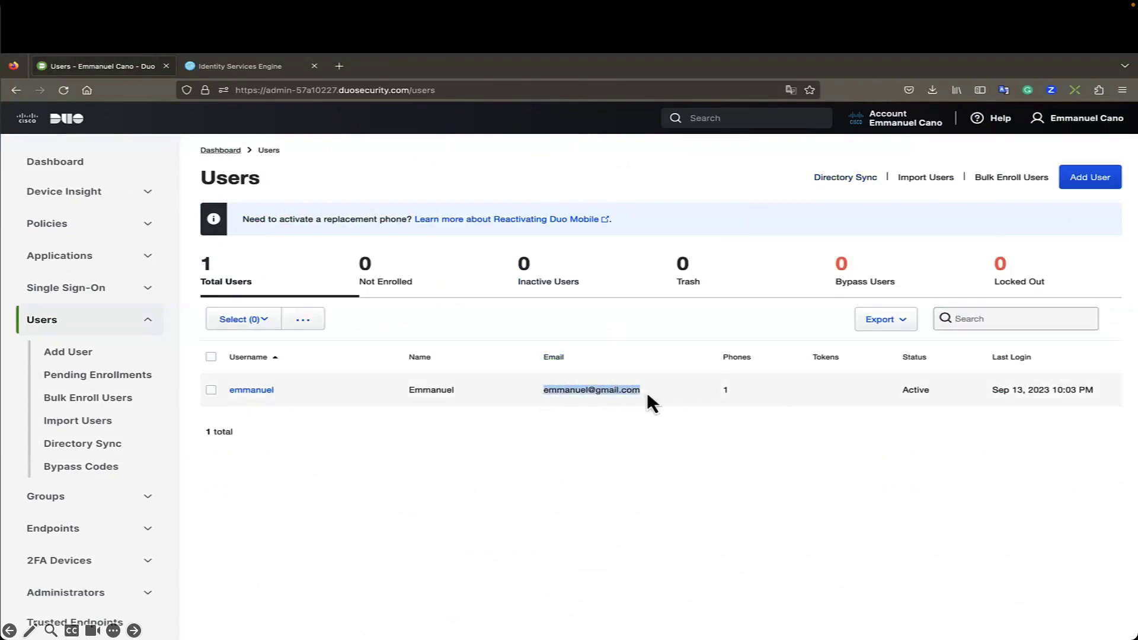
pyautogui.click(272, 391)
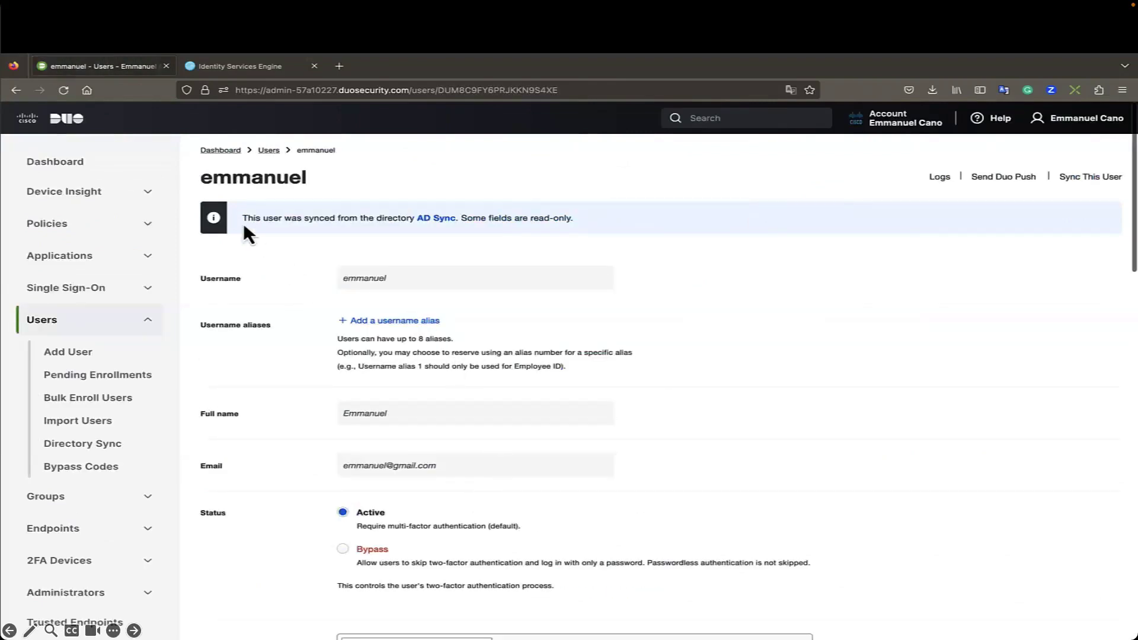
pyautogui.moveTo(243, 219); pyautogui.dragTo(468, 368)
pyautogui.scroll(-2, 469, 314)
pyautogui.scroll(-2, 470, 315)
pyautogui.scroll(-2, 503, 424)
pyautogui.scroll(-1, 505, 428)
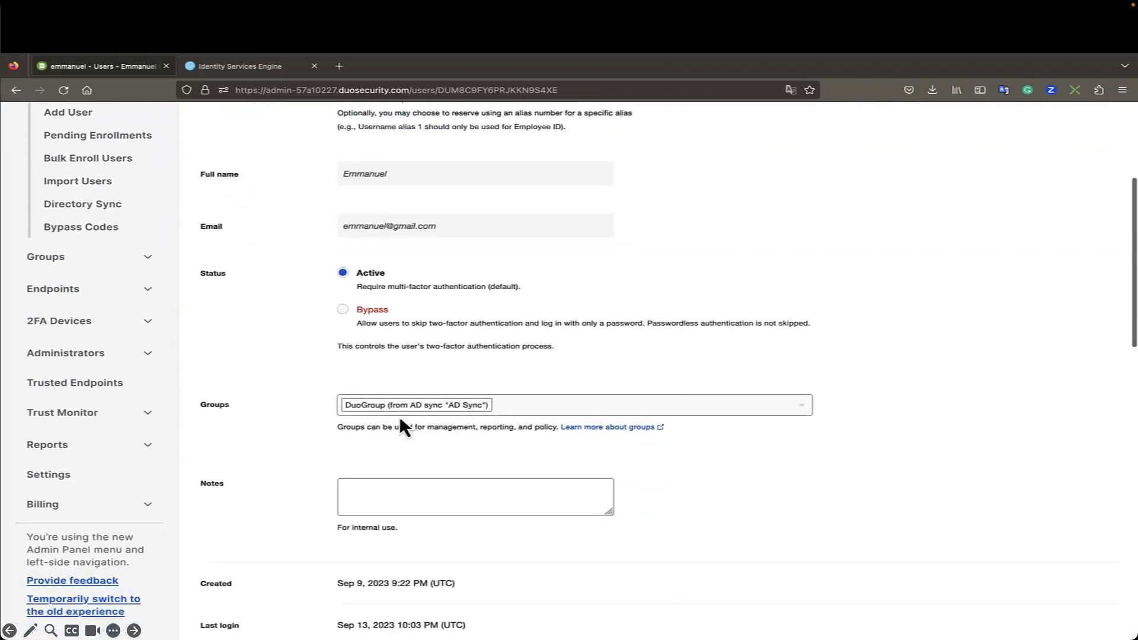
# Confirm the user's DuoGroup membership, save the changes, and go to Directory Sync.
pyautogui.moveTo(415, 410); pyautogui.dragTo(467, 414)
pyautogui.scroll(-5, 467, 414)
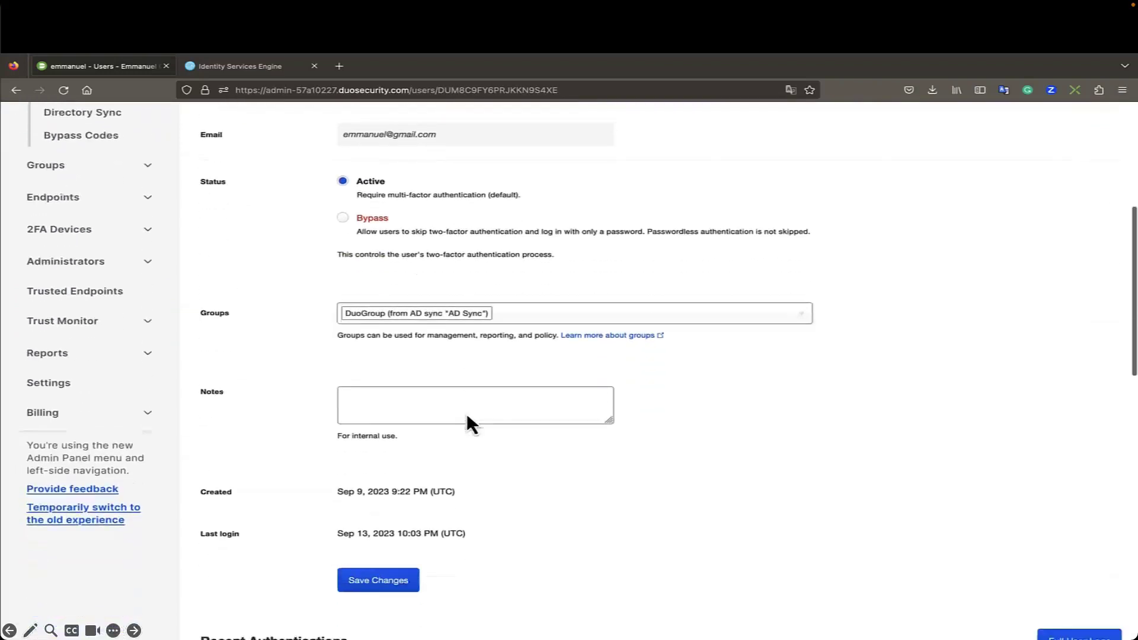
pyautogui.scroll(3, 467, 413)
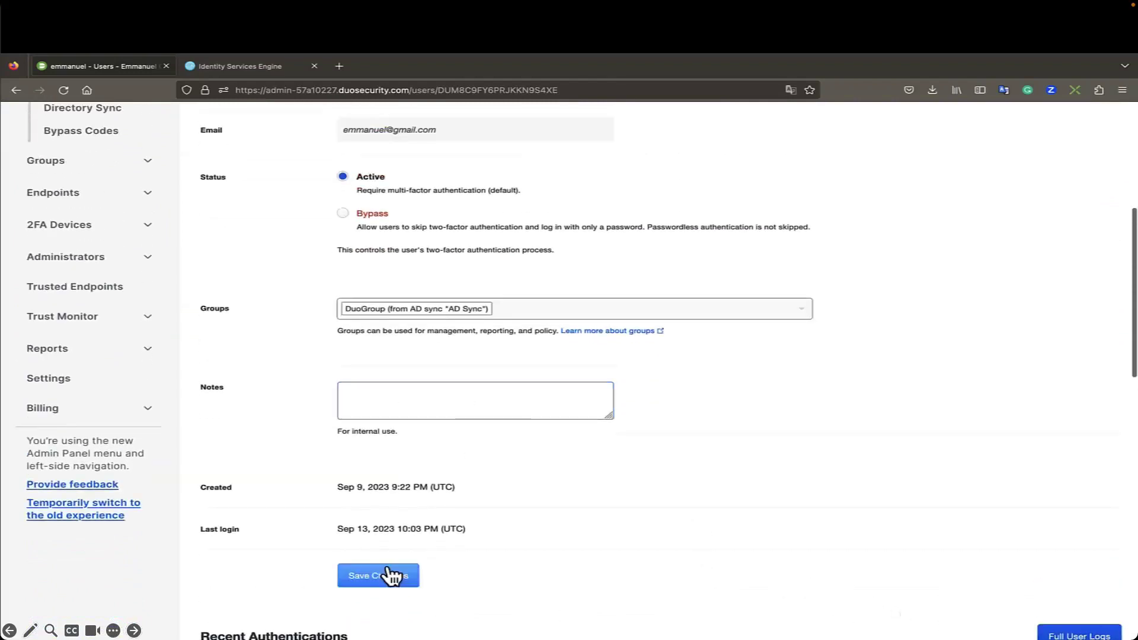
pyautogui.click(391, 575)
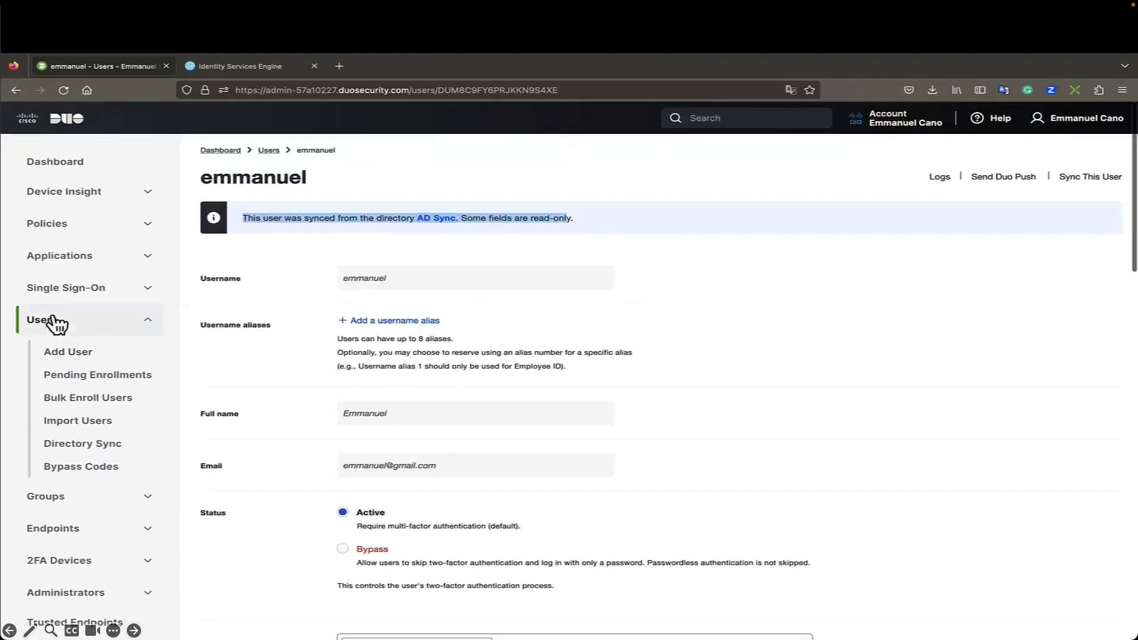
pyautogui.click(90, 441)
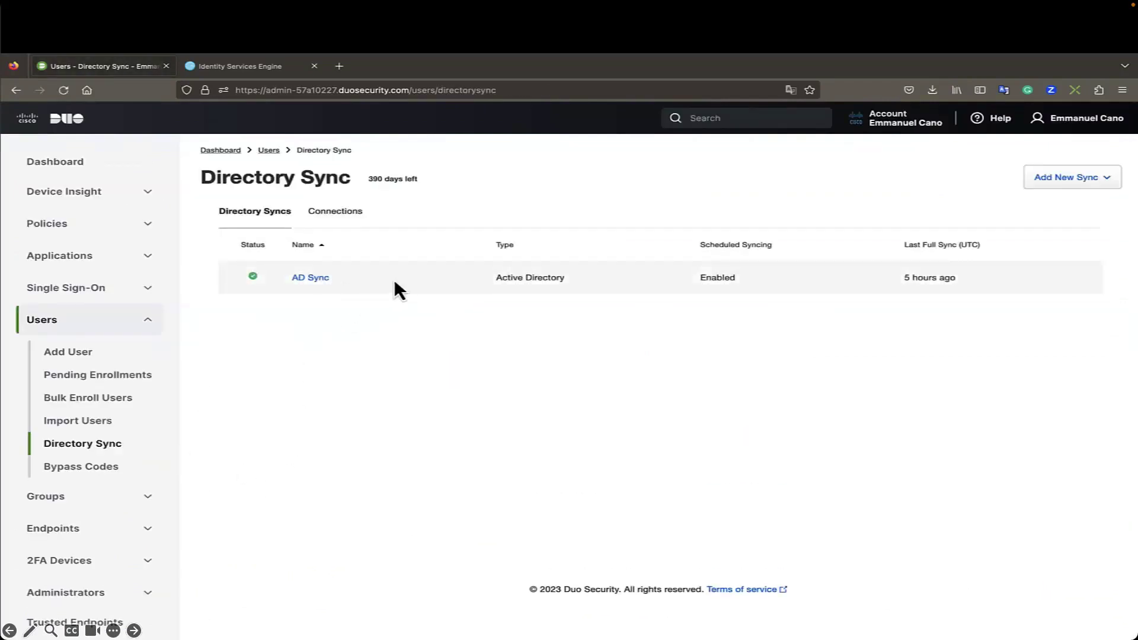
# Open AD Sync and confirm it is Connected to Duo with directory server 10.52.13.209.
pyautogui.click(313, 278)
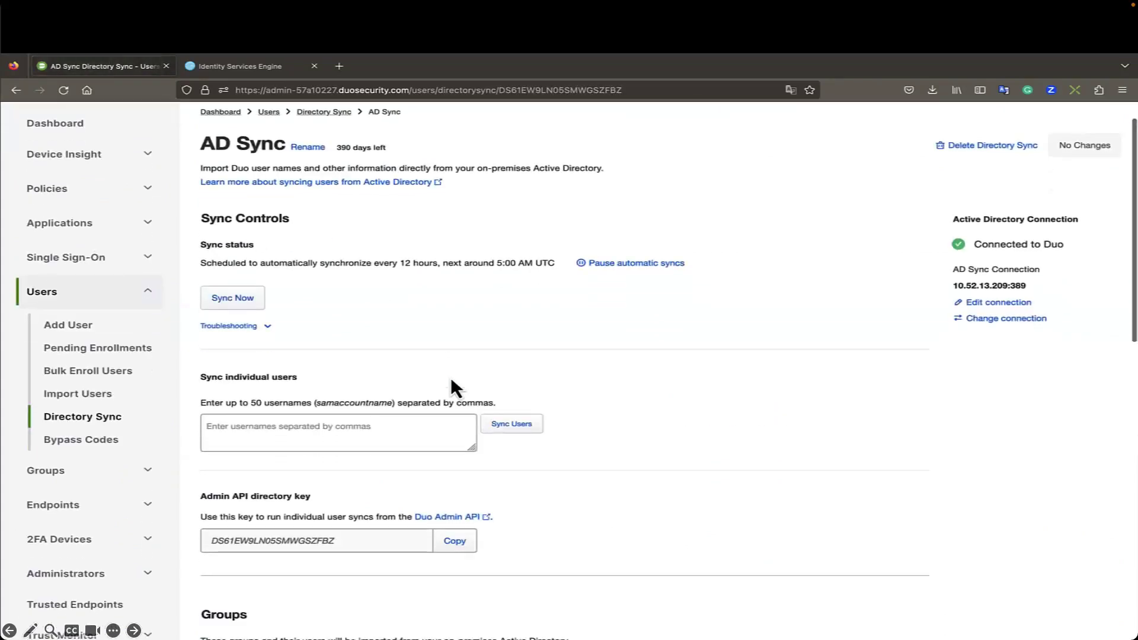
pyautogui.scroll(-1, 452, 383)
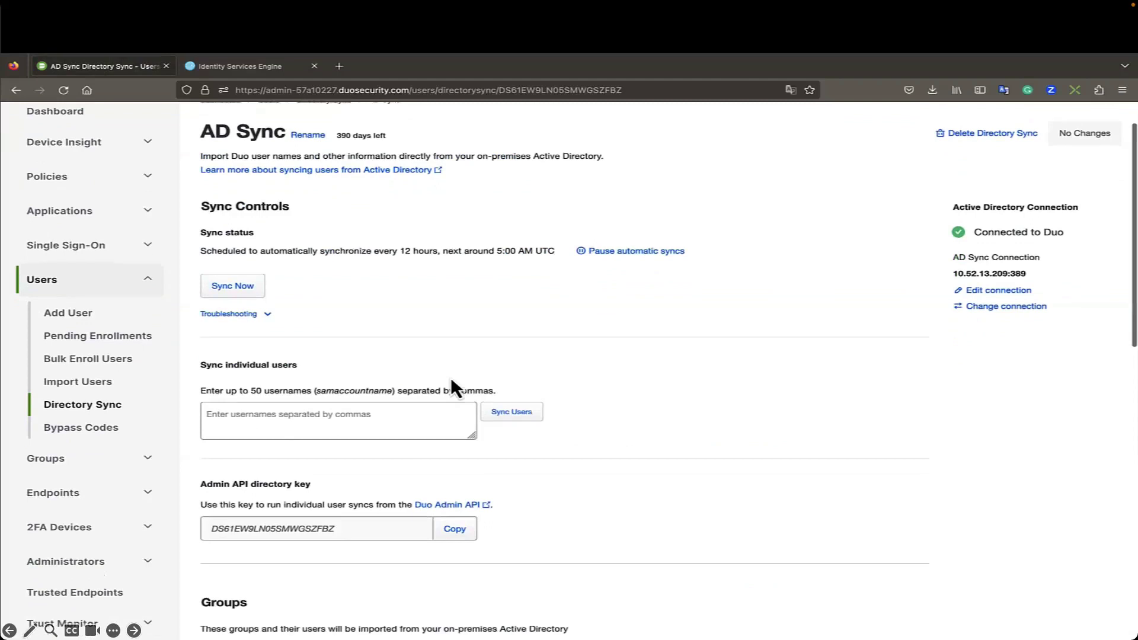
pyautogui.moveTo(976, 231); pyautogui.dragTo(1068, 238)
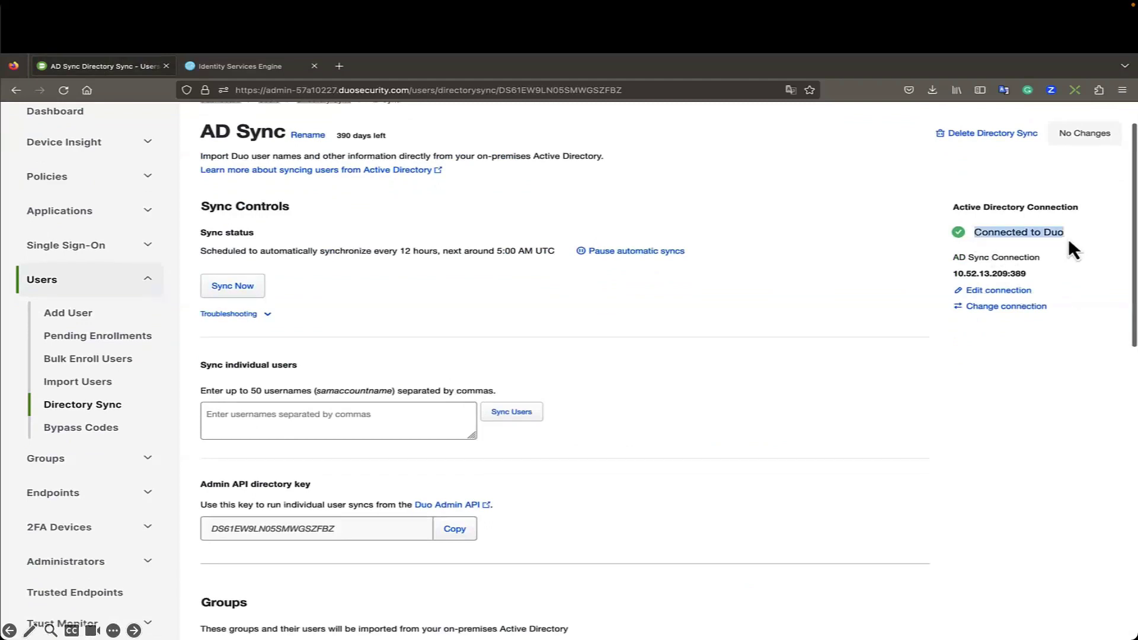
pyautogui.moveTo(953, 274); pyautogui.dragTo(1005, 274)
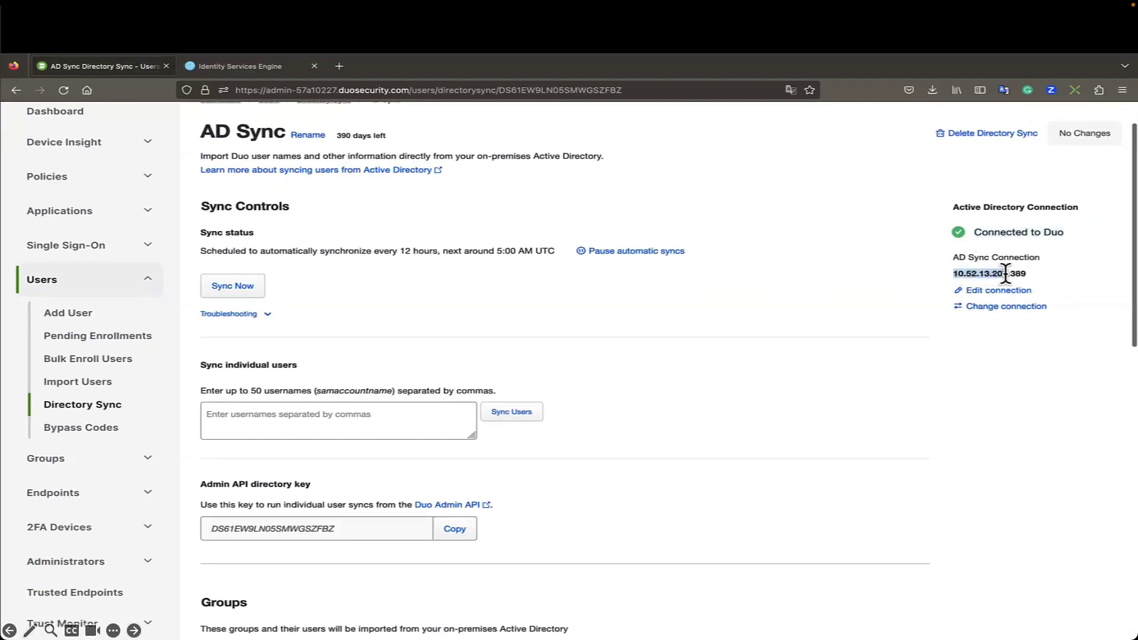
pyautogui.click(792, 414)
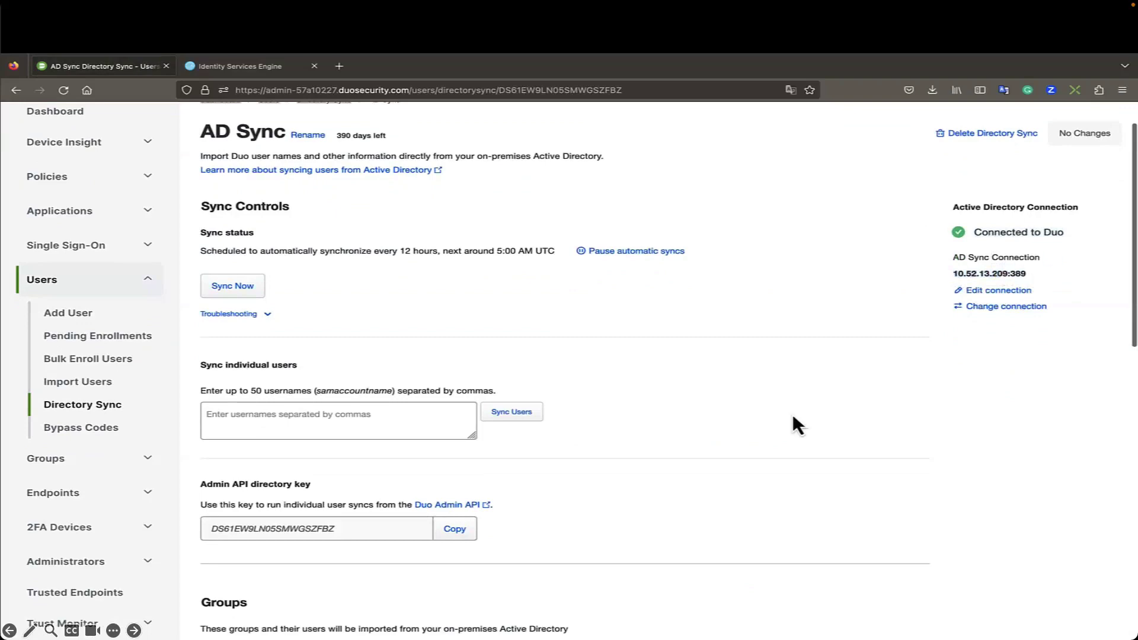
# Review DuoGroup as the synced group and the Synced Attributes, then return to the Dashboard.
pyautogui.scroll(-4, 792, 414)
pyautogui.click(792, 416)
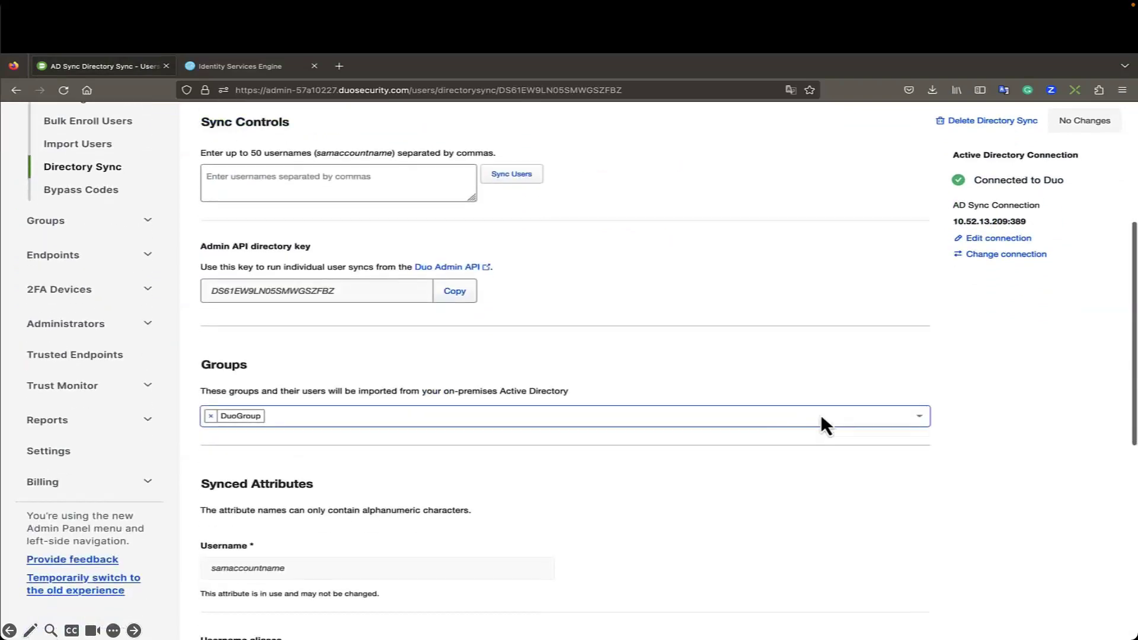
pyautogui.scroll(-3, 812, 423)
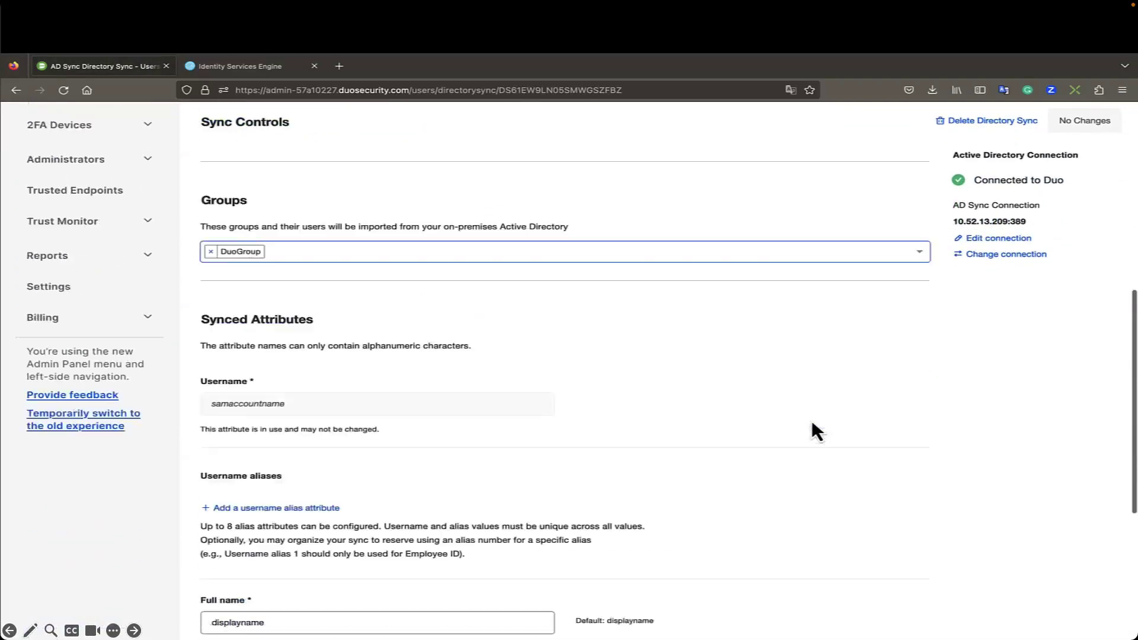
pyautogui.scroll(-2, 812, 423)
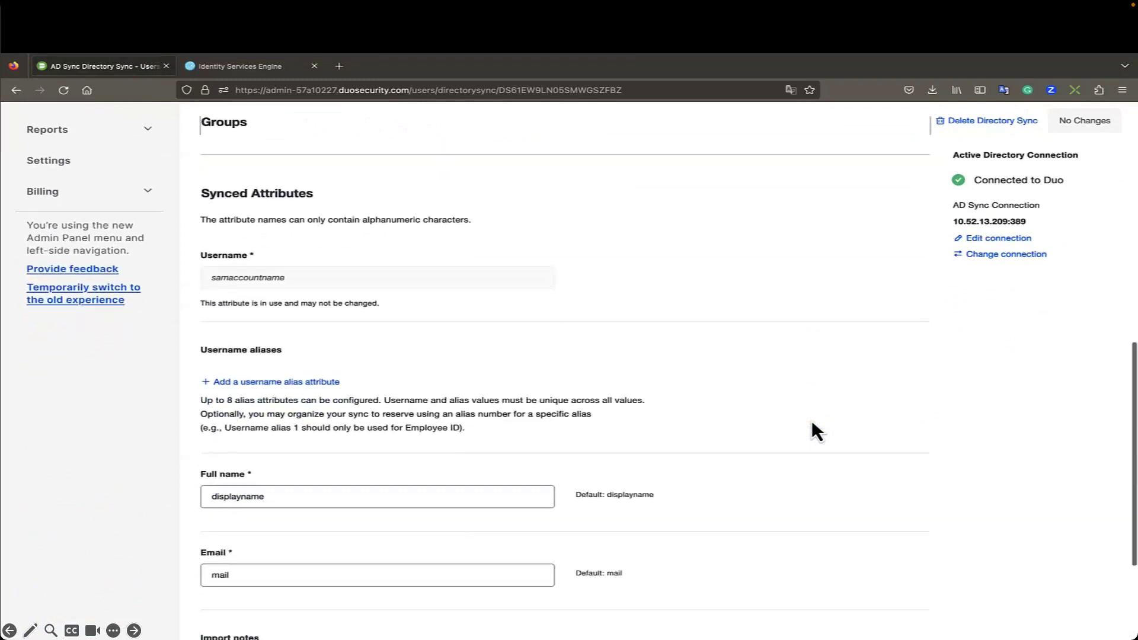
pyautogui.scroll(-3, 812, 423)
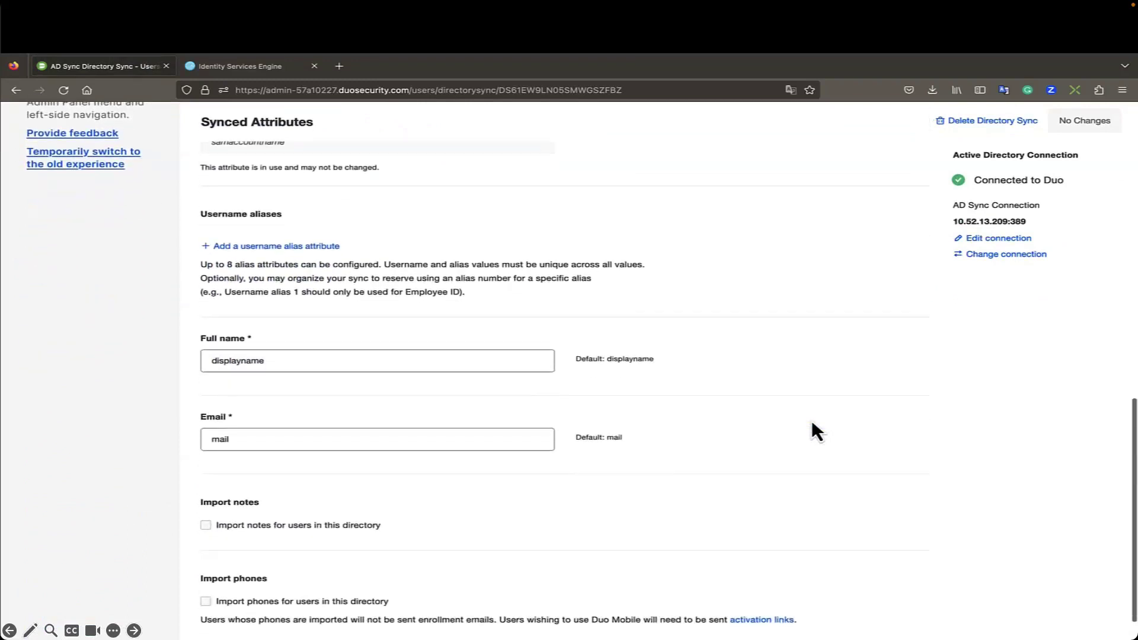
pyautogui.scroll(-2, 812, 423)
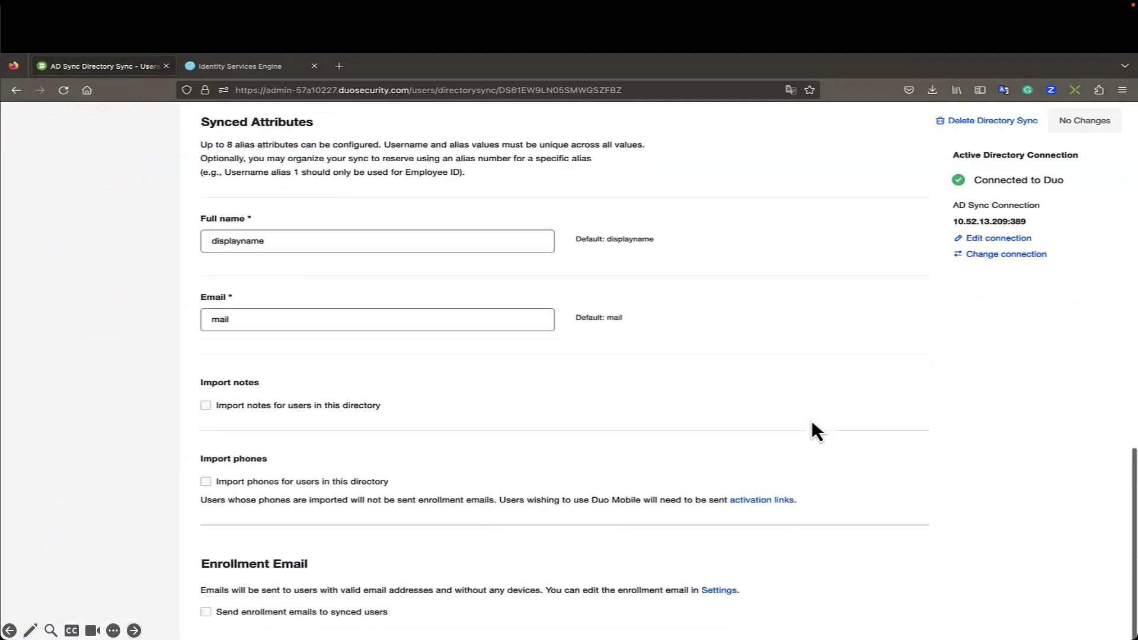
pyautogui.scroll(10, 812, 423)
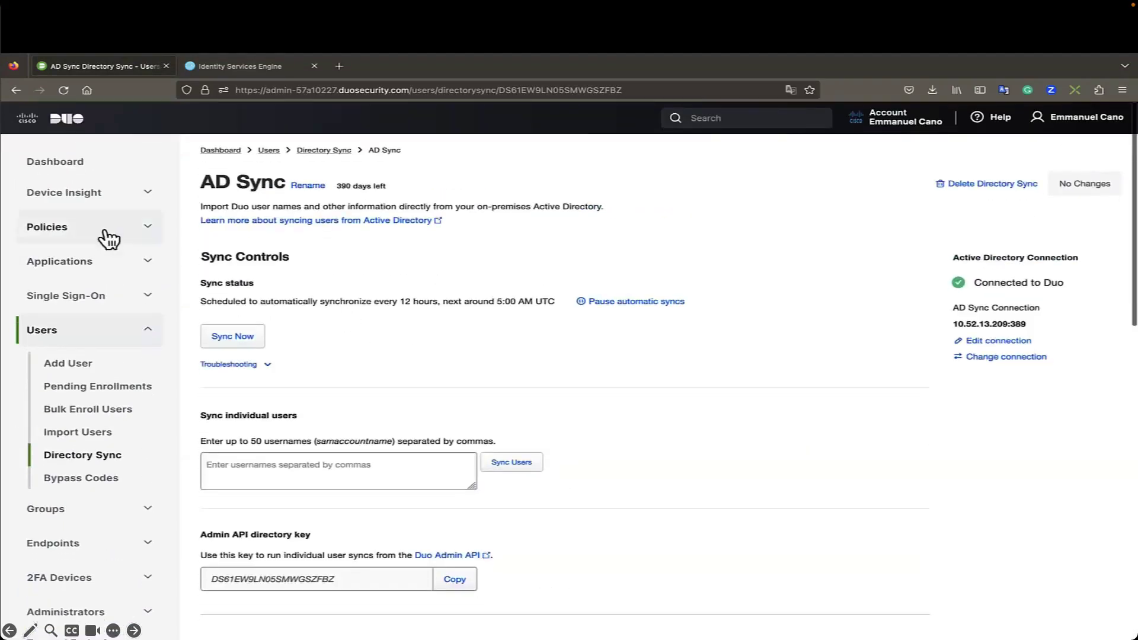
pyautogui.click(67, 164)
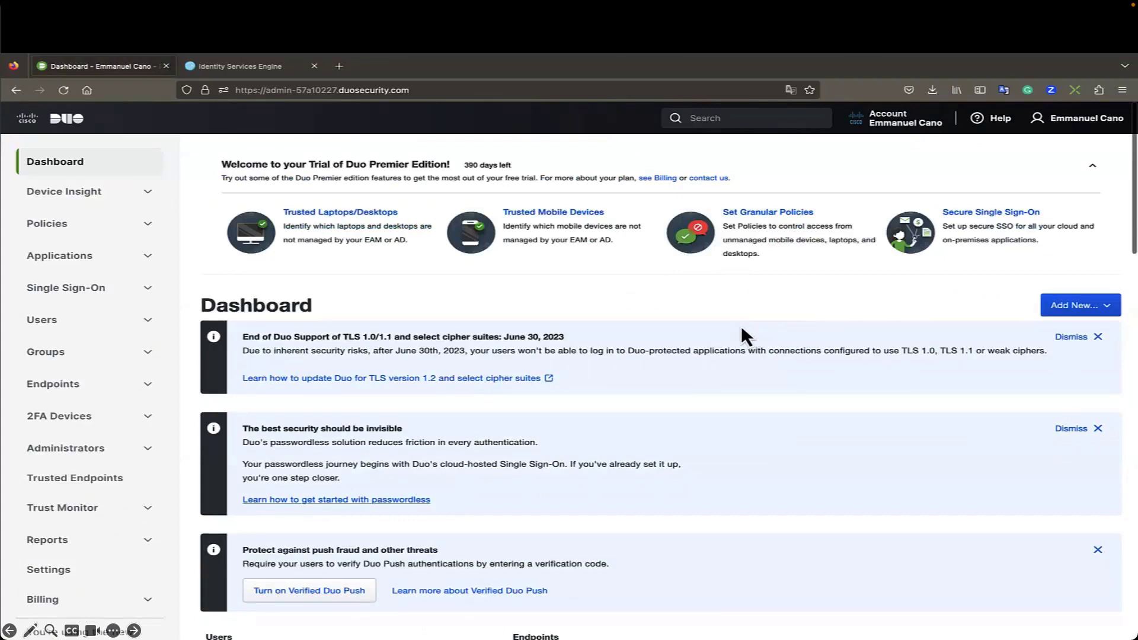
# Copy the 'cd /opt/duoauthproxy/conf' line from Duo Notes-Webinar.sh for the Ubuntu session.
pyautogui.hotkey('ctrl', 'Right')
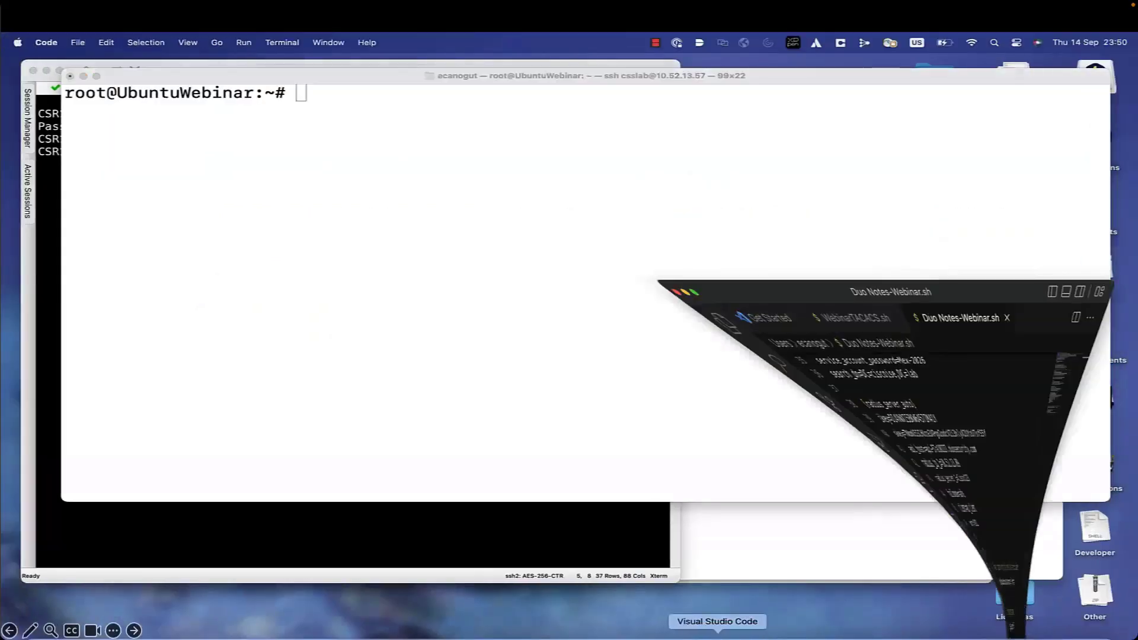
pyautogui.scroll(-7, 770, 355)
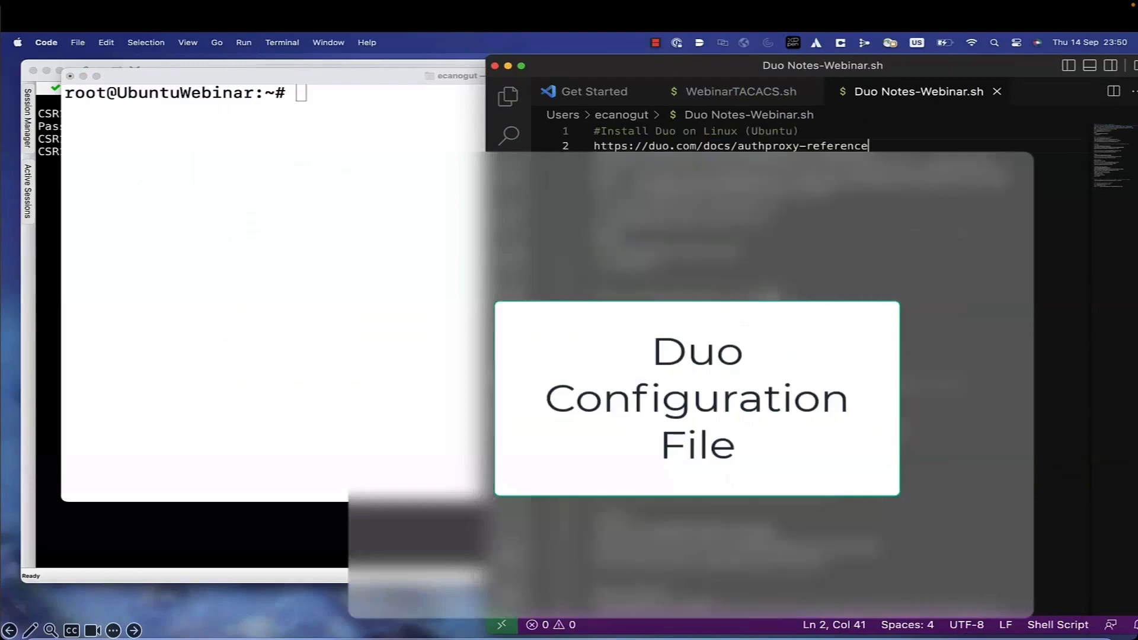
pyautogui.scroll(12, 770, 355)
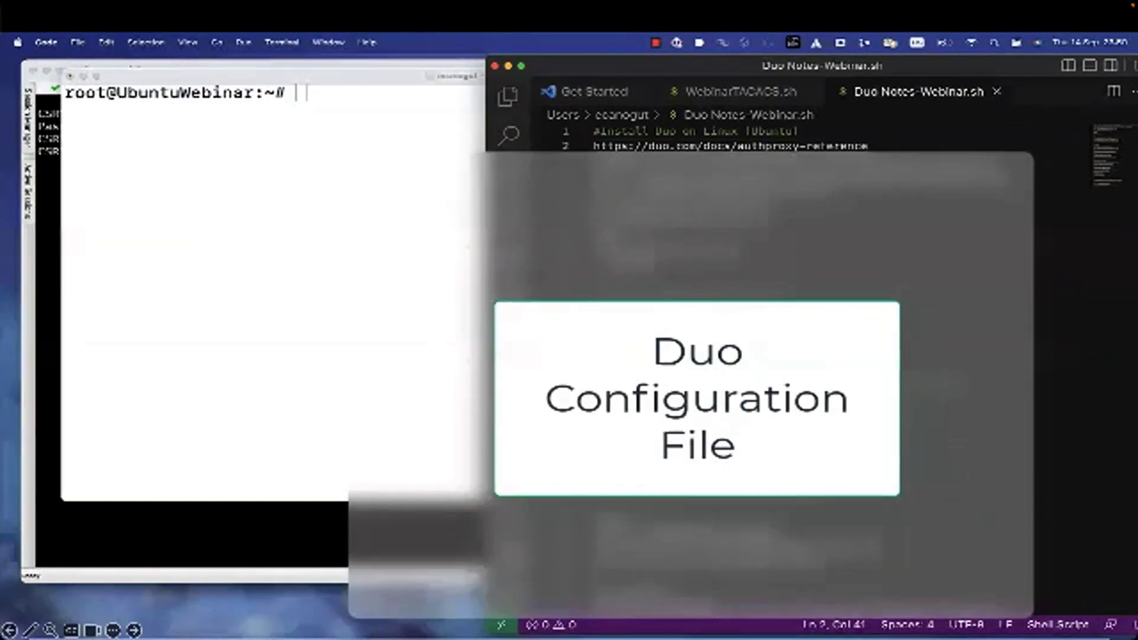
pyautogui.scroll(-6, 771, 356)
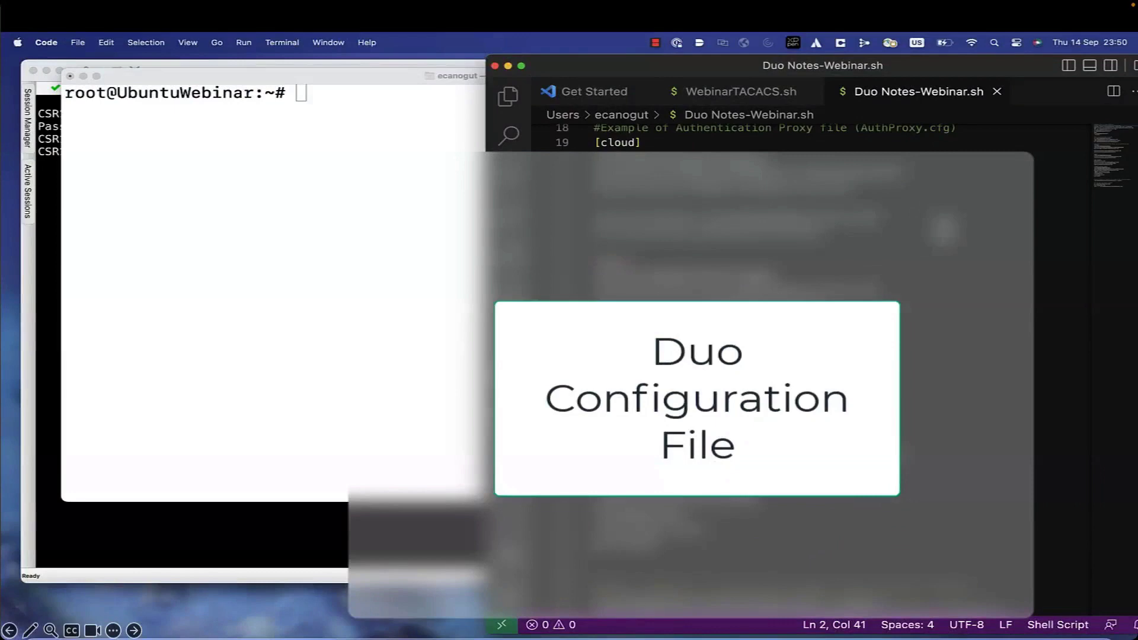
pyautogui.scroll(6, 770, 355)
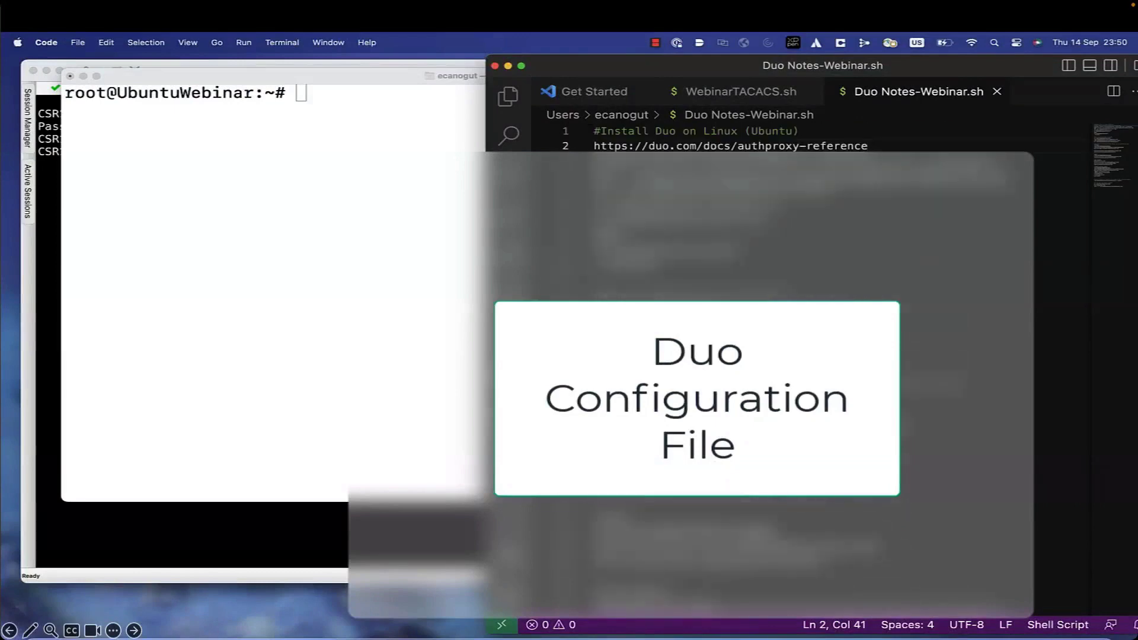
pyautogui.moveTo(764, 310); pyautogui.dragTo(594, 309)
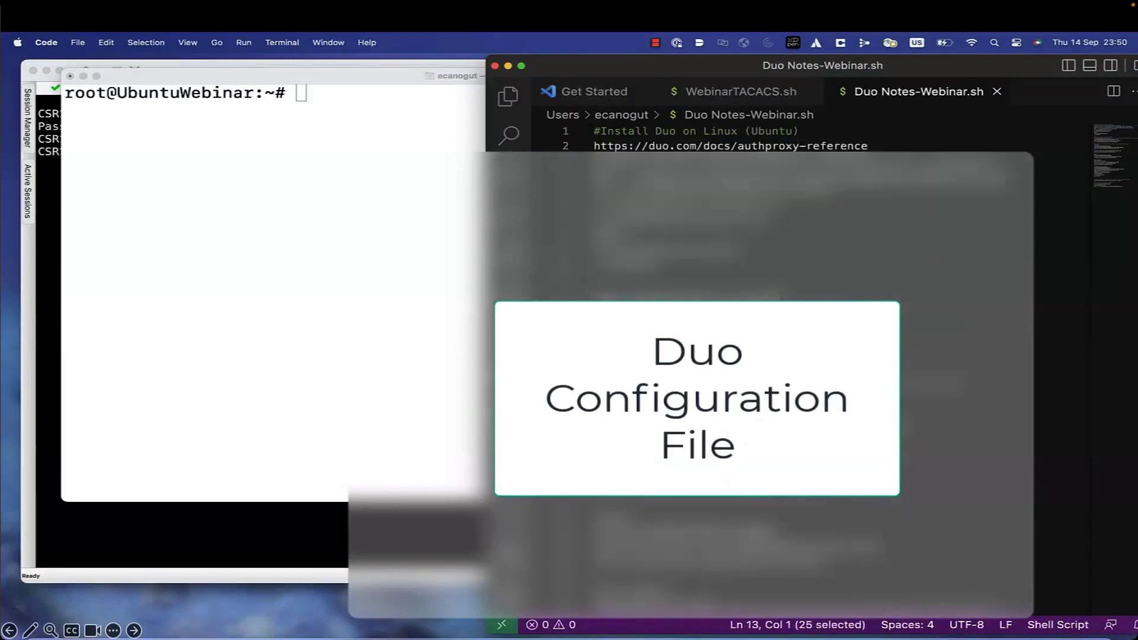
pyautogui.click(353, 133)
# Change into /opt/duoauthproxy/conf and list its files with ls.
pyautogui.rightClick(375, 120)
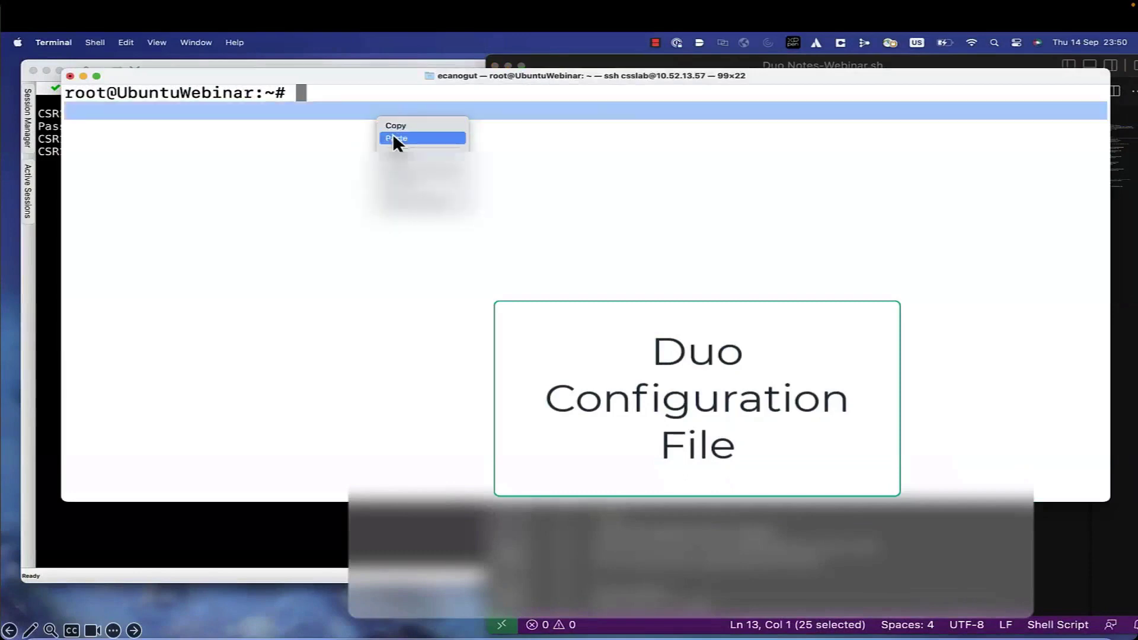
pyautogui.click(396, 138)
pyautogui.press('Return')
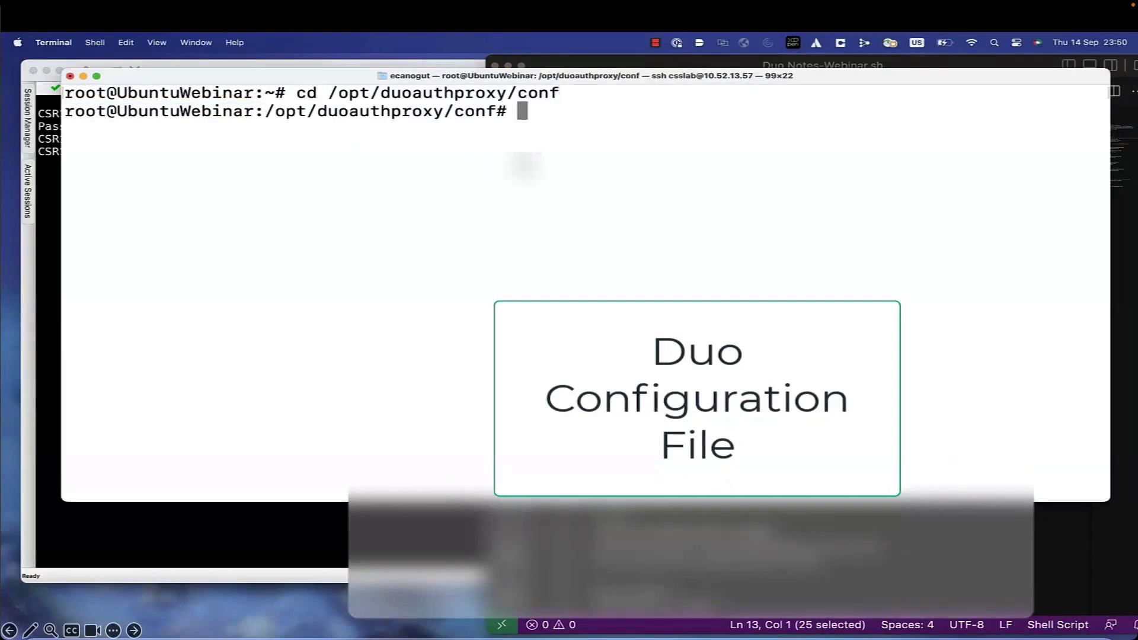
pyautogui.write('ls')
pyautogui.press('Return')
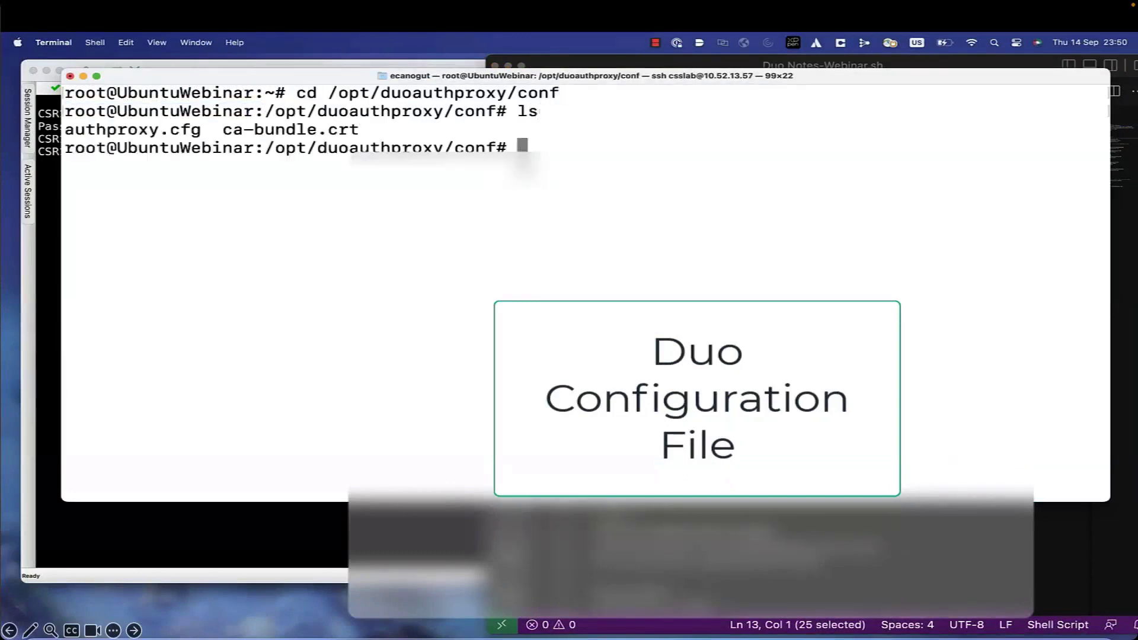
# Print the proxy configuration with 'cat authproxy.cfg'.
pyautogui.write('cat')
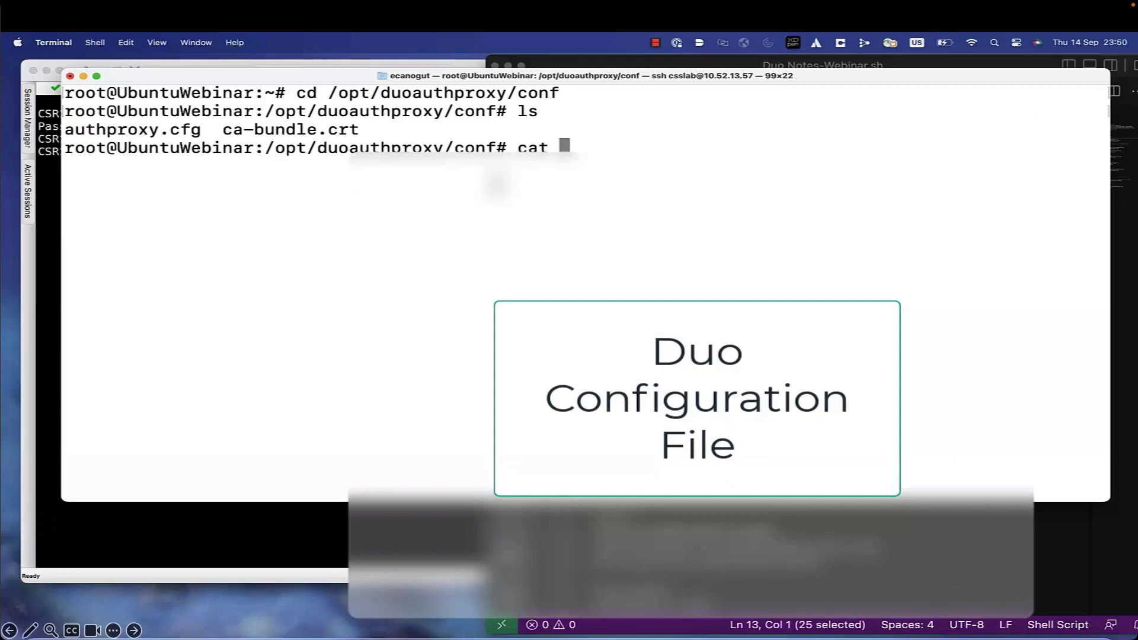
pyautogui.moveTo(203, 130); pyautogui.dragTo(65, 129)
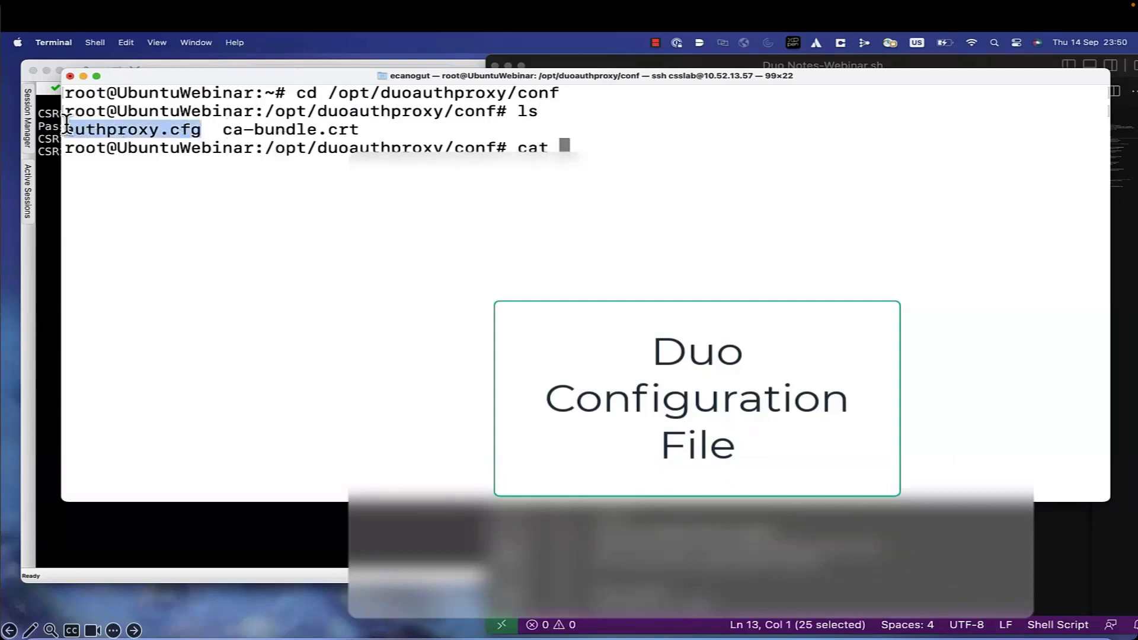
pyautogui.rightClick(100, 129)
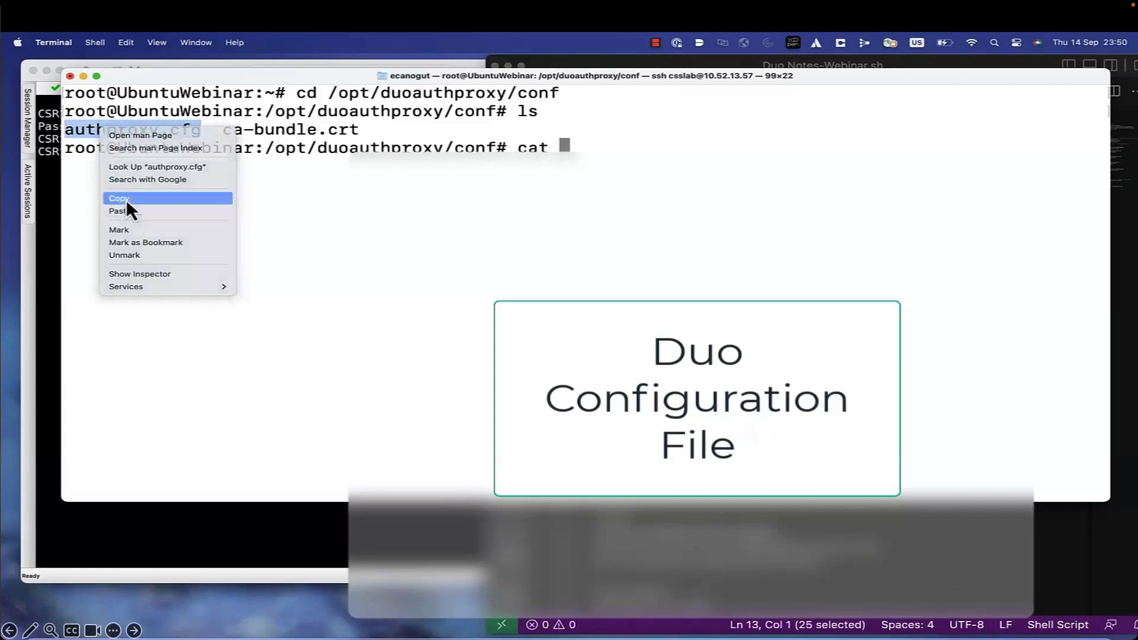
pyautogui.click(125, 199)
pyautogui.rightClick(611, 141)
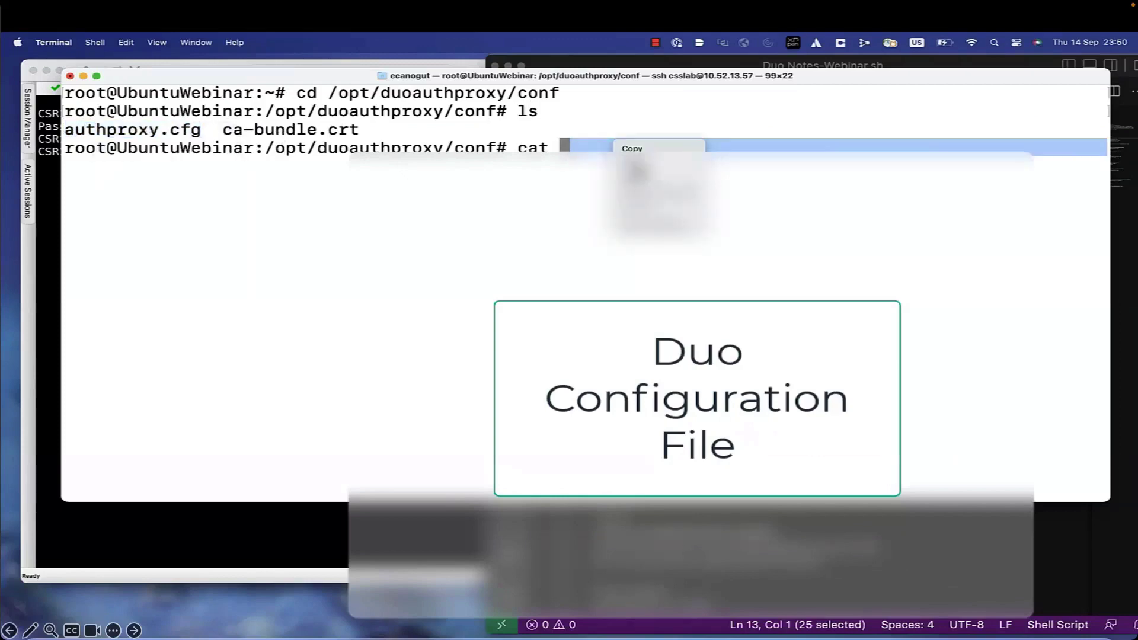
pyautogui.click(629, 149)
pyautogui.press('Return')
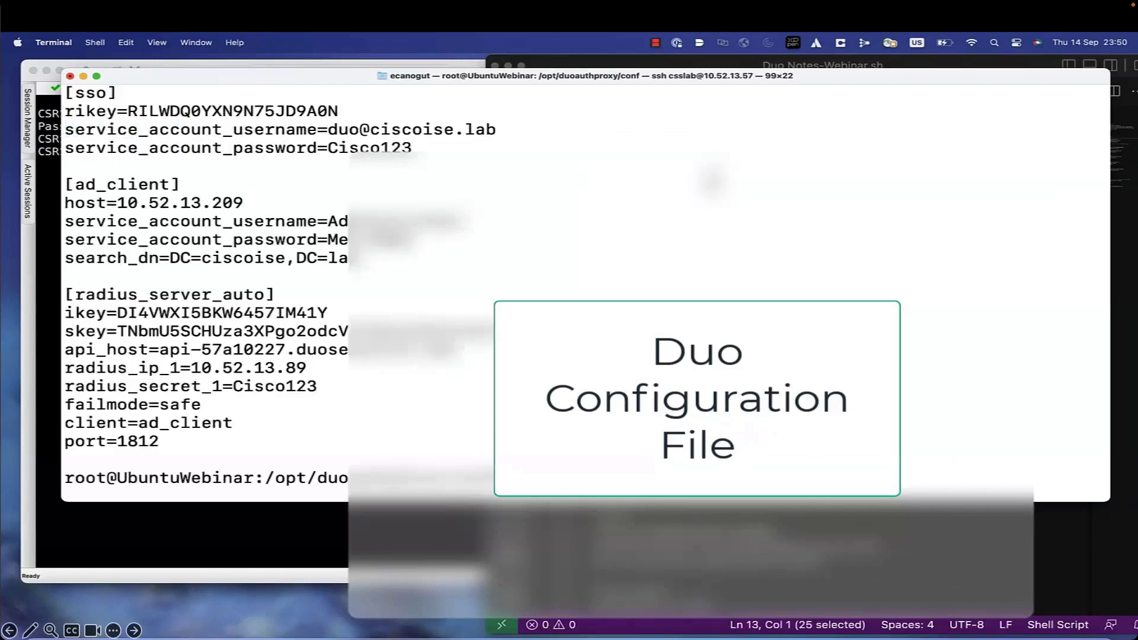
# Highlight the cloud section's service account credential lines in authproxy.cfg.
pyautogui.scroll(4, 411, 155)
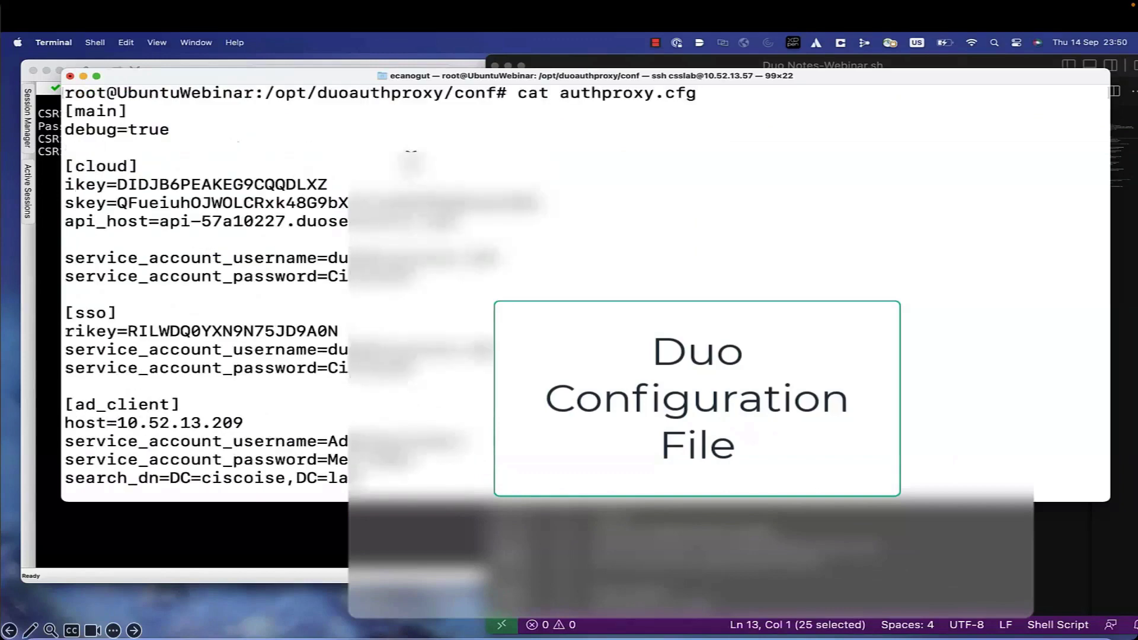
pyautogui.scroll(1, 411, 153)
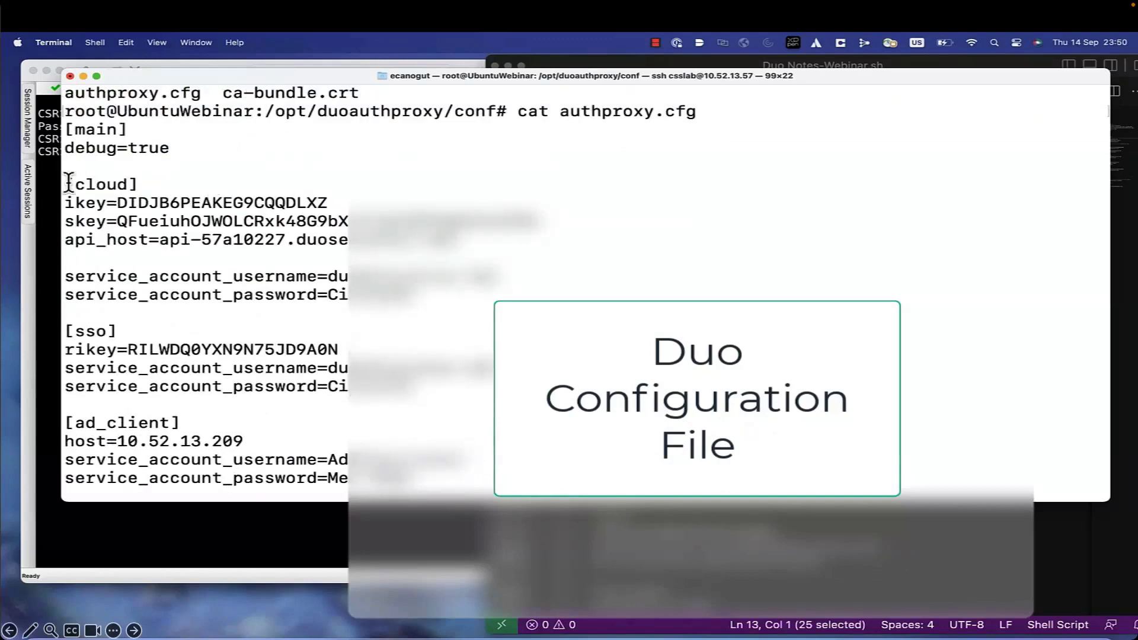
pyautogui.moveTo(65, 181); pyautogui.dragTo(367, 244)
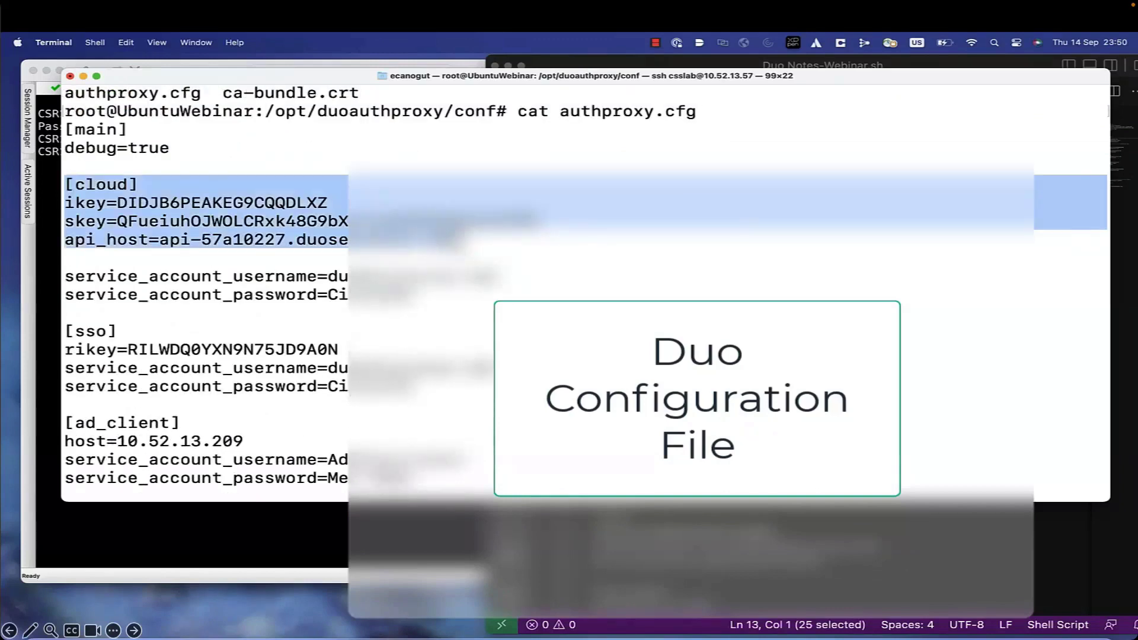
pyautogui.scroll(-1, 151, 264)
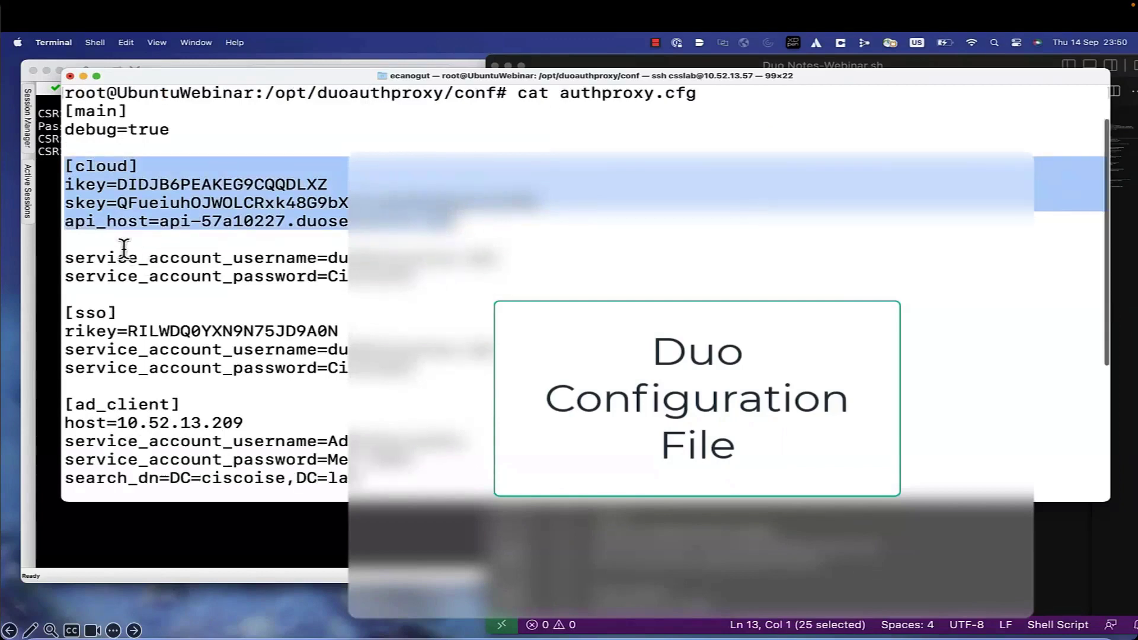
pyautogui.moveTo(65, 258); pyautogui.dragTo(418, 278)
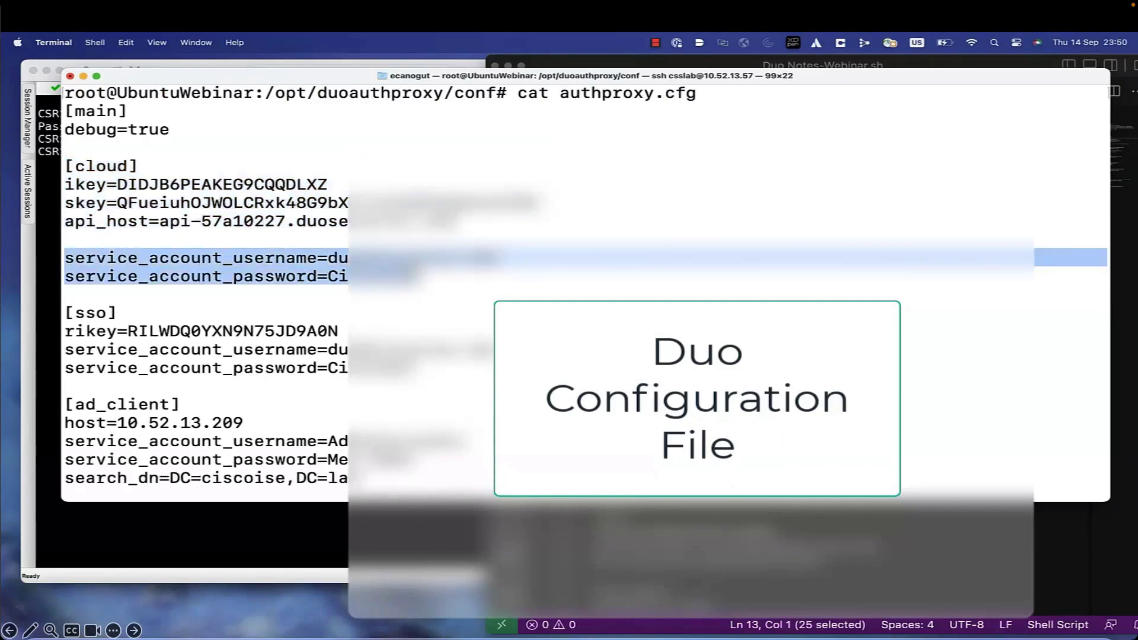
# Highlight the ad_client settings and radius_server_auto client IP 10.52.13.89, shared secret and api_host.
pyautogui.scroll(-3, 285, 285)
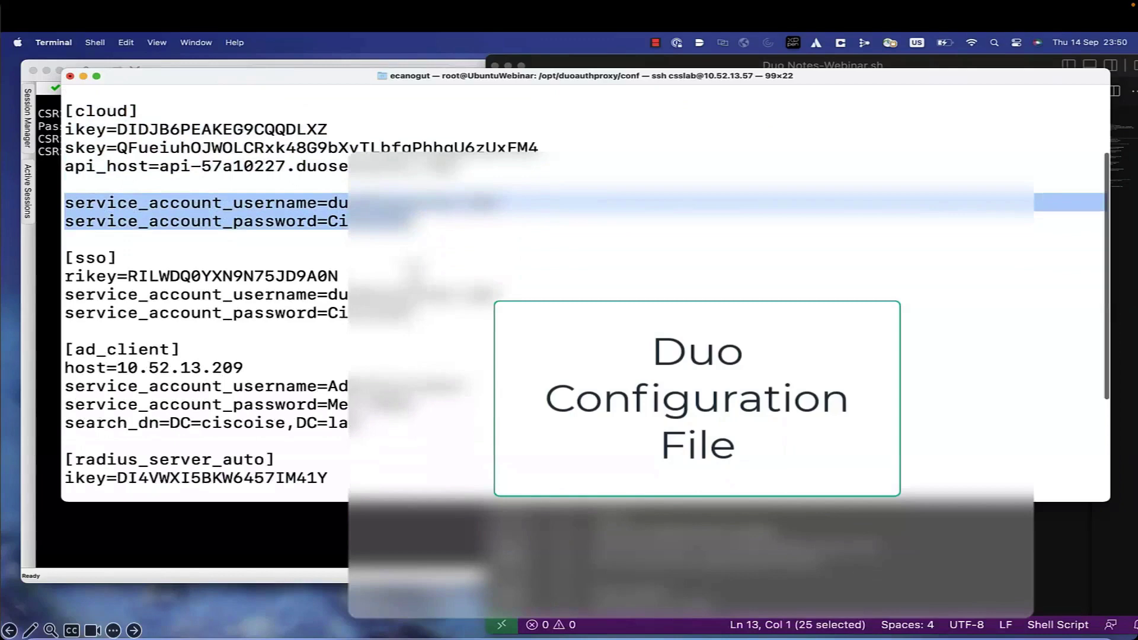
pyautogui.scroll(-3, 202, 285)
pyautogui.scroll(-4, 202, 285)
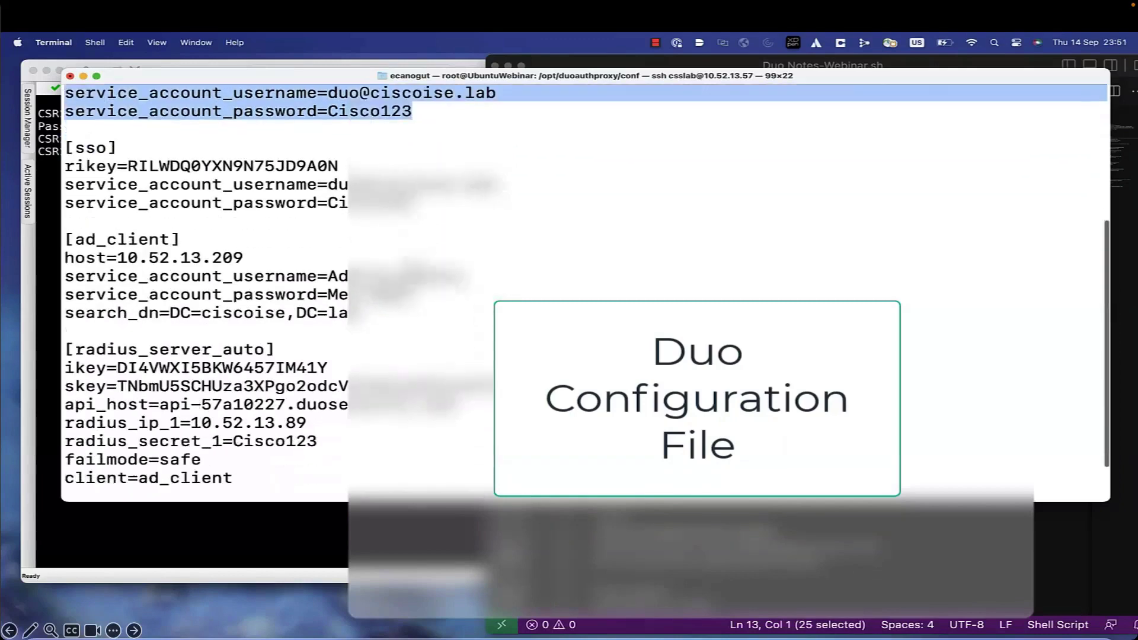
pyautogui.moveTo(65, 220); pyautogui.dragTo(347, 295)
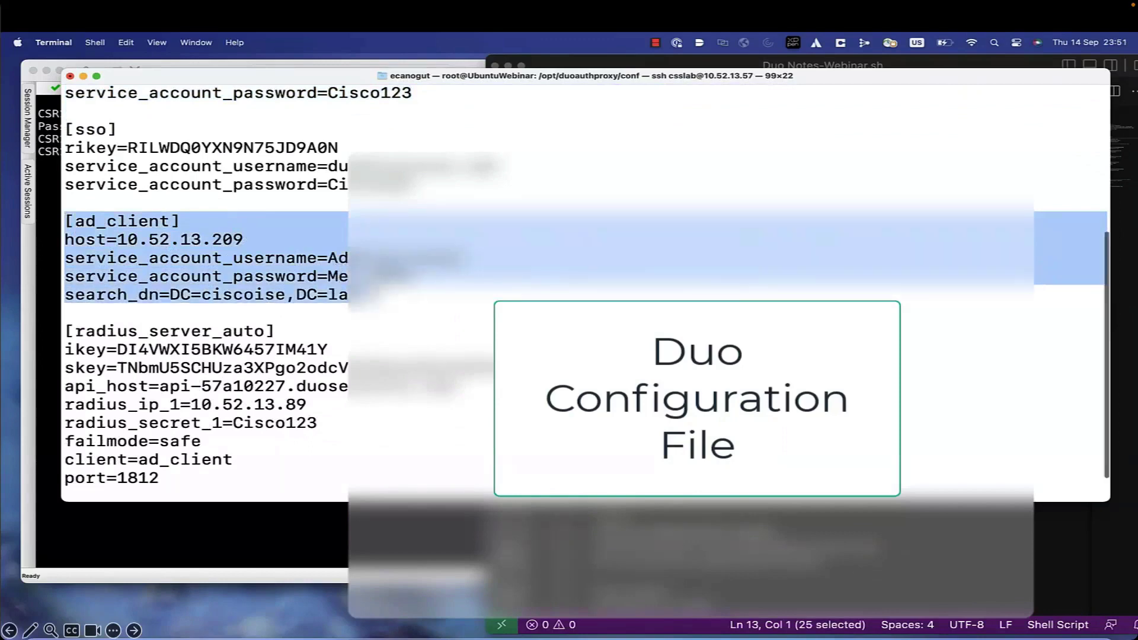
pyautogui.scroll(-2, 347, 295)
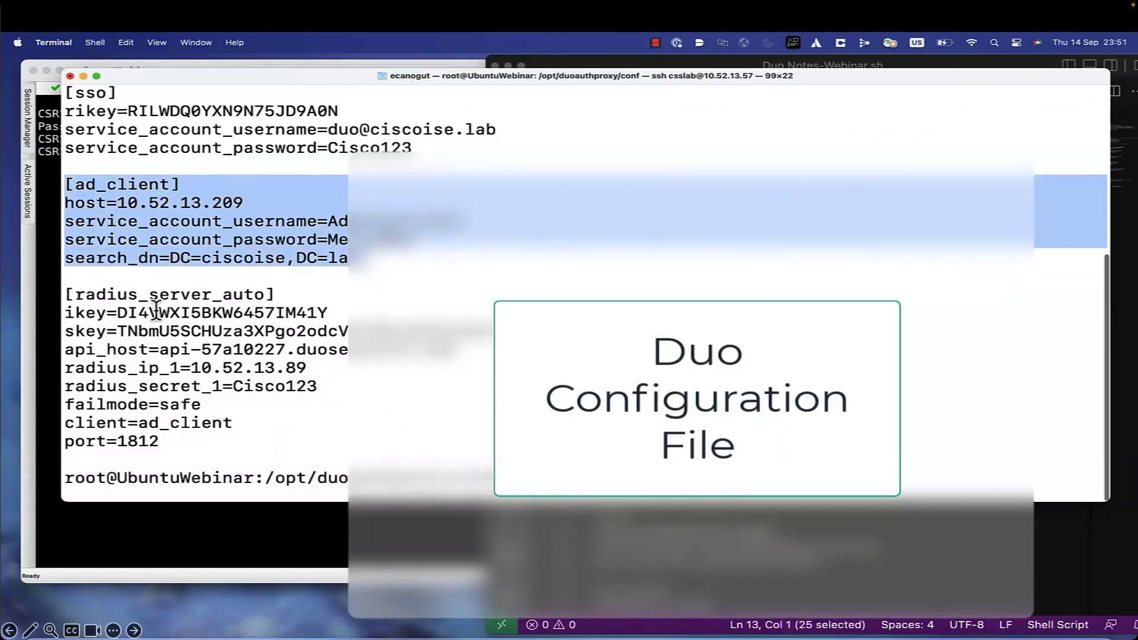
pyautogui.moveTo(66, 295); pyautogui.dragTo(277, 299)
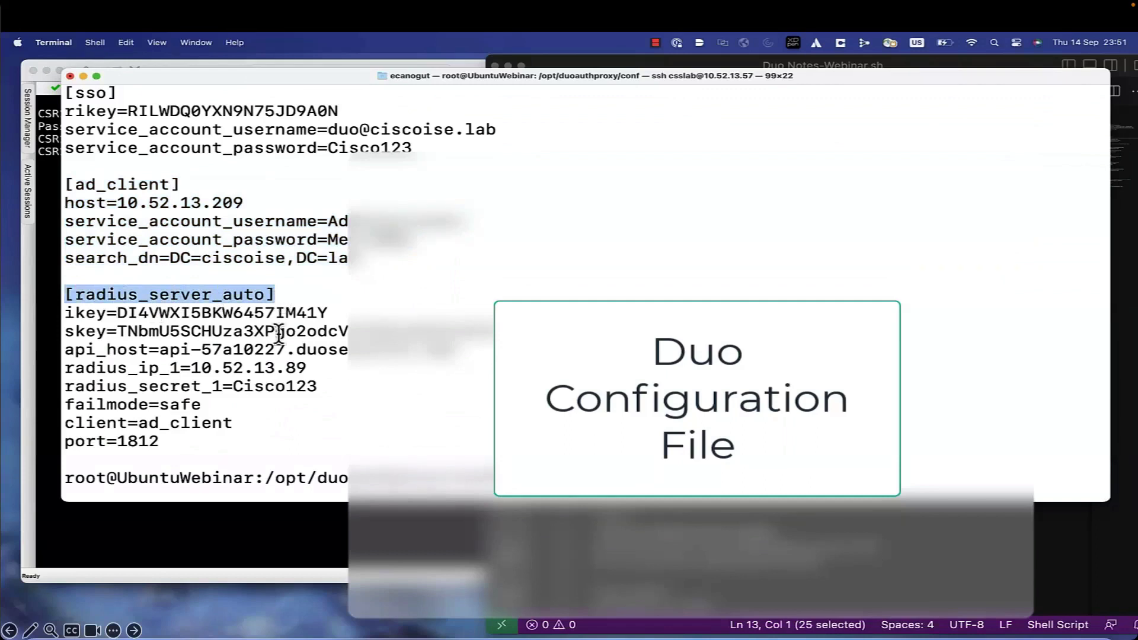
pyautogui.moveTo(341, 368); pyautogui.dragTo(192, 367)
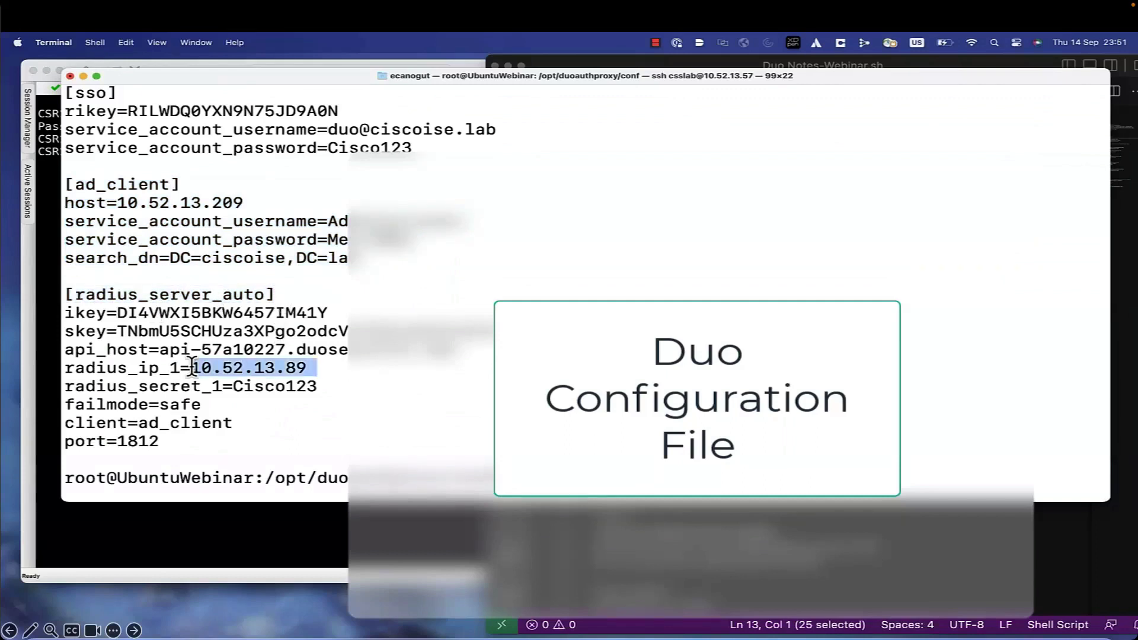
pyautogui.moveTo(317, 386); pyautogui.dragTo(233, 386)
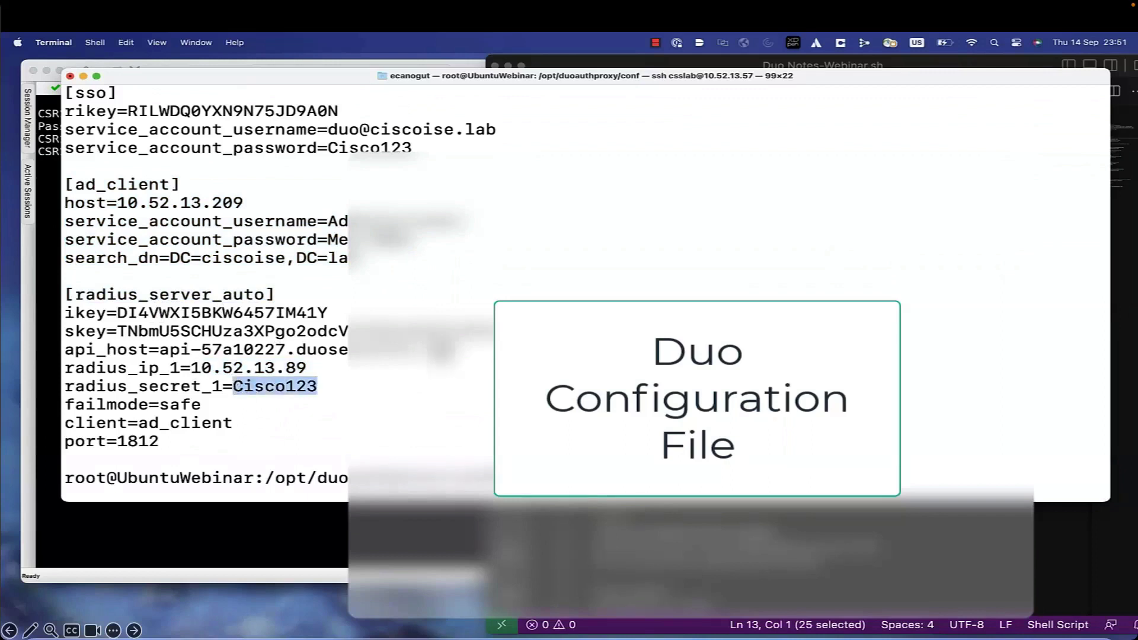
pyautogui.moveTo(454, 350); pyautogui.dragTo(159, 349)
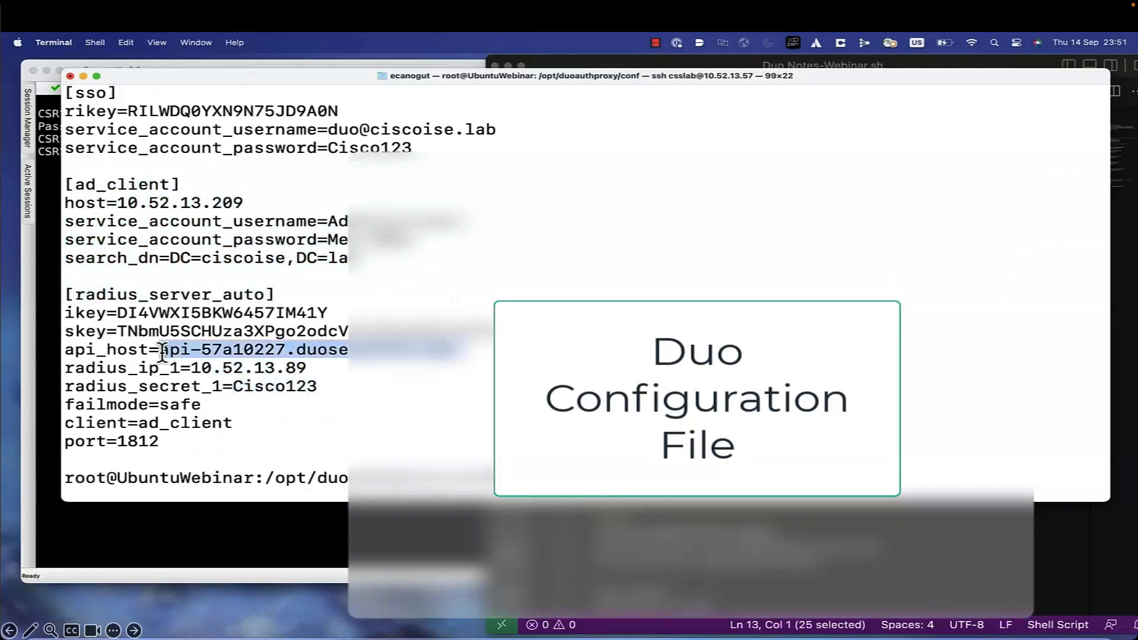
# Open the Cisco ISE RADIUS application to view its integration key, secret key and API hostname.
pyautogui.hotkey('ctrl', 'Right')
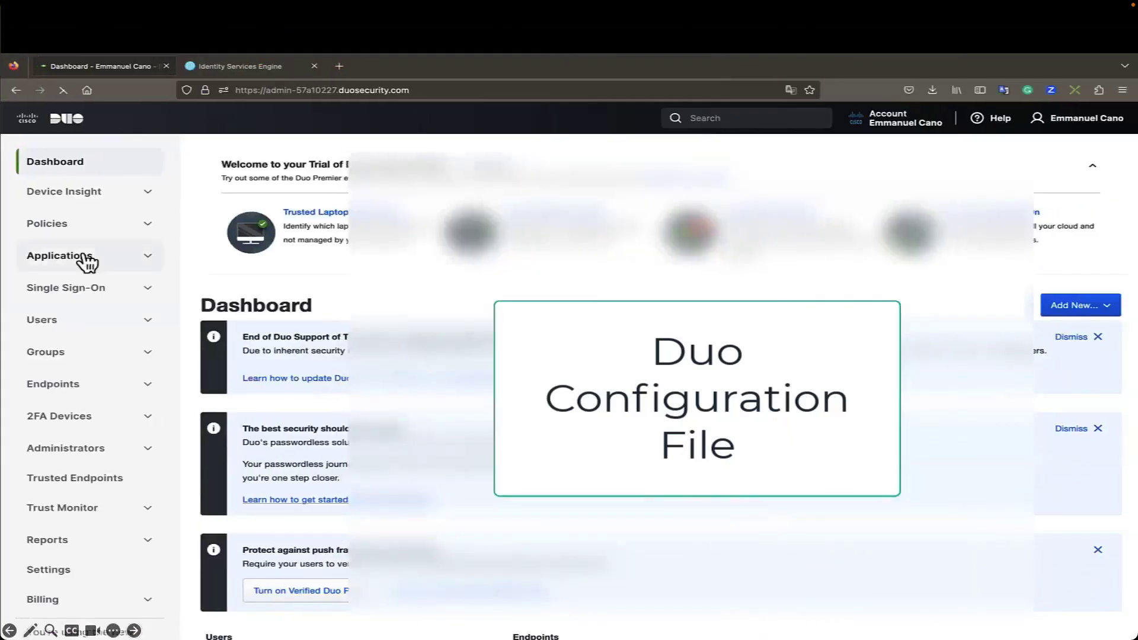
pyautogui.click(88, 260)
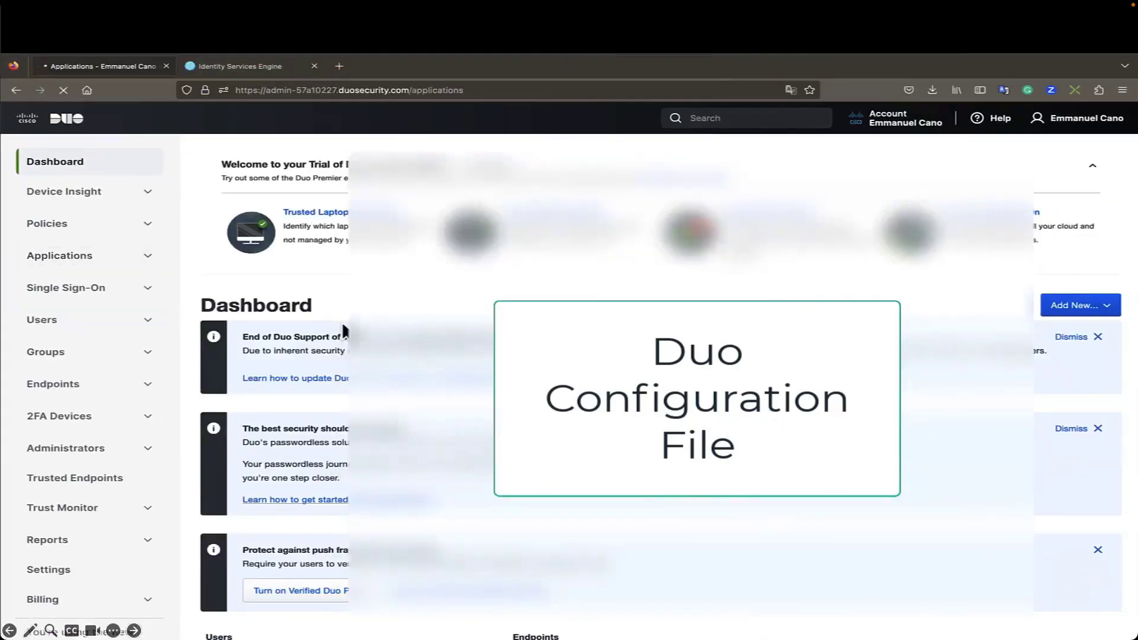
pyautogui.scroll(-1, 268, 425)
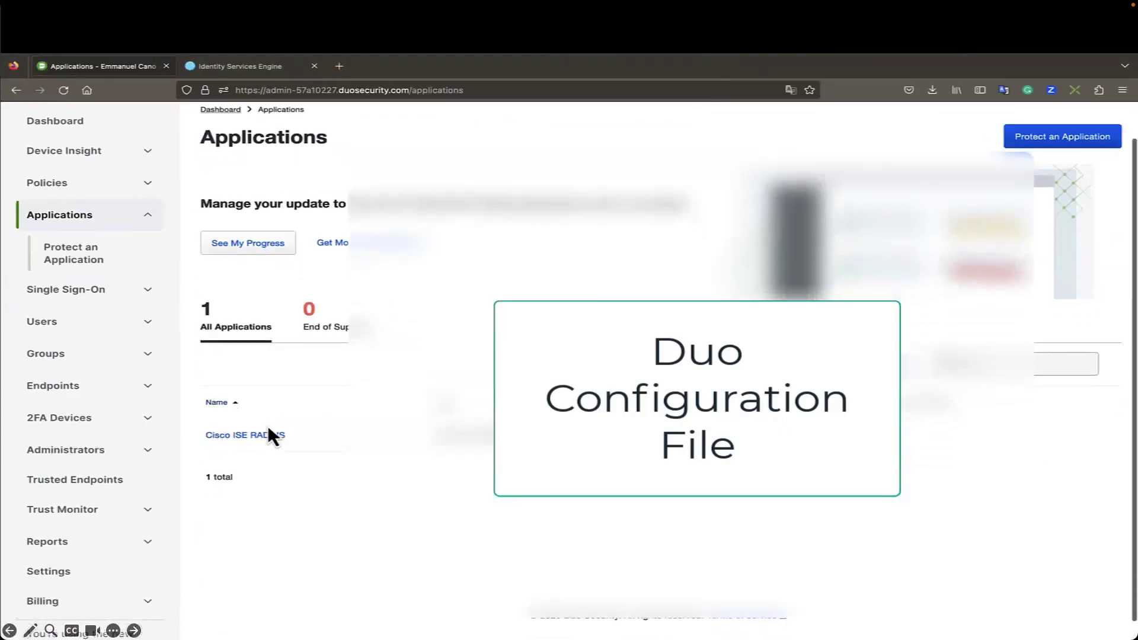
pyautogui.click(255, 437)
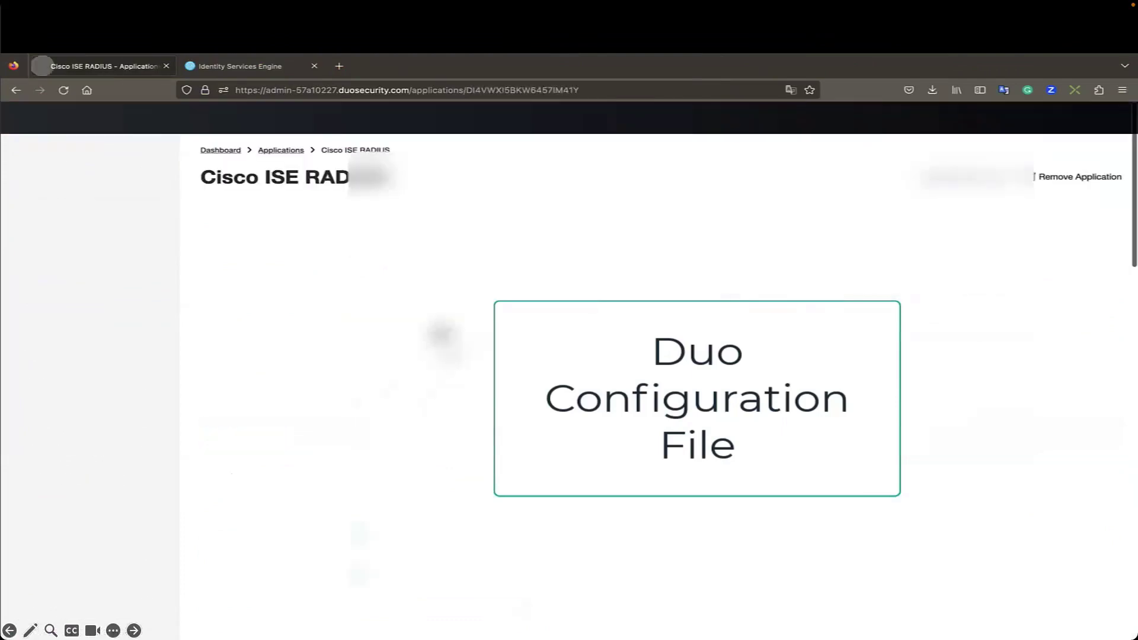
pyautogui.scroll(-1, 254, 437)
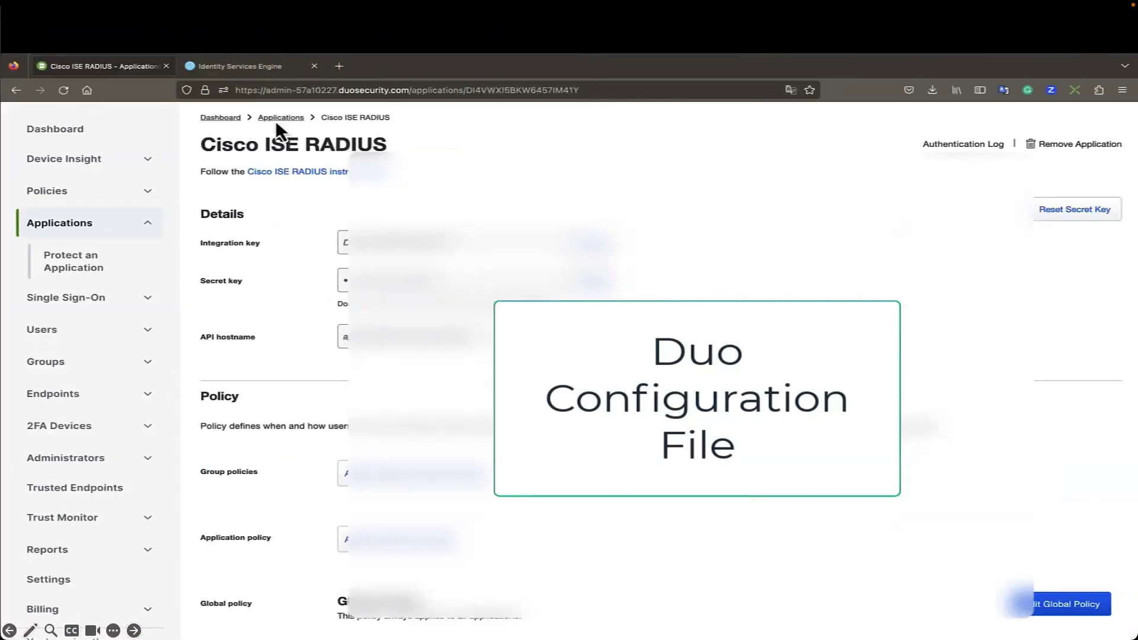
# Go to Administration > External Identity Sources in Cisco ISE and expand RADIUS Token.
pyautogui.click(244, 70)
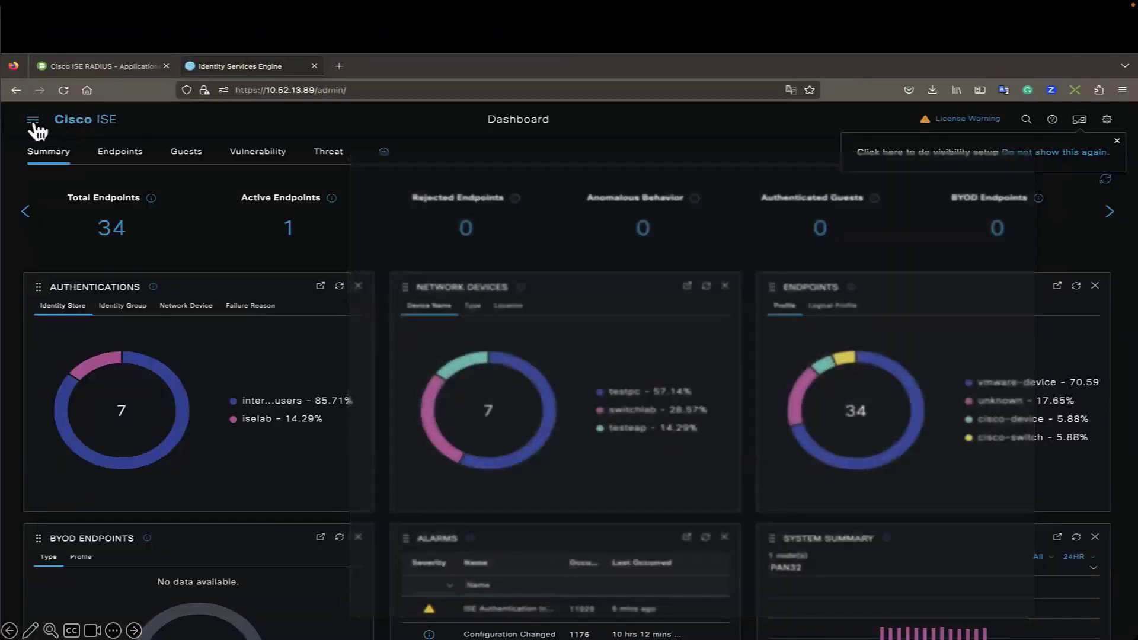
pyautogui.click(37, 122)
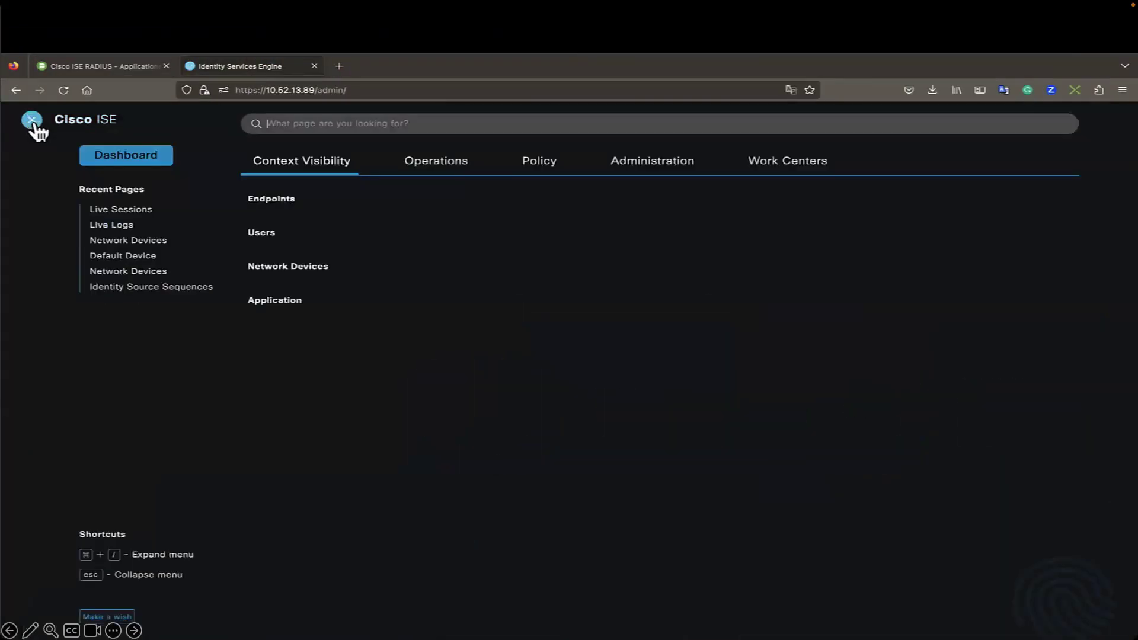
pyautogui.click(652, 161)
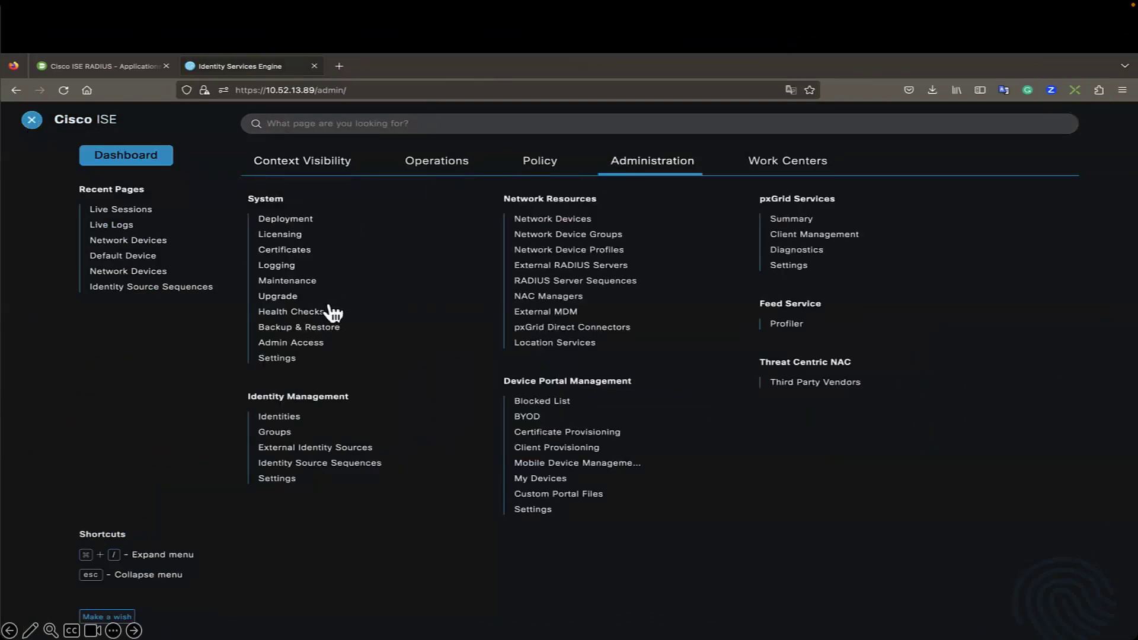
pyautogui.click(308, 449)
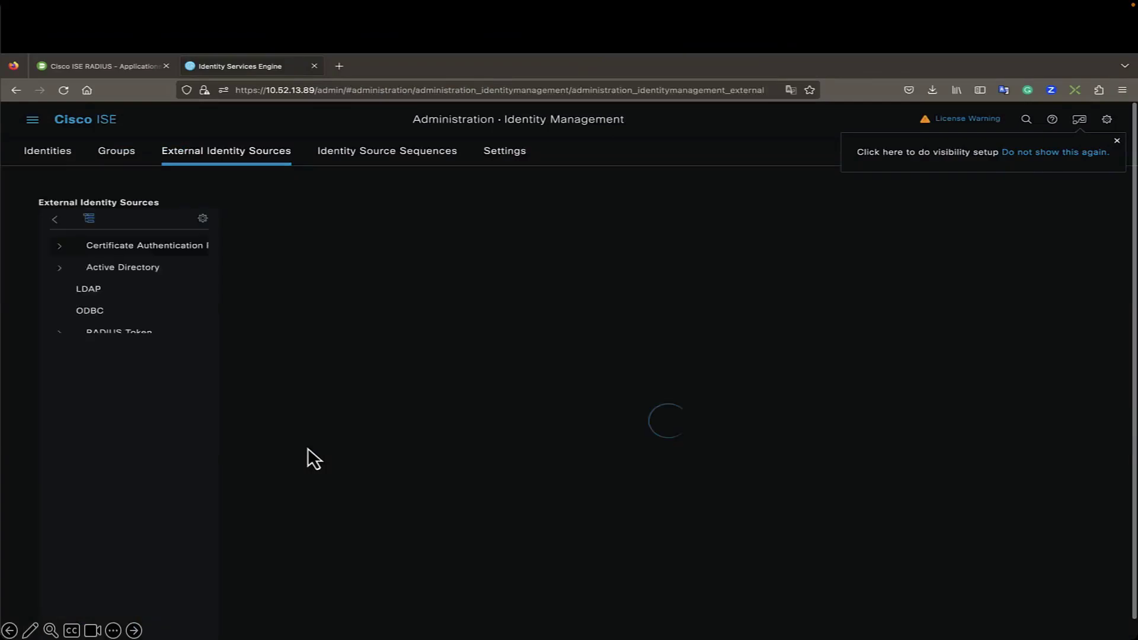
pyautogui.click(59, 354)
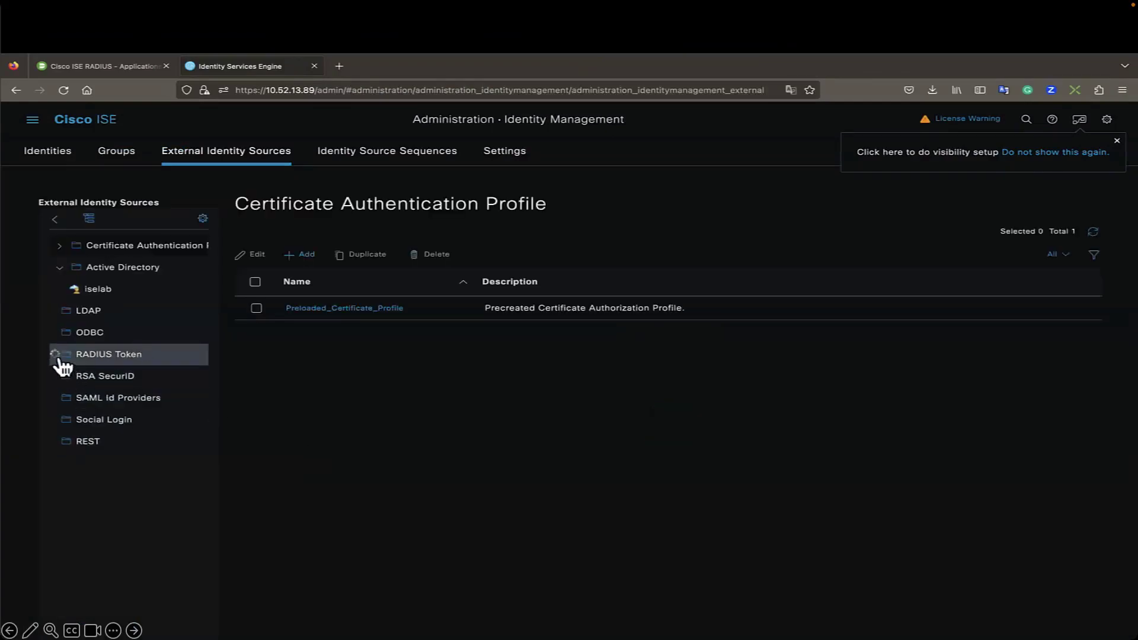
# Show the Duo source's connection settings: host 10.52.13.57, port 1812, 60-second timeout, 3 attempts.
pyautogui.click(108, 397)
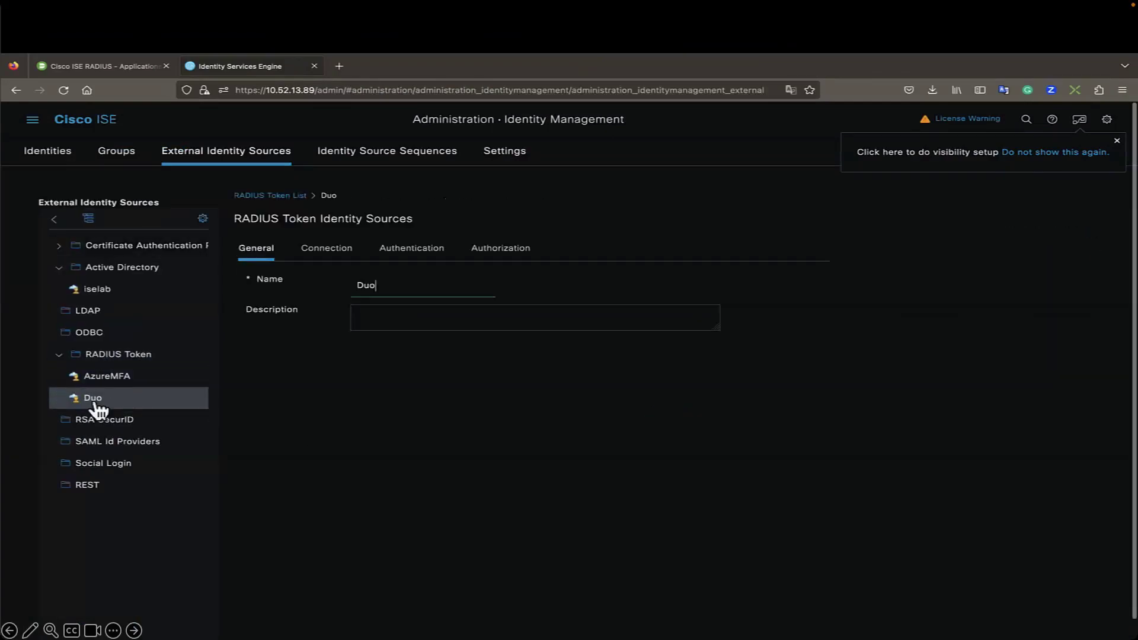
pyautogui.click(141, 364)
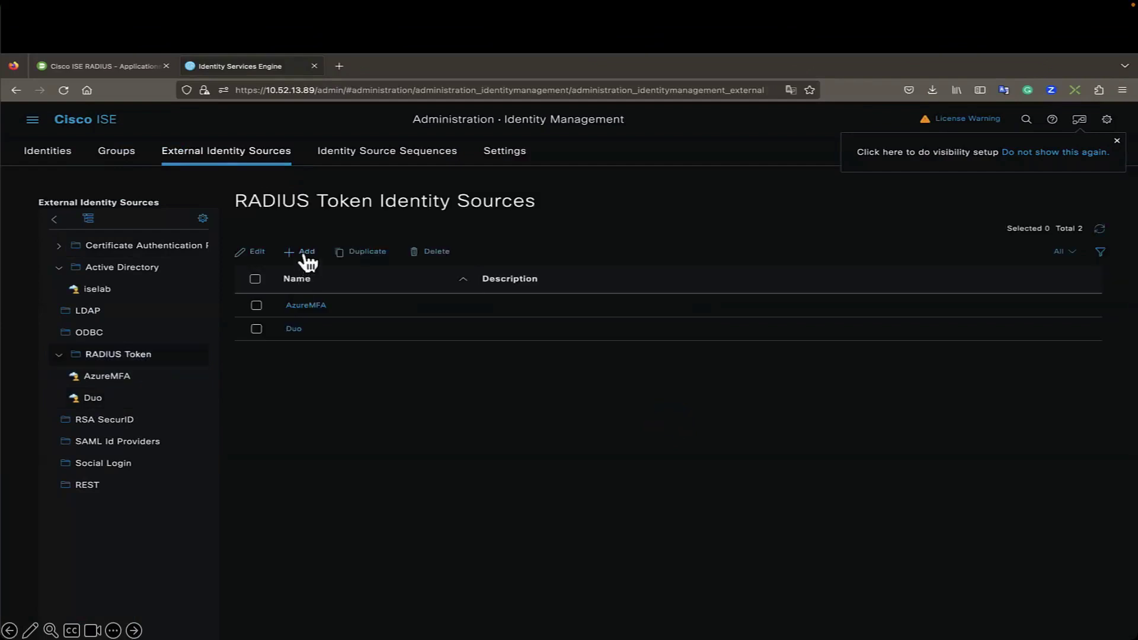
pyautogui.click(296, 330)
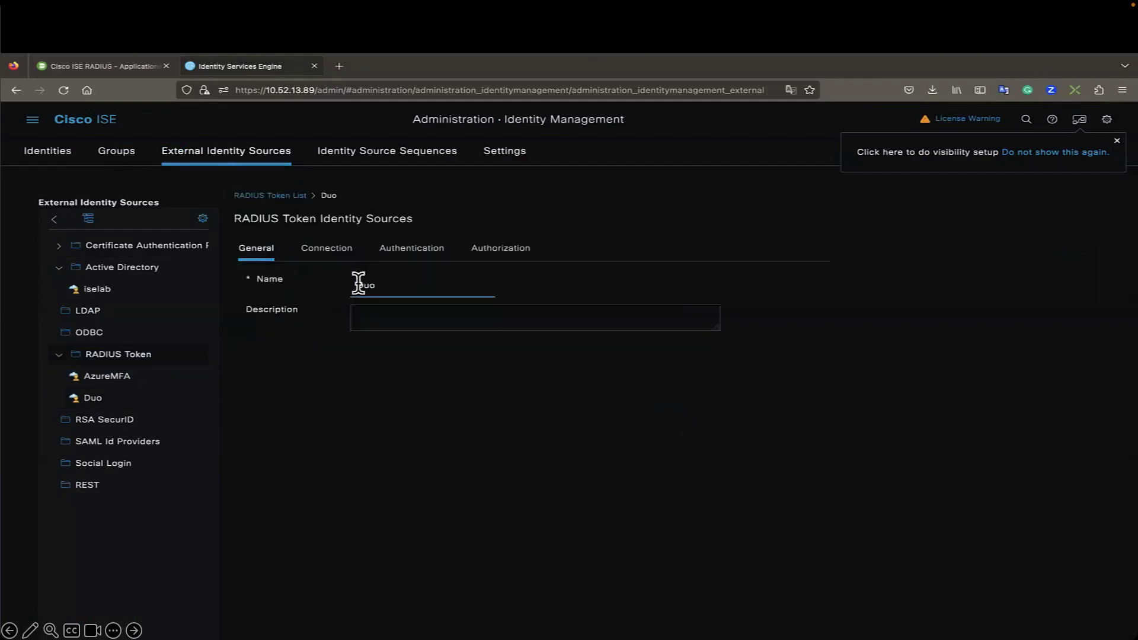
pyautogui.click(334, 257)
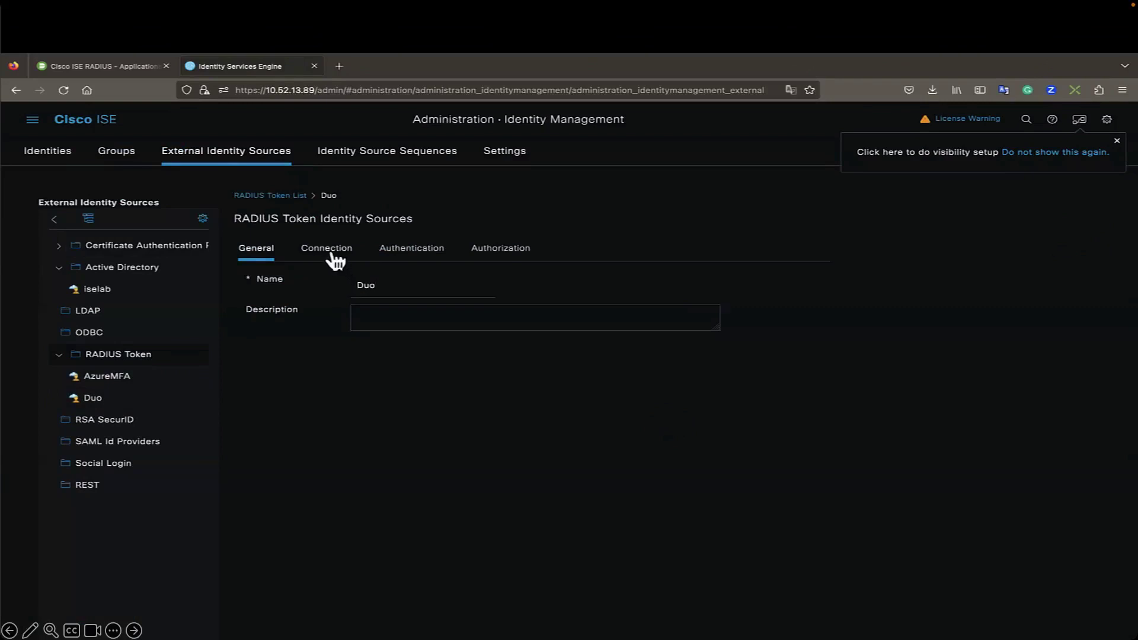
pyautogui.scroll(-1, 326, 363)
pyautogui.scroll(-1, 326, 358)
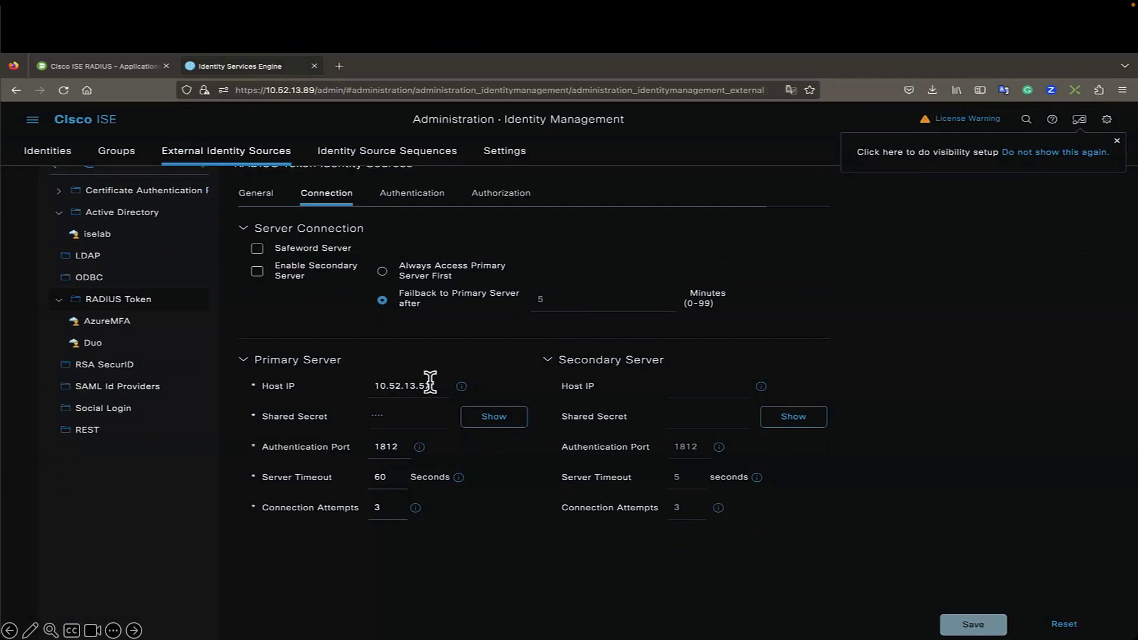
pyautogui.press('super+Tab')
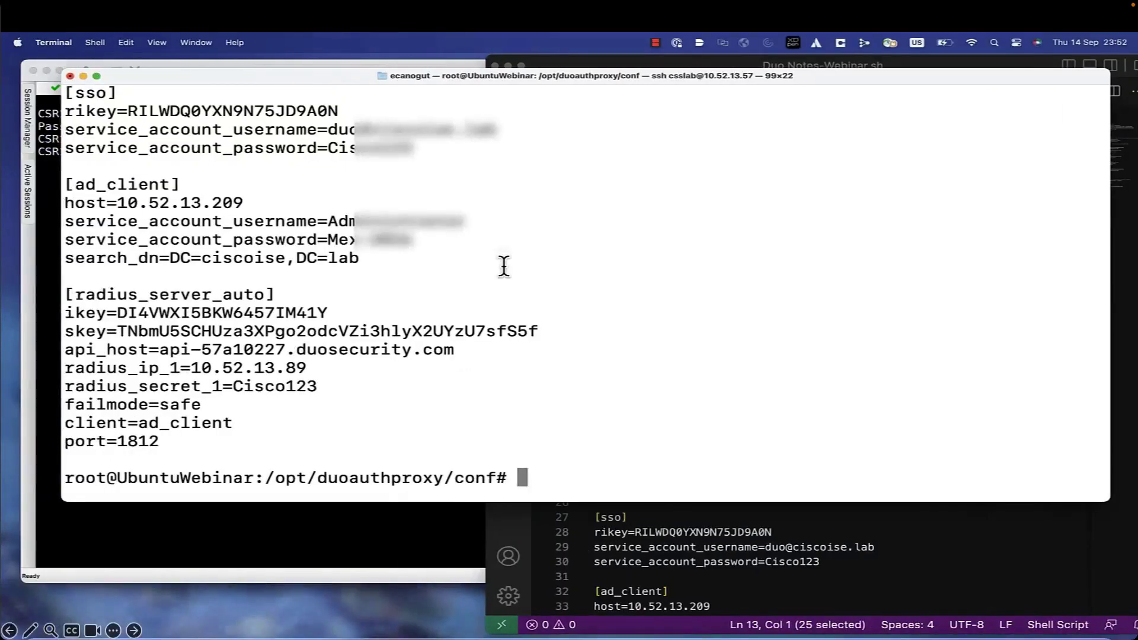
# Run ifconfig and select the proxy's ens33 address, 10.52.13.57.
pyautogui.write('ifconfig')
pyautogui.press('Return')
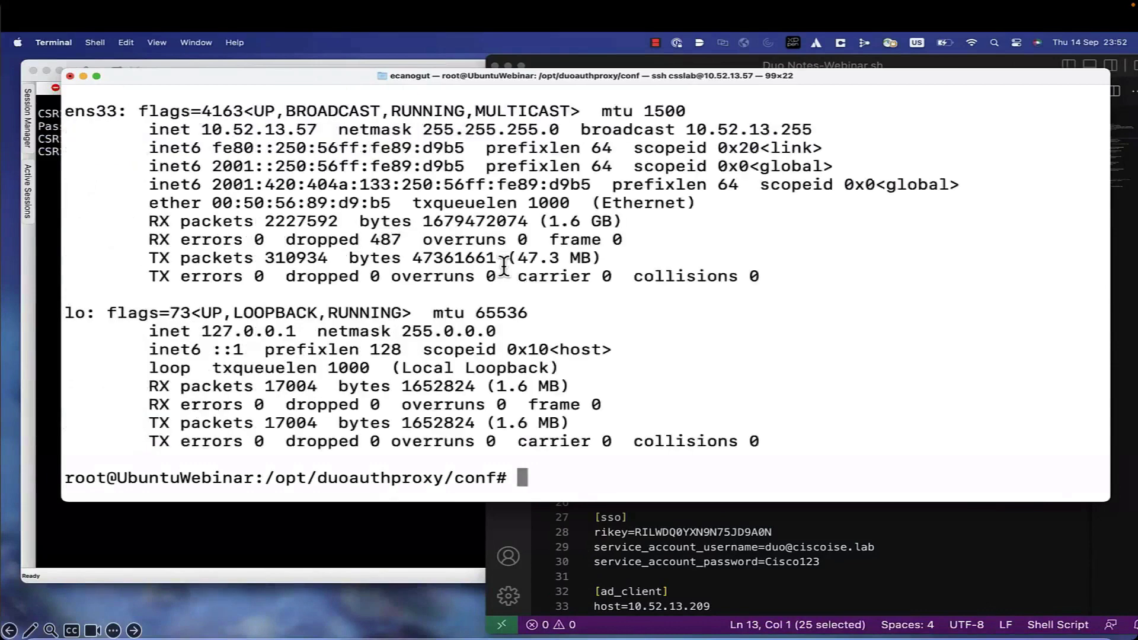
pyautogui.scroll(1, 503, 266)
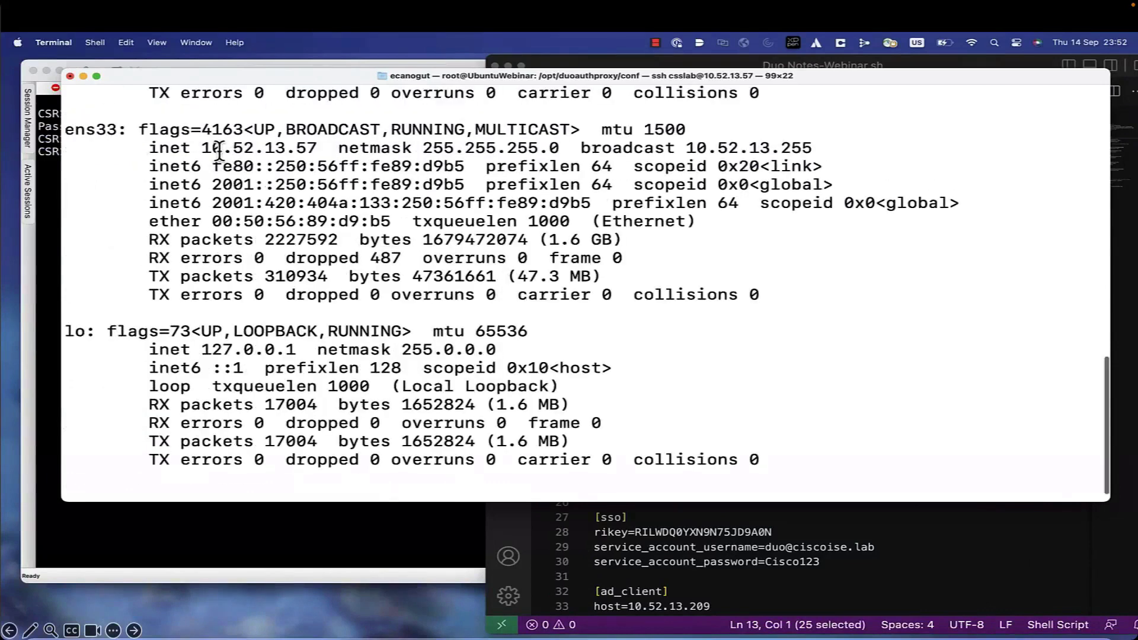
pyautogui.doubleClick(218, 150)
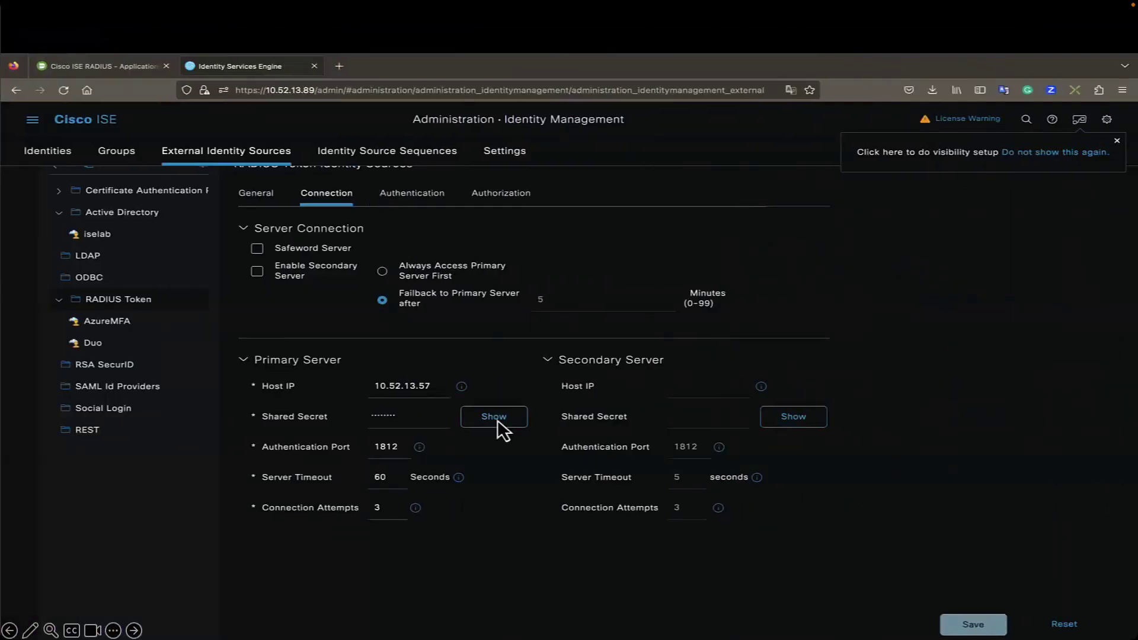
# Reveal the Duo source's shared secret, then review its Authentication and Authorization (CiscoSecure-Group-Id) settings.
pyautogui.click(986, 418)
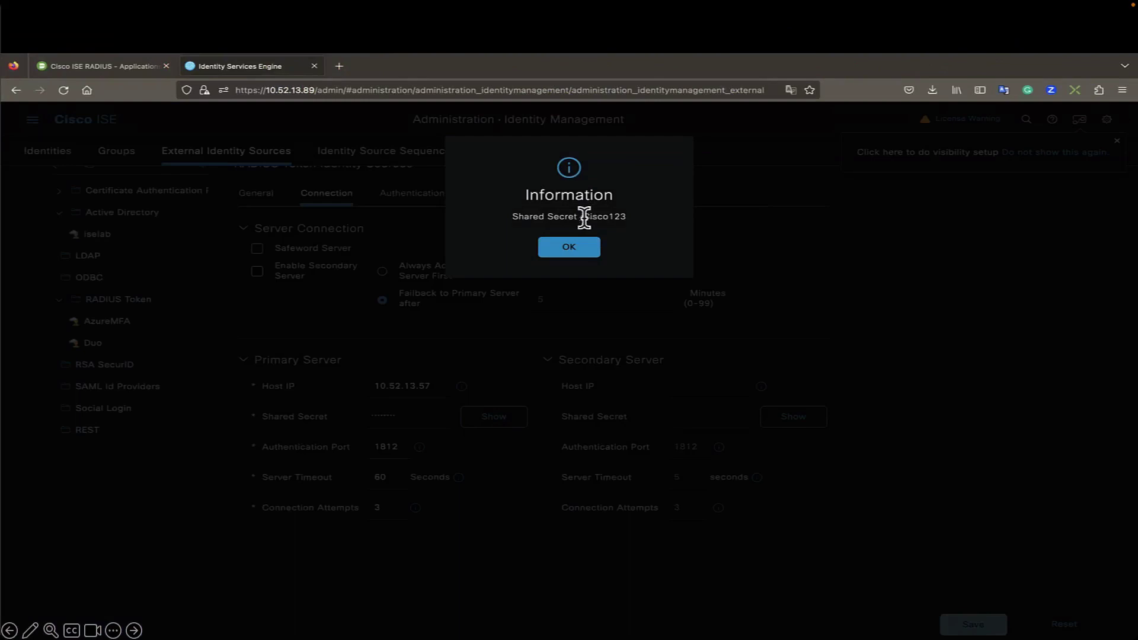
pyautogui.click(584, 257)
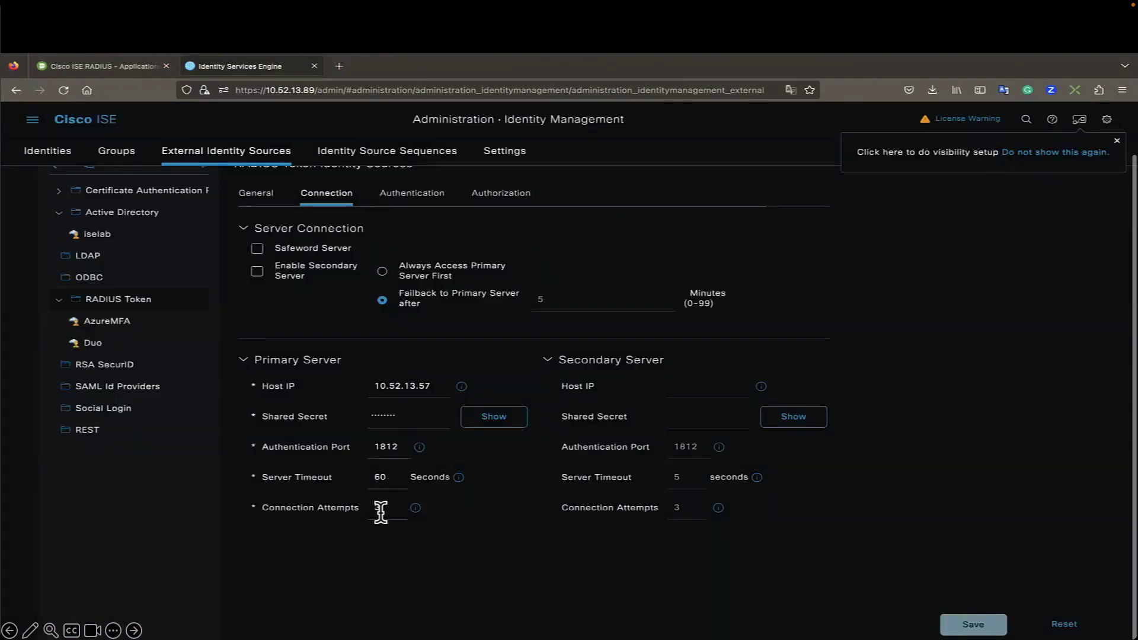
pyautogui.scroll(2, 443, 361)
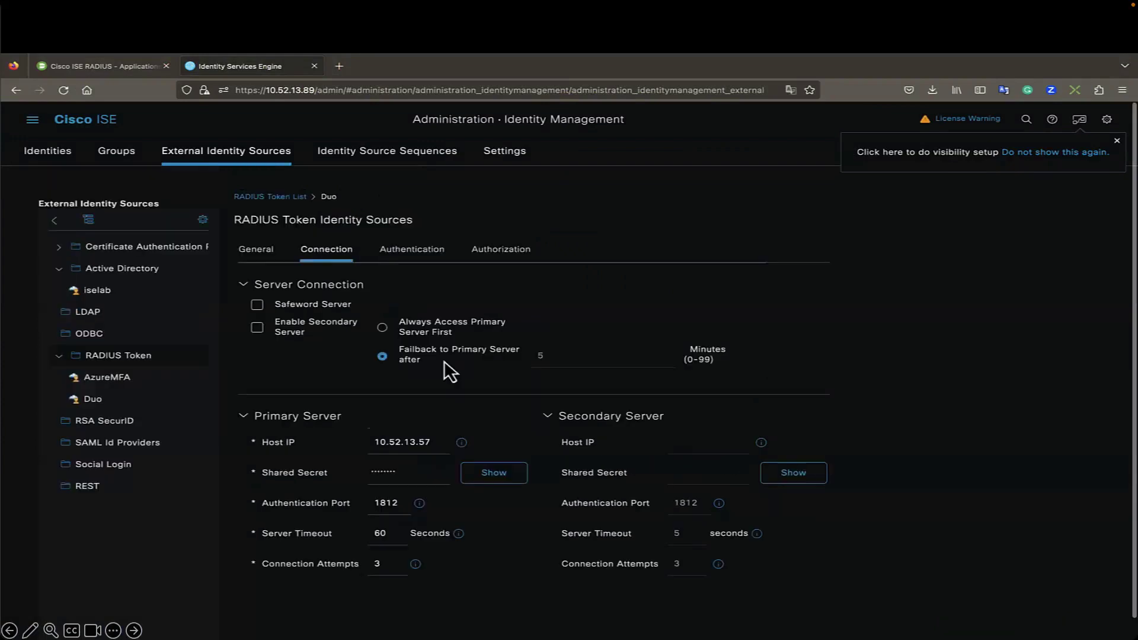
pyautogui.click(410, 255)
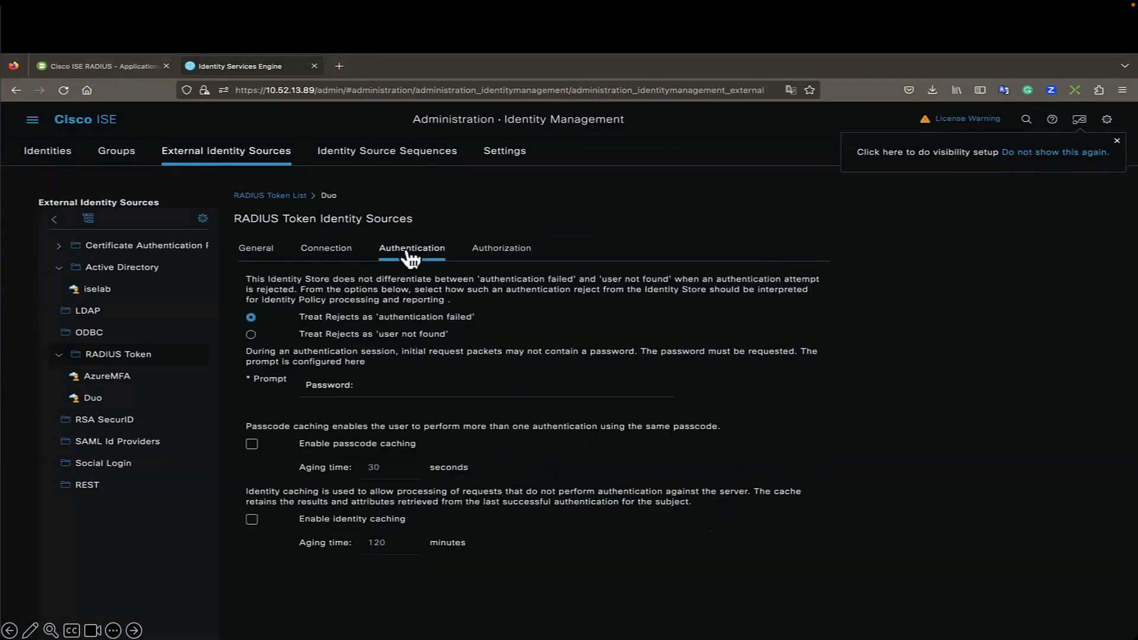
pyautogui.click(498, 251)
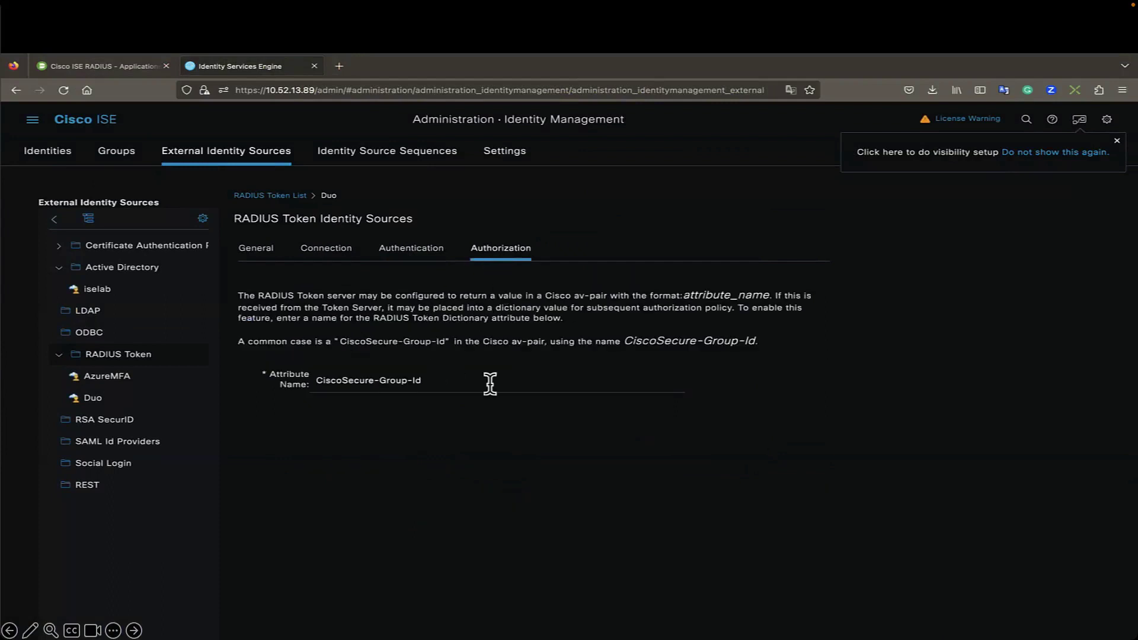
pyautogui.scroll(-2, 491, 384)
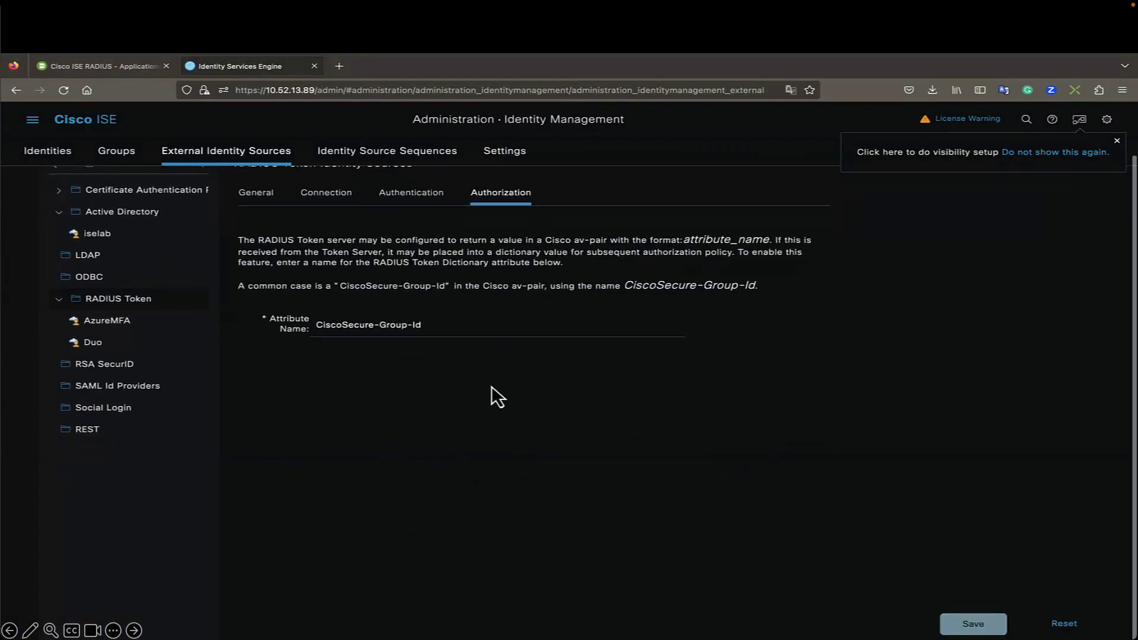
pyautogui.scroll(2, 492, 385)
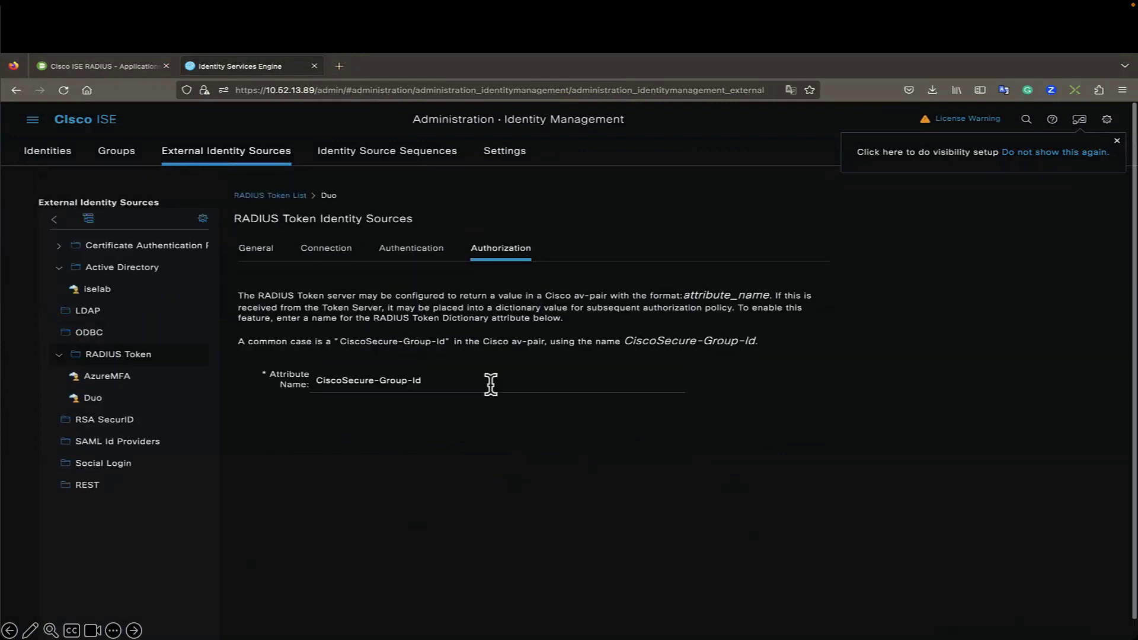
# In Identity Source Sequences, start a new sequence, then abandon it and return to the list.
pyautogui.click(423, 161)
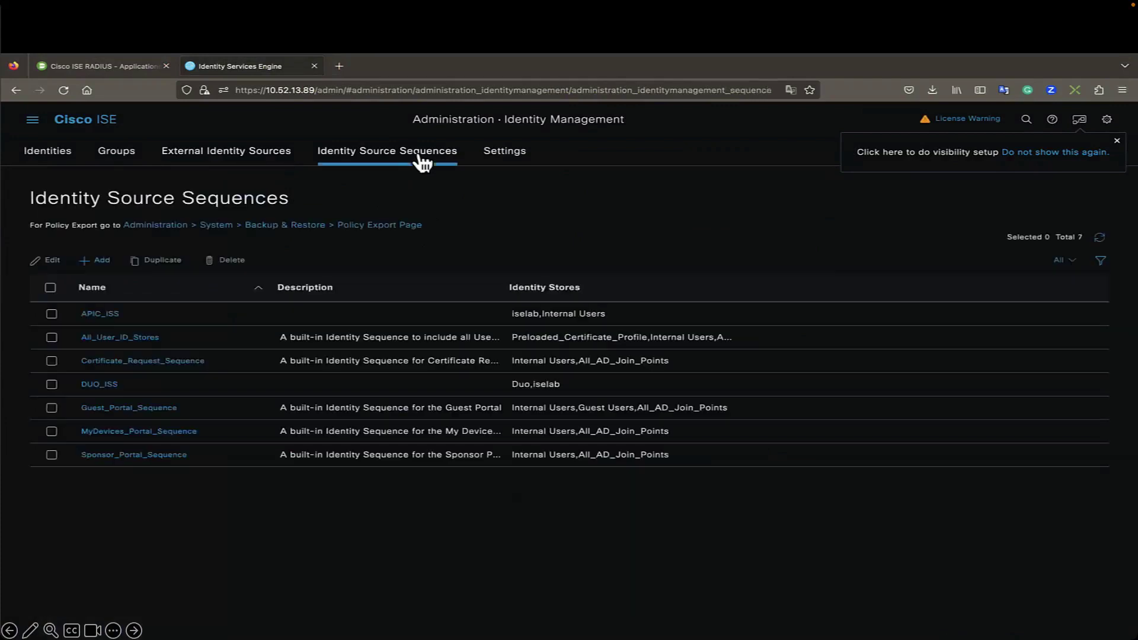
pyautogui.click(102, 265)
pyautogui.scroll(-2, 140, 367)
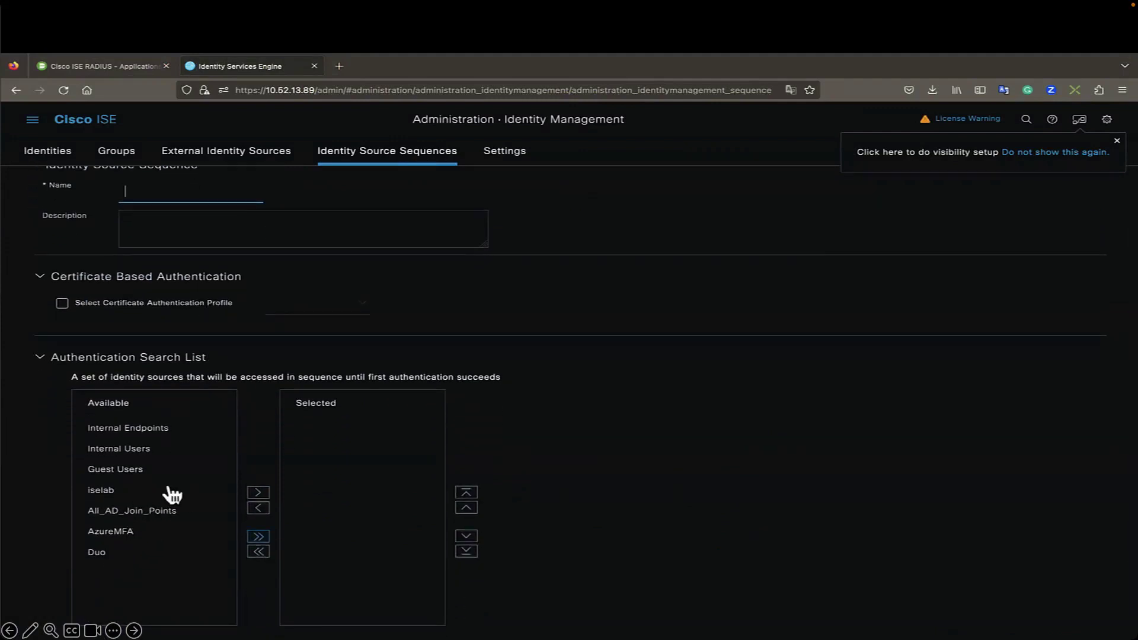
pyautogui.scroll(2, 194, 400)
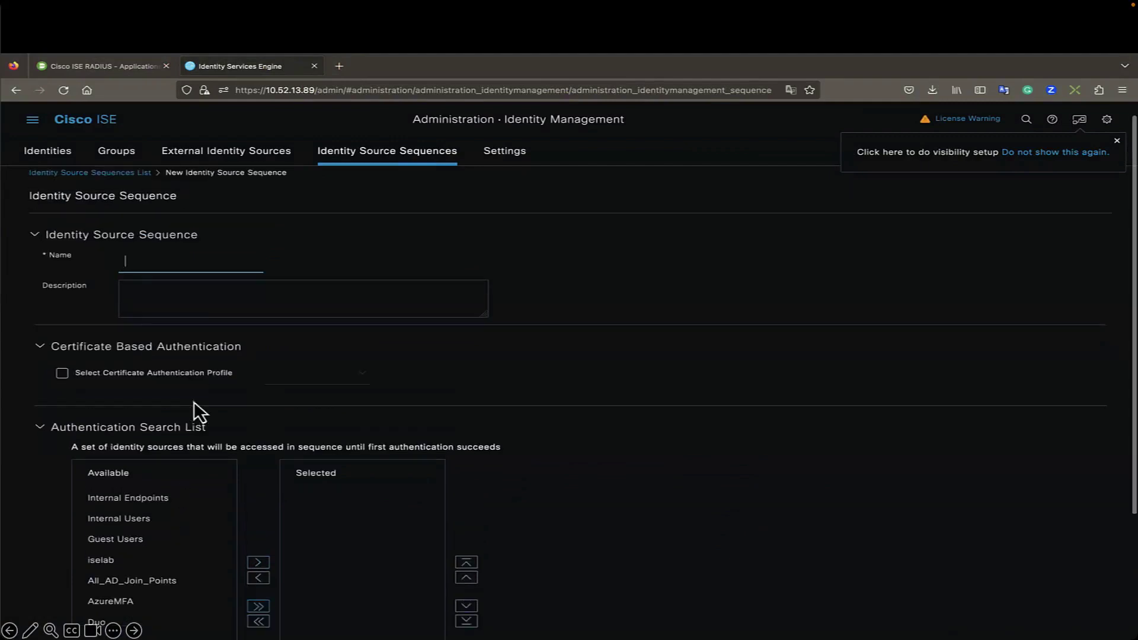
pyautogui.click(134, 190)
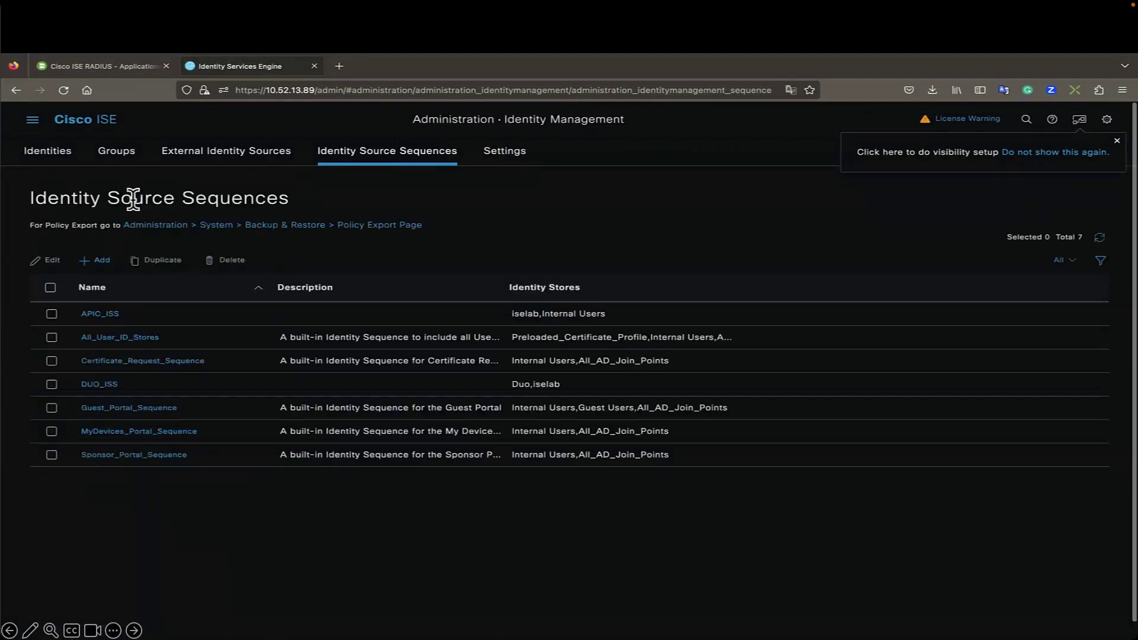
# Review the DUO_ISS sequence (Duo, then iselab), then move to the Windows Server desktop.
pyautogui.click(97, 386)
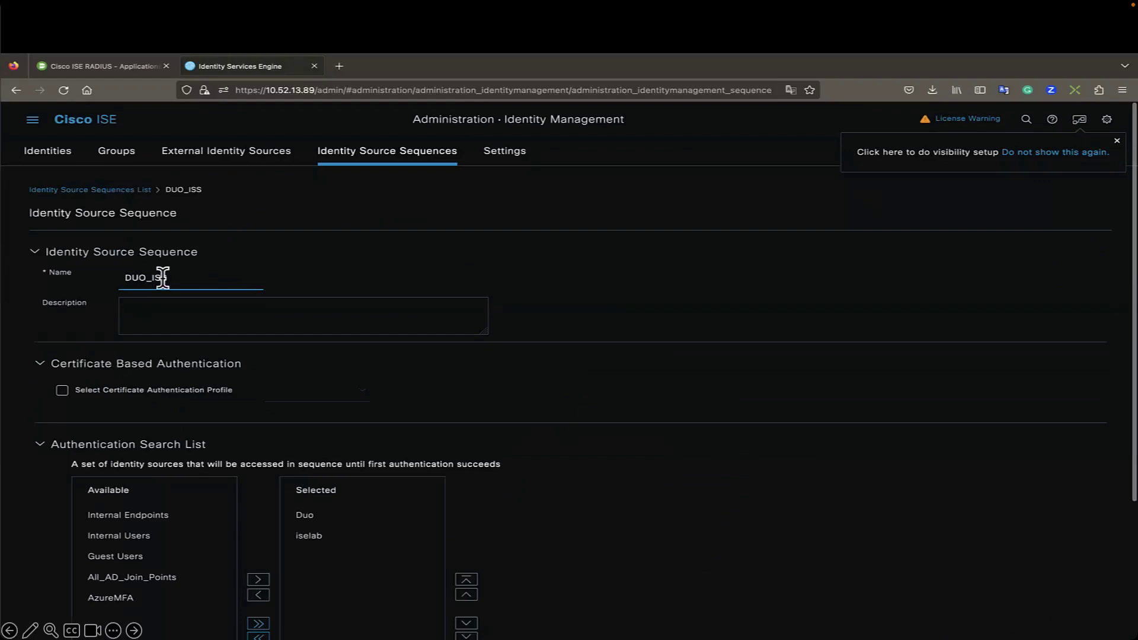
pyautogui.scroll(-3, 352, 409)
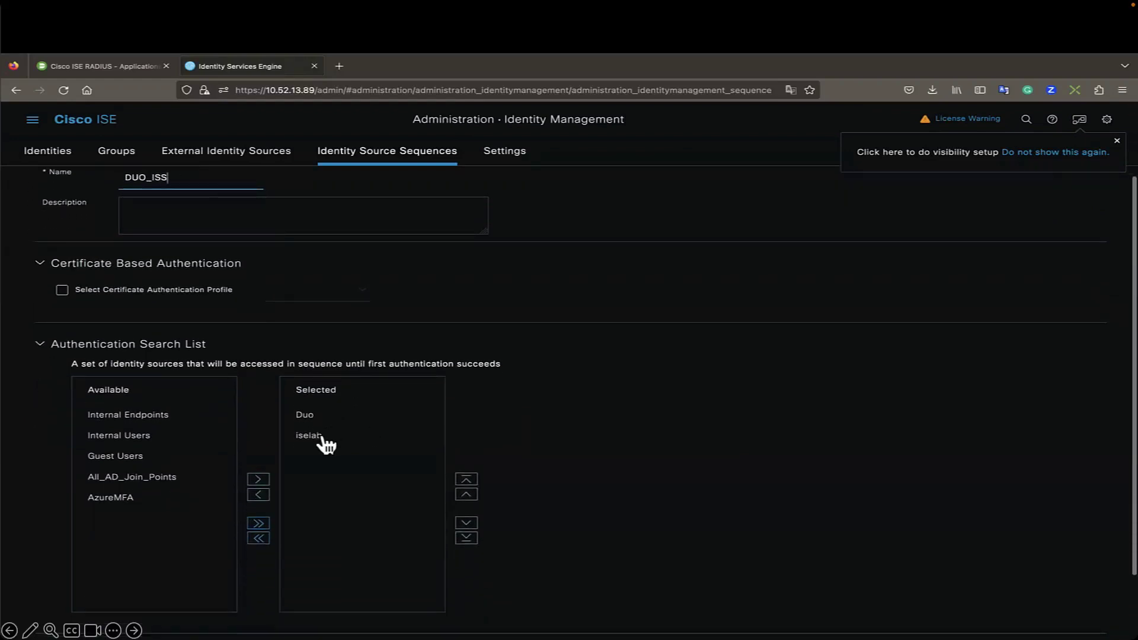
pyautogui.scroll(-4, 490, 451)
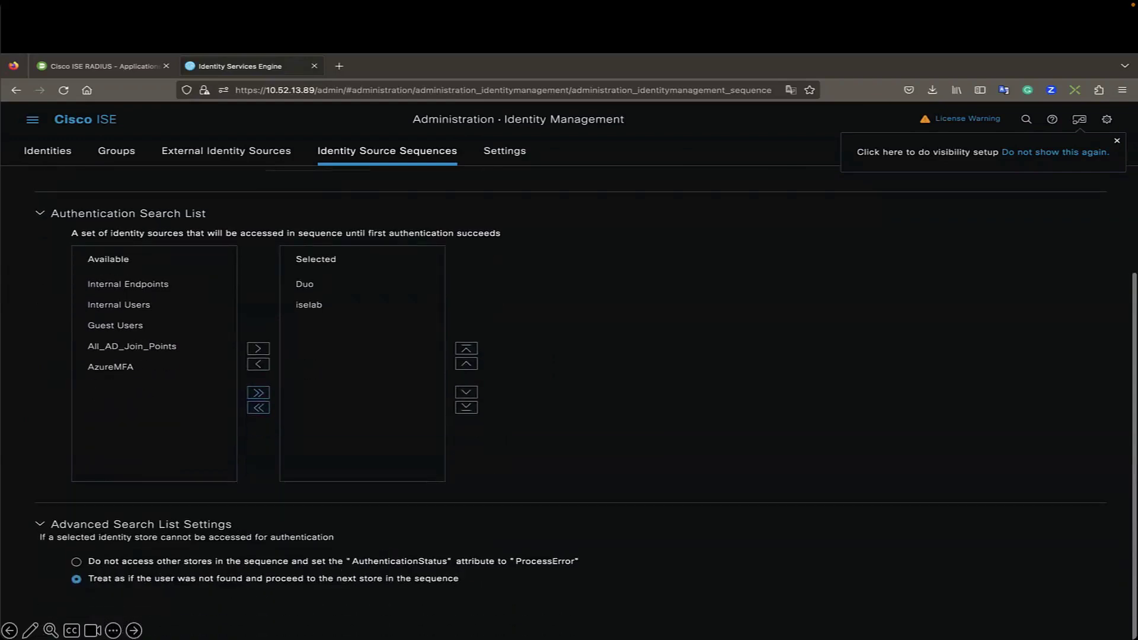
pyautogui.scroll(5, 781, 401)
pyautogui.scroll(3, 777, 396)
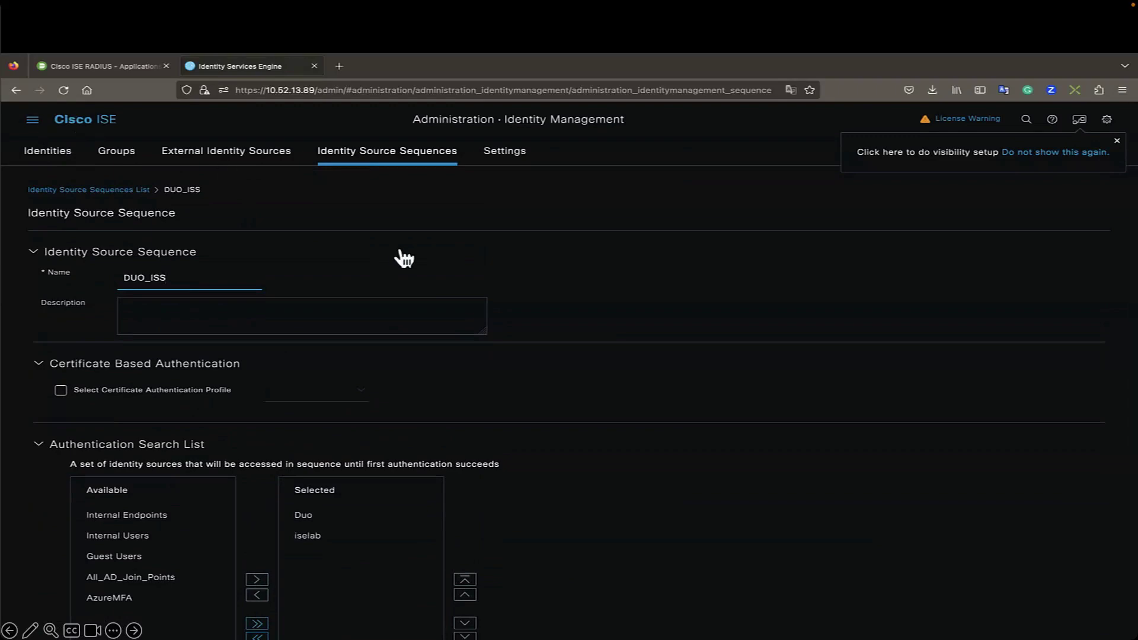
pyautogui.hotkey('ctrl', 'Right')
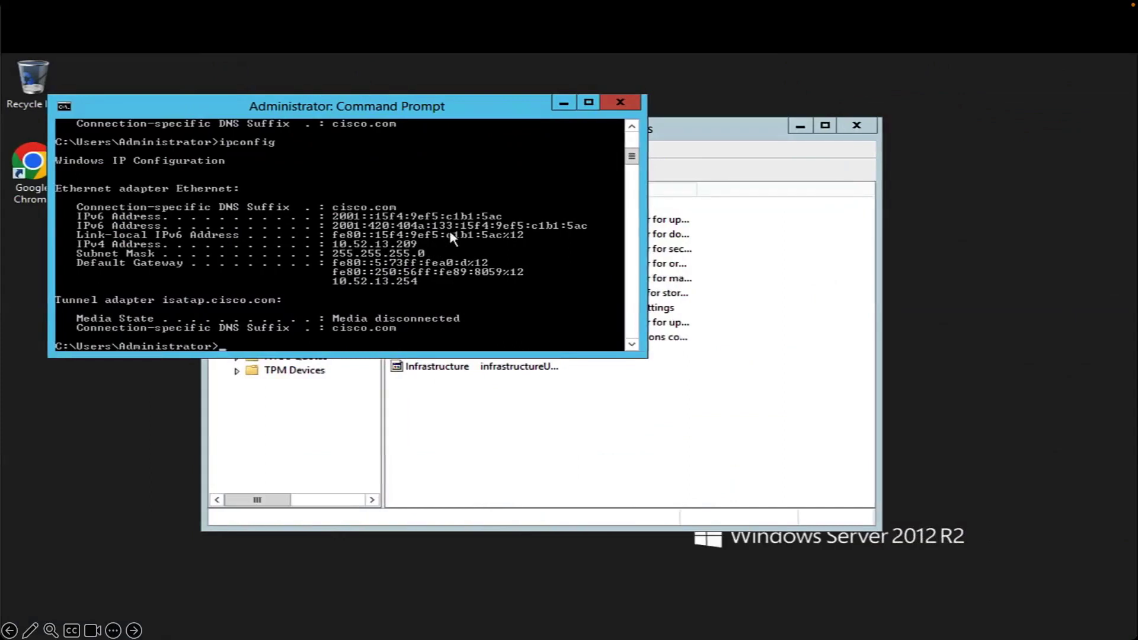
# Confirm Windows Firewall allows the Duo Security Authentication Proxy Service, then return to ISE.
pyautogui.press('super')
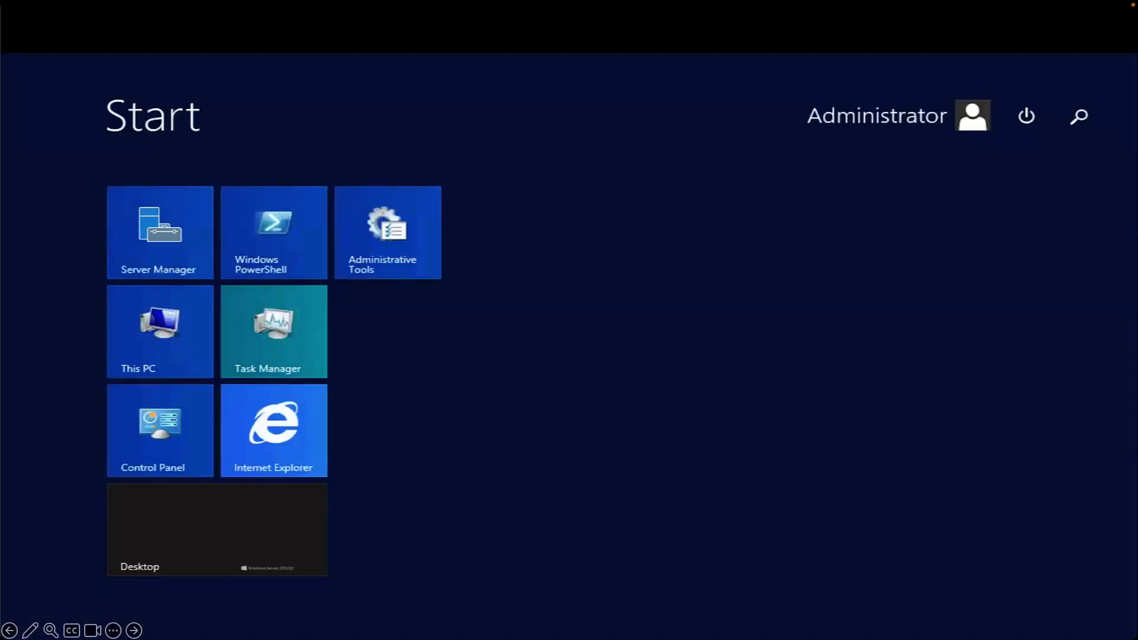
pyautogui.write('firwa')
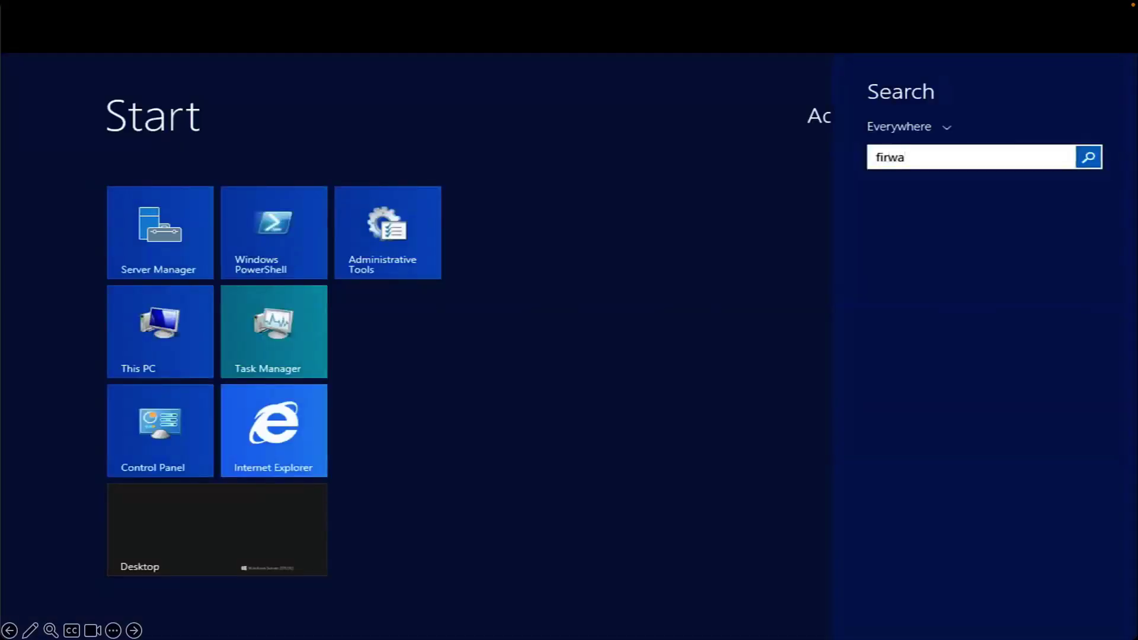
pyautogui.press('BackSpace')
pyautogui.press('BackSpace')
pyautogui.write('ewall with Advanced Security')
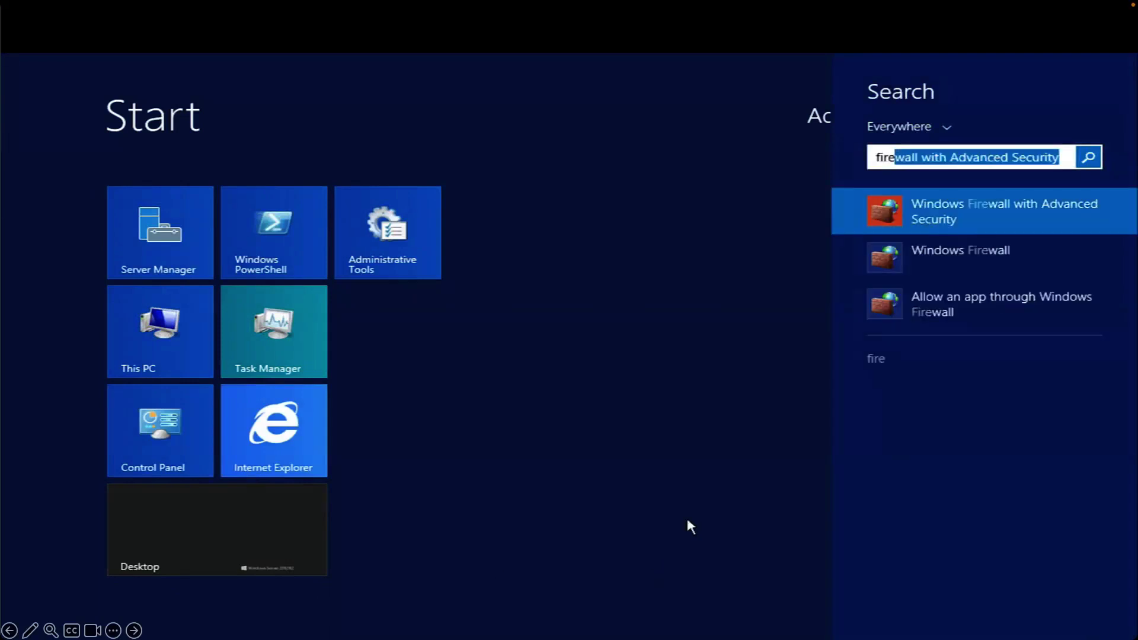
pyautogui.press('Return')
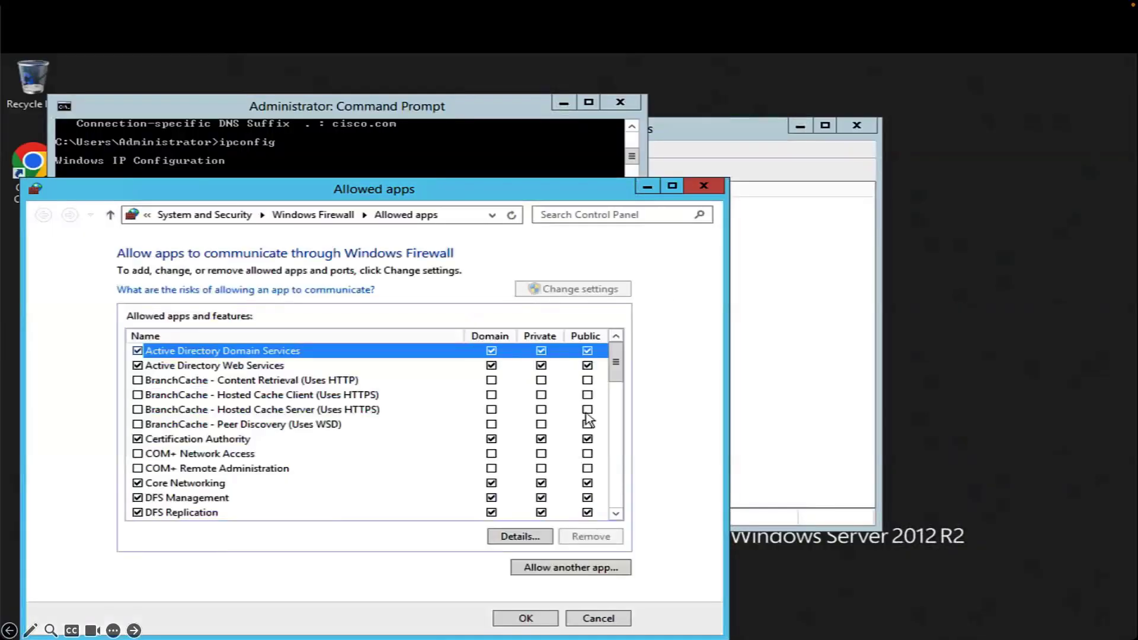
pyautogui.scroll(-3, 616, 391)
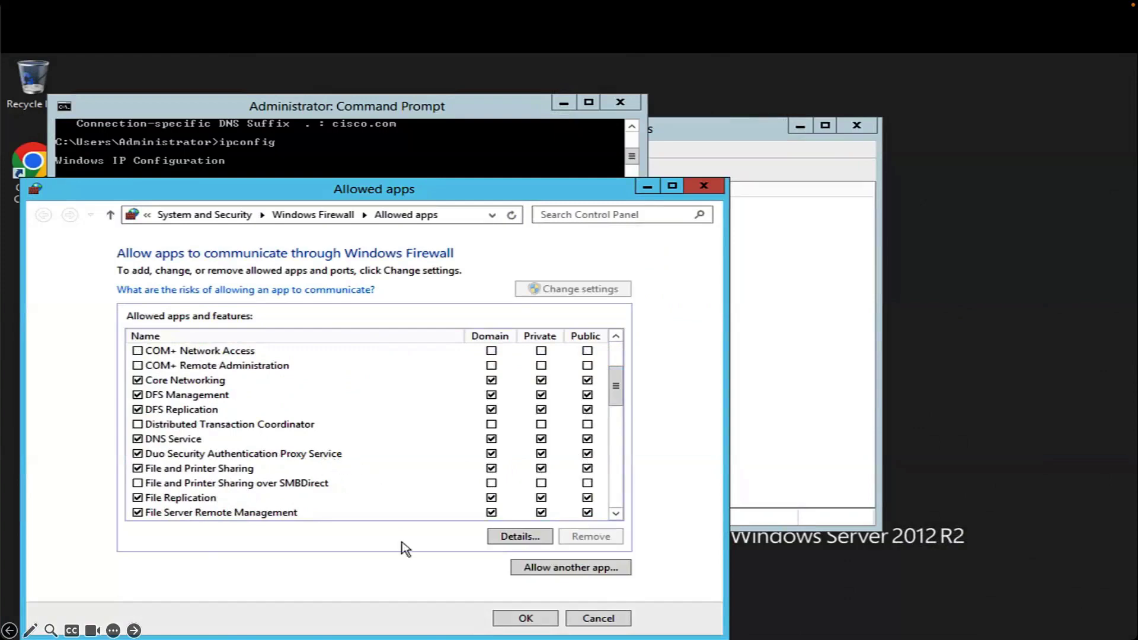
pyautogui.click(602, 619)
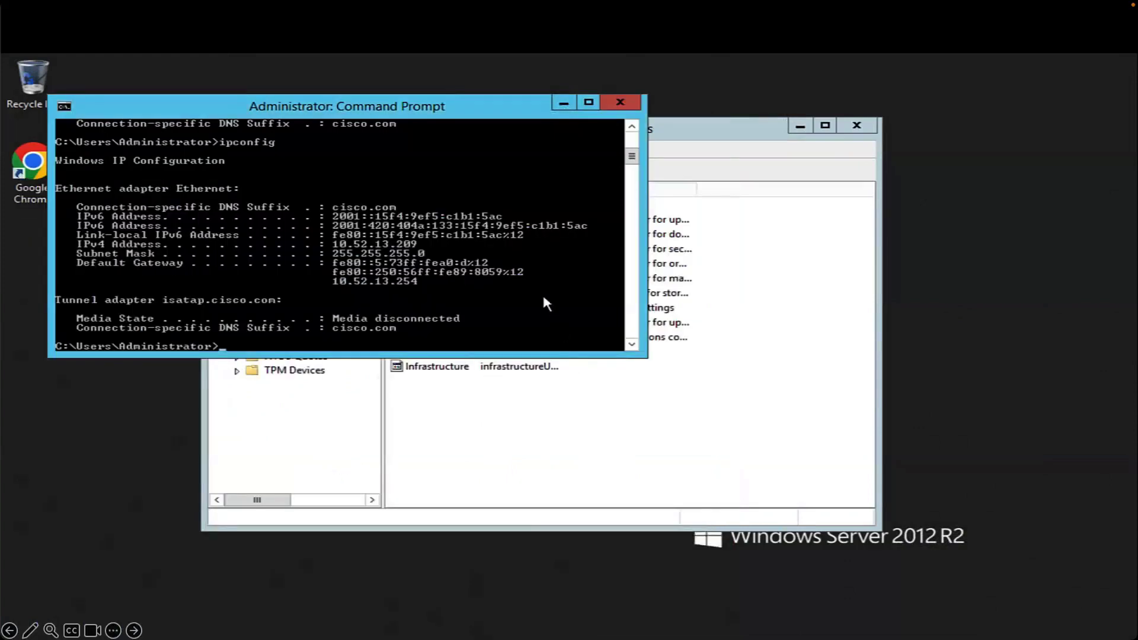
pyautogui.hotkey('ctrl', 'Left')
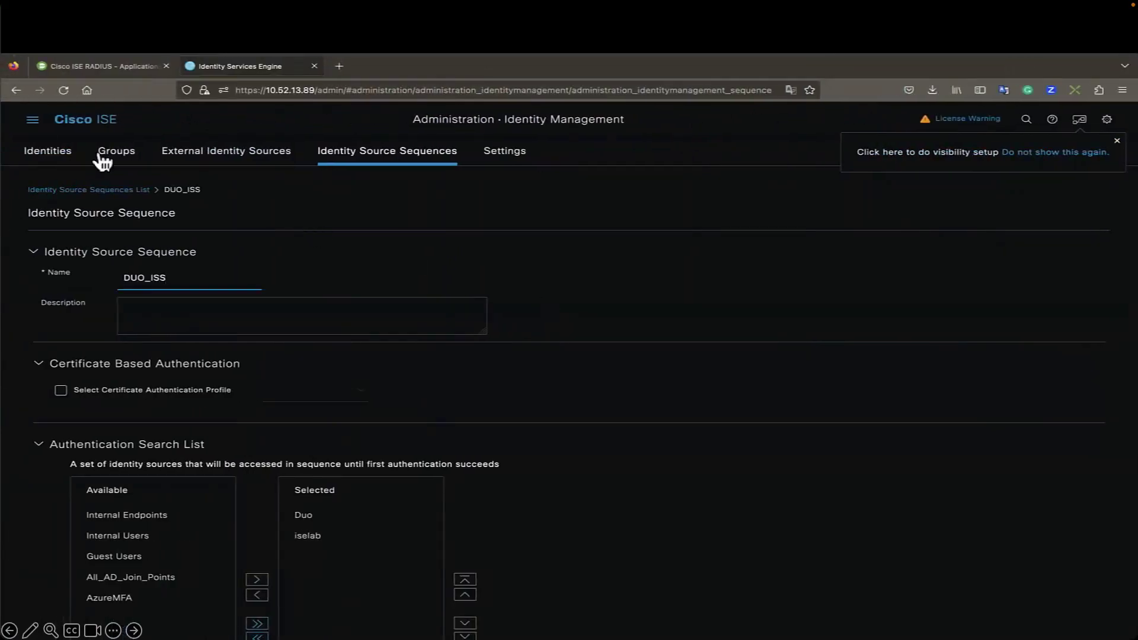
# Navigate to Work Centers > Device Administration > Policy Elements > Results > TACACS Profiles.
pyautogui.click(32, 119)
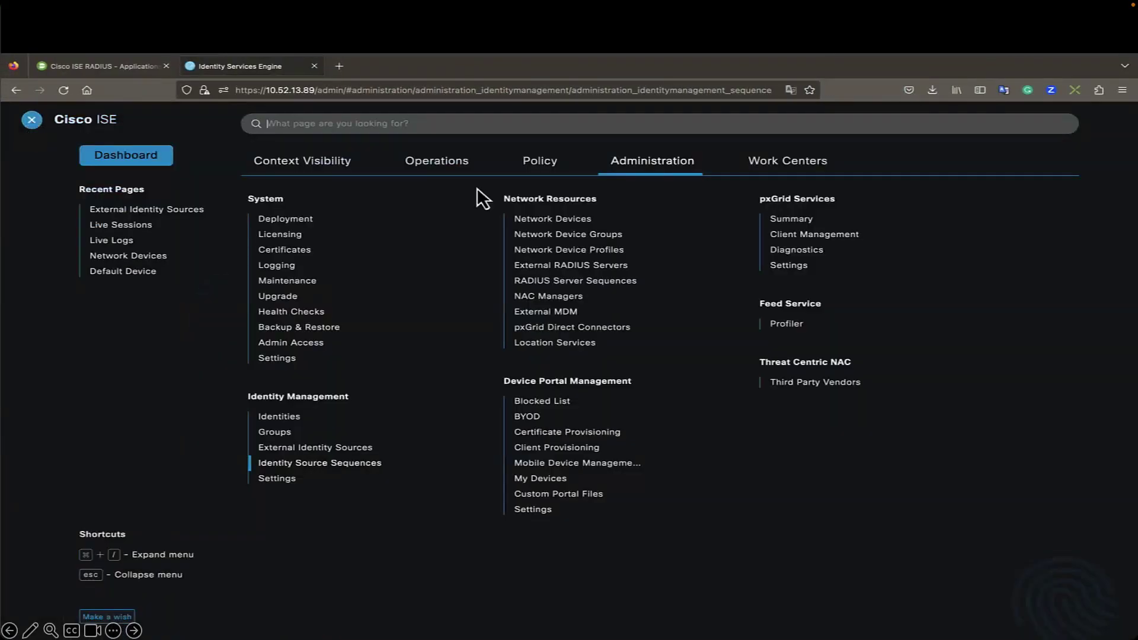
pyautogui.click(768, 158)
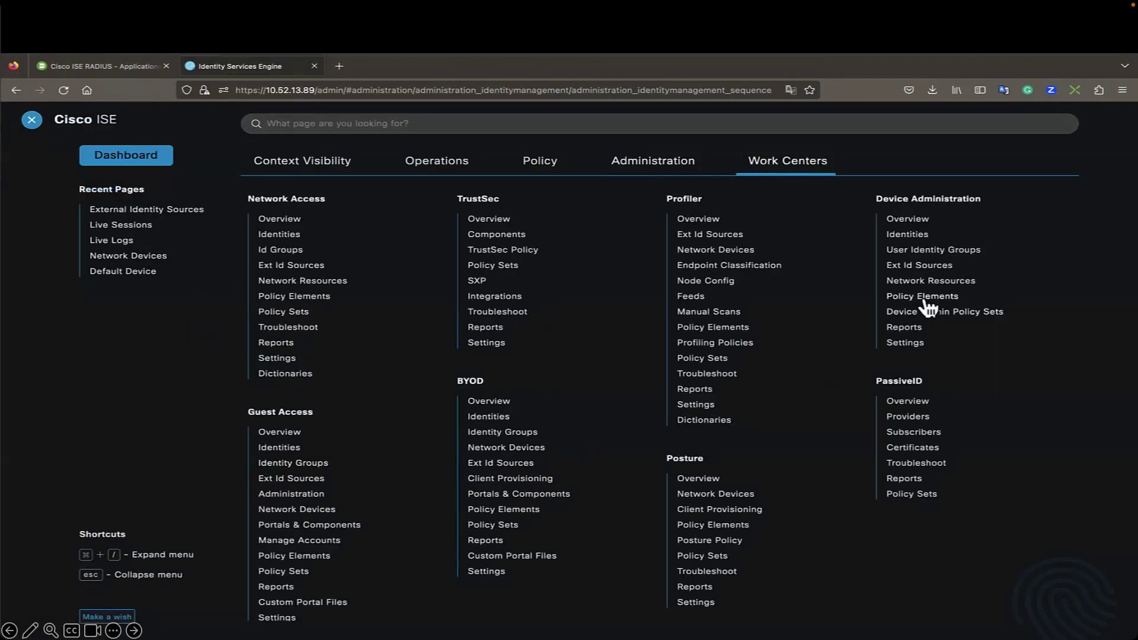
pyautogui.click(922, 296)
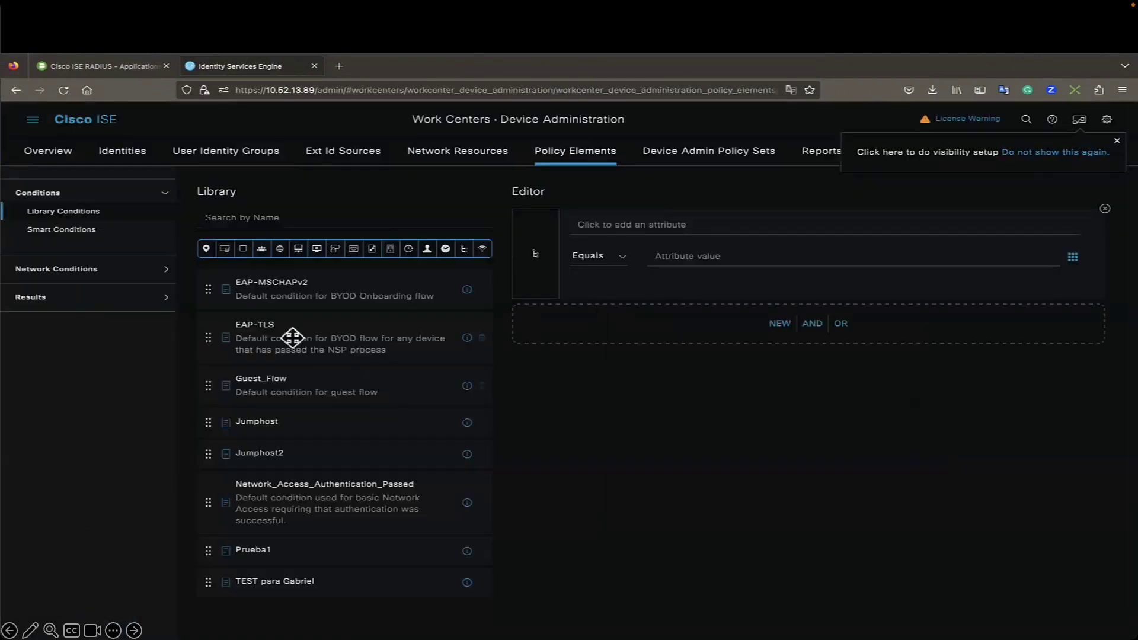
pyautogui.click(134, 298)
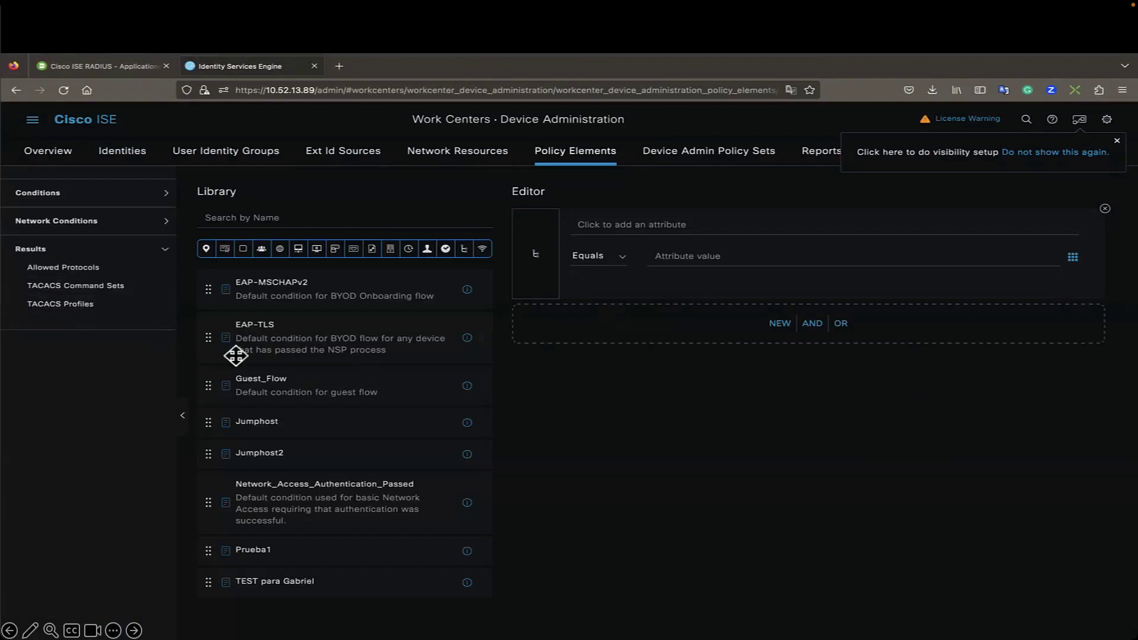
pyautogui.click(85, 311)
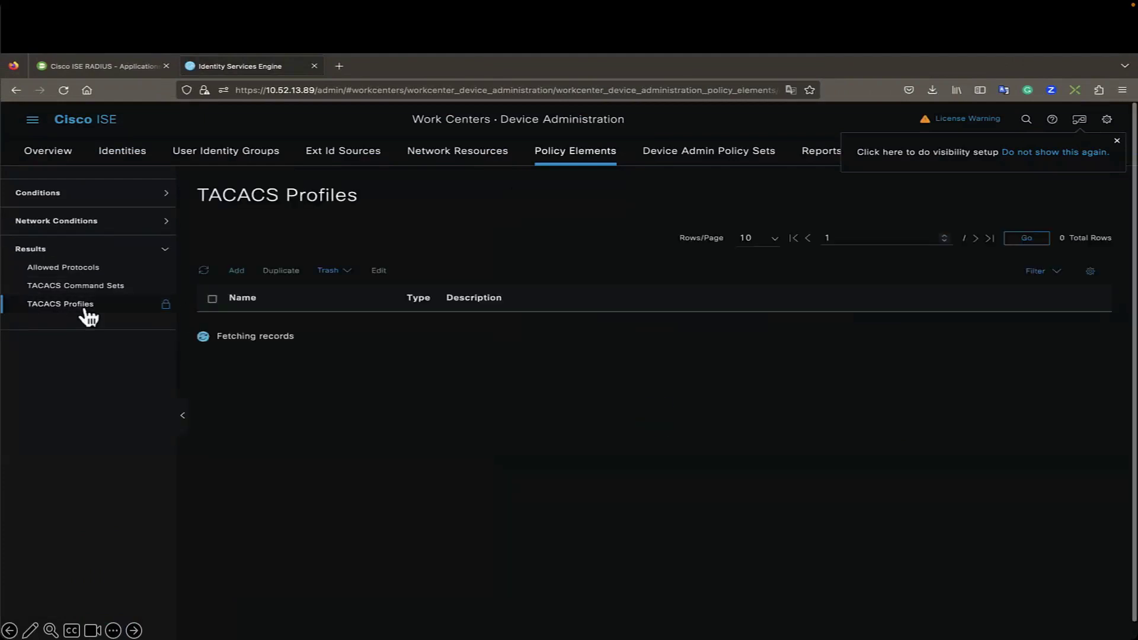
pyautogui.scroll(-2, 241, 370)
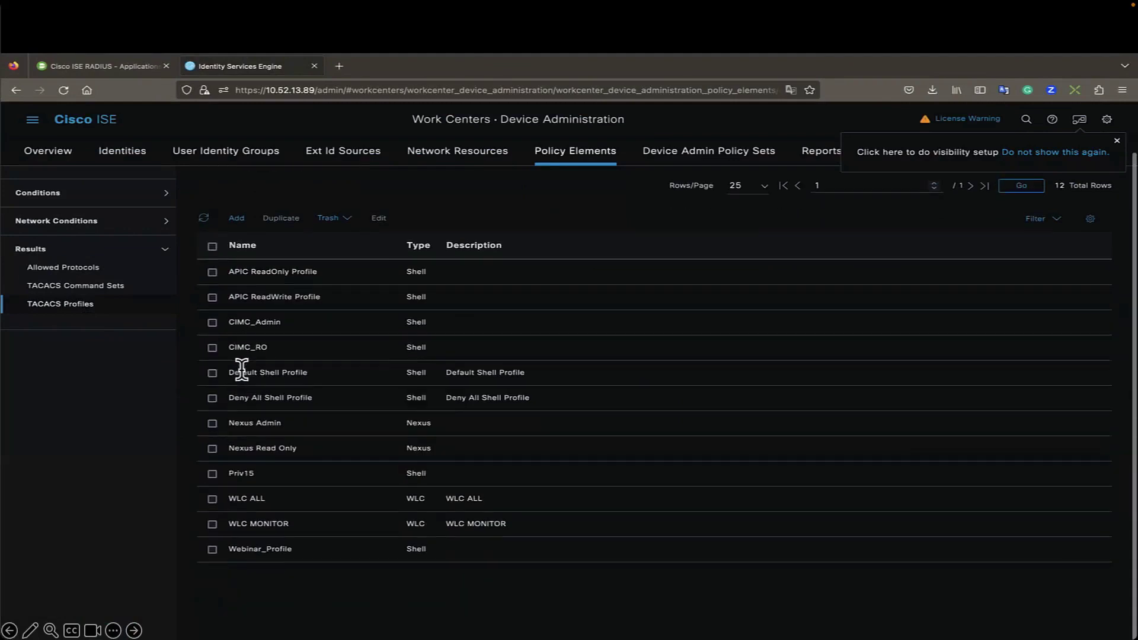
# Open the Priv15 profile for editing and review its Default Privilege of 15.
pyautogui.doubleClick(247, 475)
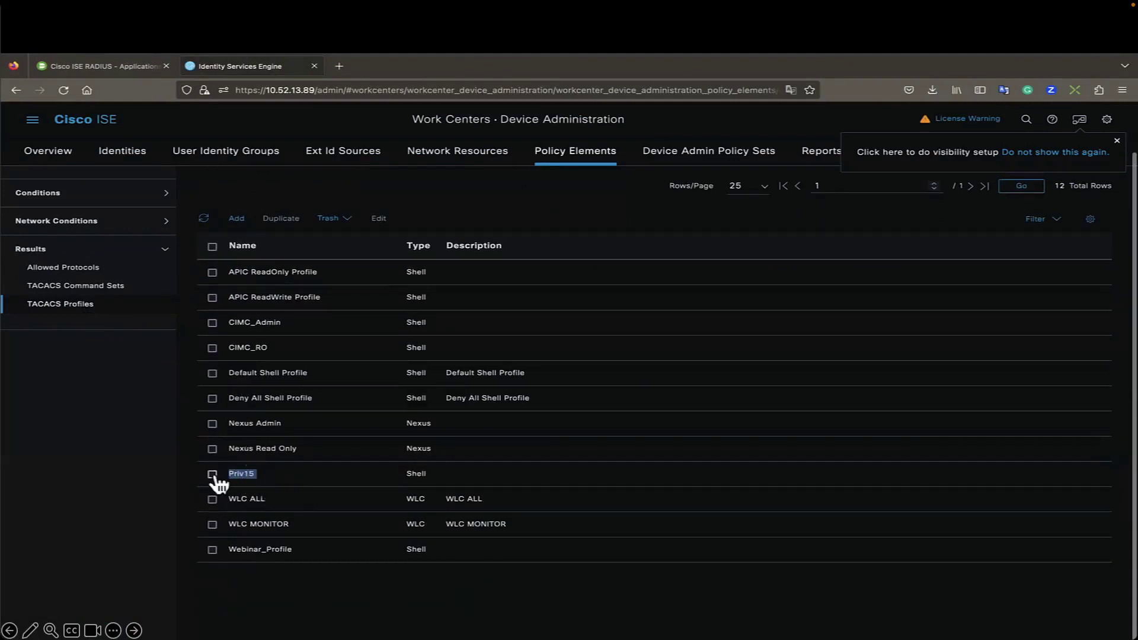
pyautogui.click(212, 475)
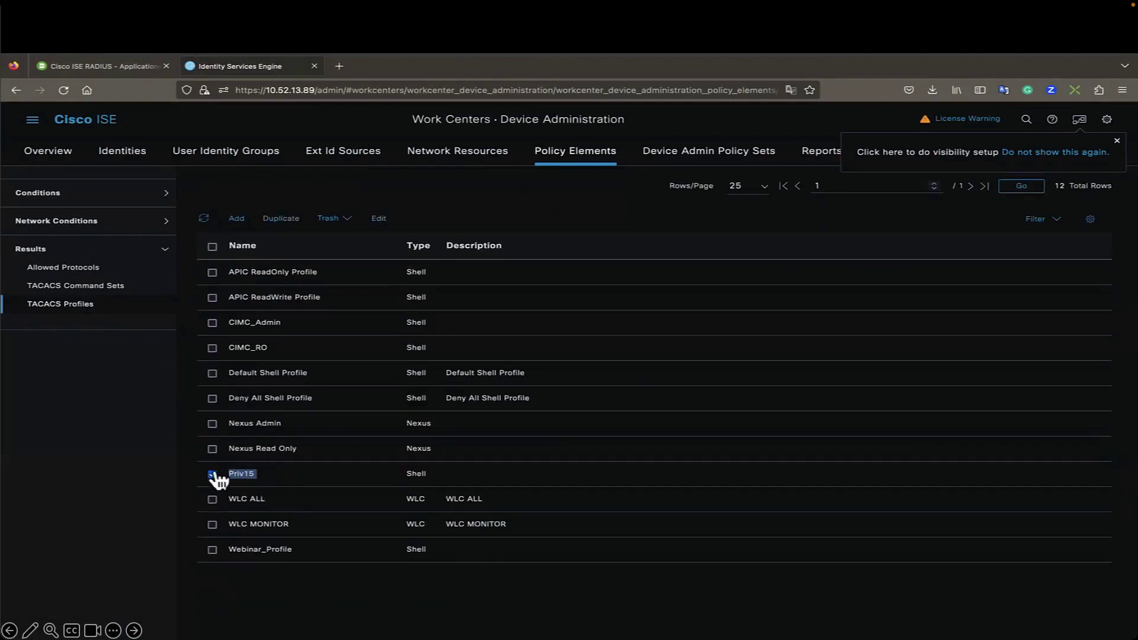
pyautogui.click(376, 223)
pyautogui.scroll(-4, 459, 252)
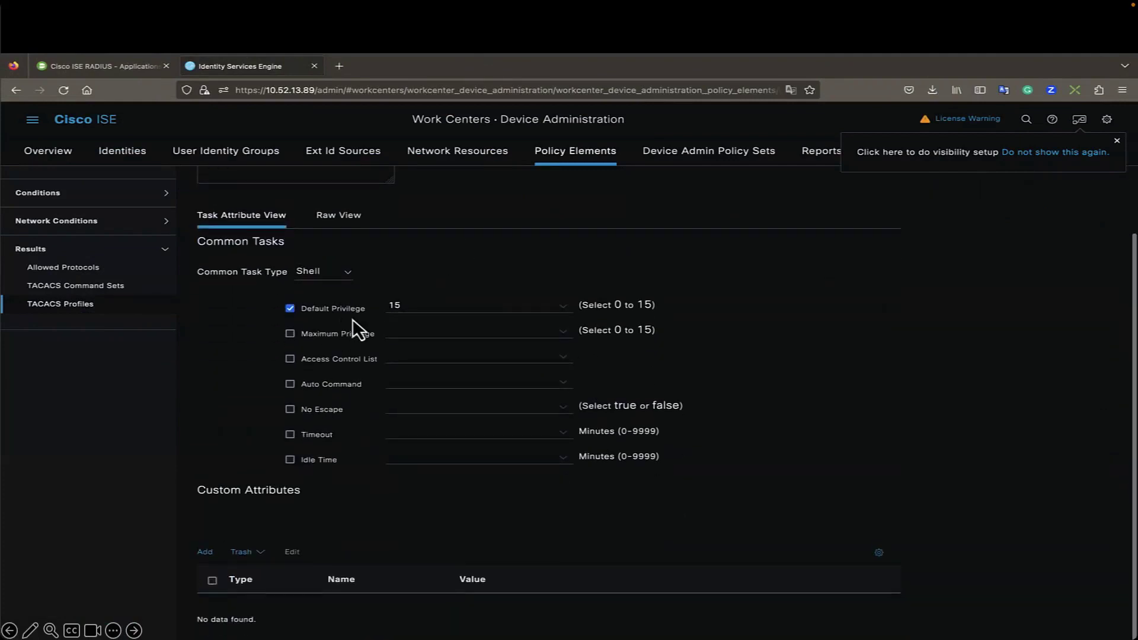
pyautogui.scroll(1, 415, 288)
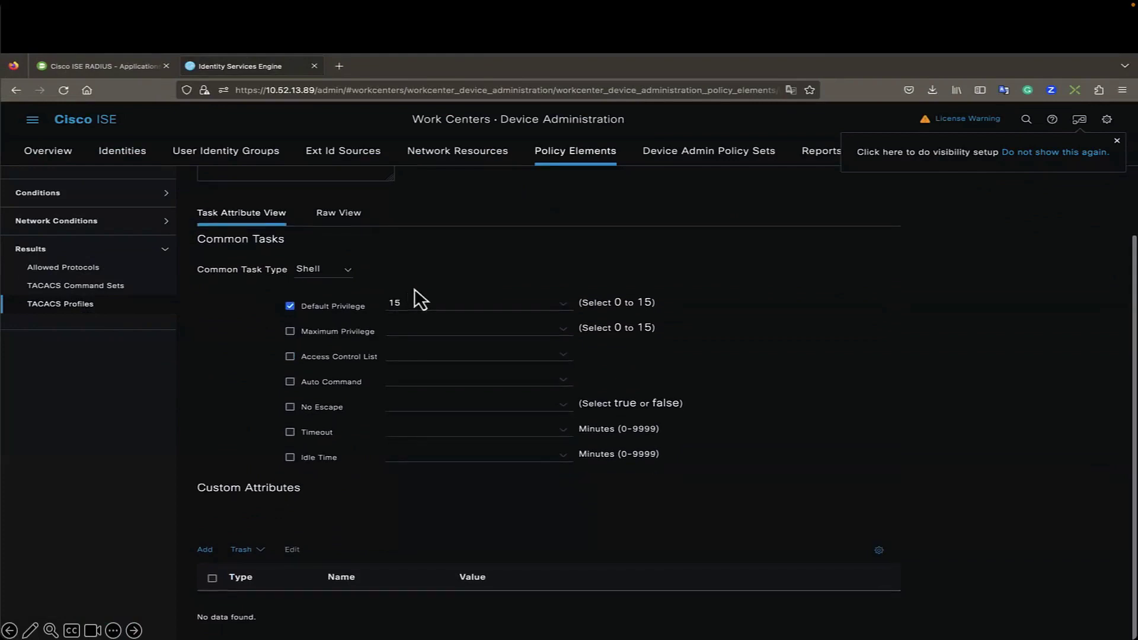
pyautogui.scroll(4, 414, 288)
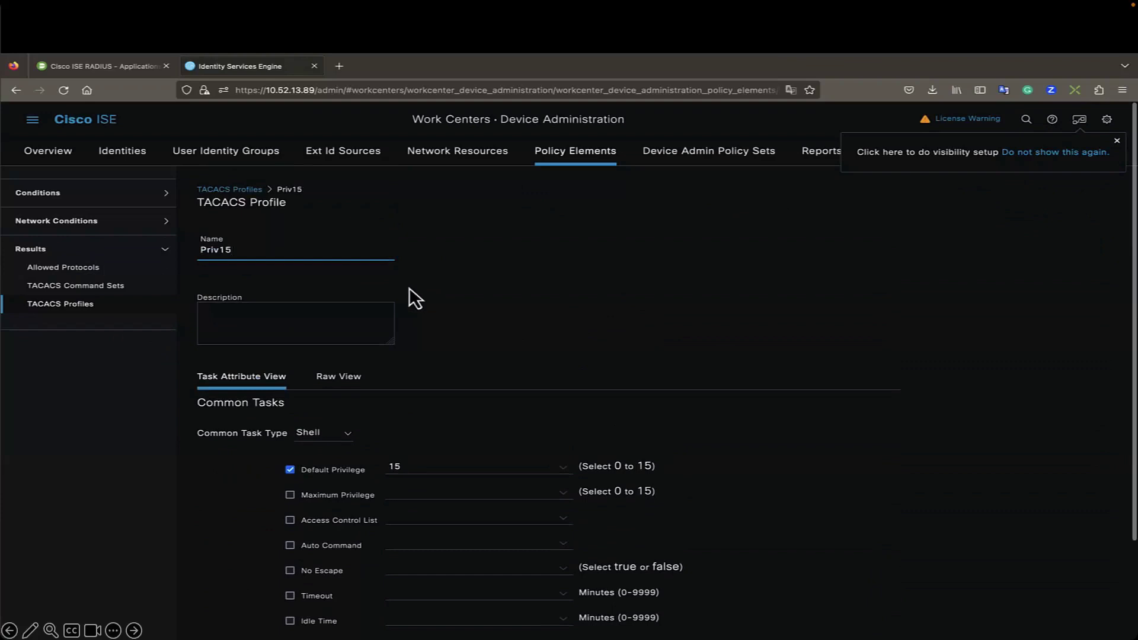
# Discard the unsaved profile changes and open Webinar_CommandSet for editing.
pyautogui.click(99, 288)
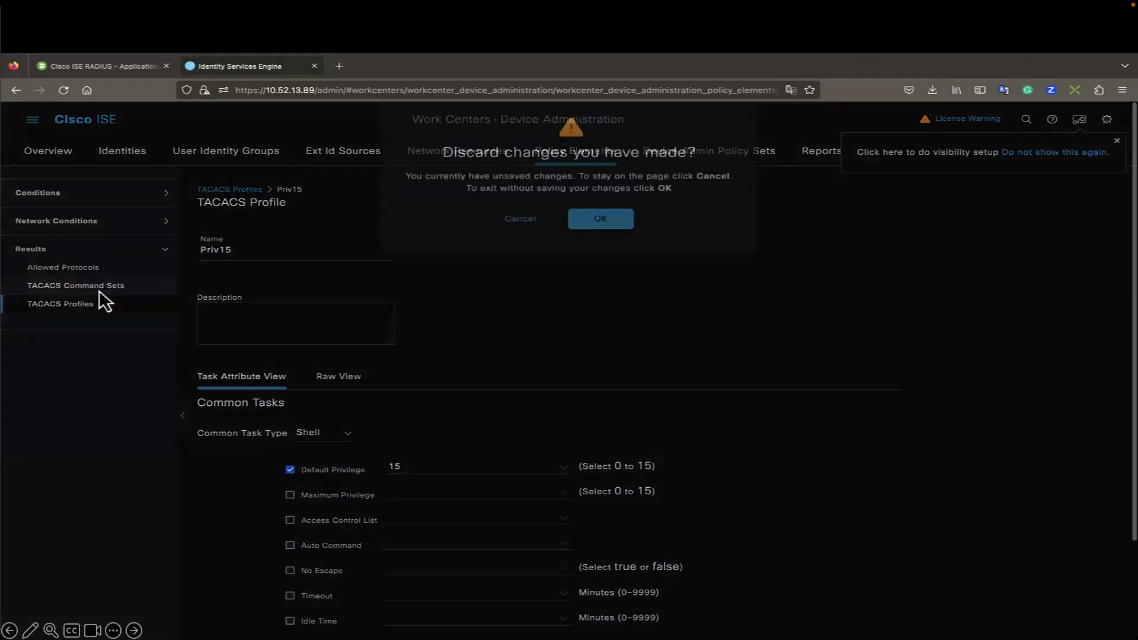
pyautogui.click(601, 243)
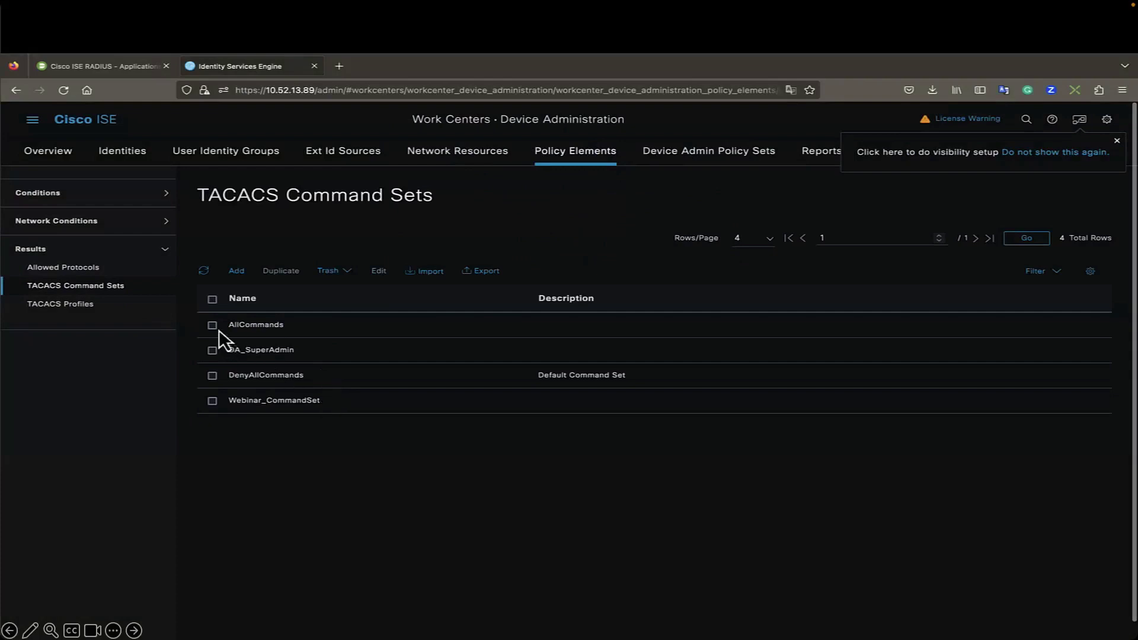
pyautogui.click(213, 403)
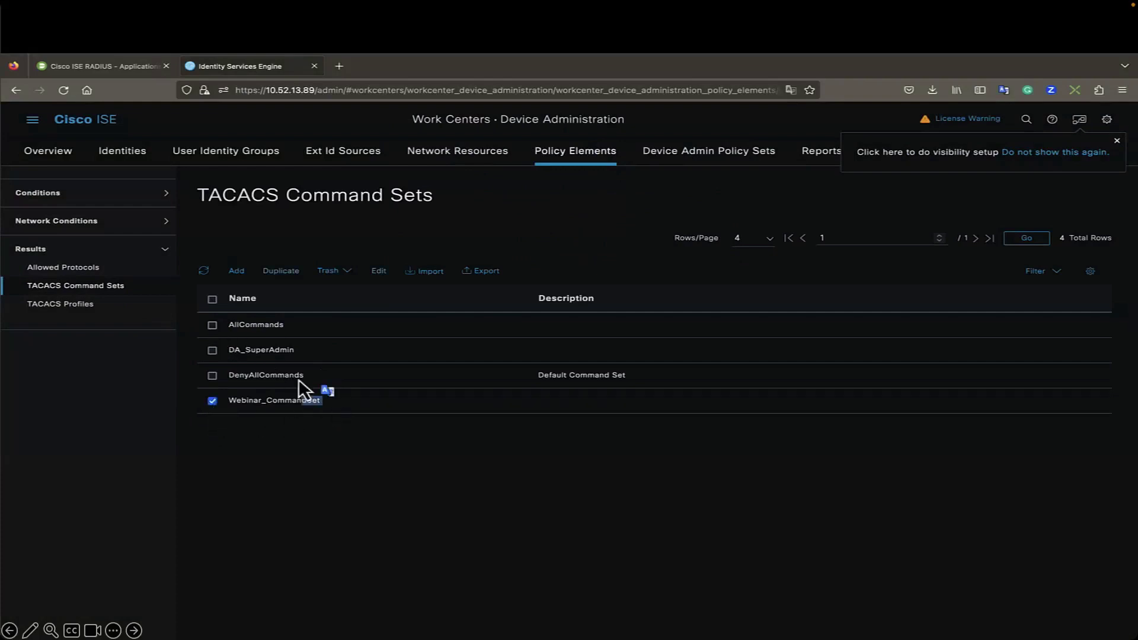
pyautogui.click(380, 272)
pyautogui.scroll(-2, 369, 360)
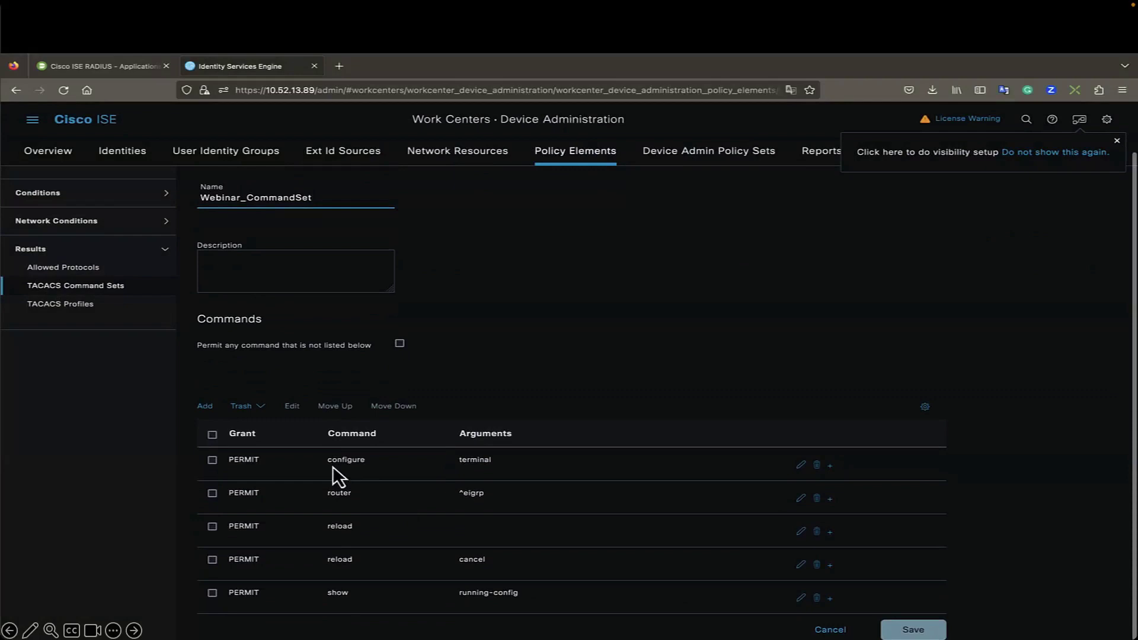
# Highlight its permitted commands: configure terminal, router ^eigrp, reload, reload cancel, show running-config.
pyautogui.doubleClick(476, 460)
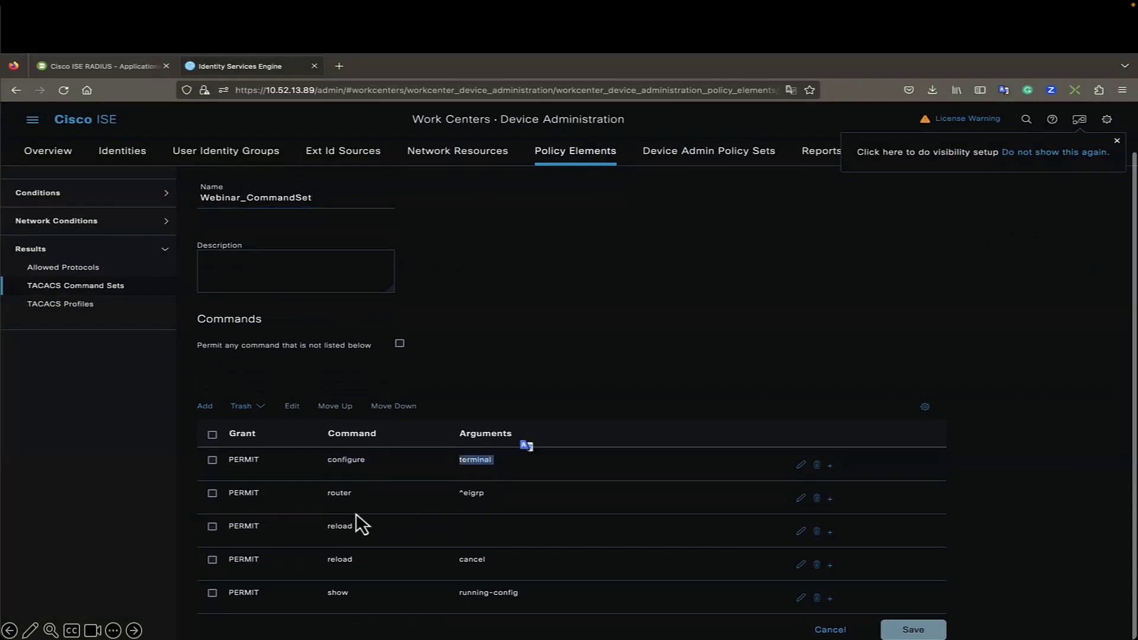
pyautogui.doubleClick(481, 495)
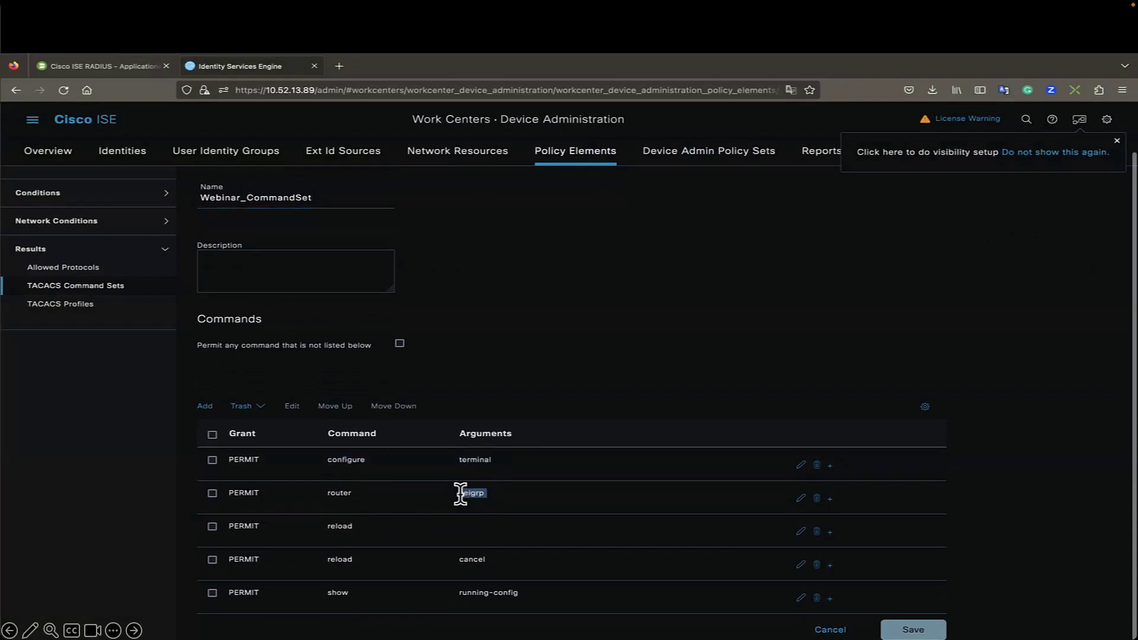
pyautogui.click(515, 533)
pyautogui.doubleClick(335, 528)
pyautogui.doubleClick(340, 560)
pyautogui.doubleClick(474, 560)
pyautogui.doubleClick(338, 592)
pyautogui.moveTo(520, 592); pyautogui.dragTo(463, 593)
pyautogui.moveTo(226, 365); pyautogui.dragTo(394, 352)
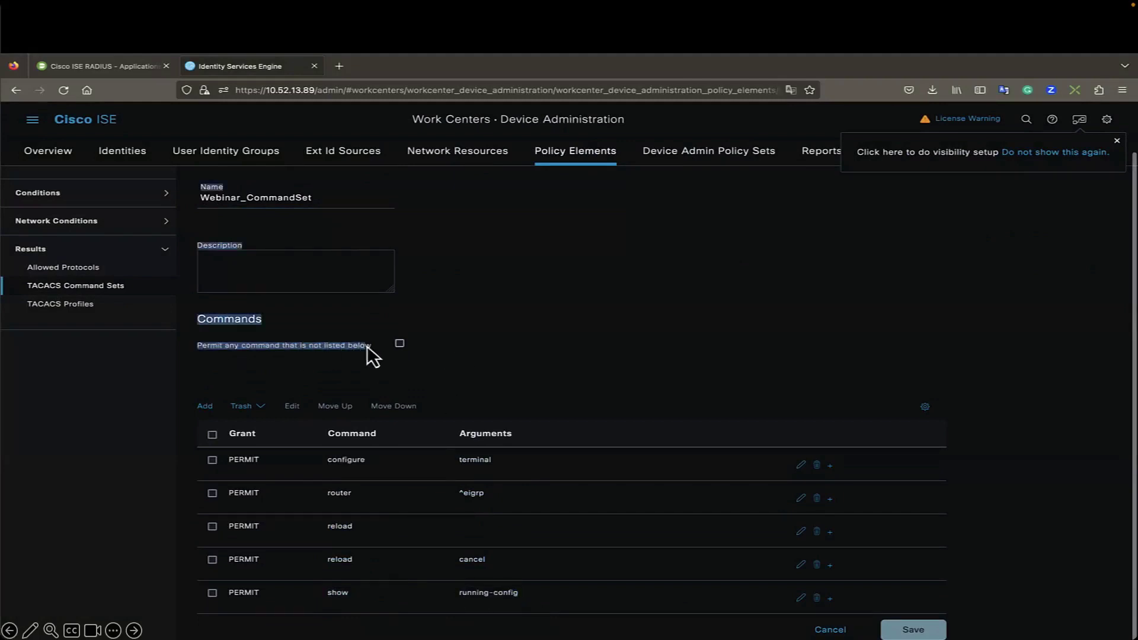
pyautogui.click(422, 301)
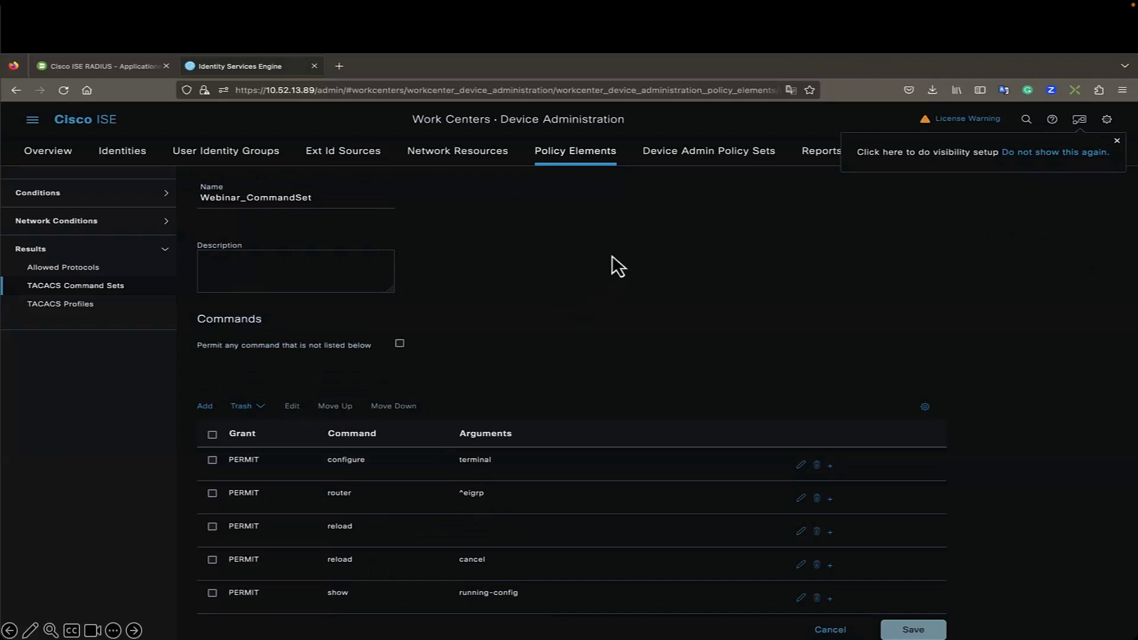
pyautogui.click(661, 155)
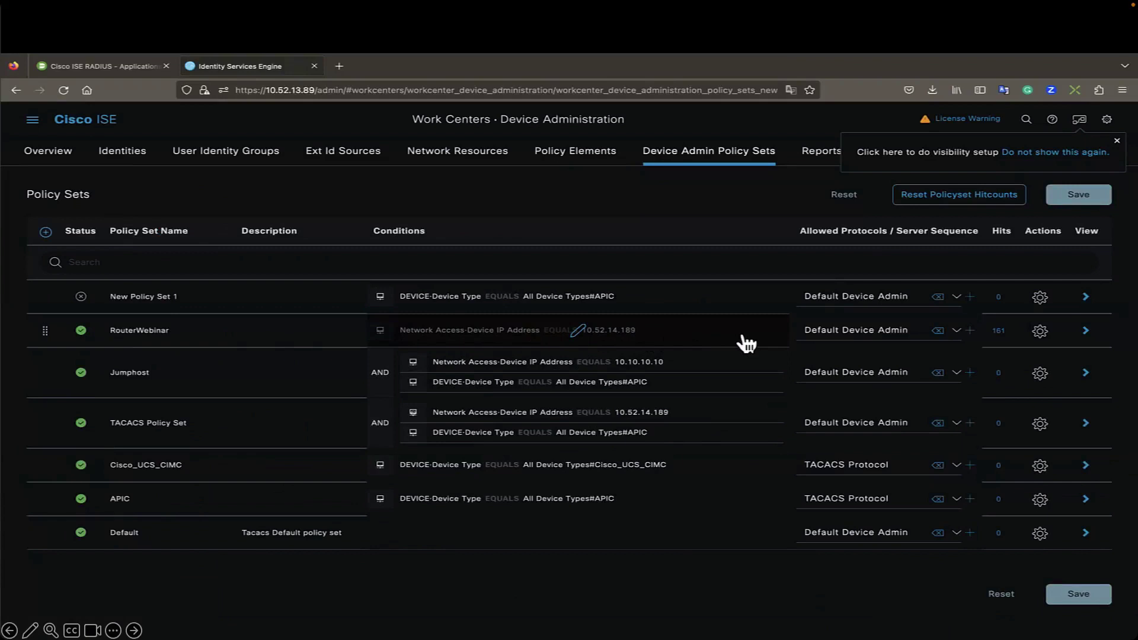
pyautogui.click(1087, 333)
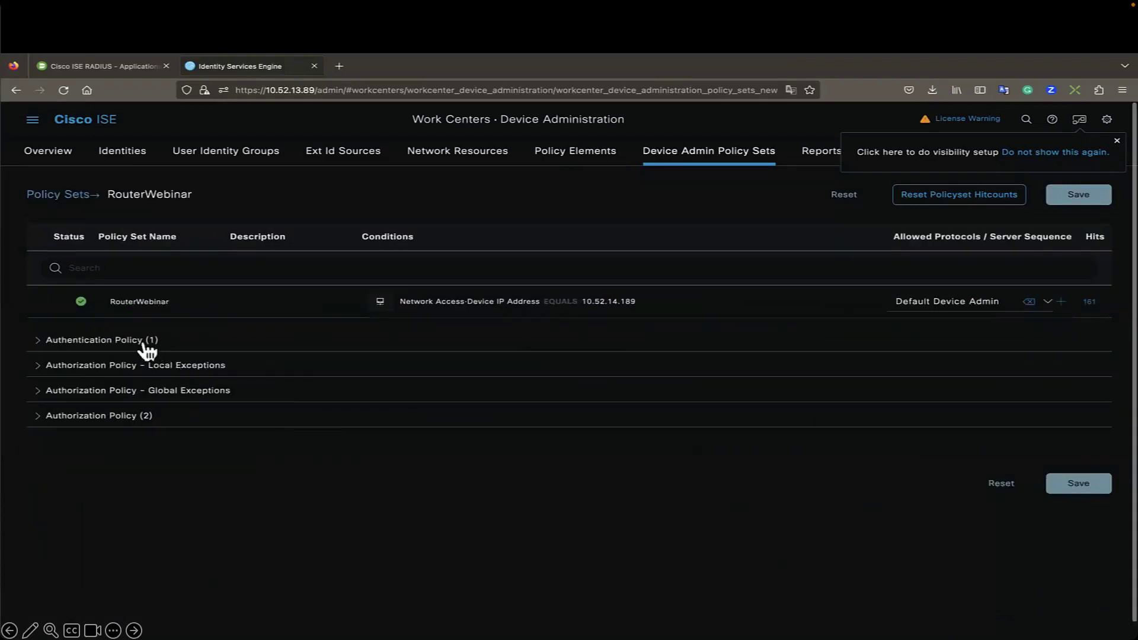
pyautogui.click(146, 344)
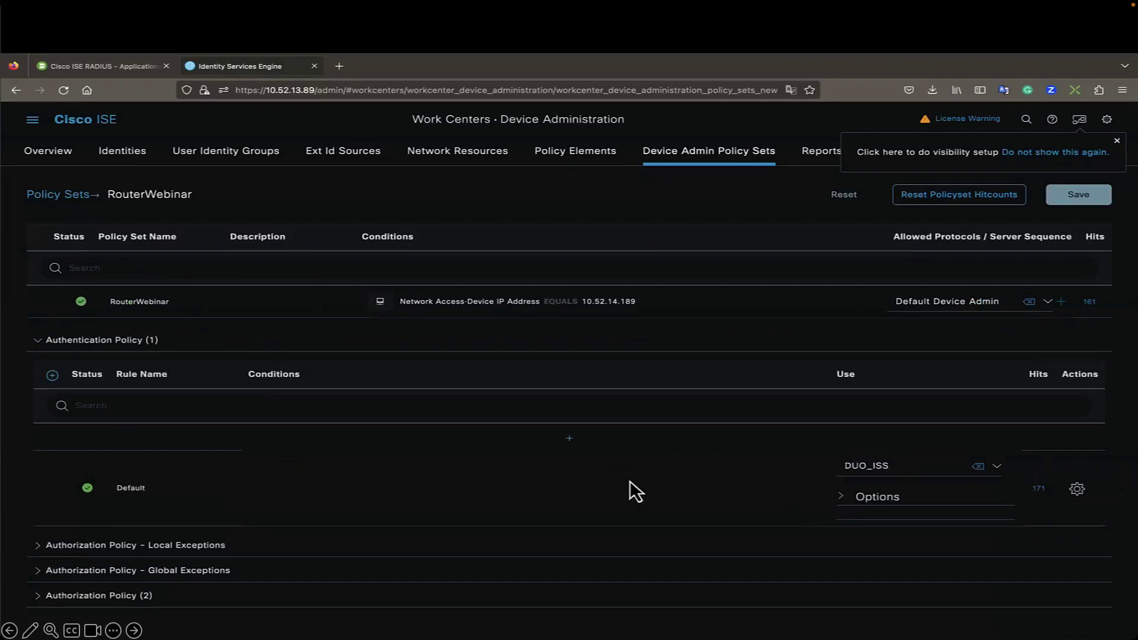
pyautogui.scroll(-2, 630, 480)
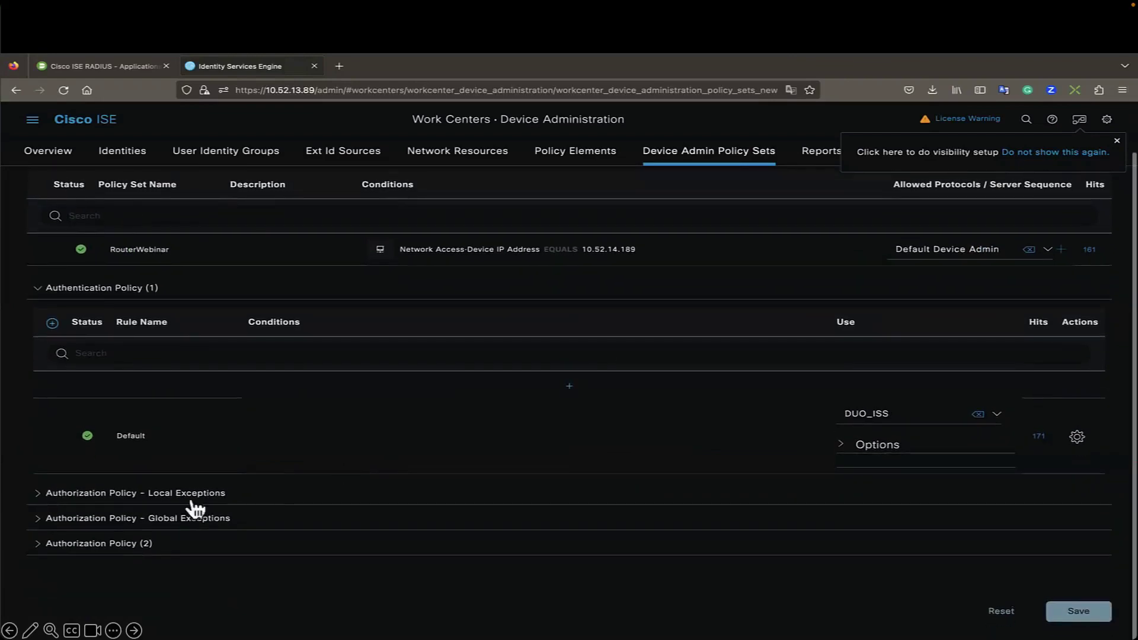
pyautogui.click(142, 554)
pyautogui.scroll(-5, 346, 480)
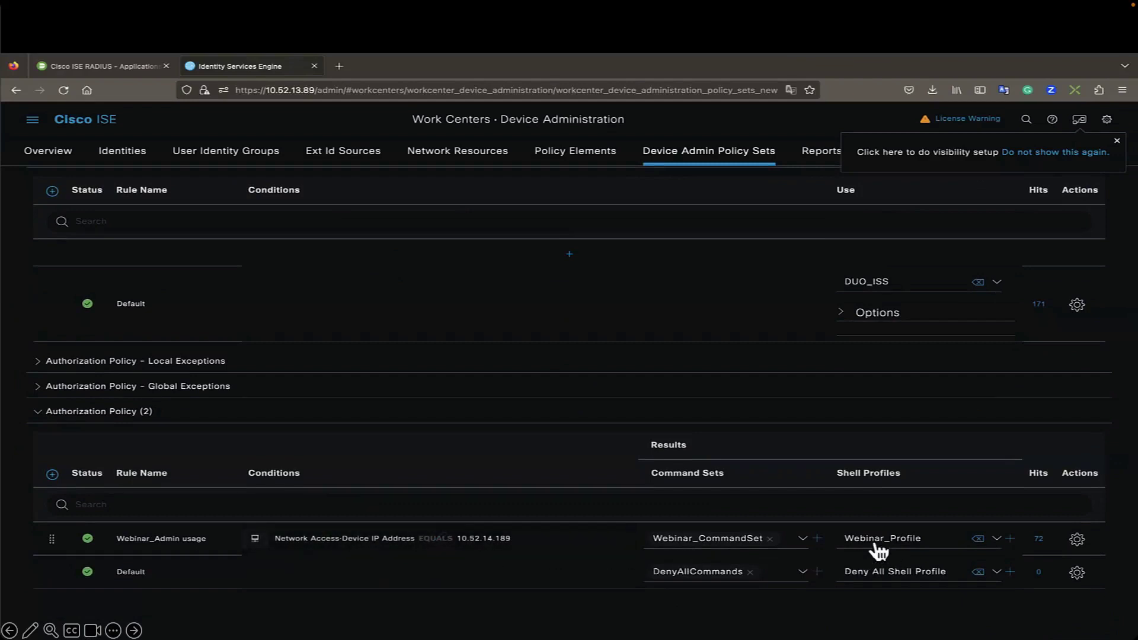
pyautogui.scroll(3, 817, 394)
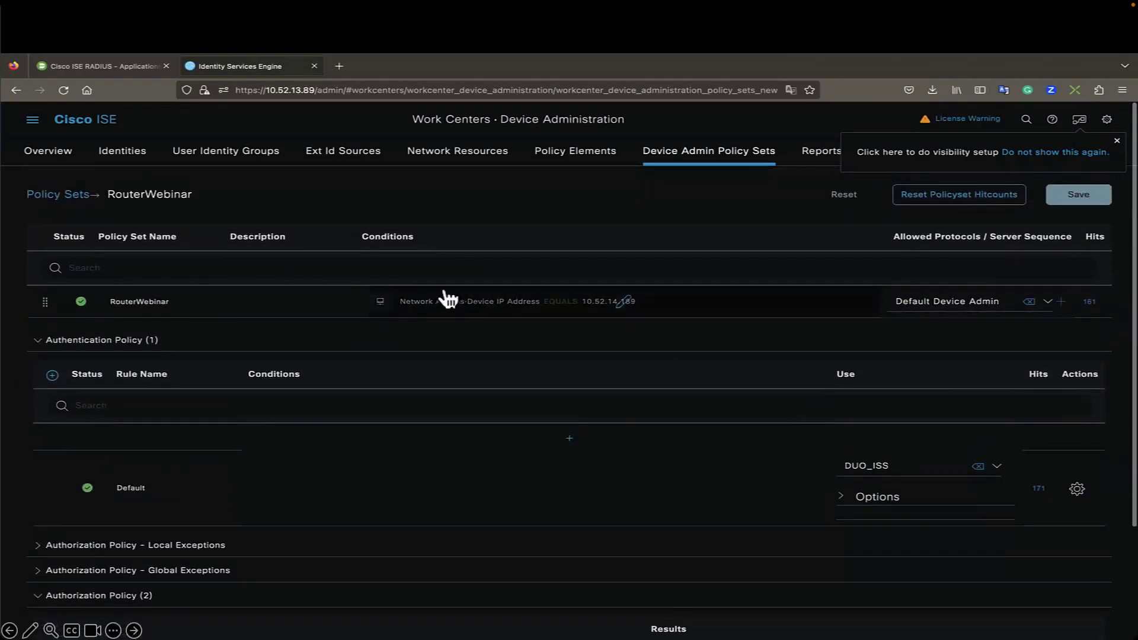
# Open Operations > TACACS > Live Logs and set auto-refresh to every 30 seconds.
pyautogui.click(33, 120)
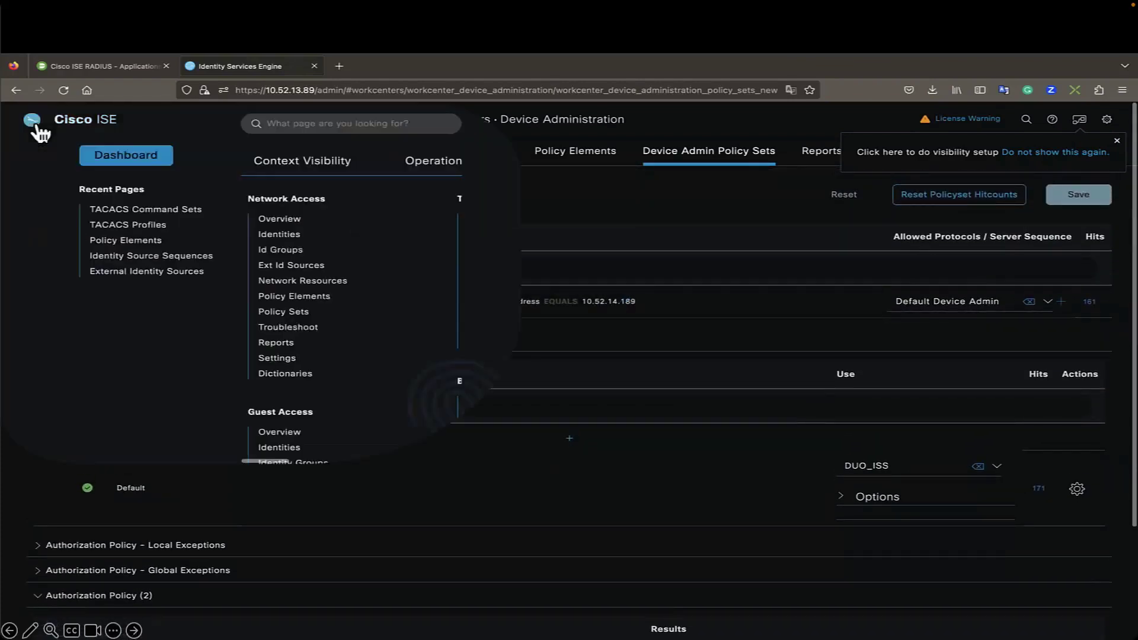
pyautogui.click(437, 160)
pyautogui.click(301, 294)
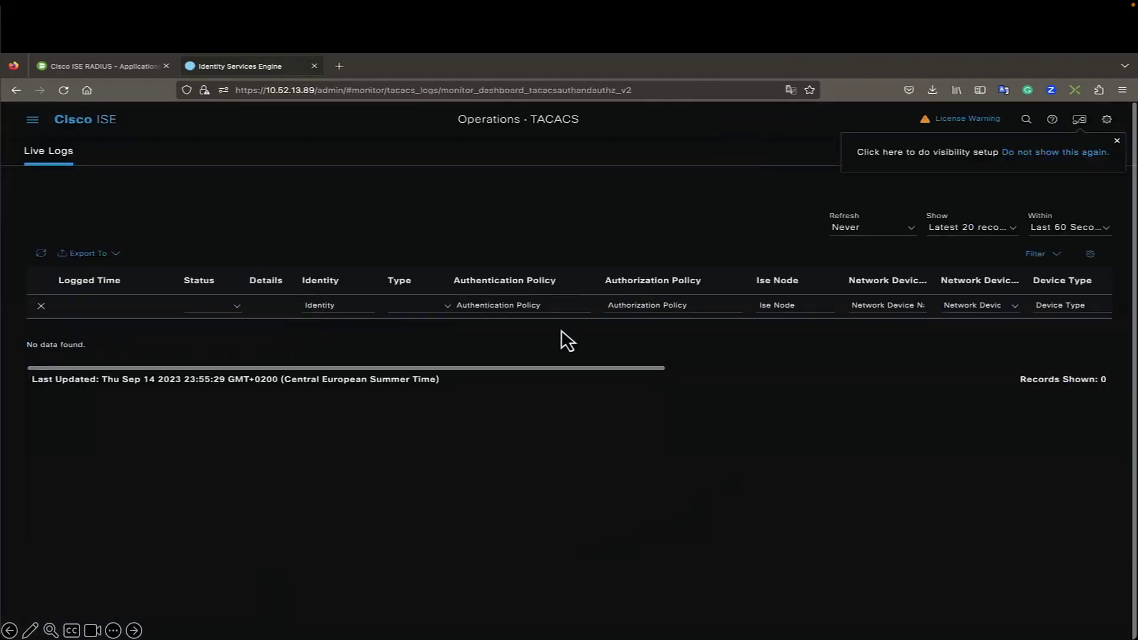
pyautogui.click(851, 233)
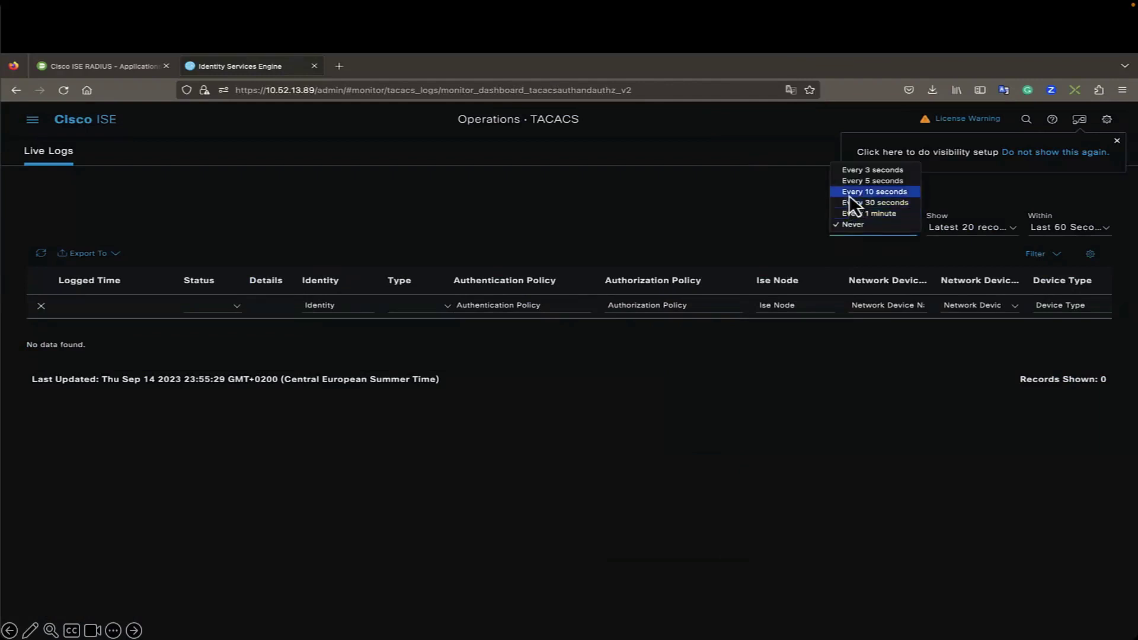
pyautogui.click(850, 202)
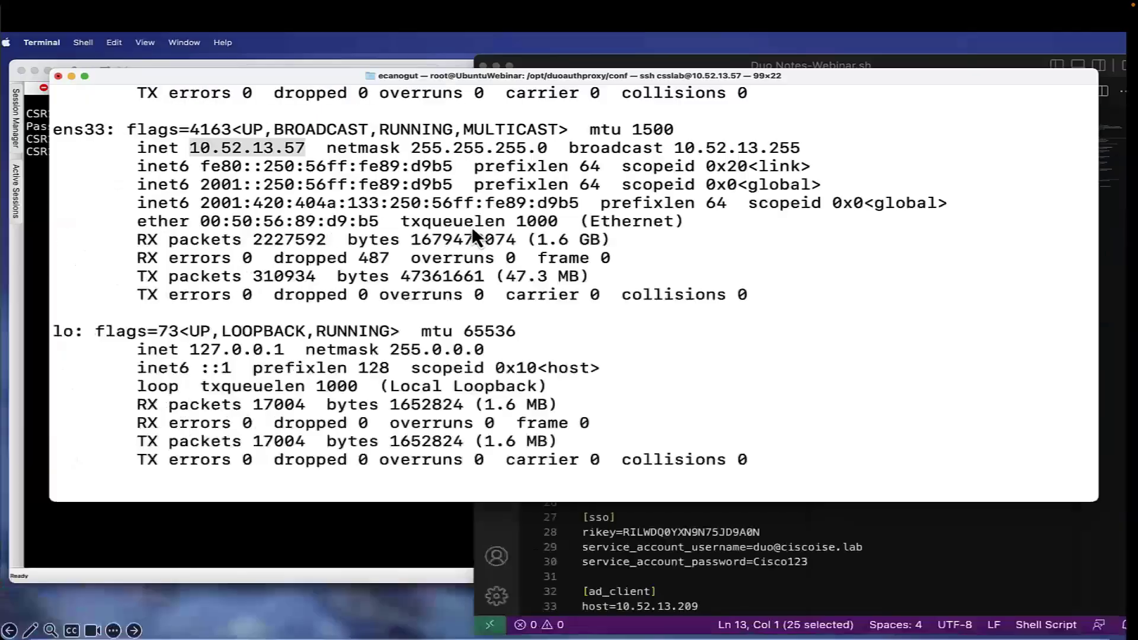
# Clear the Ubuntu proxy's terminal with the clear command.
pyautogui.press('Return')
pyautogui.press('Return')
pyautogui.press('Return')
pyautogui.press('Return')
pyautogui.write('c')
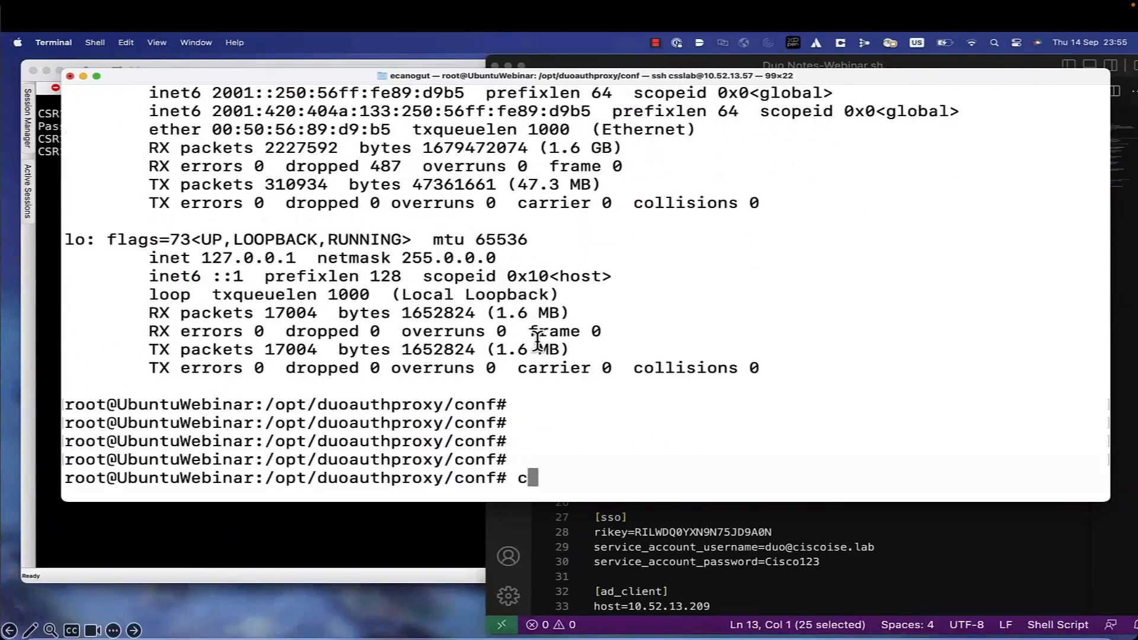
pyautogui.write('lear')
pyautogui.press('Return')
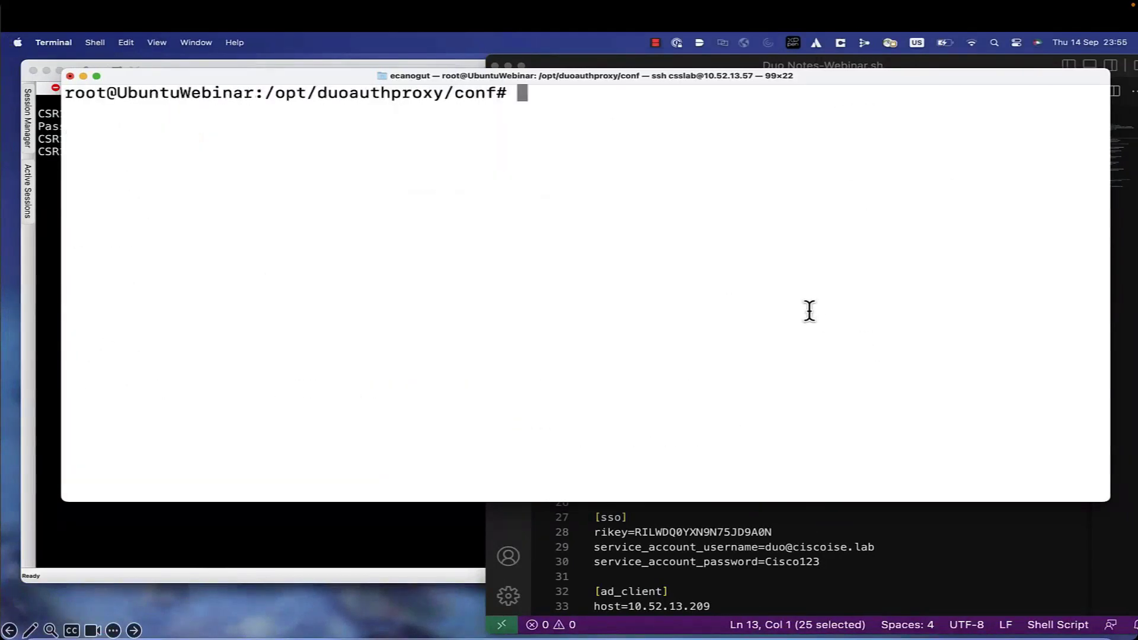
# Reconnect the CSR1kv session, dismiss the public key warning, and enter privileged mode with en.
pyautogui.press('super+minus')
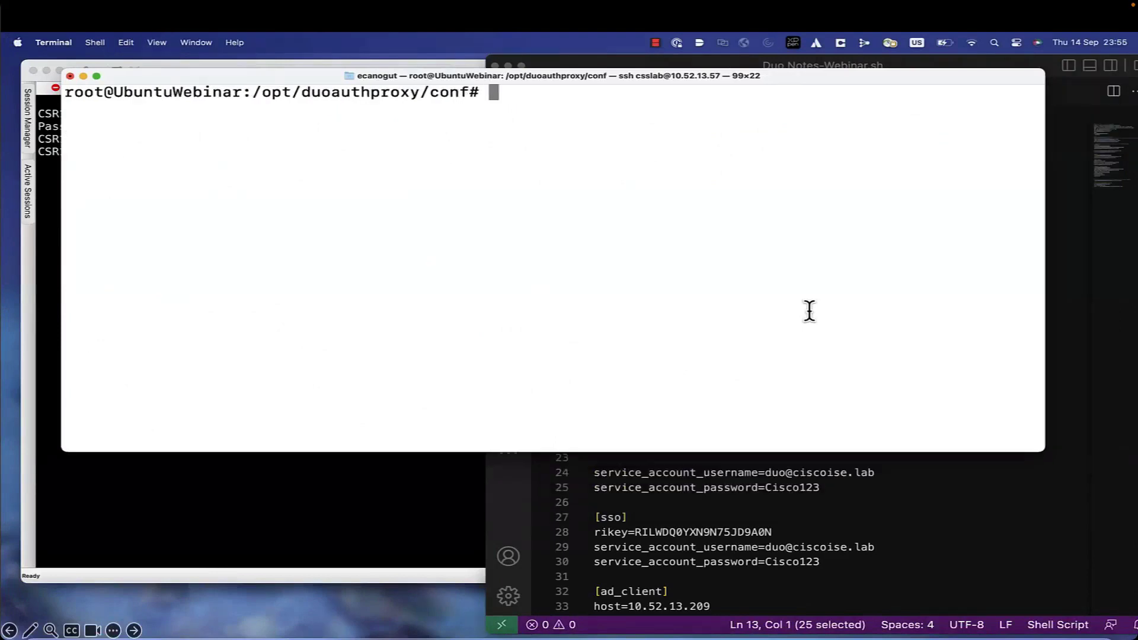
pyautogui.click(396, 496)
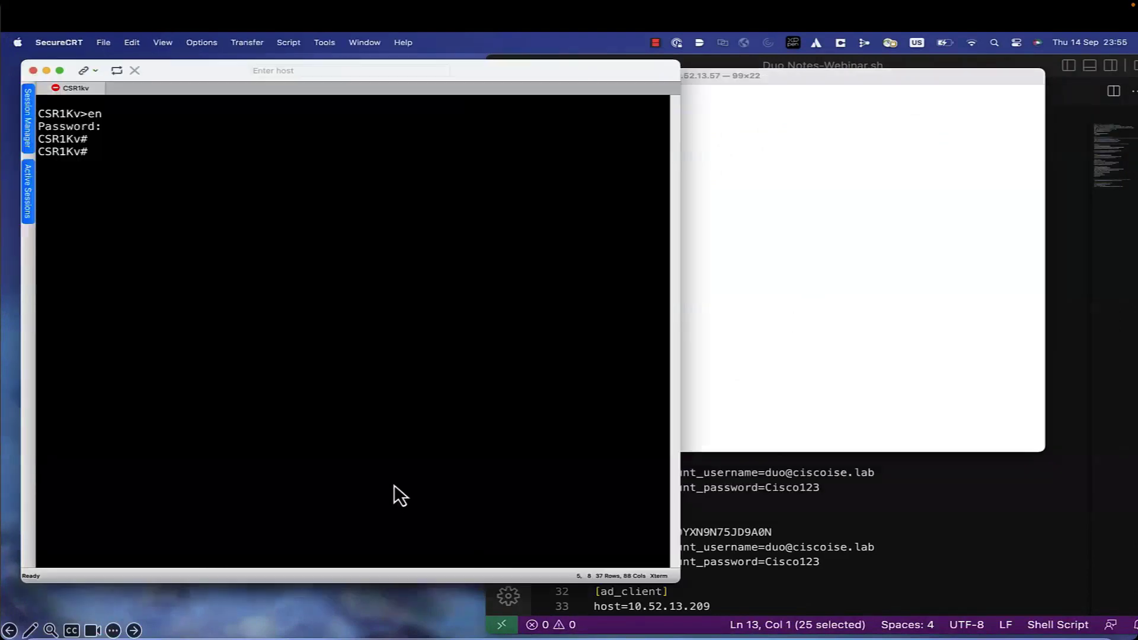
pyautogui.press('Return')
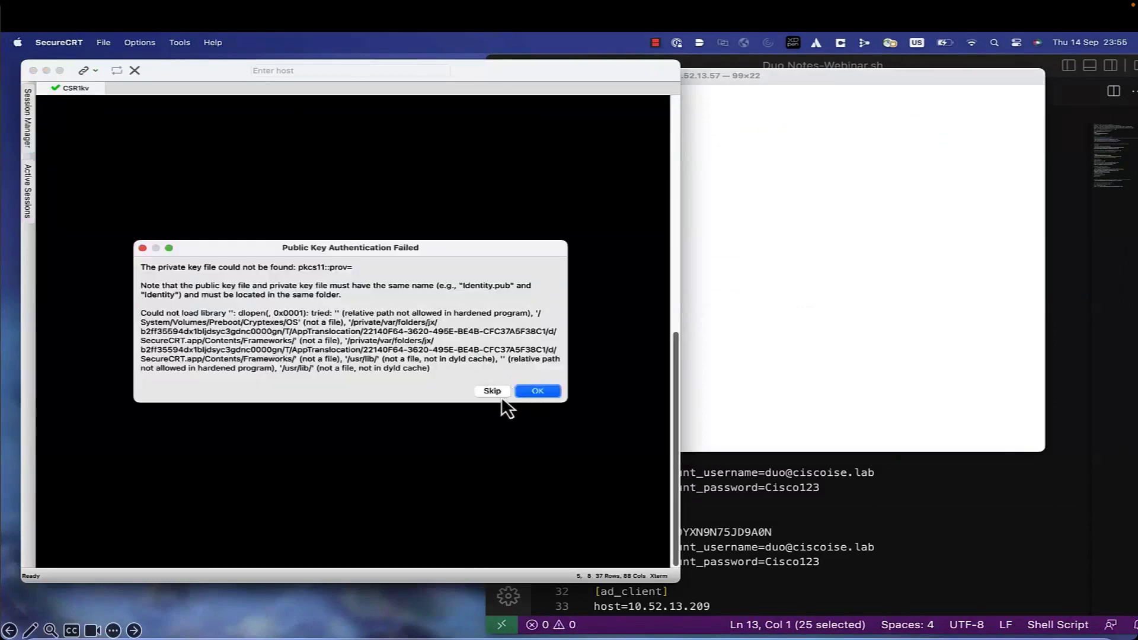
pyautogui.click(495, 392)
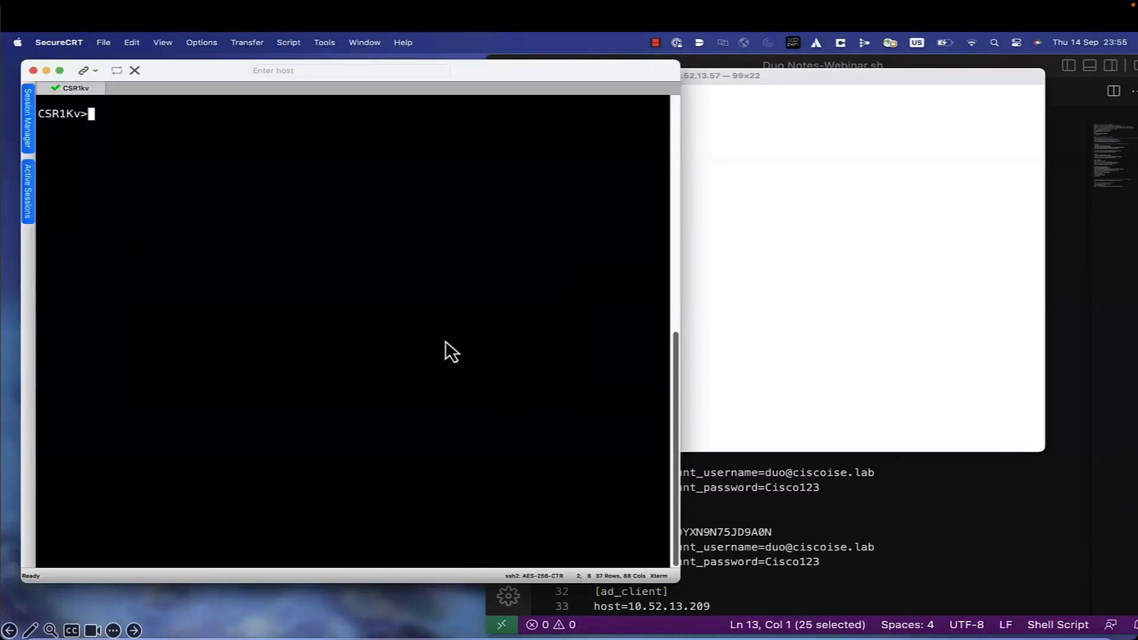
pyautogui.press('Return')
pyautogui.write('en')
pyautogui.press('Return')
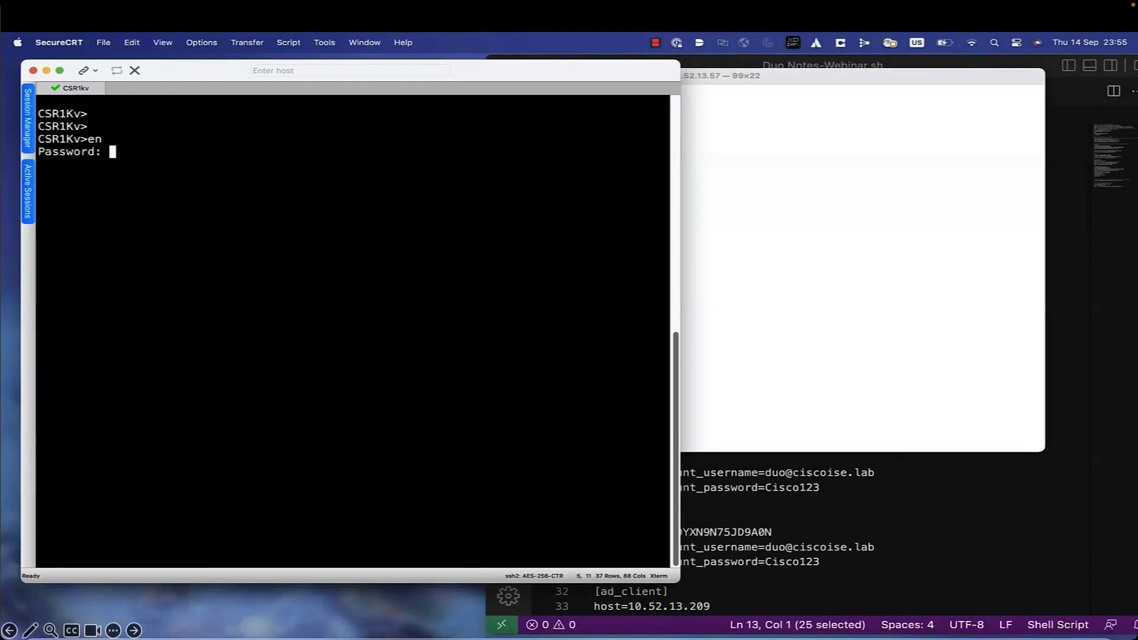
pyautogui.press('Return')
# Minimize the Windows server's command prompt and move the connecting remote console window aside.
pyautogui.click(676, 636)
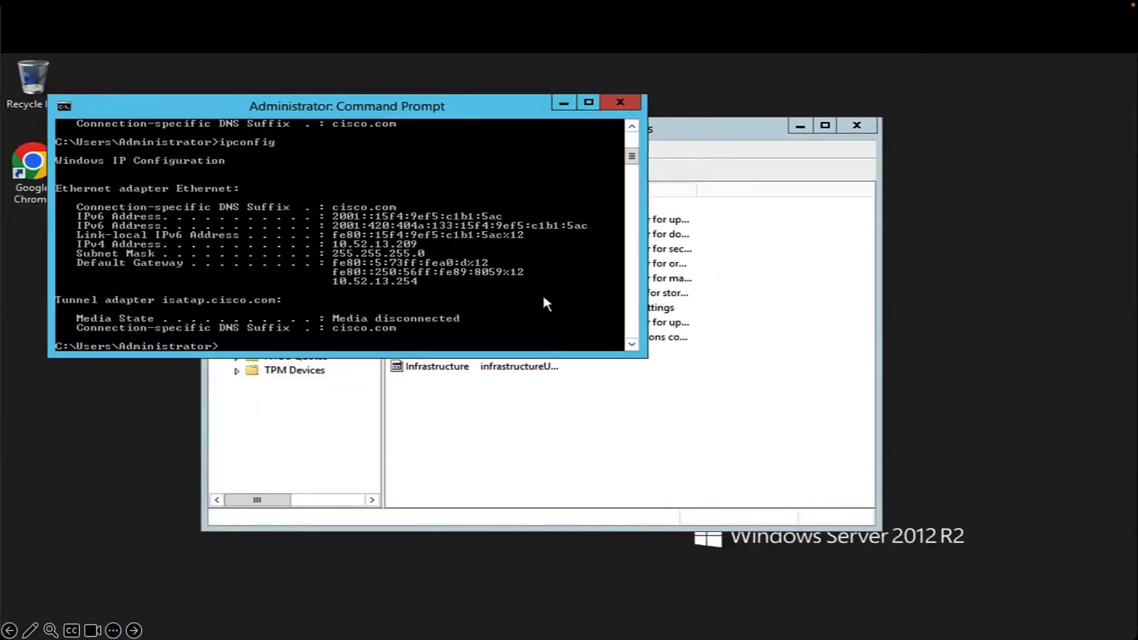
pyautogui.click(563, 102)
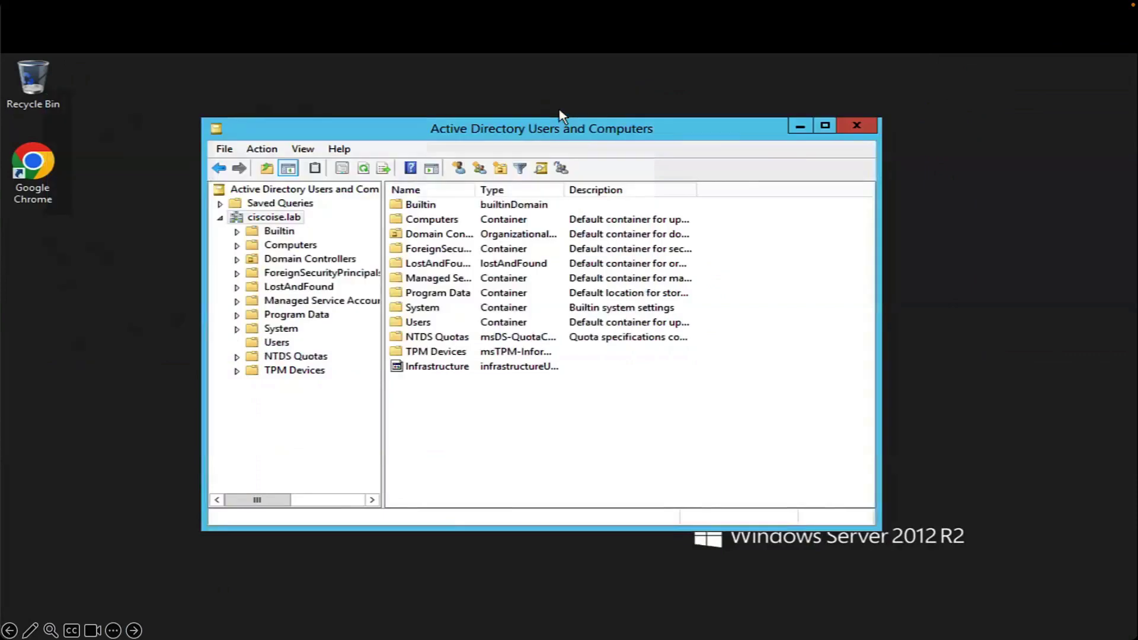
pyautogui.hotkey('ctrl', 'Left')
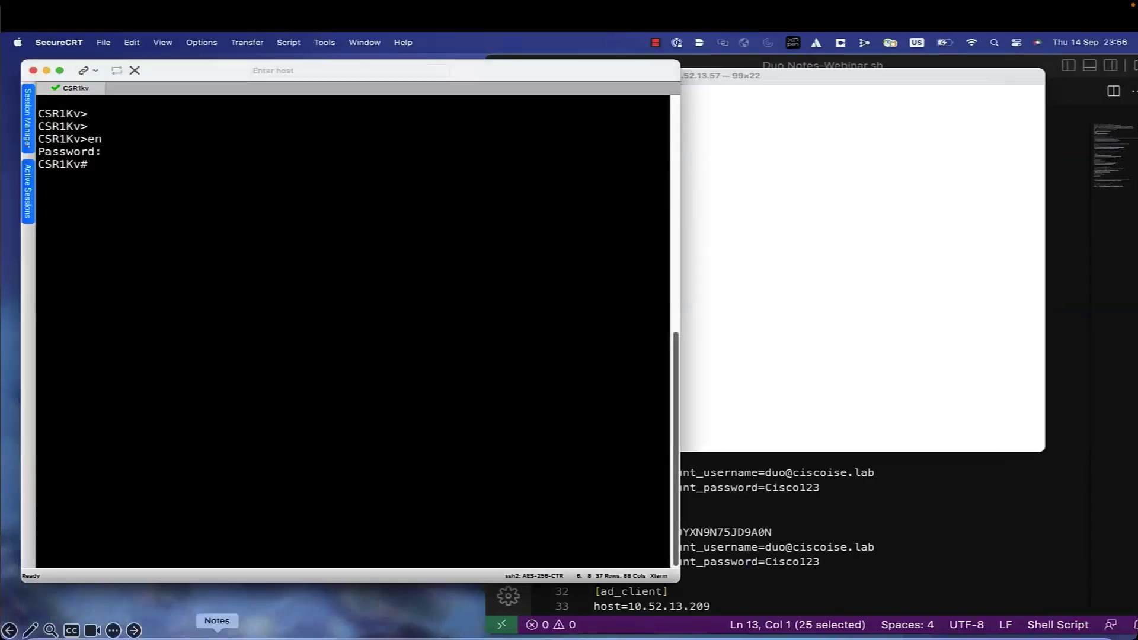
pyautogui.hotkey('ctrl', 'Right')
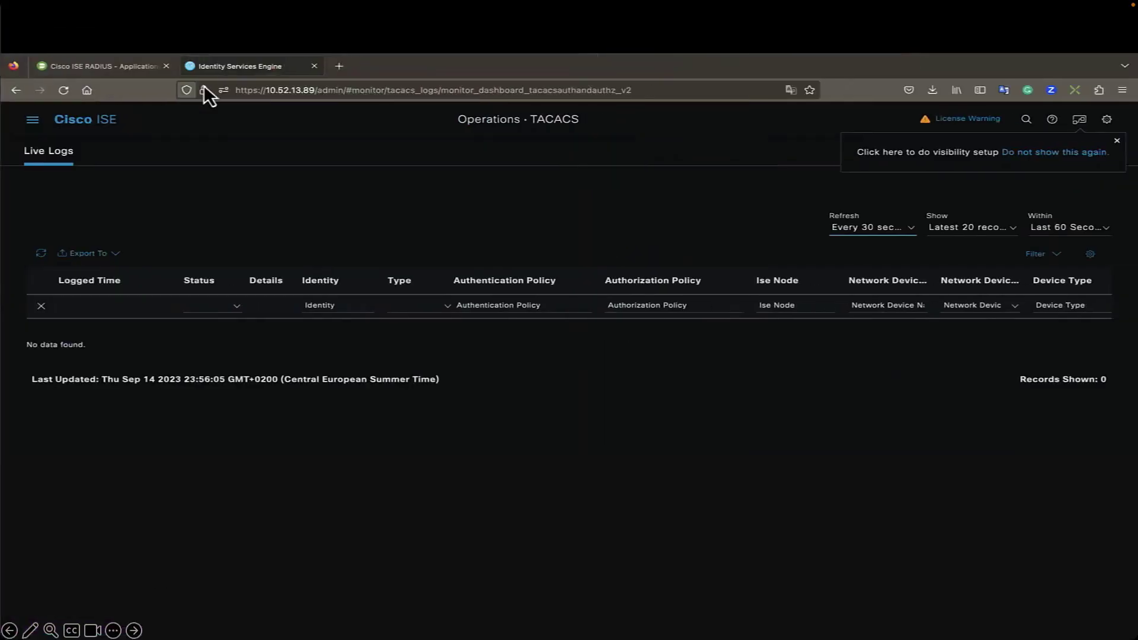
pyautogui.hotkey('ctrl', 'Left')
pyautogui.moveTo(472, 121); pyautogui.dragTo(552, 56)
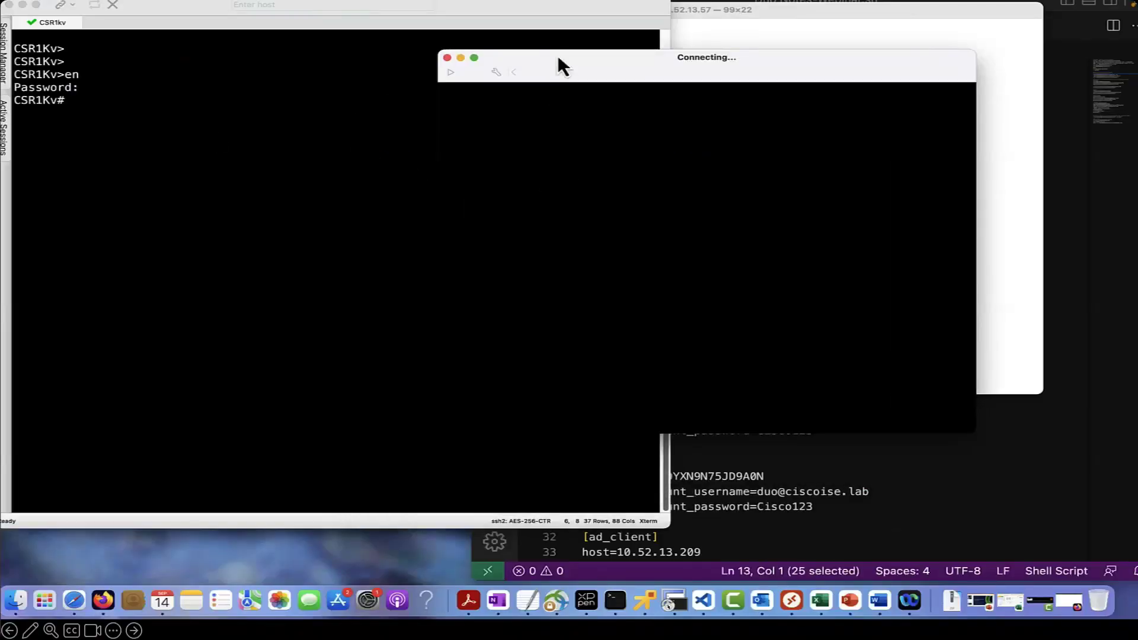
# Reposition the RAVPN-PC window and sign in with the Windows password.
pyautogui.moveTo(557, 55); pyautogui.dragTo(620, 126)
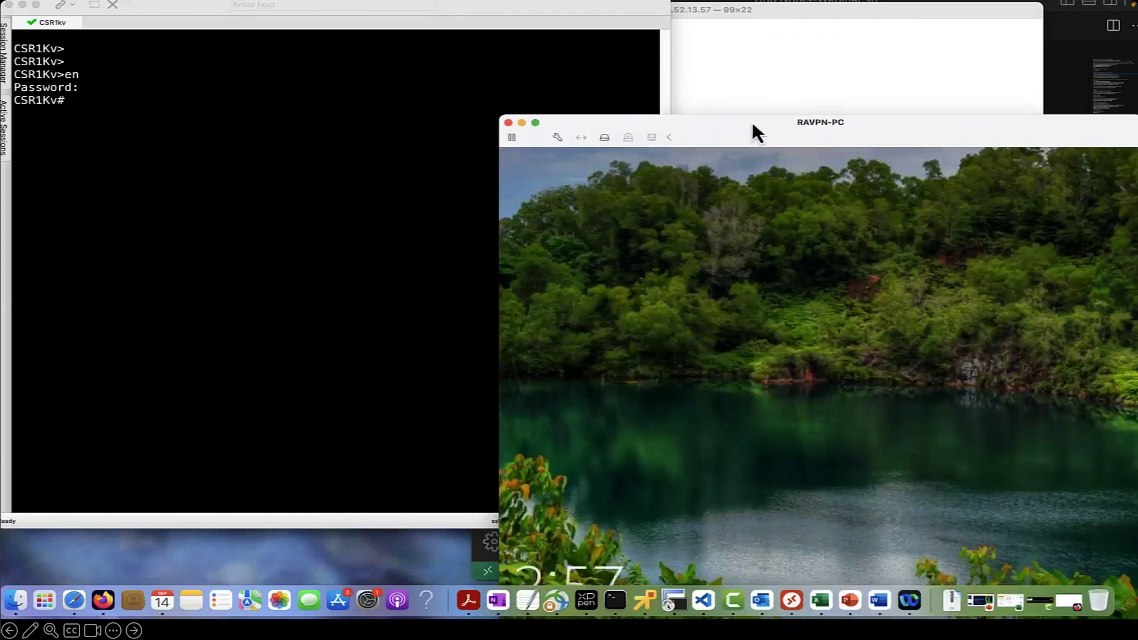
pyautogui.moveTo(752, 122); pyautogui.dragTo(596, 36)
pyautogui.click(666, 234)
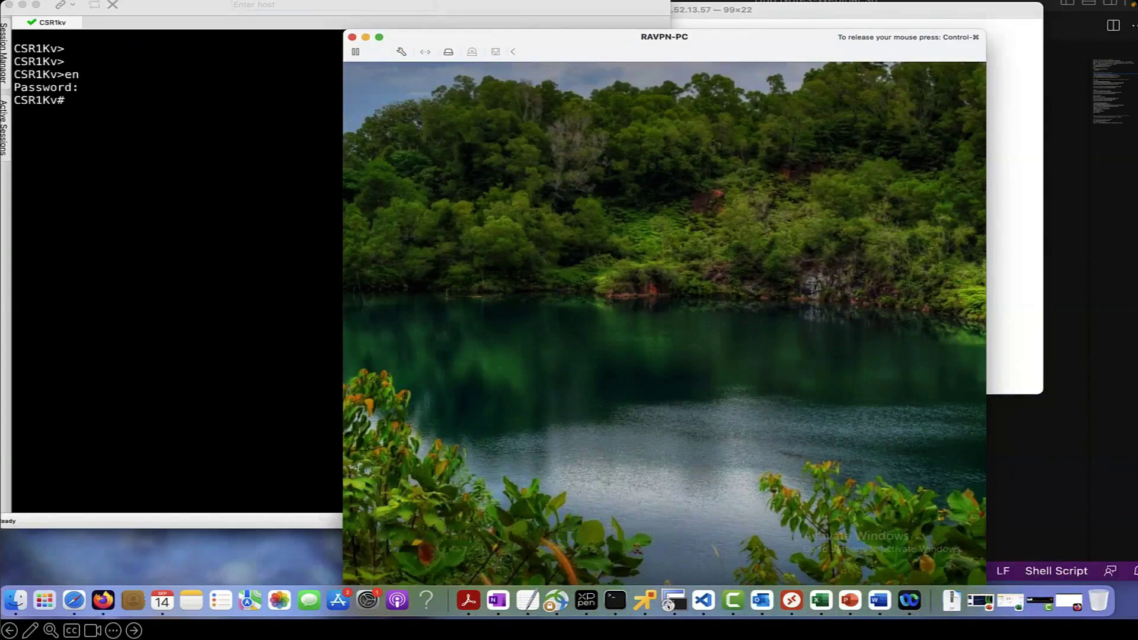
pyautogui.write('••••••••')
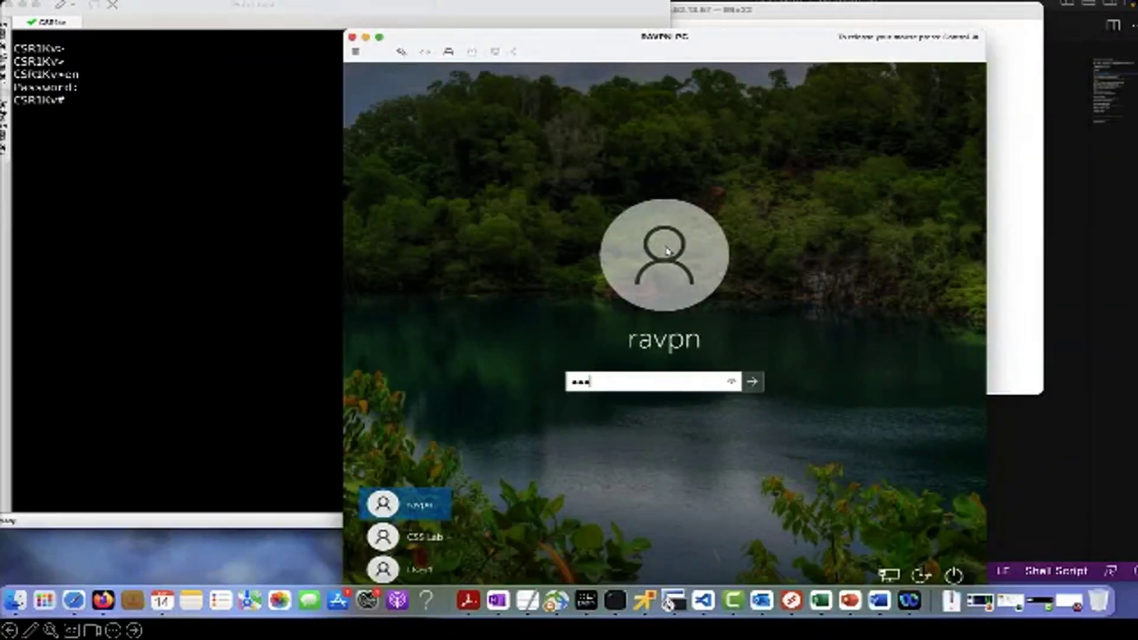
pyautogui.press('Return')
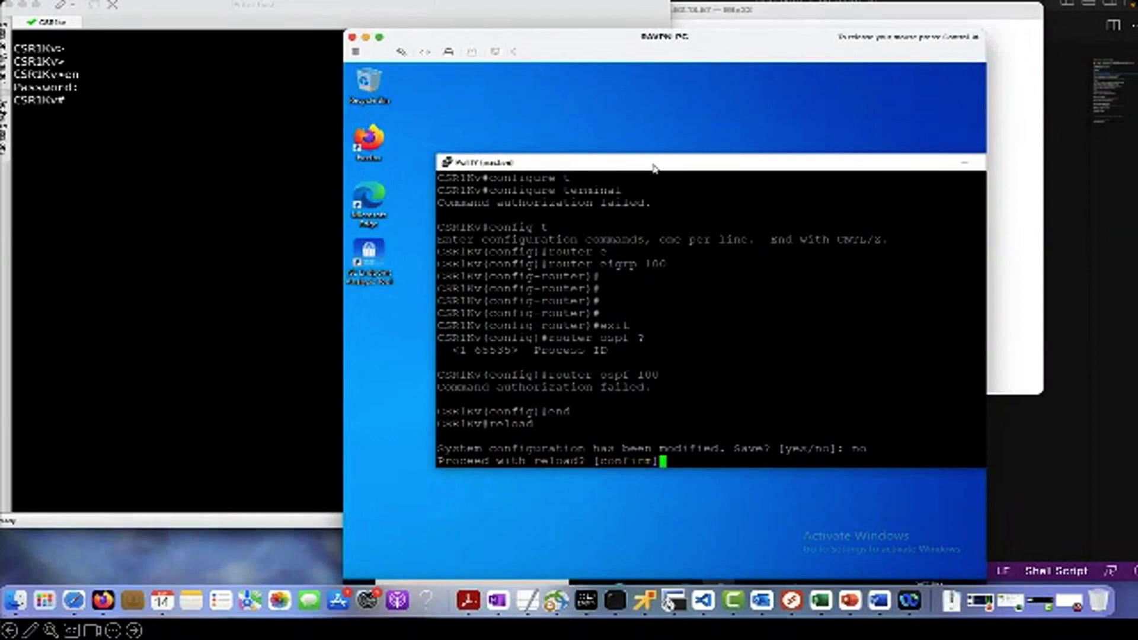
# Close the old PuTTY session, launch a fresh PuTTY, and minimize the VM window.
pyautogui.moveTo(654, 167); pyautogui.dragTo(552, 153)
pyautogui.click(920, 148)
pyautogui.moveTo(756, 51); pyautogui.dragTo(789, 10)
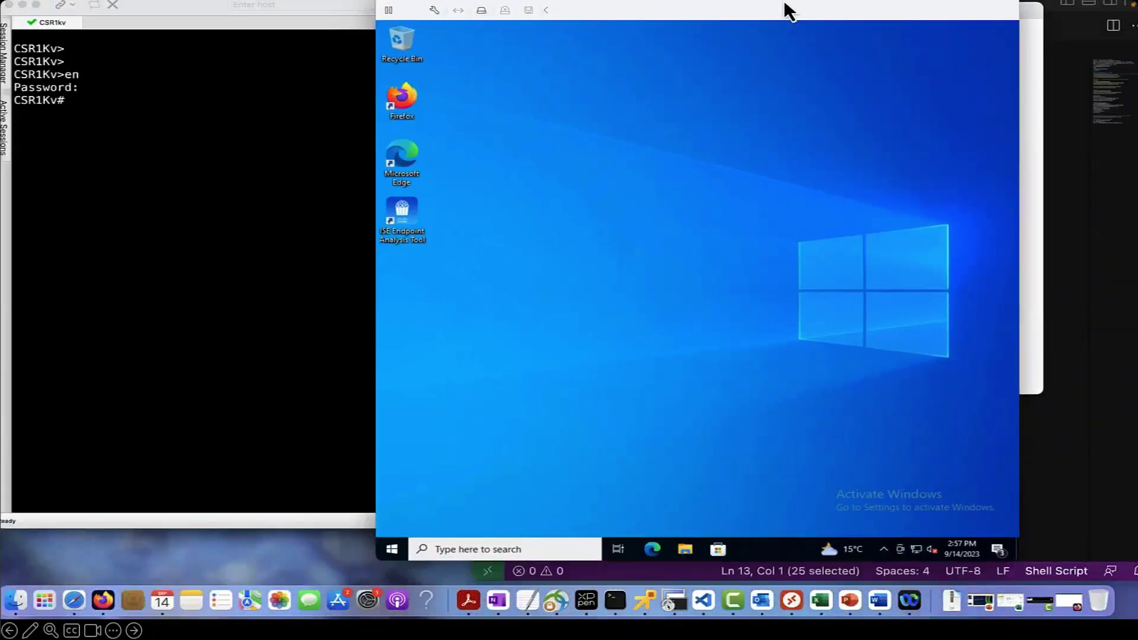
pyautogui.click(538, 542)
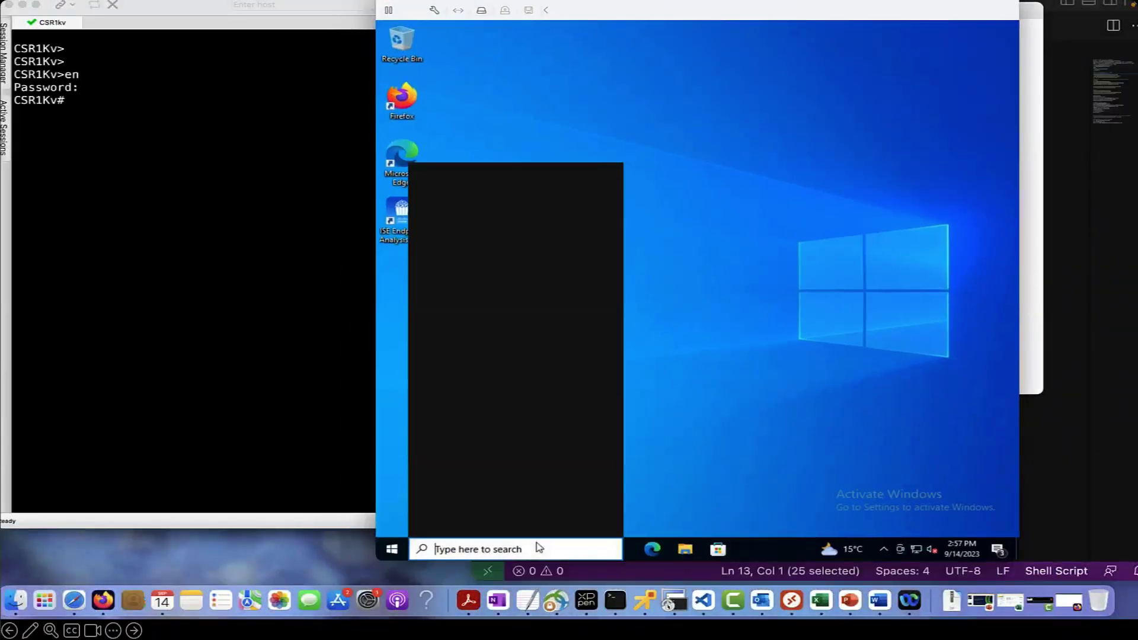
pyautogui.write('putty')
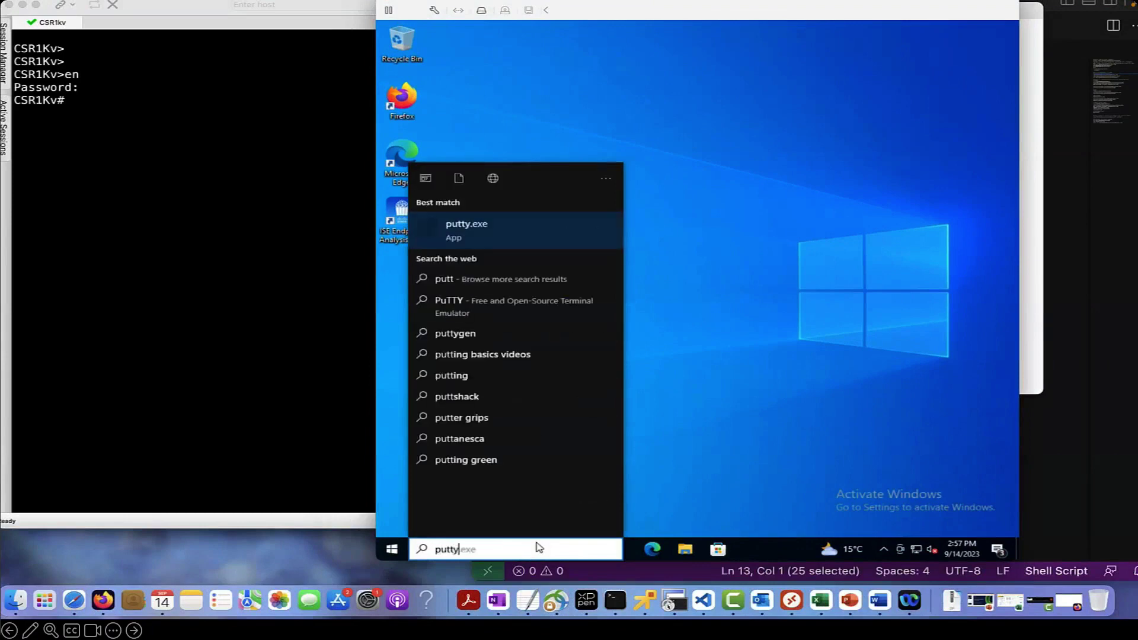
pyautogui.click(497, 265)
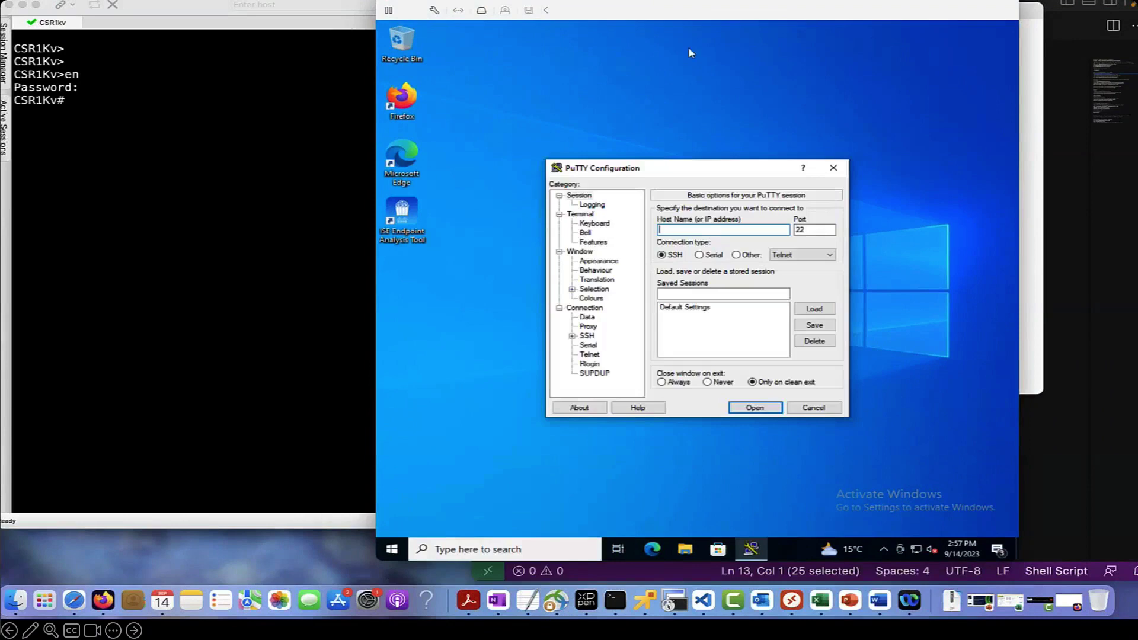
pyautogui.click(401, 3)
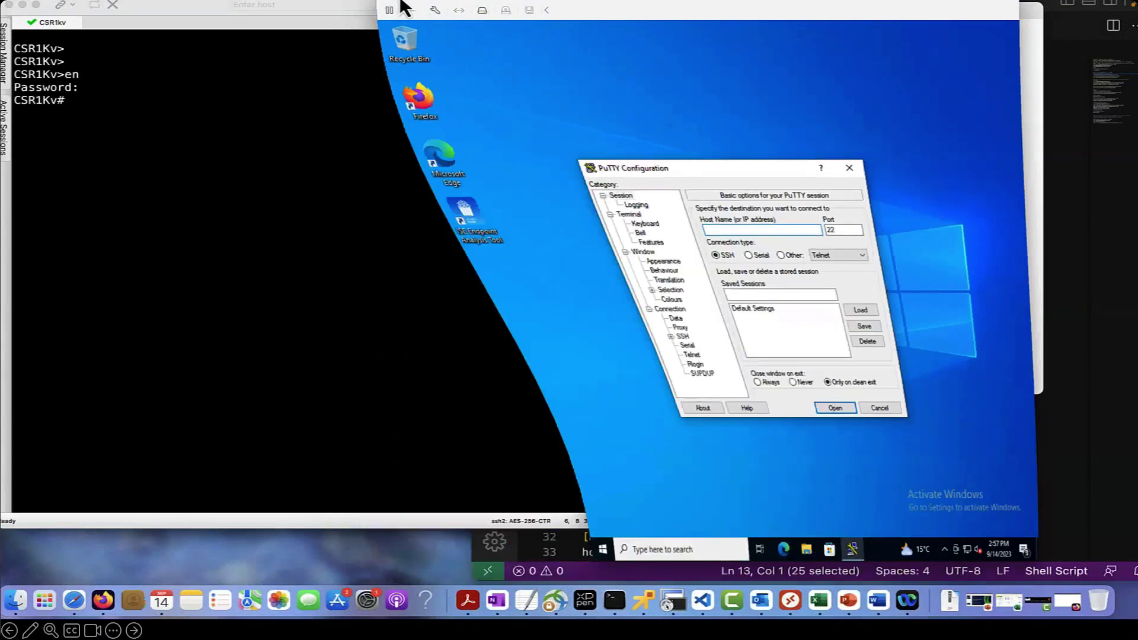
pyautogui.press('Return')
pyautogui.press('Return')
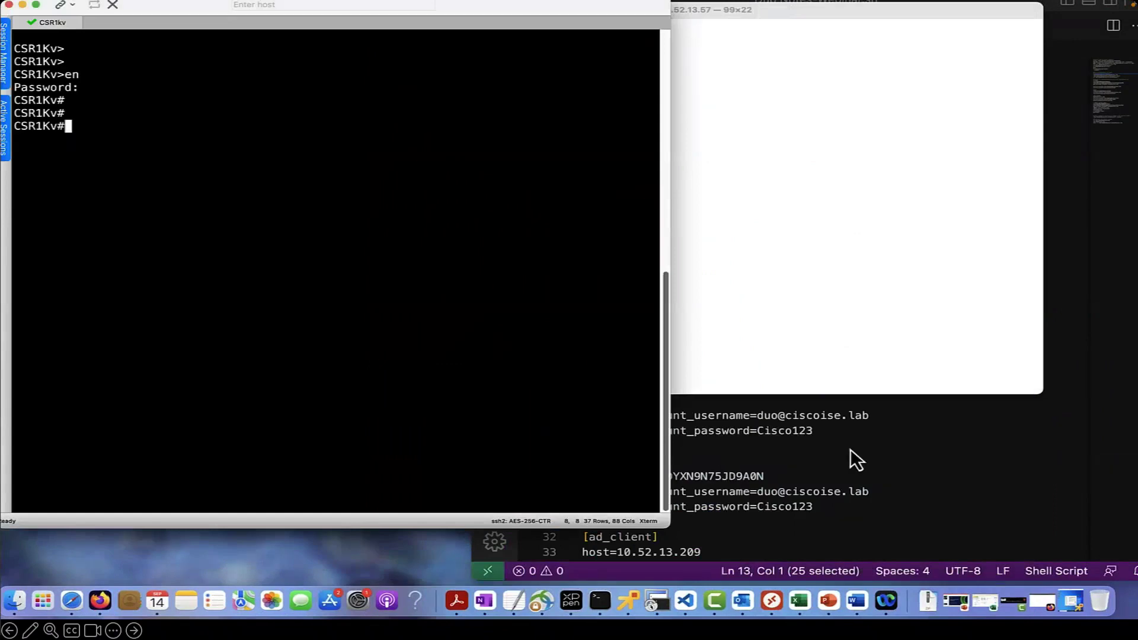
# In WebinarTACACS.sh, trim the command to 'reload in 0:15', select it, and save.
pyautogui.click(850, 449)
pyautogui.click(719, 31)
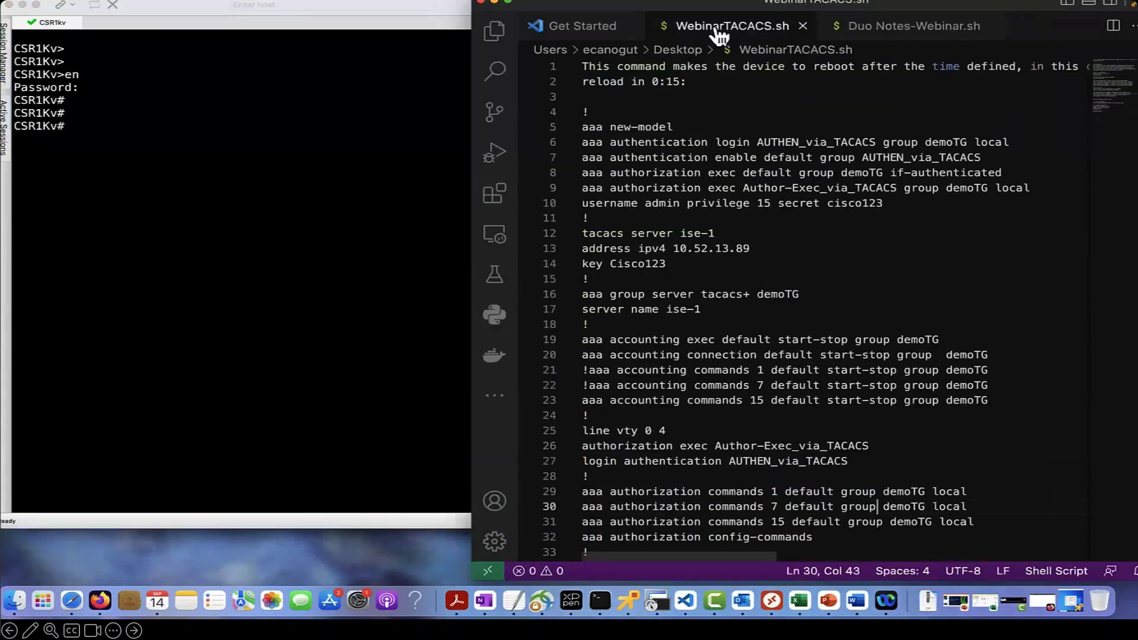
pyautogui.click(582, 81)
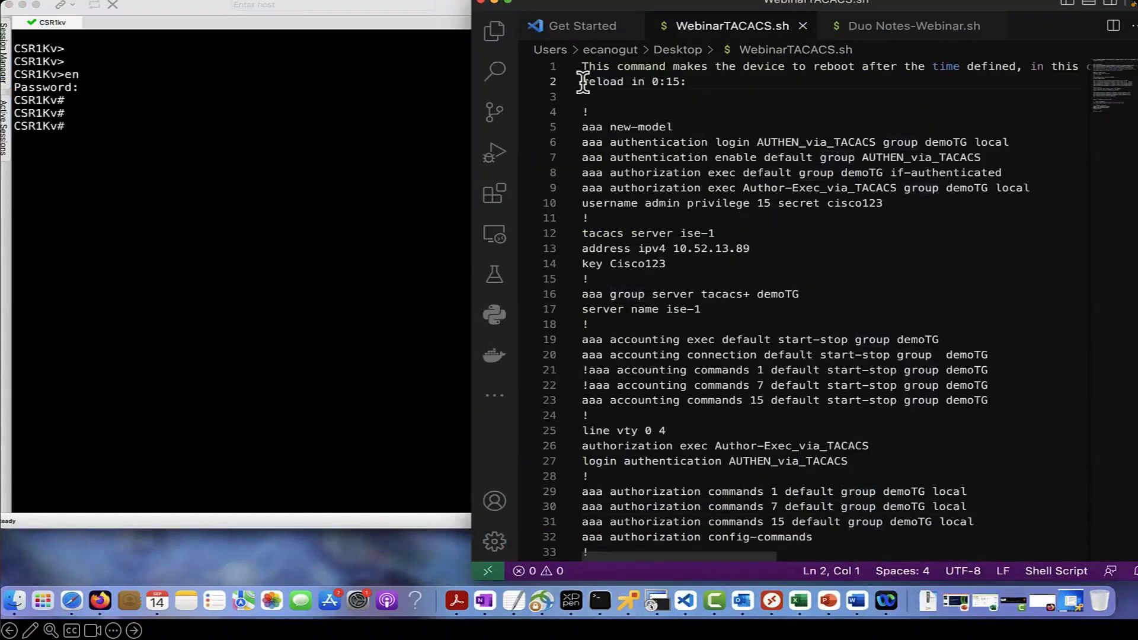
pyautogui.click(689, 82)
pyautogui.press('BackSpace')
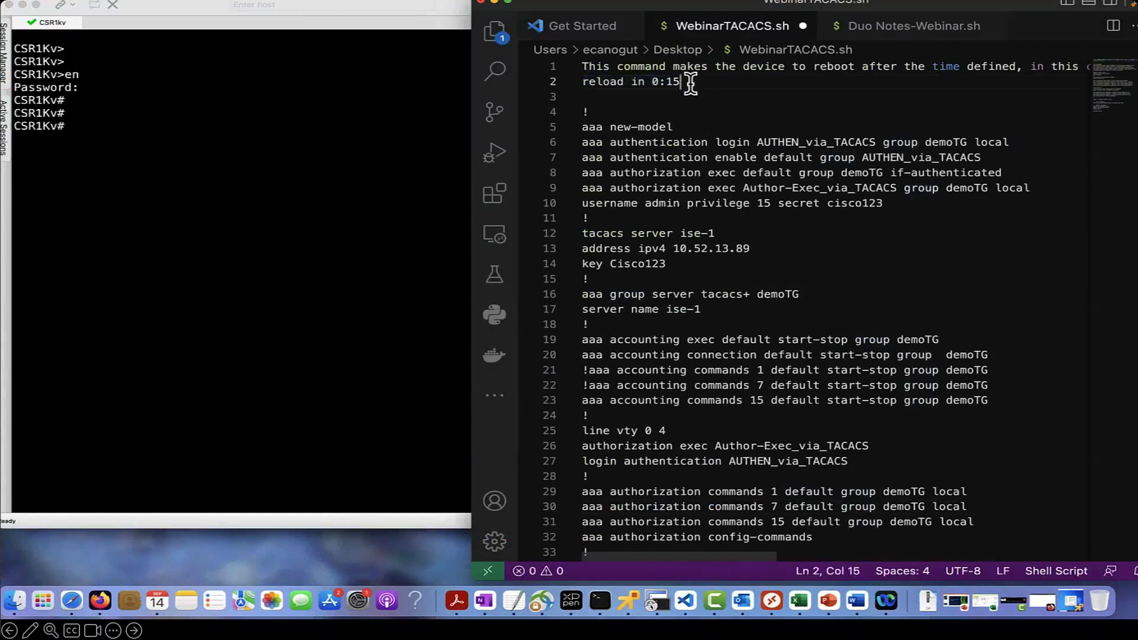
pyautogui.moveTo(690, 83); pyautogui.dragTo(583, 82)
pyautogui.press('super+c')
pyautogui.press('super+s')
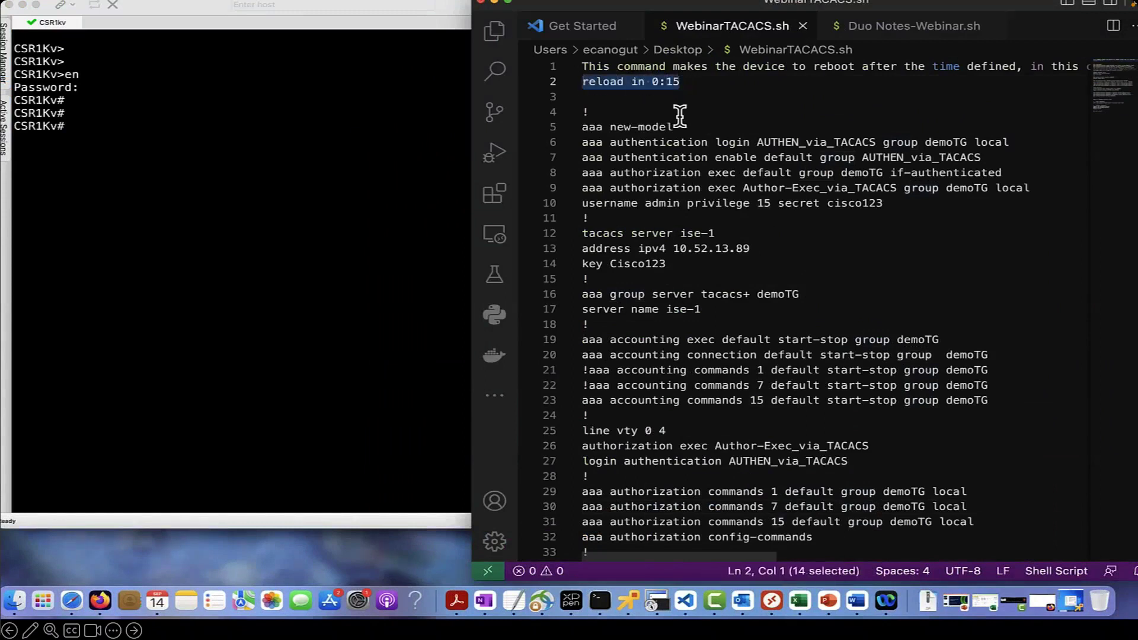
# Schedule 'reload in 0:15' on CSR1Kv and confirm it.
pyautogui.click(261, 90)
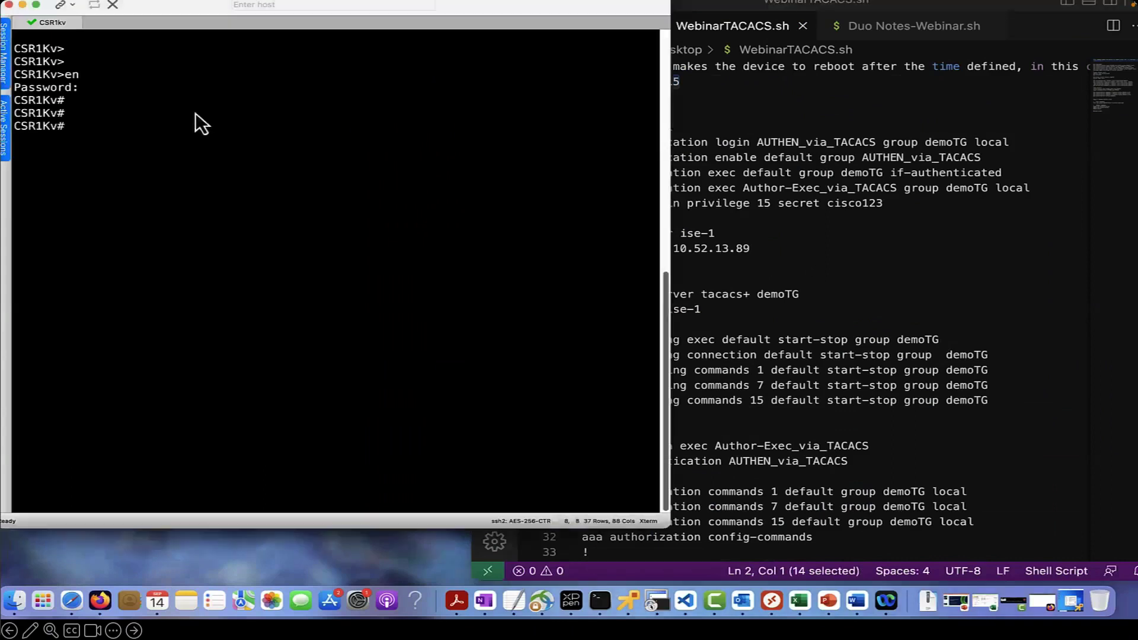
pyautogui.press('super+v')
pyautogui.press('Return')
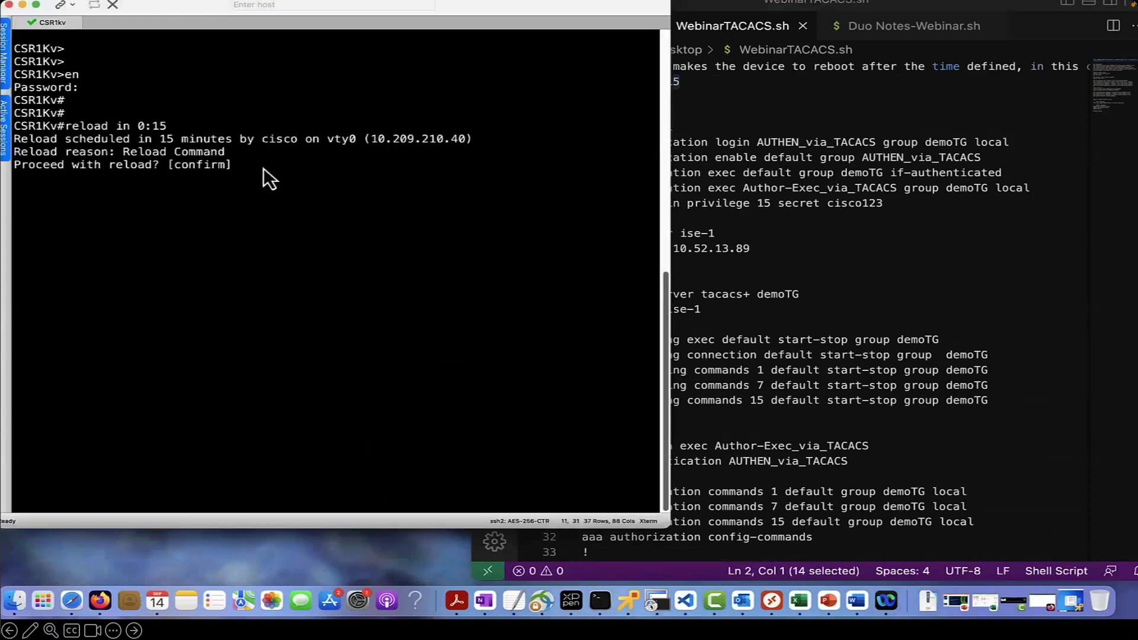
pyautogui.press('Return')
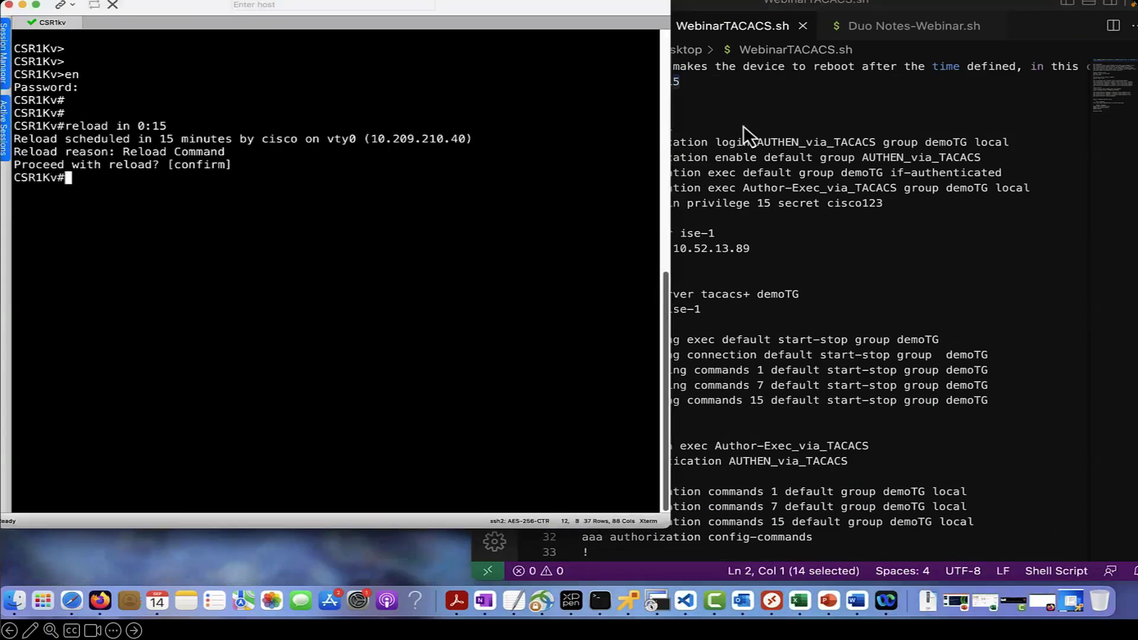
# Select the first aaa authentication block in the script.
pyautogui.click(743, 125)
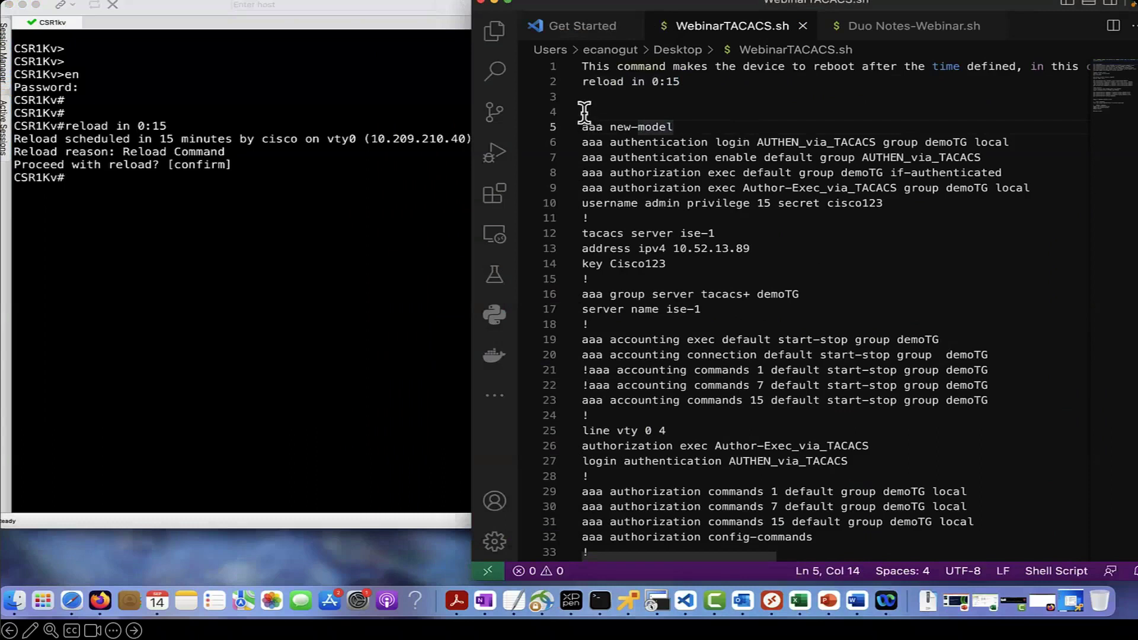
pyautogui.moveTo(584, 107); pyautogui.dragTo(634, 213)
pyautogui.press('super+c')
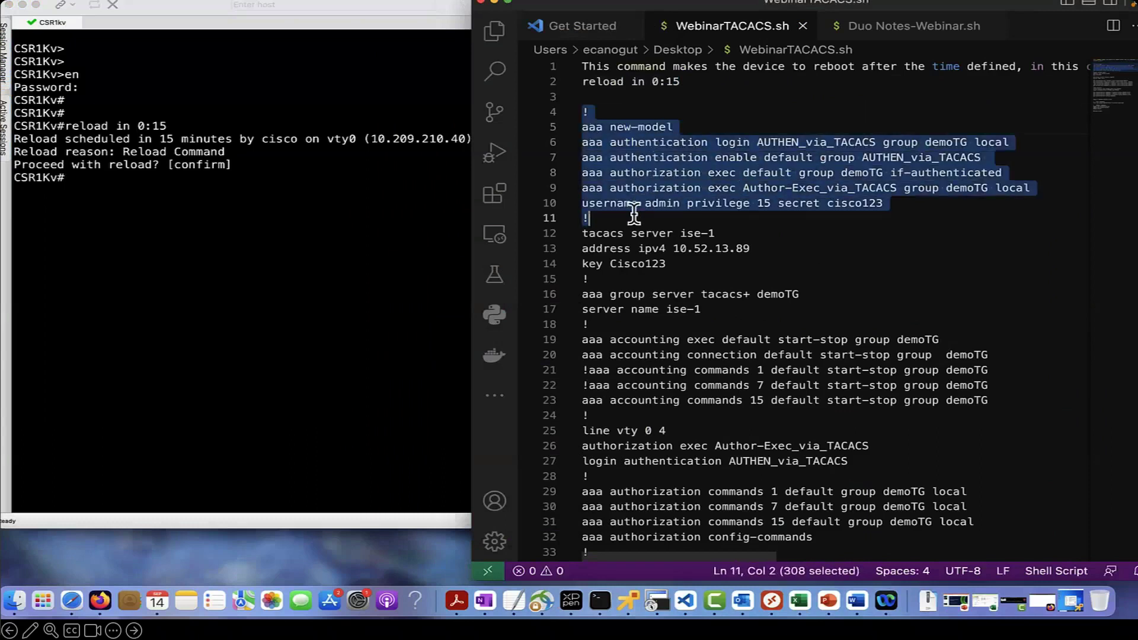
pyautogui.click(300, 205)
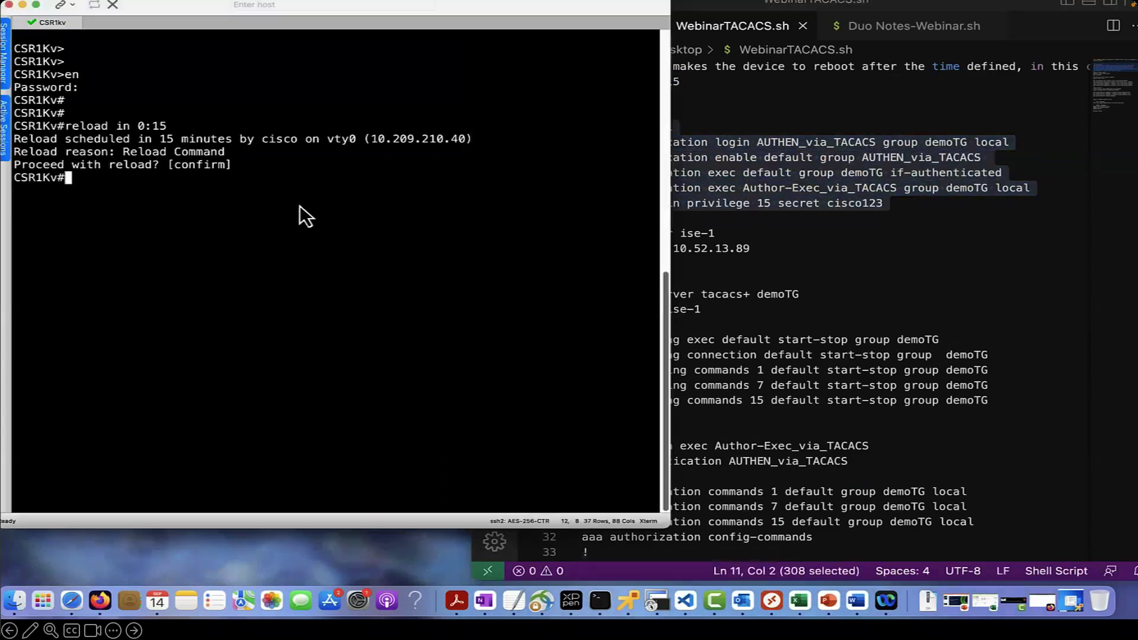
# Enter global configuration mode on CSR1Kv and paste in the aaa commands.
pyautogui.write('config t')
pyautogui.press('Return')
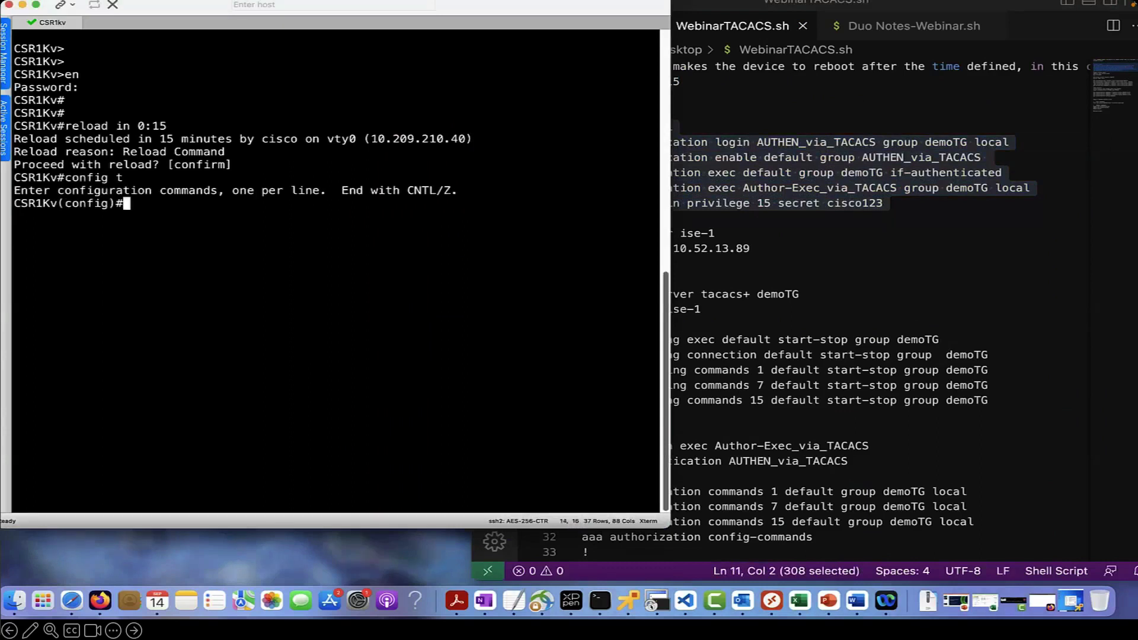
pyautogui.press('super+v')
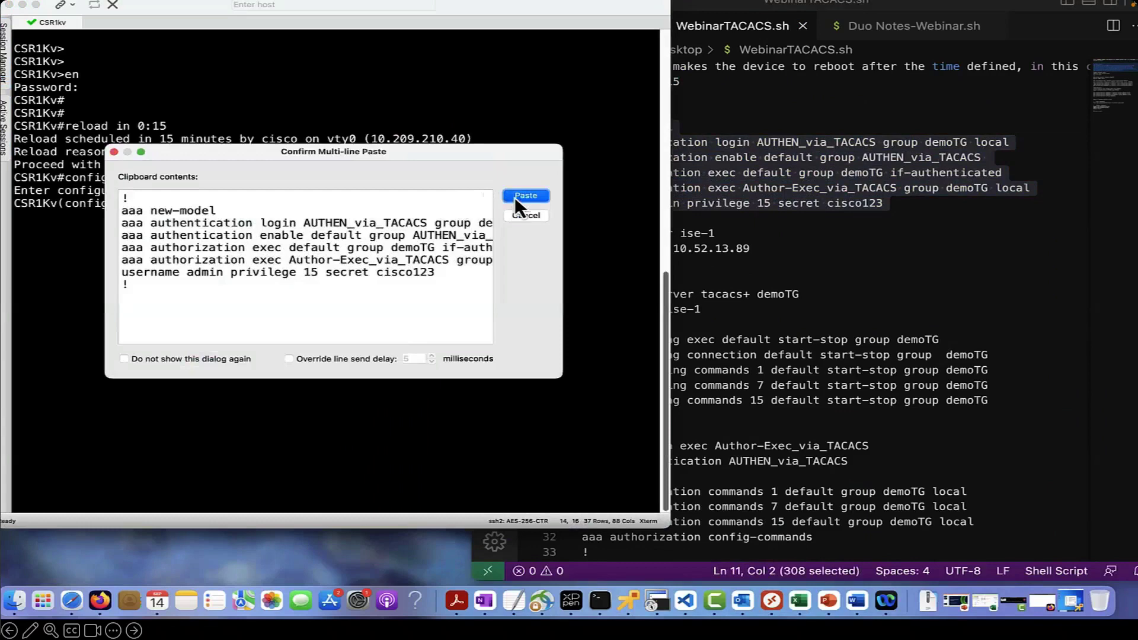
pyautogui.click(525, 196)
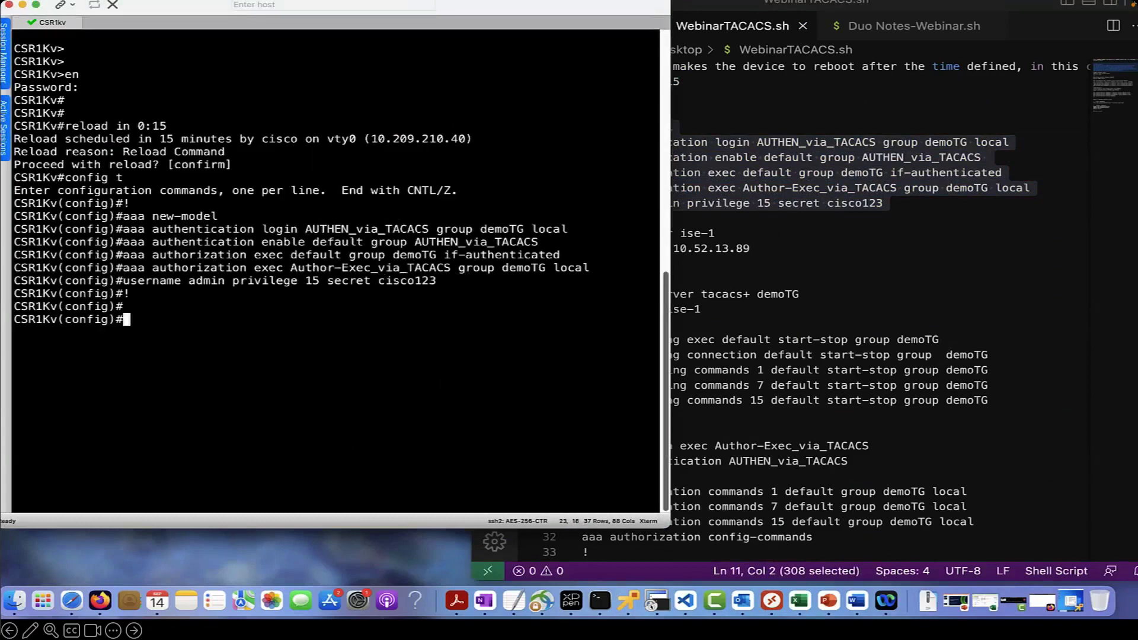
# Select the tacacs server ise-1, accounting and vty command-authorization blocks in the script.
pyautogui.click(617, 230)
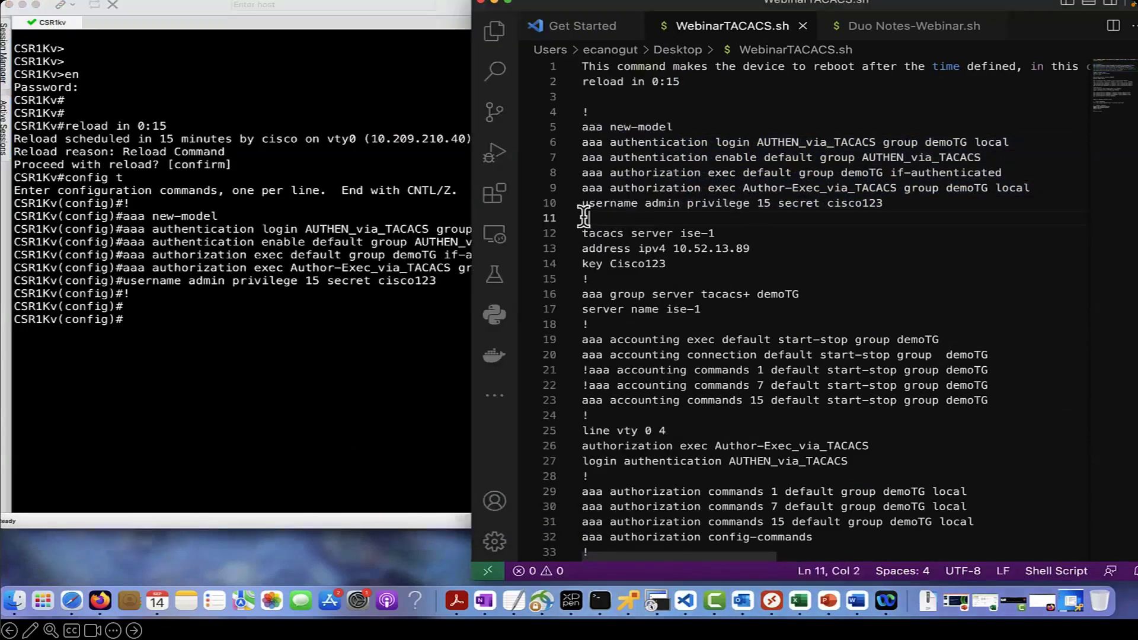
pyautogui.moveTo(583, 218); pyautogui.dragTo(588, 280)
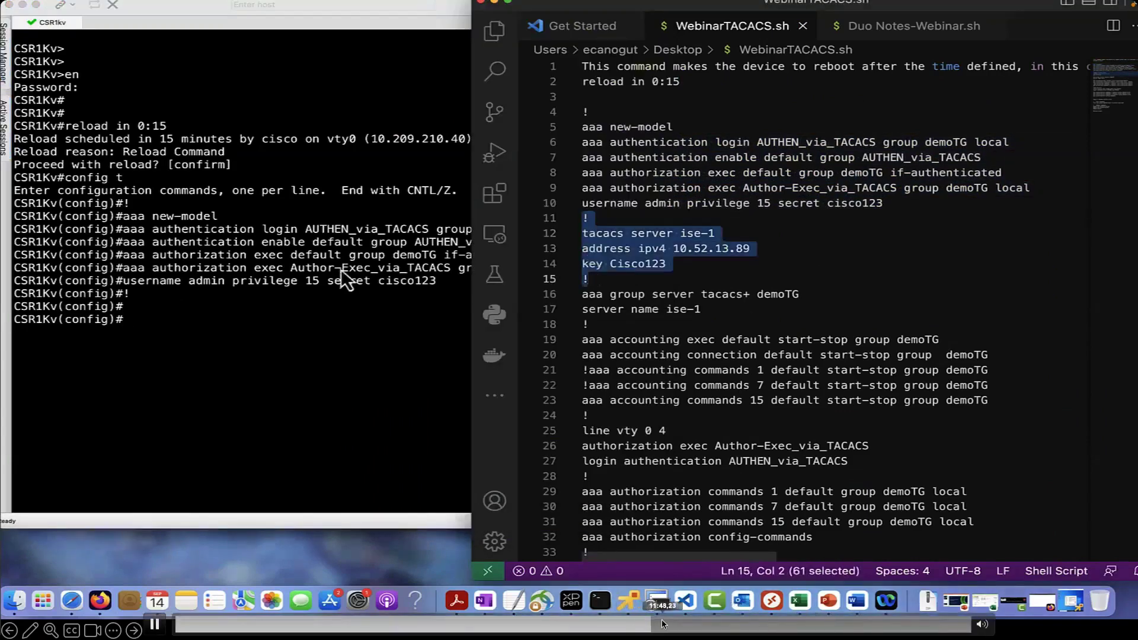
pyautogui.click(302, 279)
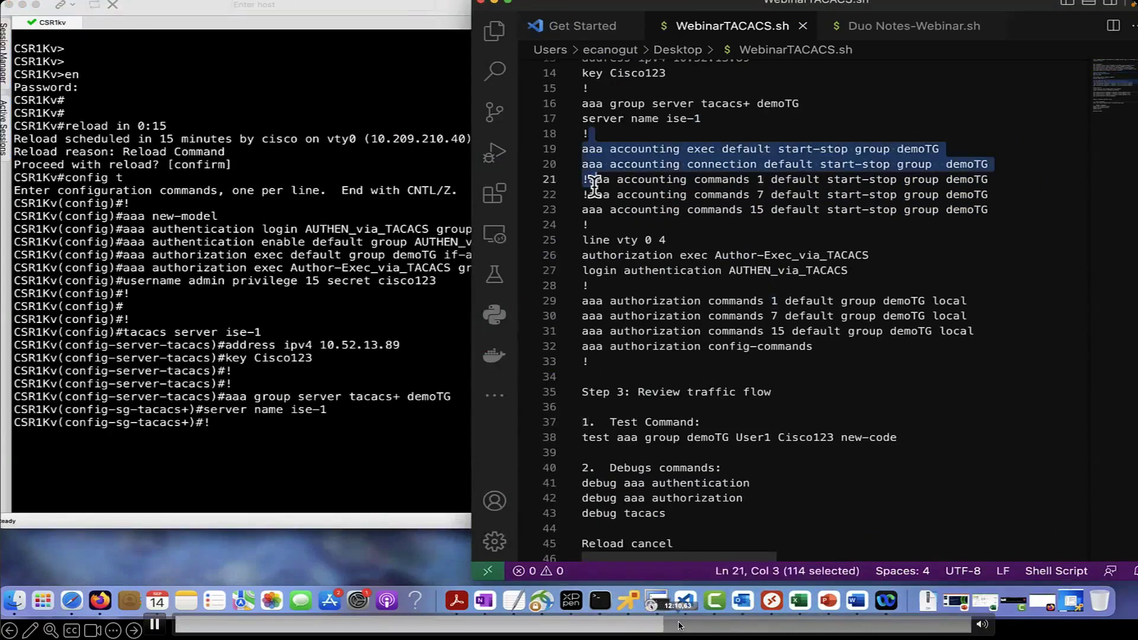
pyautogui.click(675, 621)
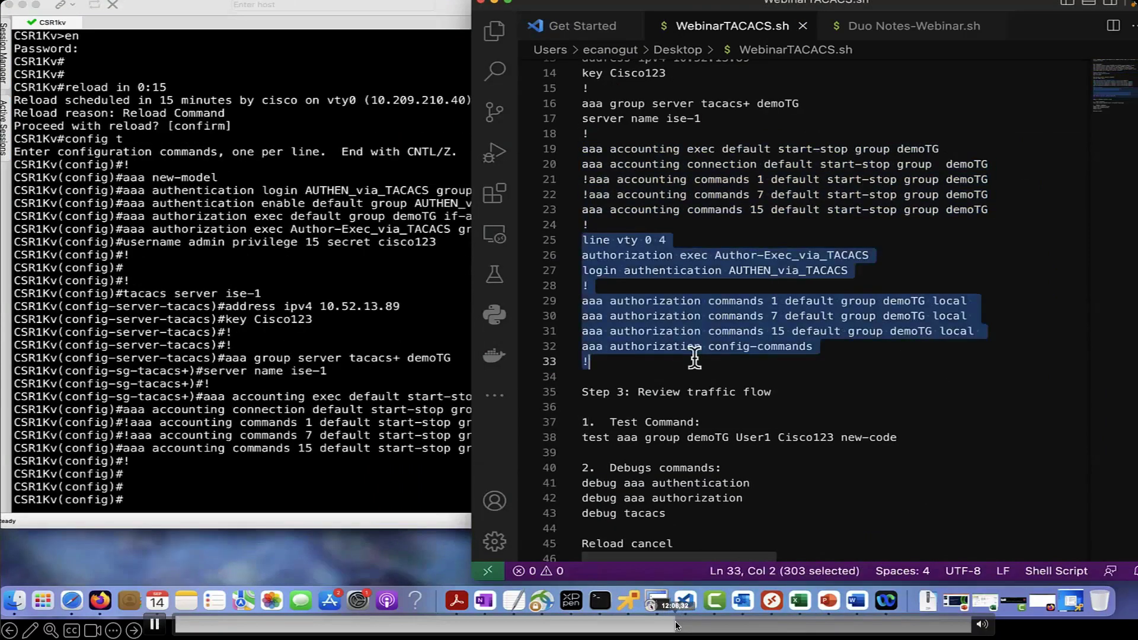
pyautogui.moveTo(675, 622); pyautogui.dragTo(683, 622)
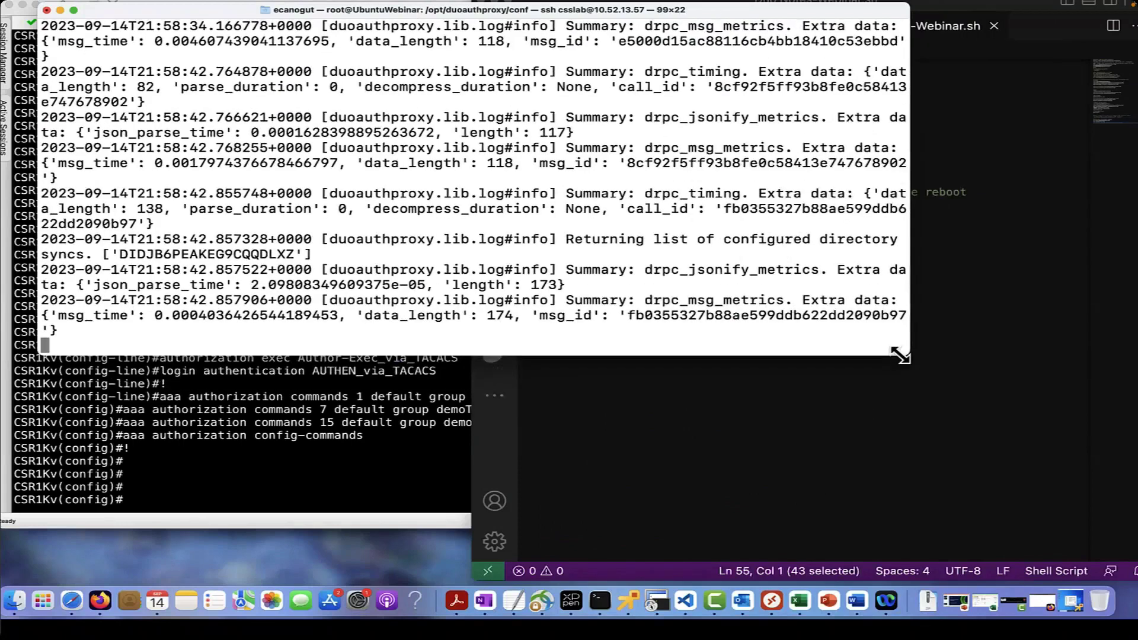
# Enlarge the authproxy.log Terminal window, shrink its font, and shift it slightly left.
pyautogui.moveTo(901, 356); pyautogui.dragTo(850, 461)
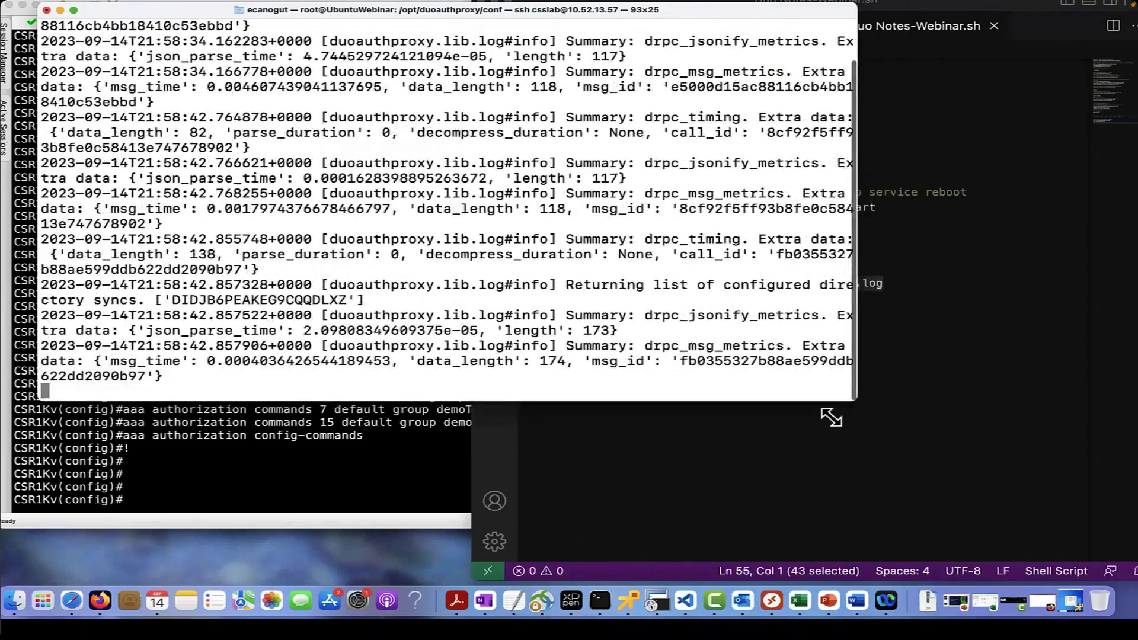
pyautogui.moveTo(756, 363); pyautogui.dragTo(689, 348)
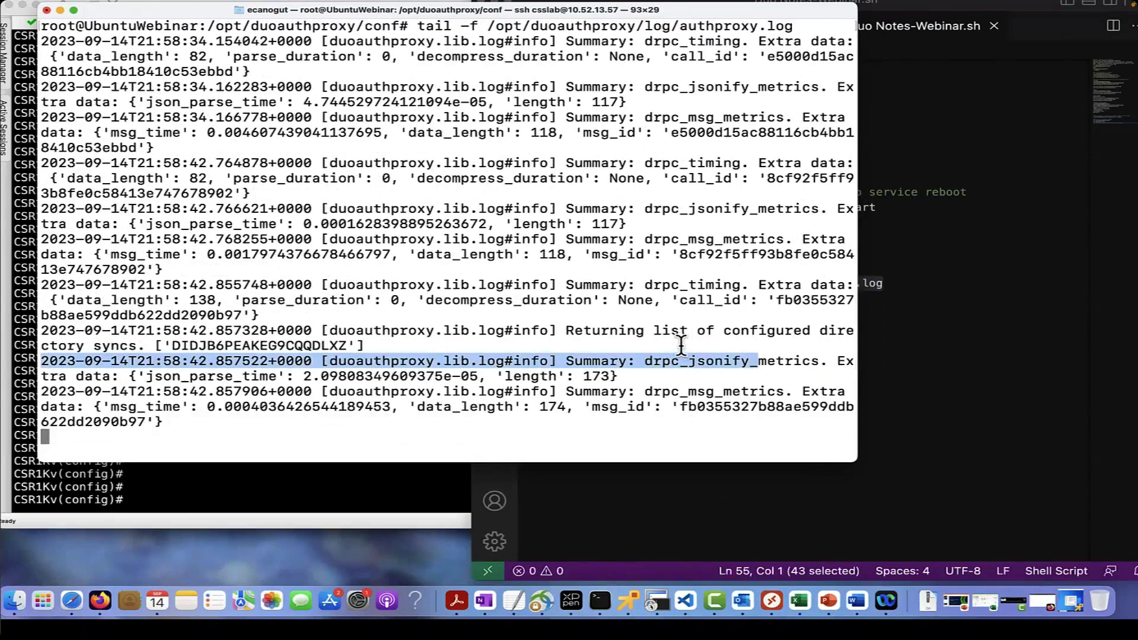
pyautogui.press('super+minus')
pyautogui.press('super+minus')
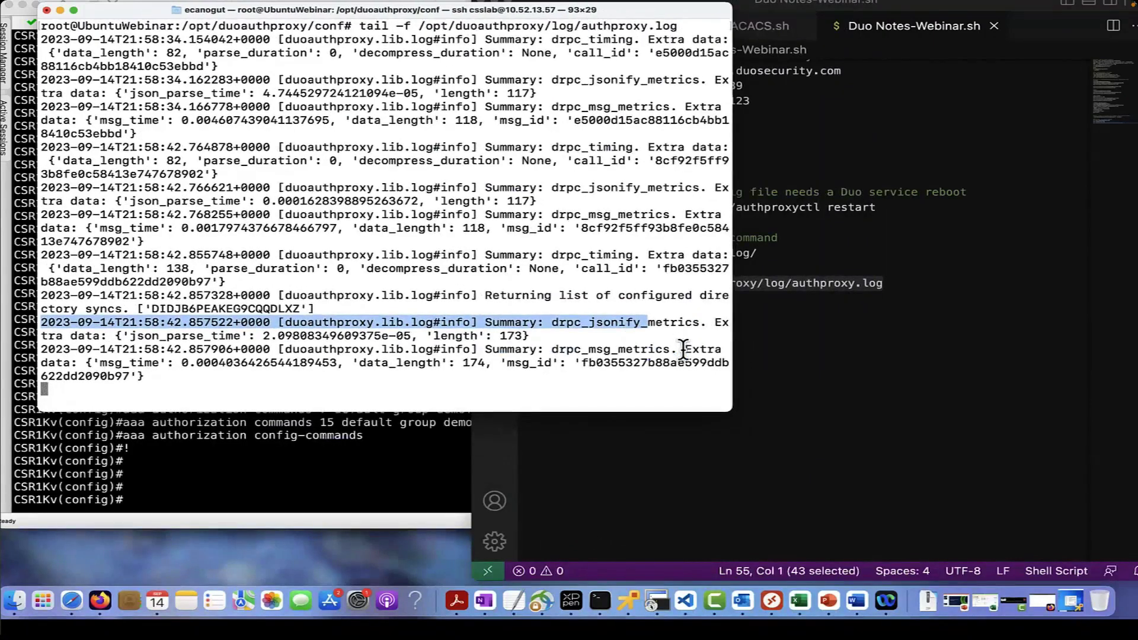
pyautogui.click(717, 393)
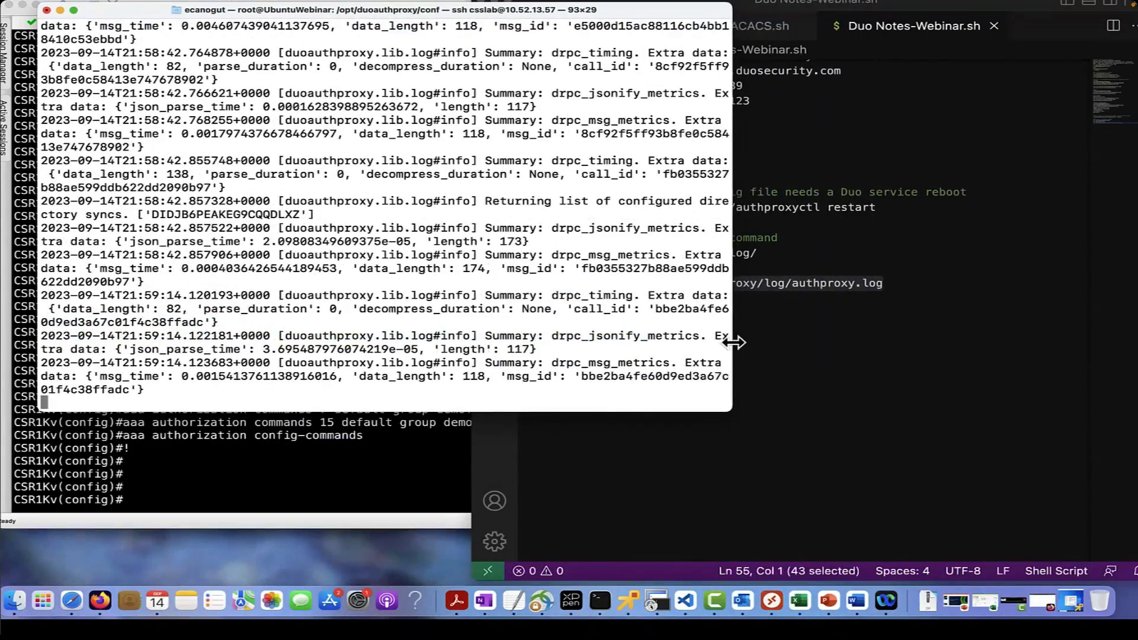
pyautogui.moveTo(733, 332); pyautogui.dragTo(881, 331)
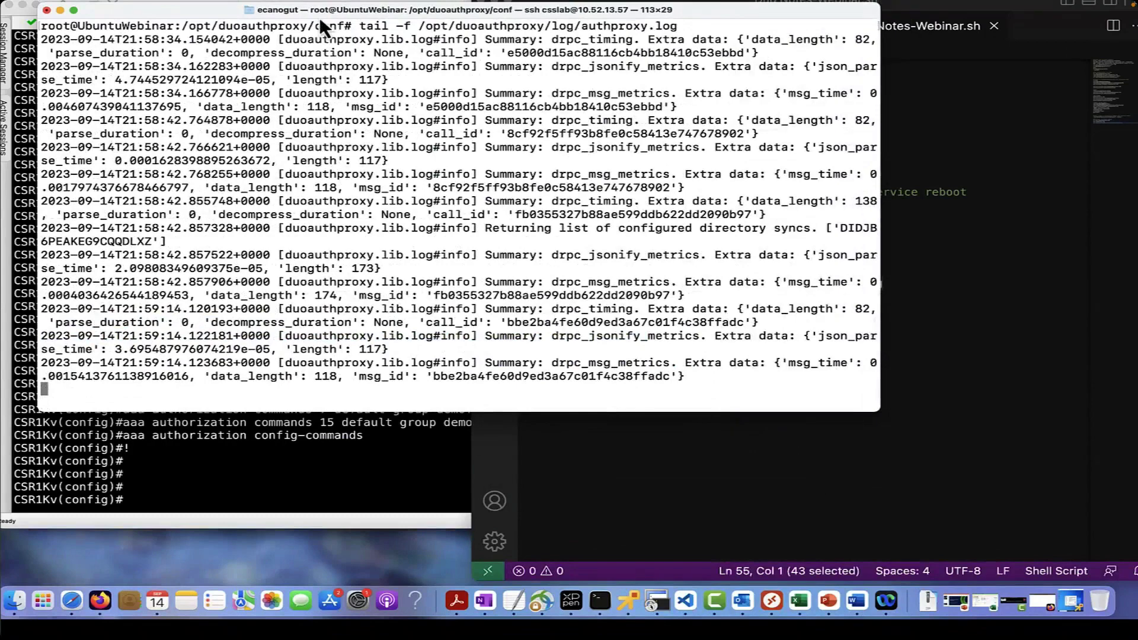
pyautogui.moveTo(205, 15); pyautogui.dragTo(159, 12)
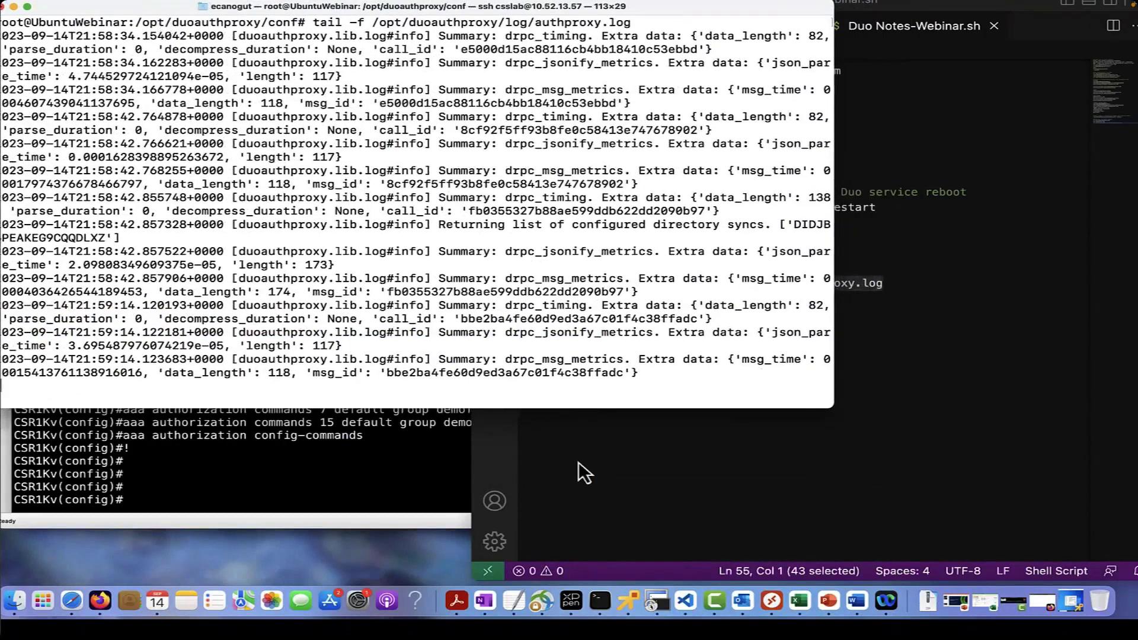
pyautogui.click(1080, 599)
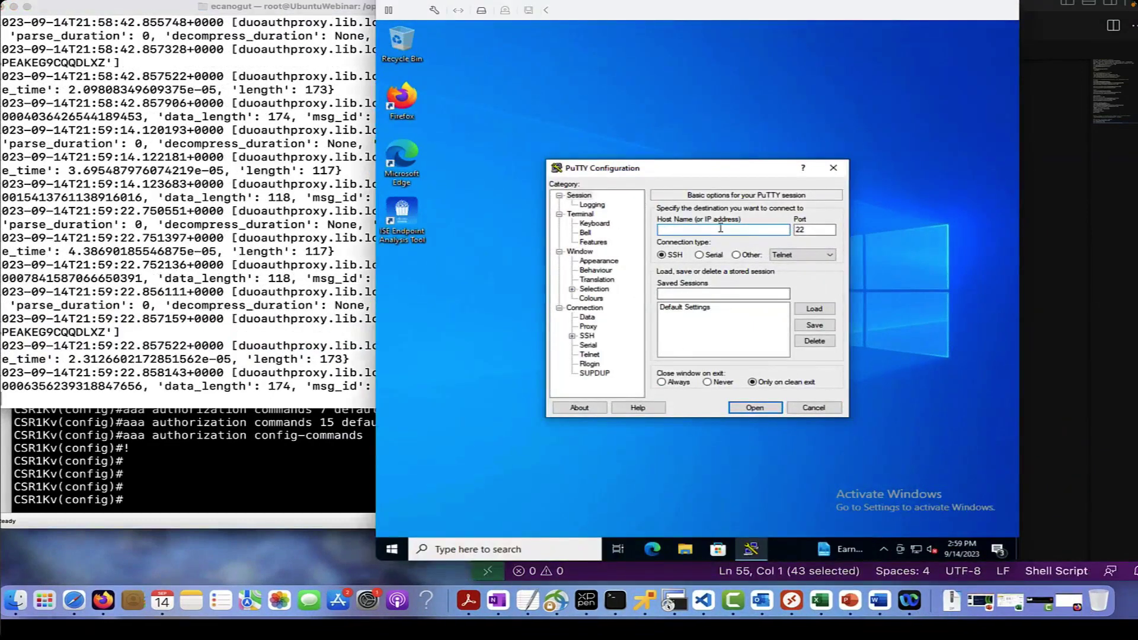
# Connect PuTTY by SSH to 10.52.14.189 using a 14-point Courier New font.
pyautogui.write('10.52.14.189')
pyautogui.click(611, 262)
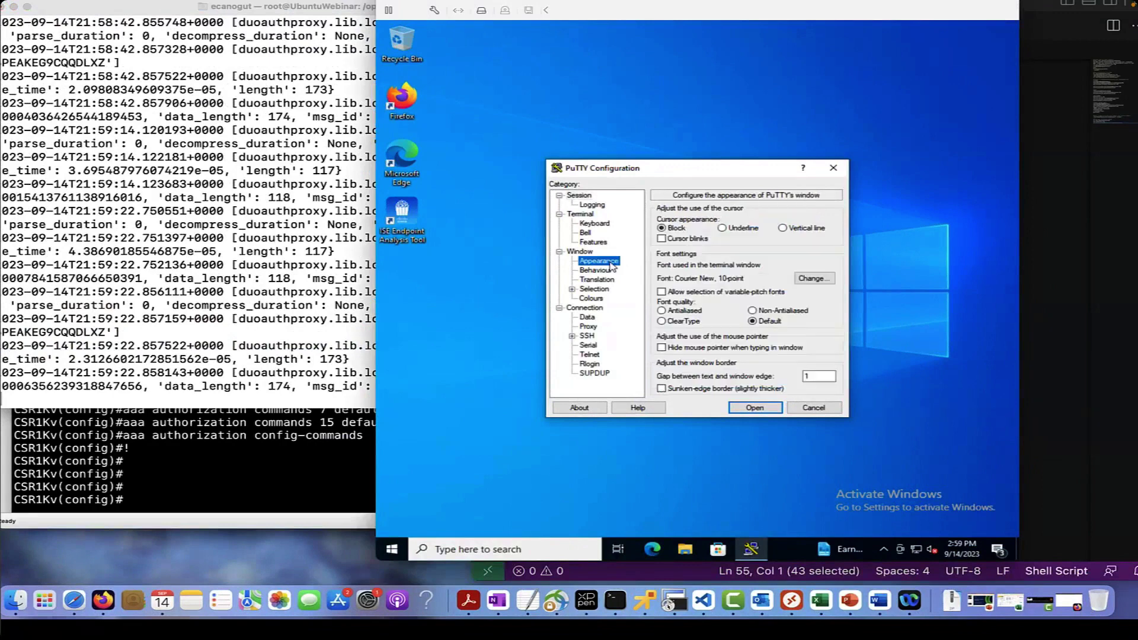
pyautogui.click(812, 277)
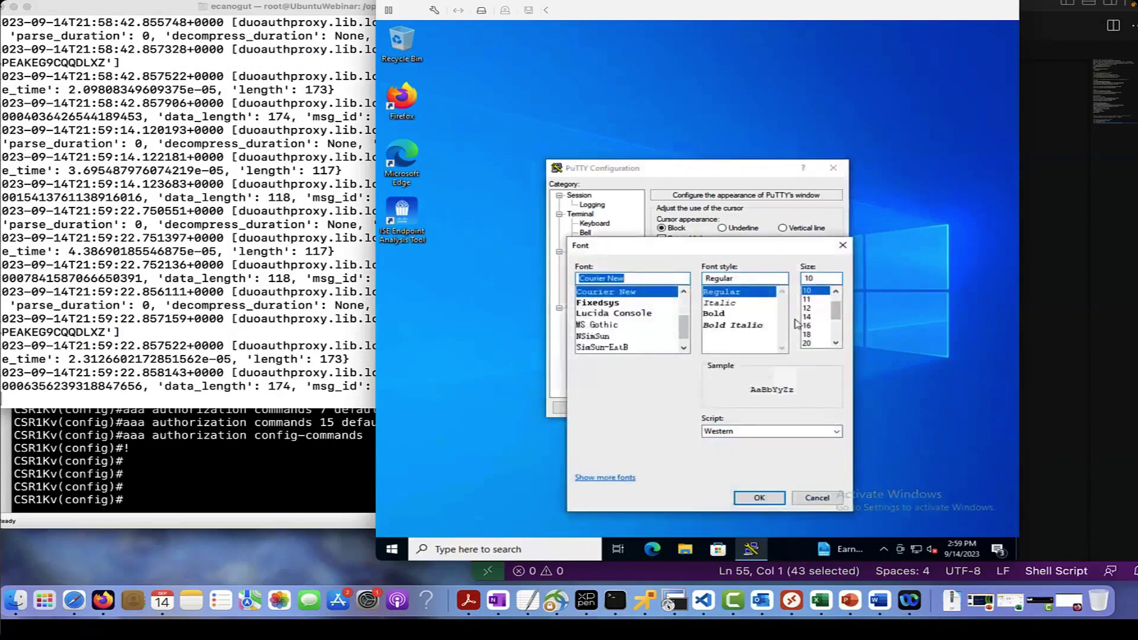
pyautogui.click(809, 317)
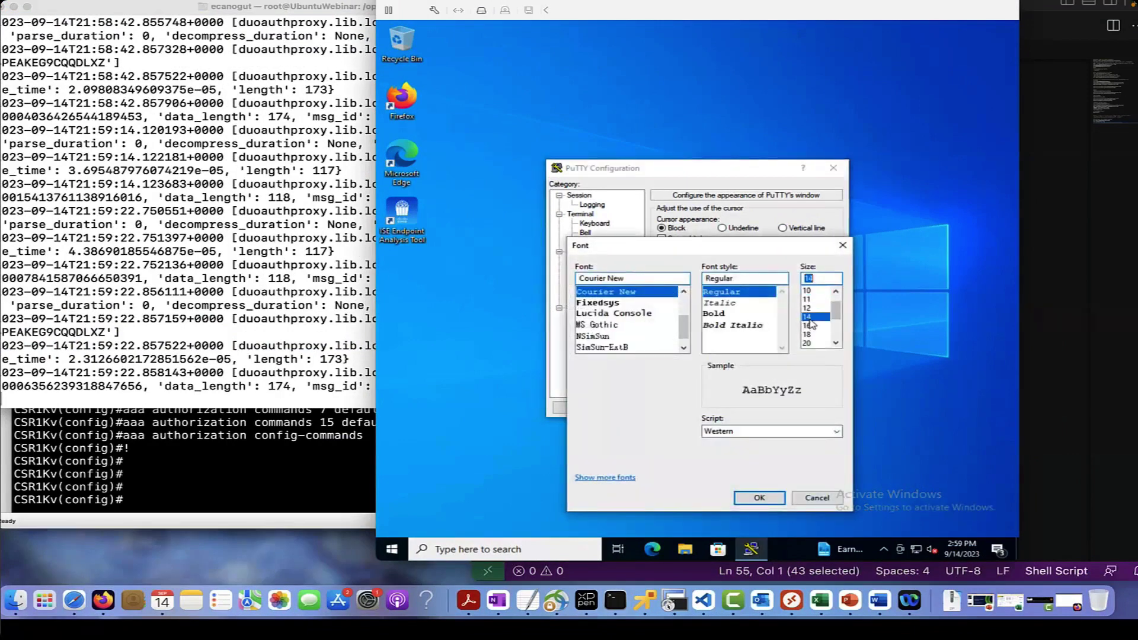
pyautogui.click(759, 498)
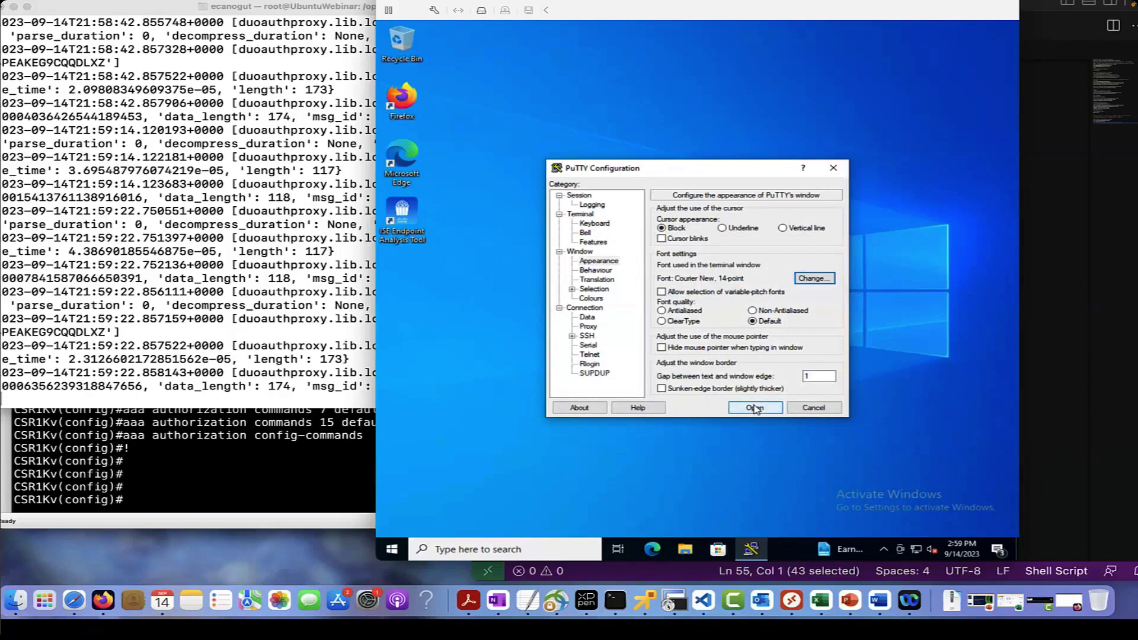
pyautogui.click(754, 408)
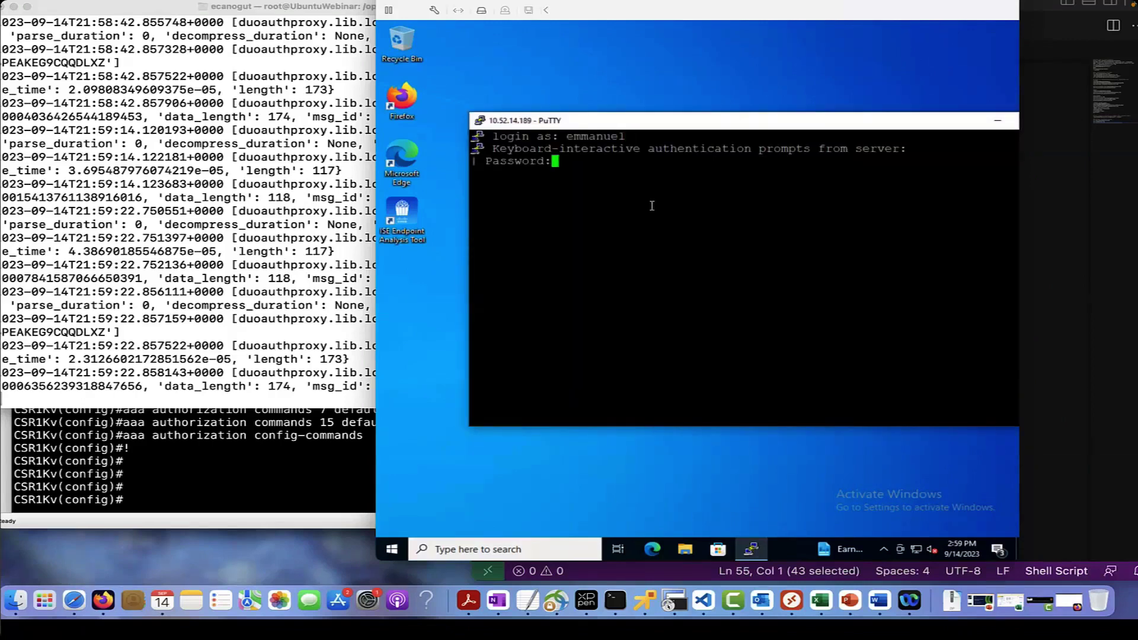
# Submit the password twice, approving the Duo push on the retry, to reach CSR1Kv#.
pyautogui.press('Return')
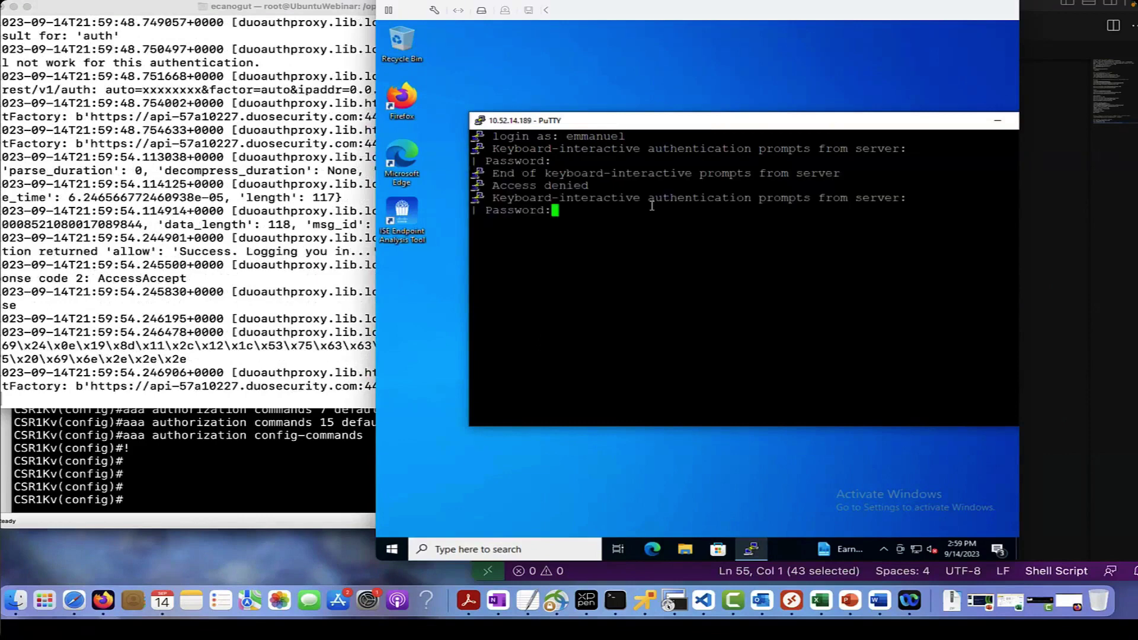
pyautogui.press('Return')
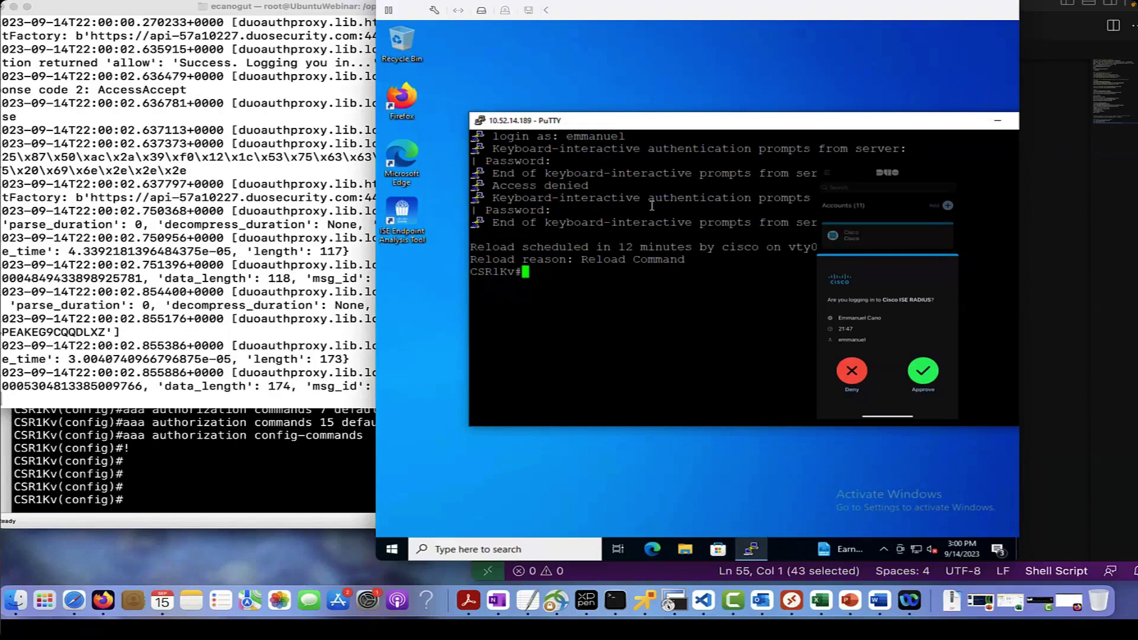
pyautogui.press('Return')
pyautogui.press('Return')
pyautogui.press('Return')
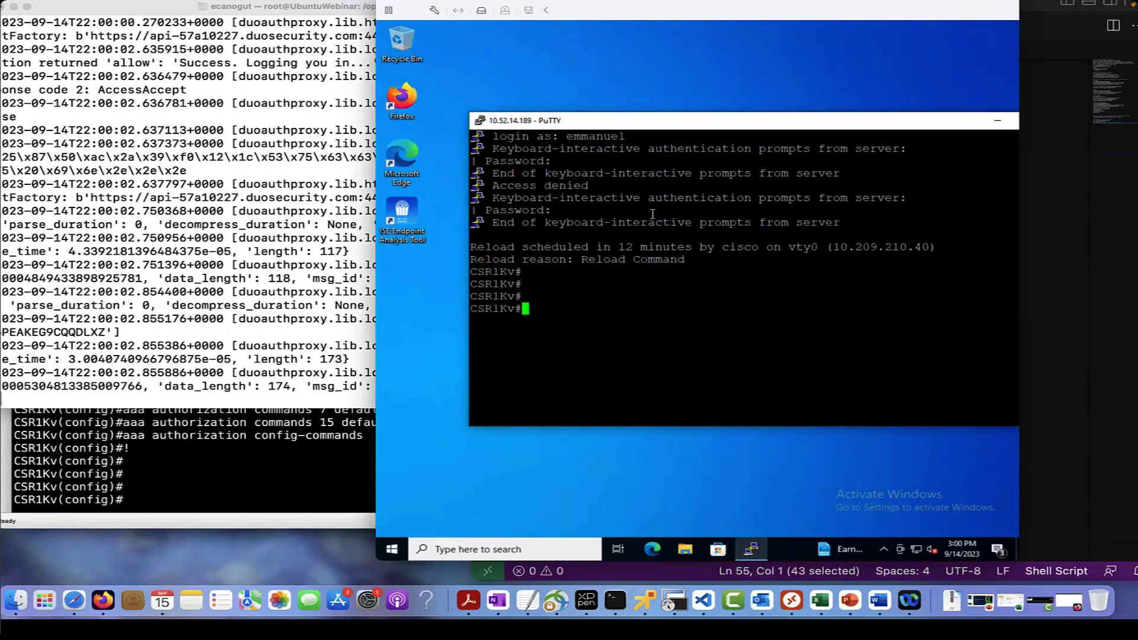
# Widen the Duo proxy log and highlight the authentication allow and AccessAccept entries.
pyautogui.click(159, 11)
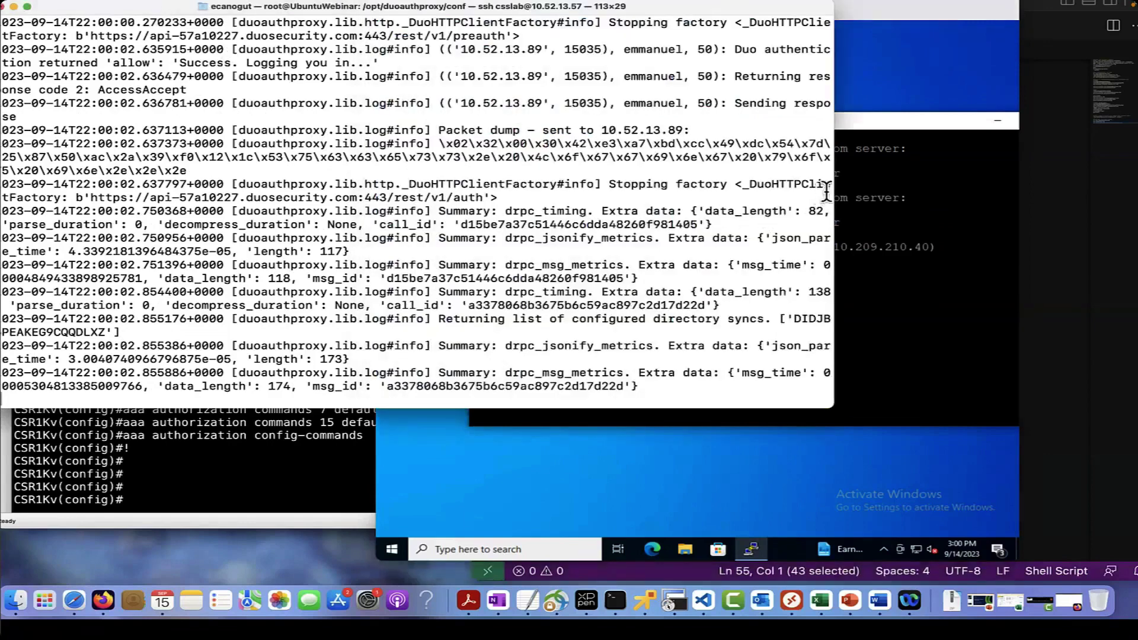
pyautogui.moveTo(833, 190); pyautogui.dragTo(1134, 196)
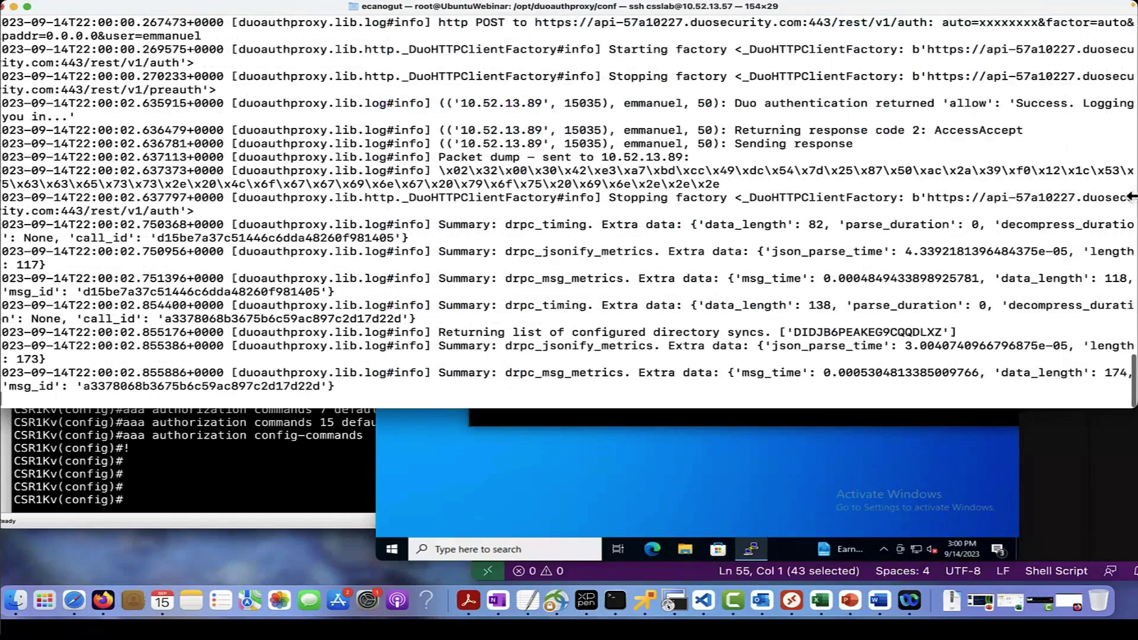
pyautogui.moveTo(234, 103); pyautogui.dragTo(710, 100)
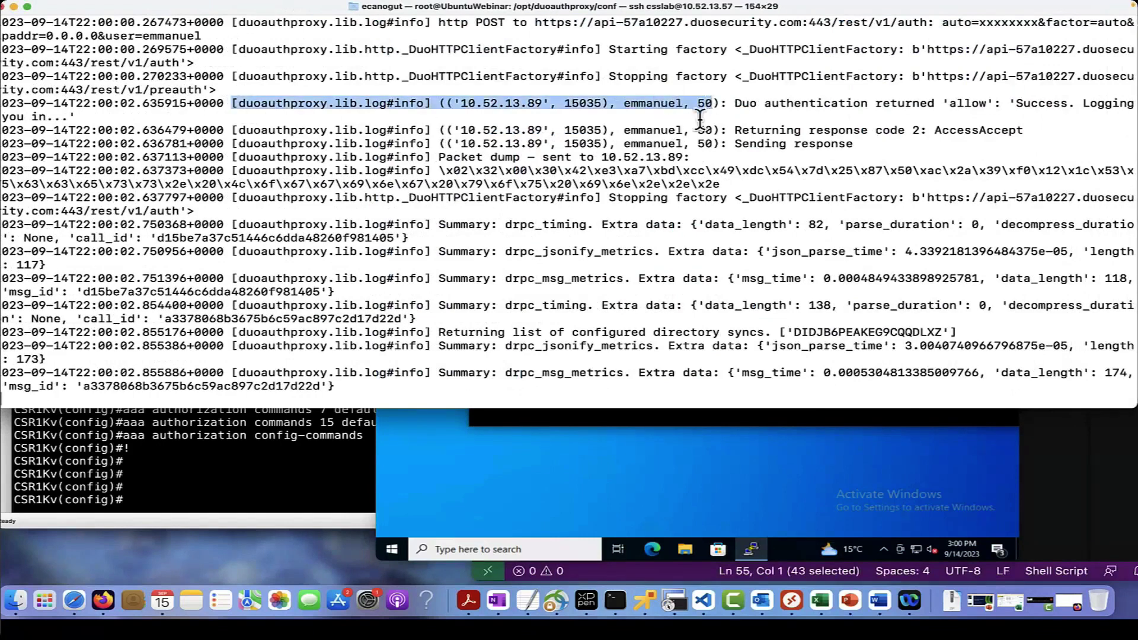
pyautogui.moveTo(440, 130); pyautogui.dragTo(729, 131)
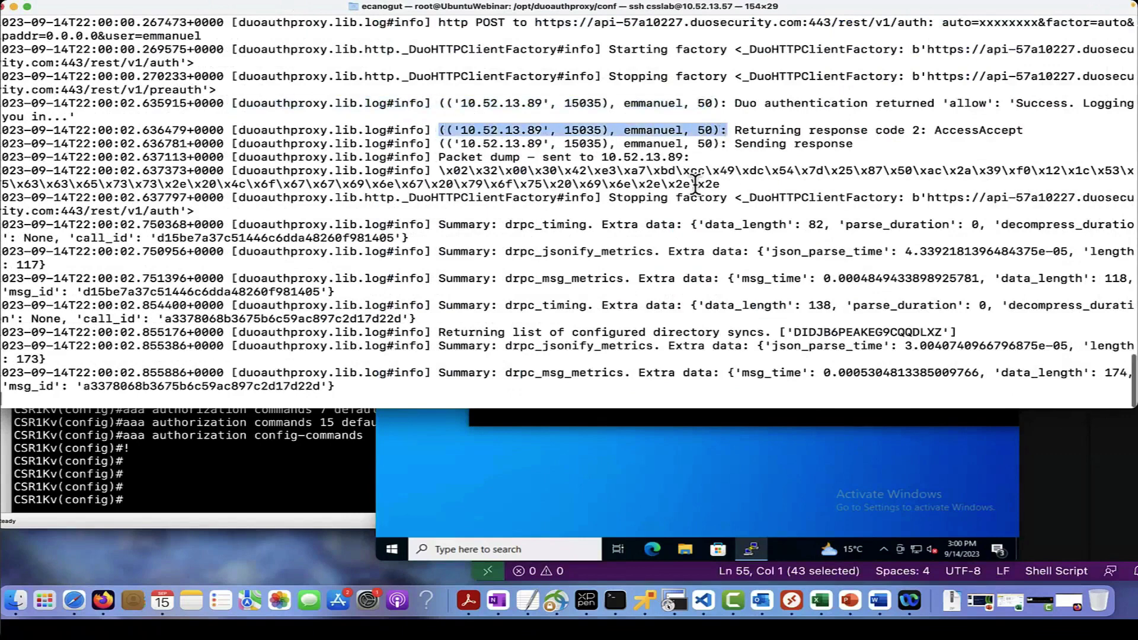
# Scroll back through the log to the earlier LDAP search and bind entries.
pyautogui.scroll(3, 695, 184)
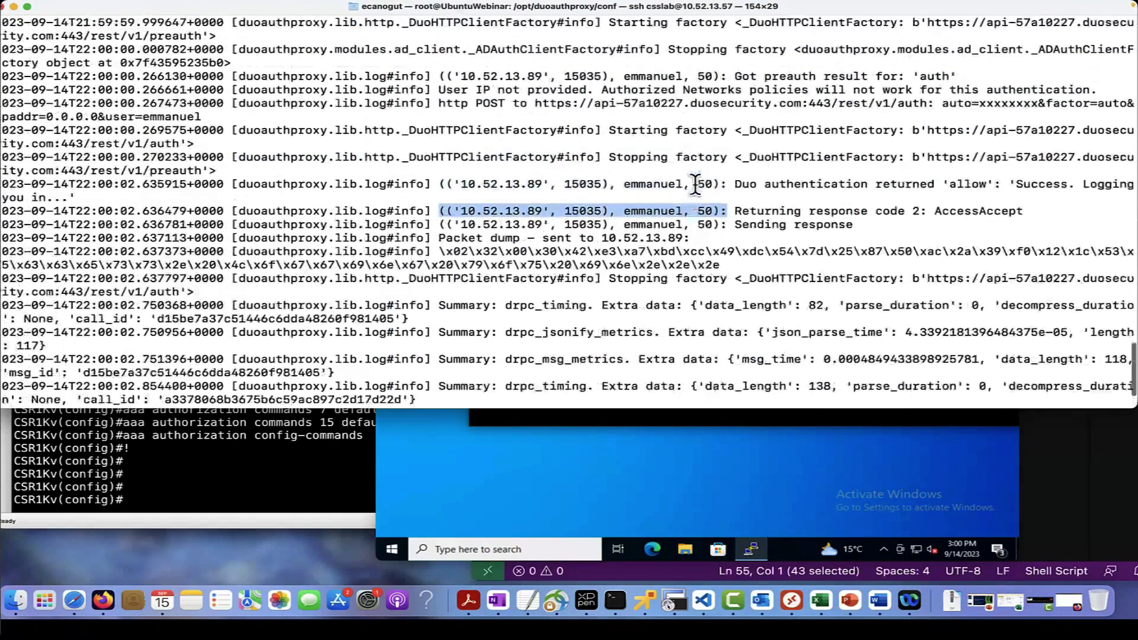
pyautogui.scroll(5, 695, 184)
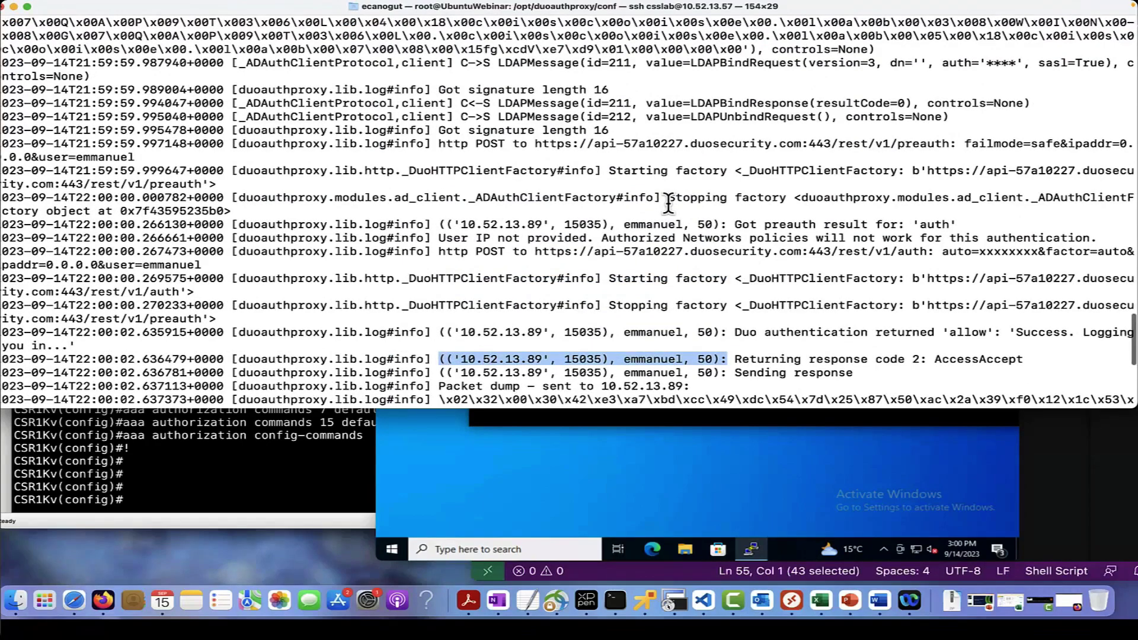
pyautogui.scroll(10, 668, 203)
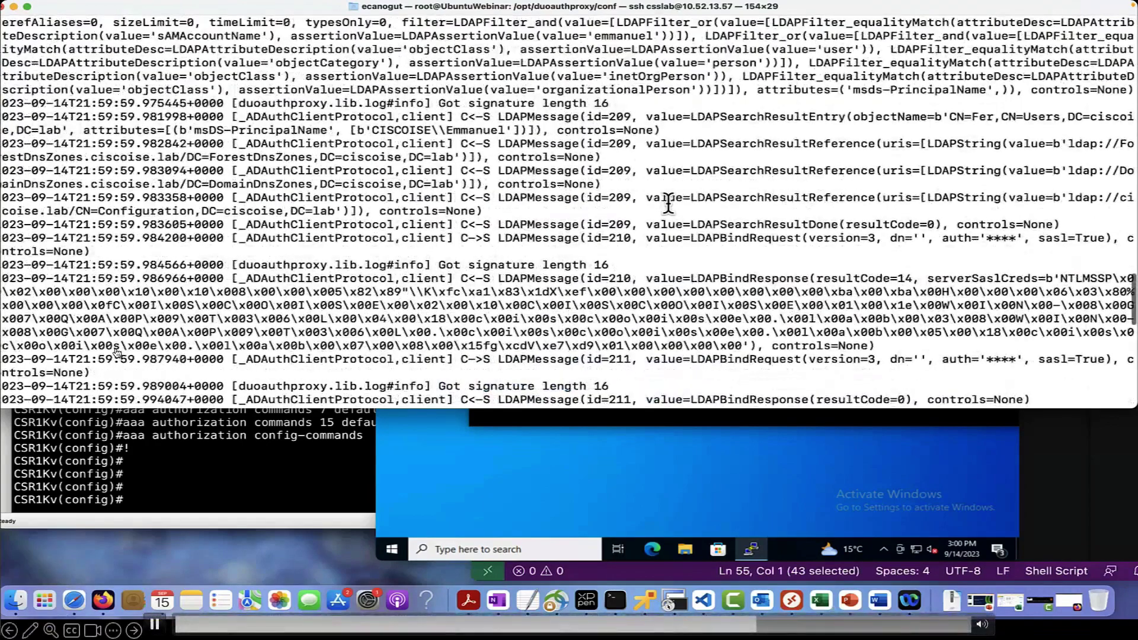
pyautogui.scroll(1, 668, 203)
pyautogui.scroll(3, 668, 203)
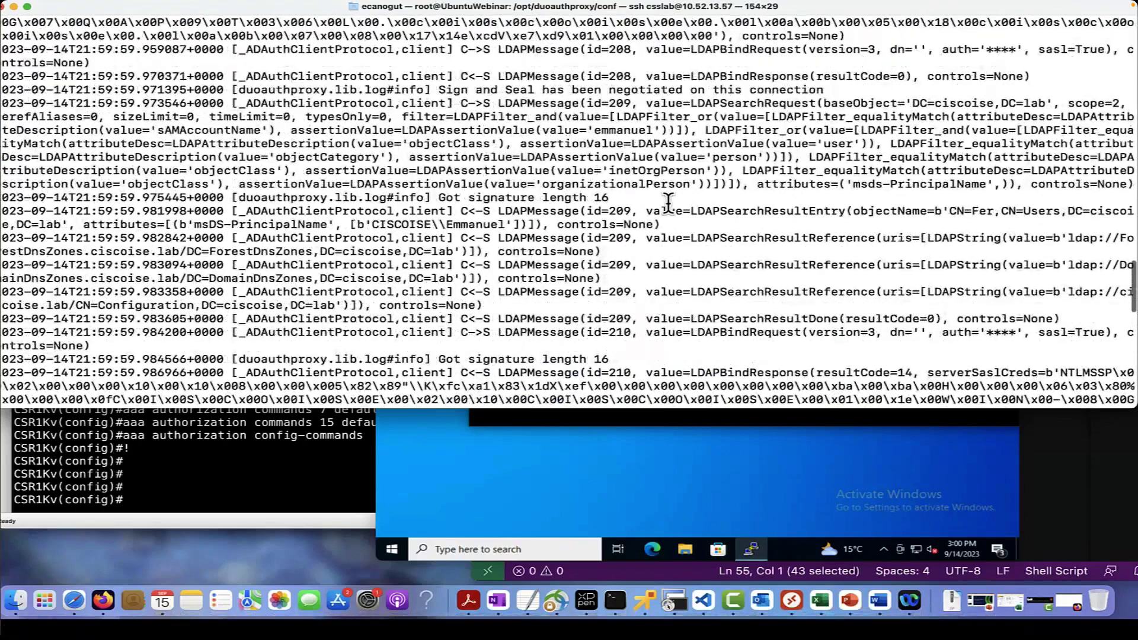
pyautogui.scroll(10, 668, 203)
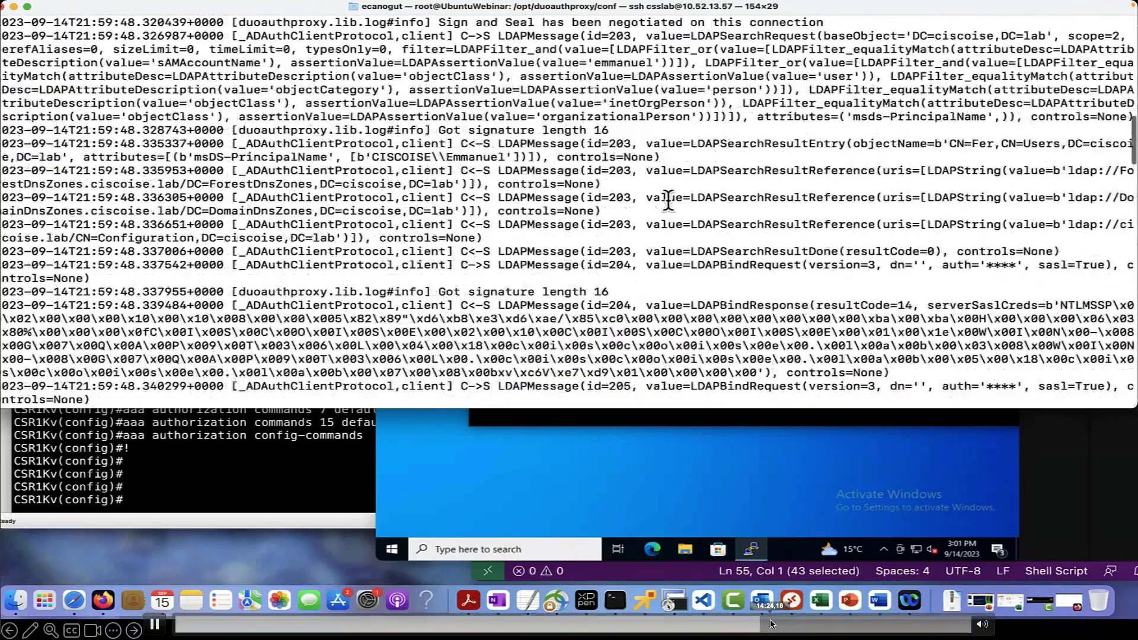
pyautogui.click(776, 623)
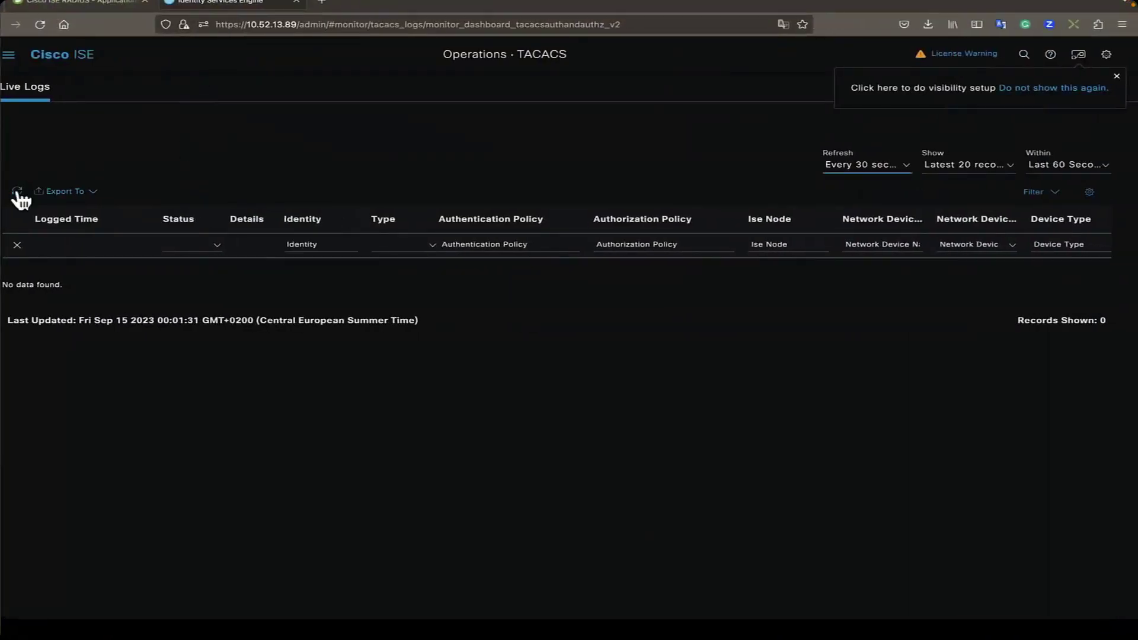
# Refresh TACACS Live Logs and inspect the new record's show running-config authorization.
pyautogui.click(18, 192)
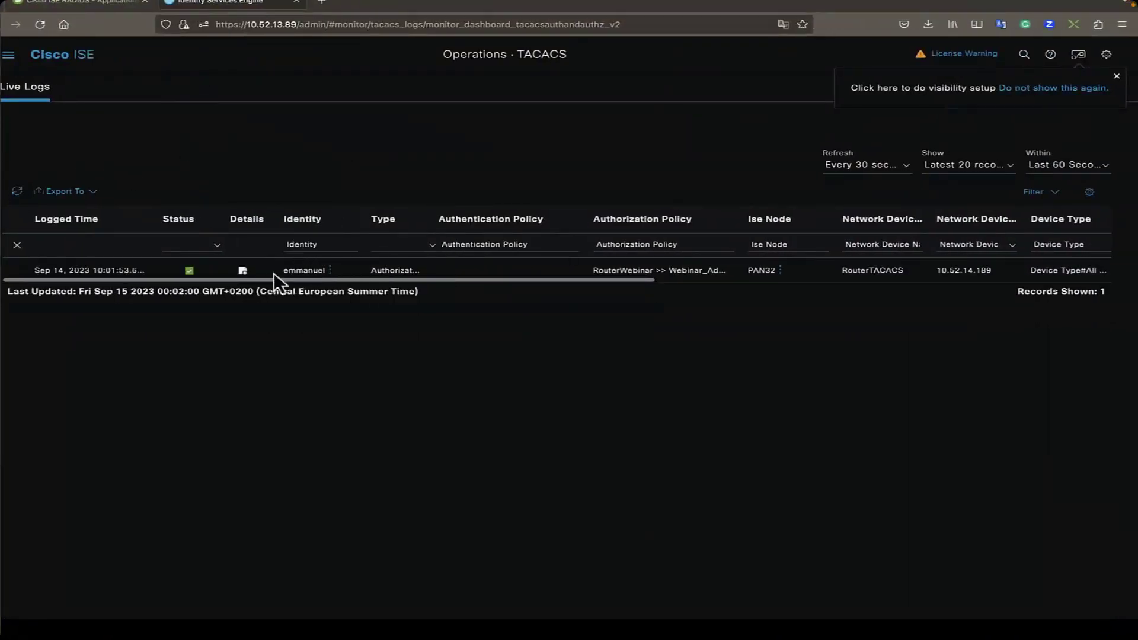
pyautogui.click(242, 271)
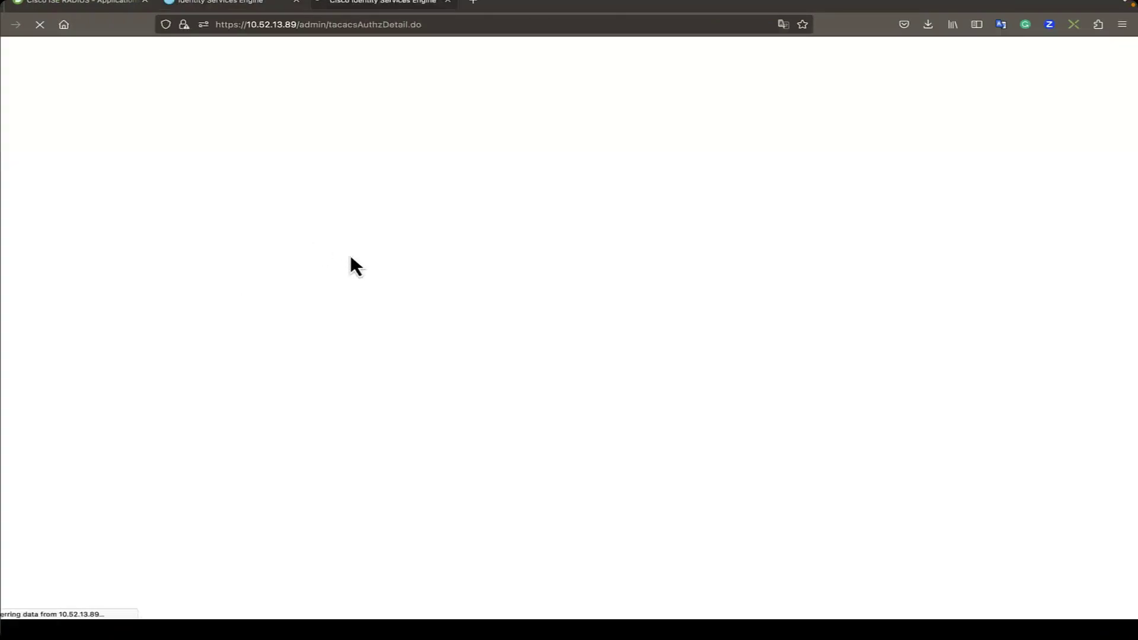
pyautogui.moveTo(148, 311); pyautogui.dragTo(259, 316)
# Set the live logs to Refresh Never and Within Last 5 minutes.
pyautogui.click(200, 7)
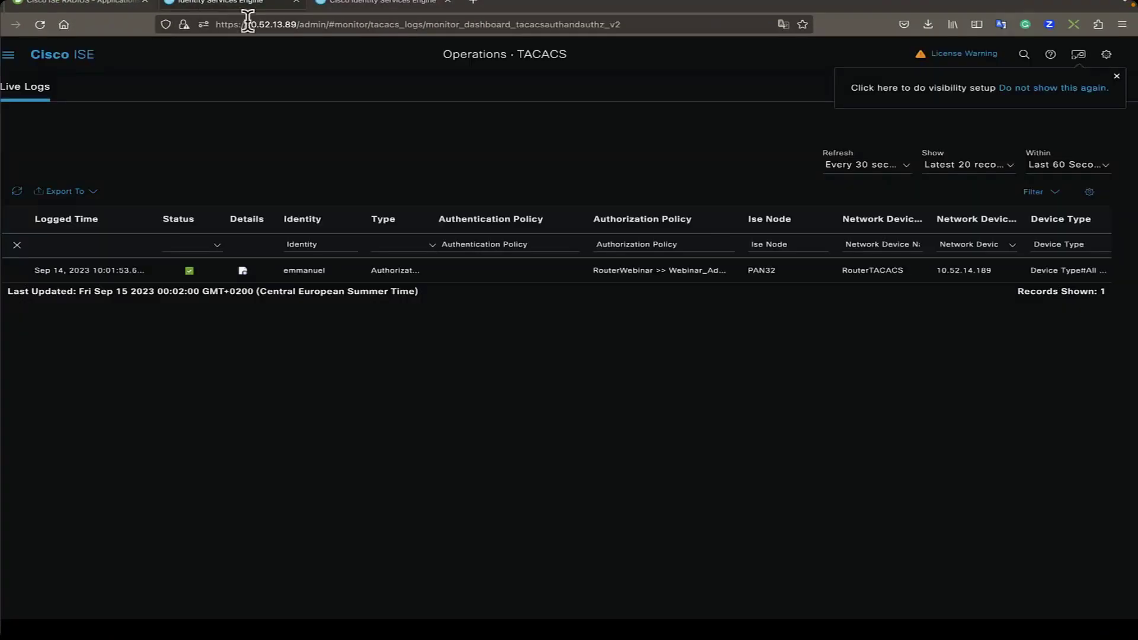
pyautogui.click(901, 172)
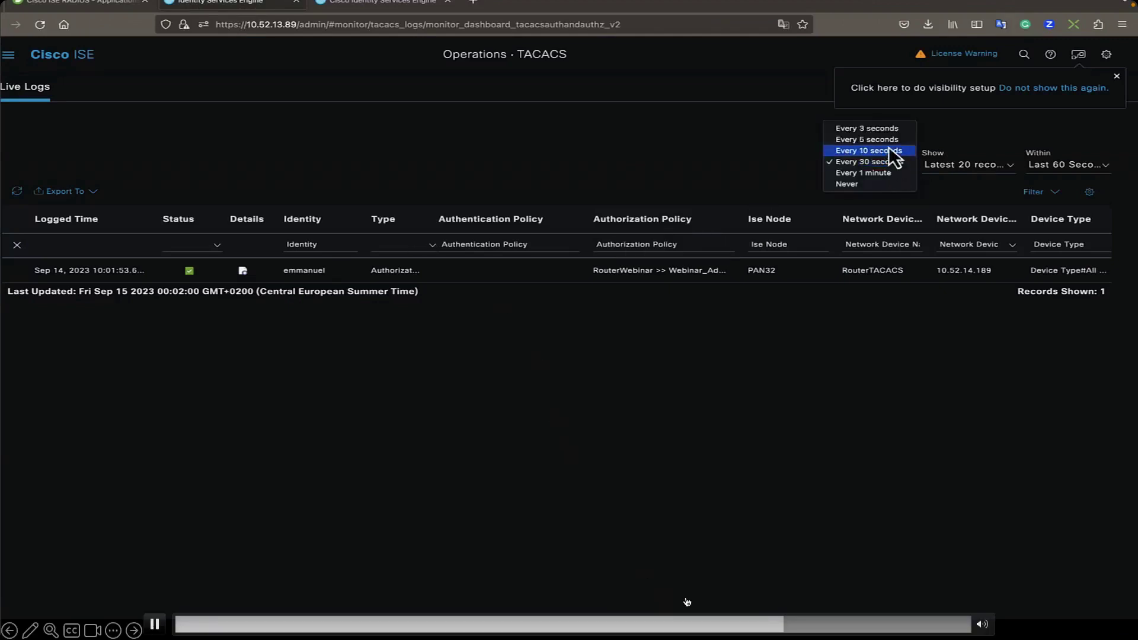
pyautogui.click(874, 184)
pyautogui.click(1066, 165)
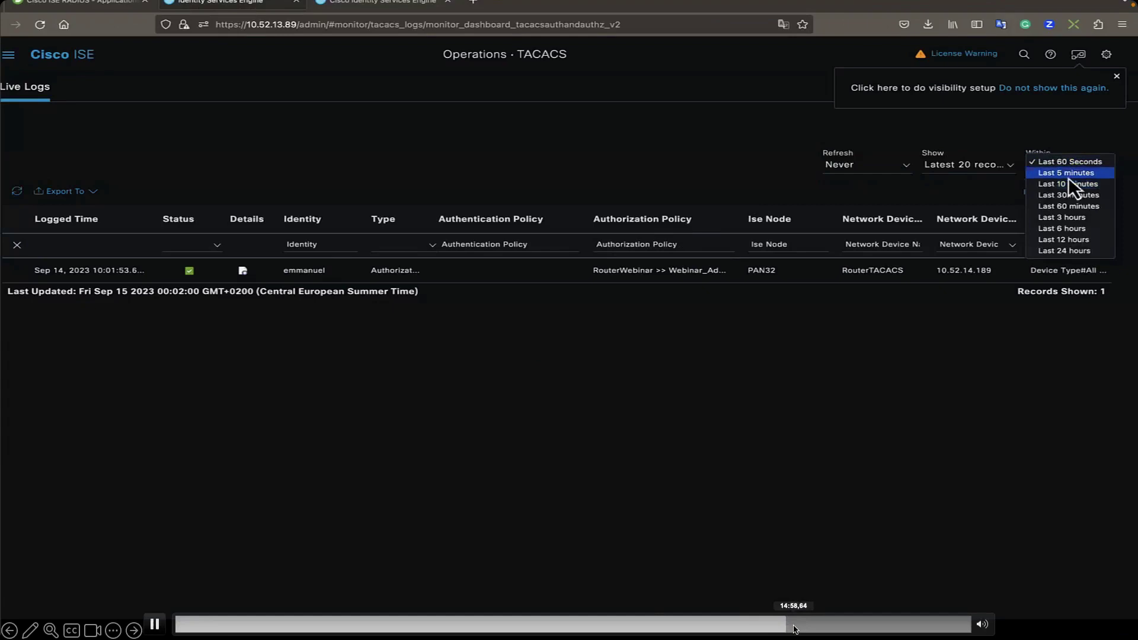
pyautogui.click(1067, 174)
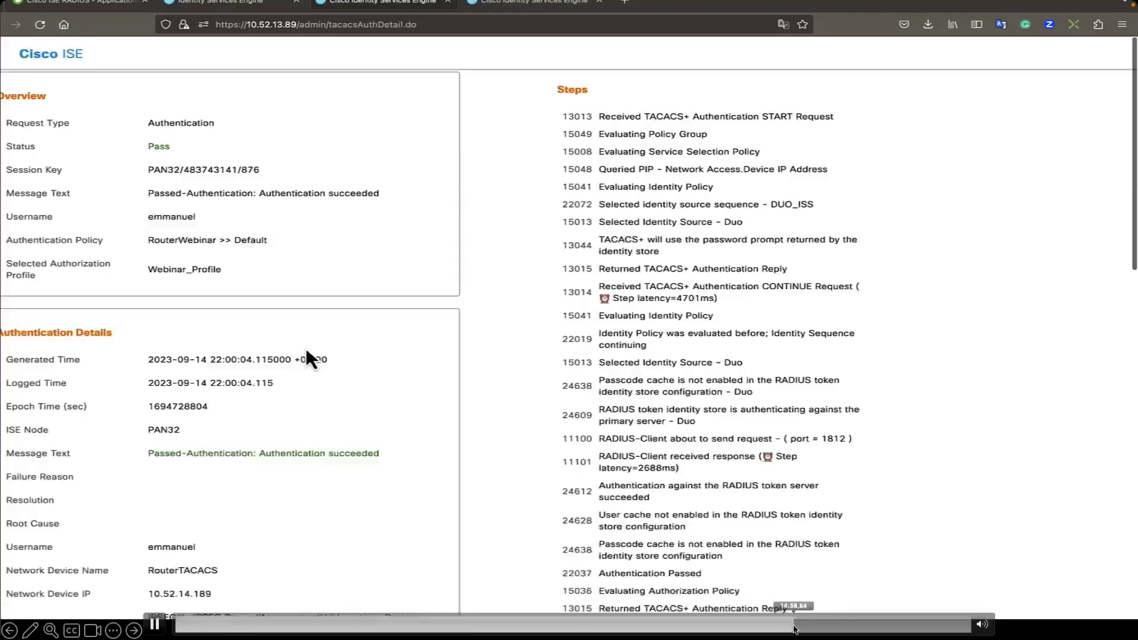
pyautogui.scroll(-3, 307, 351)
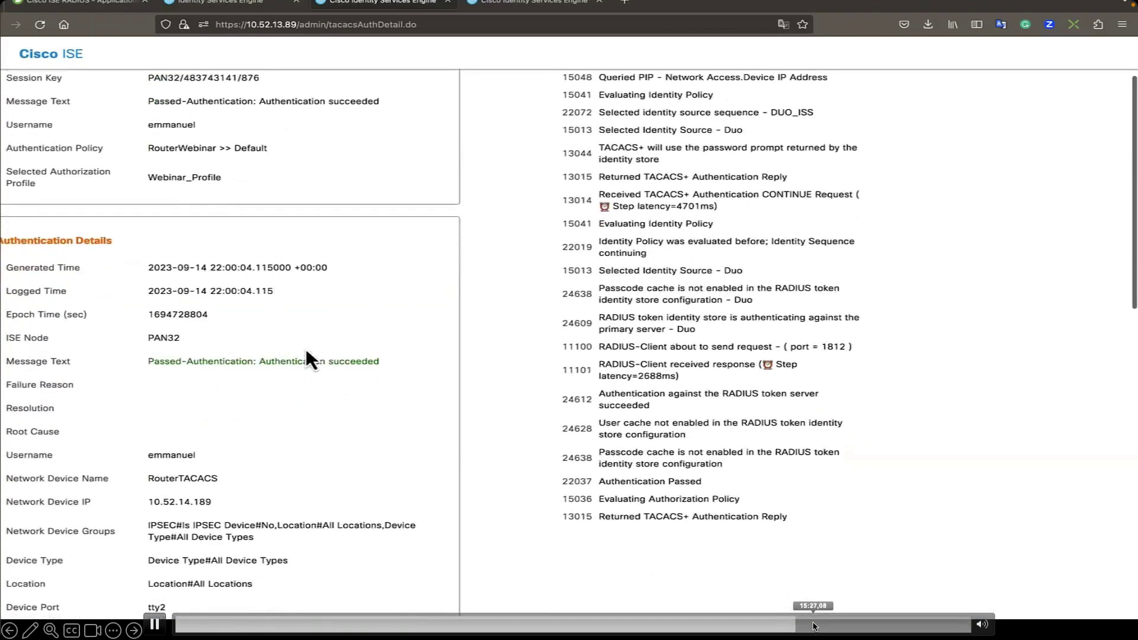
pyautogui.moveTo(812, 625); pyautogui.dragTo(822, 626)
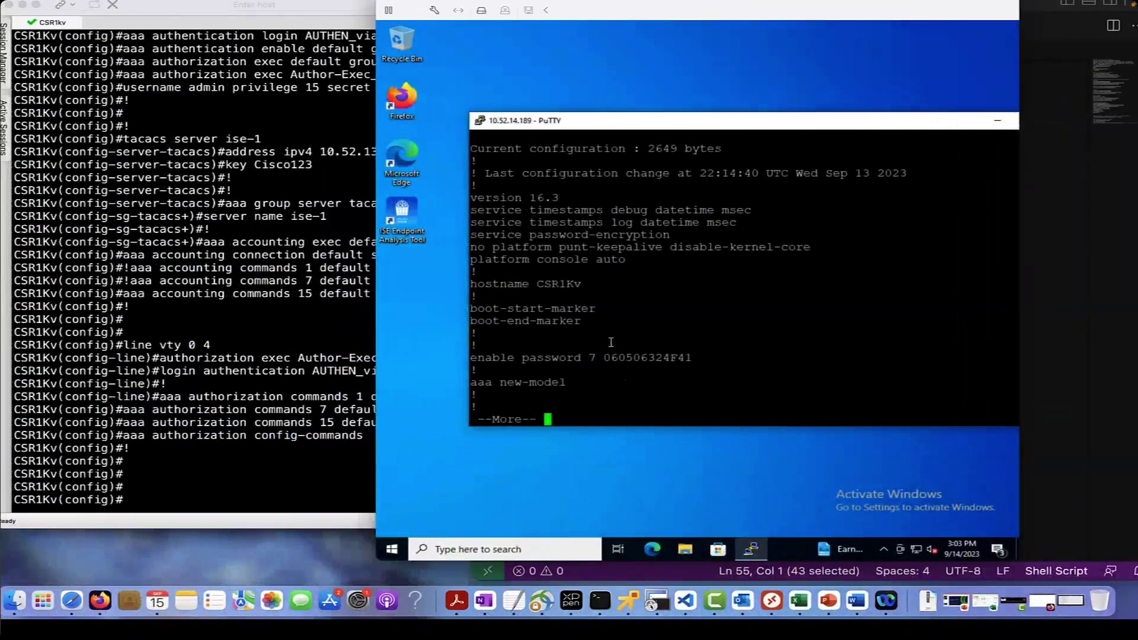
# Run reload cancel on CSR1Kv to abort the scheduled safety reload.
pyautogui.write('re')
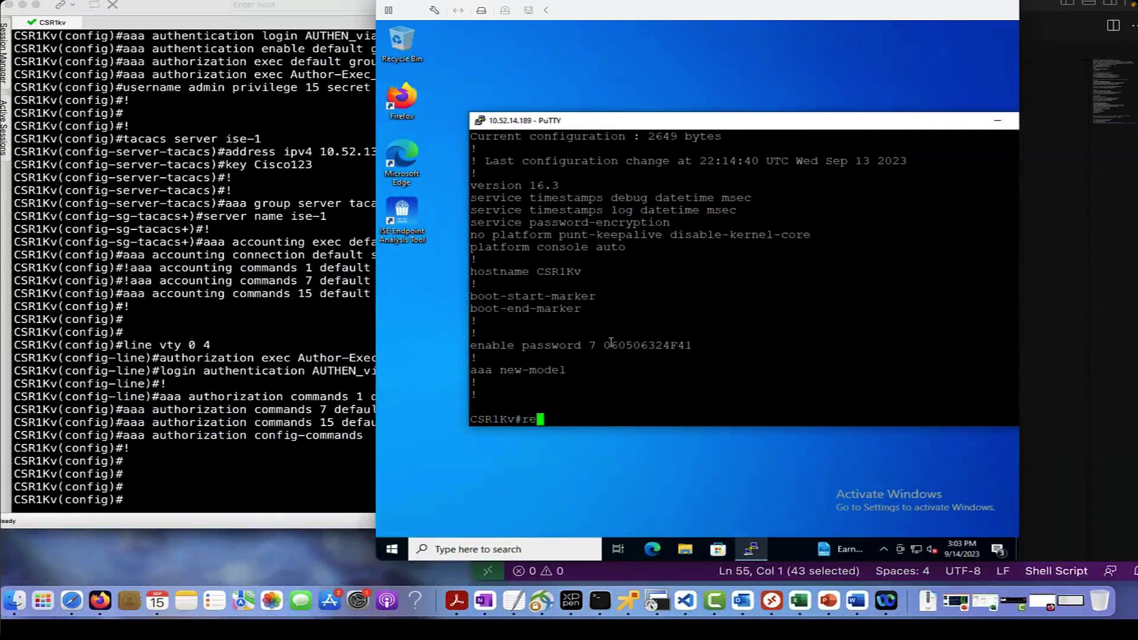
pyautogui.write('load cance')
pyautogui.write('l')
pyautogui.press('Return')
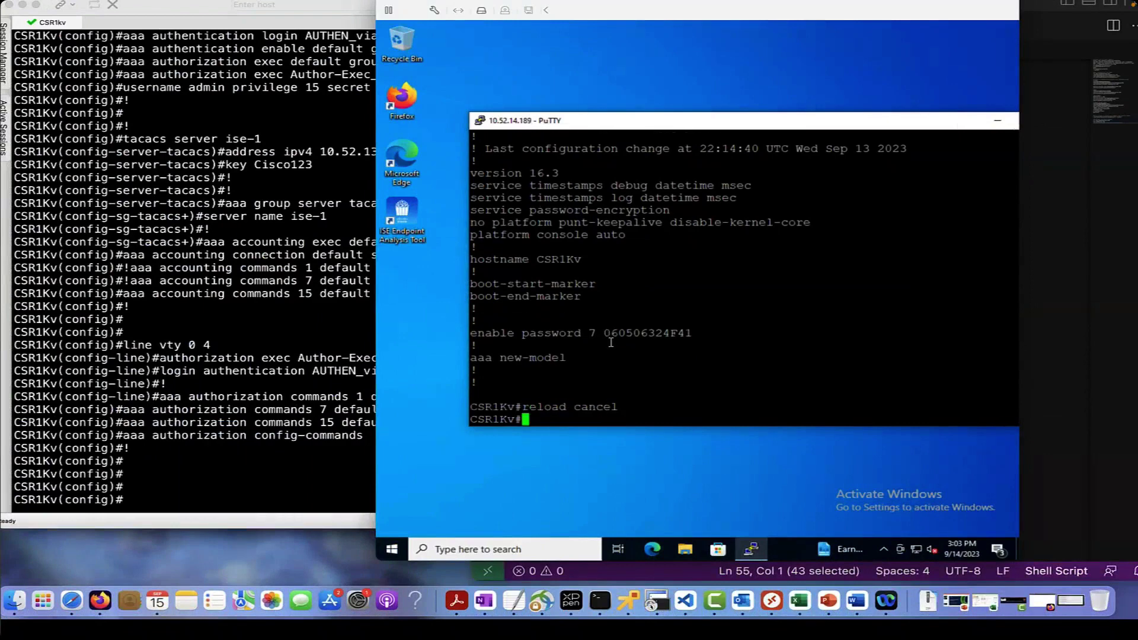
pyautogui.press('Return')
pyautogui.press('Return')
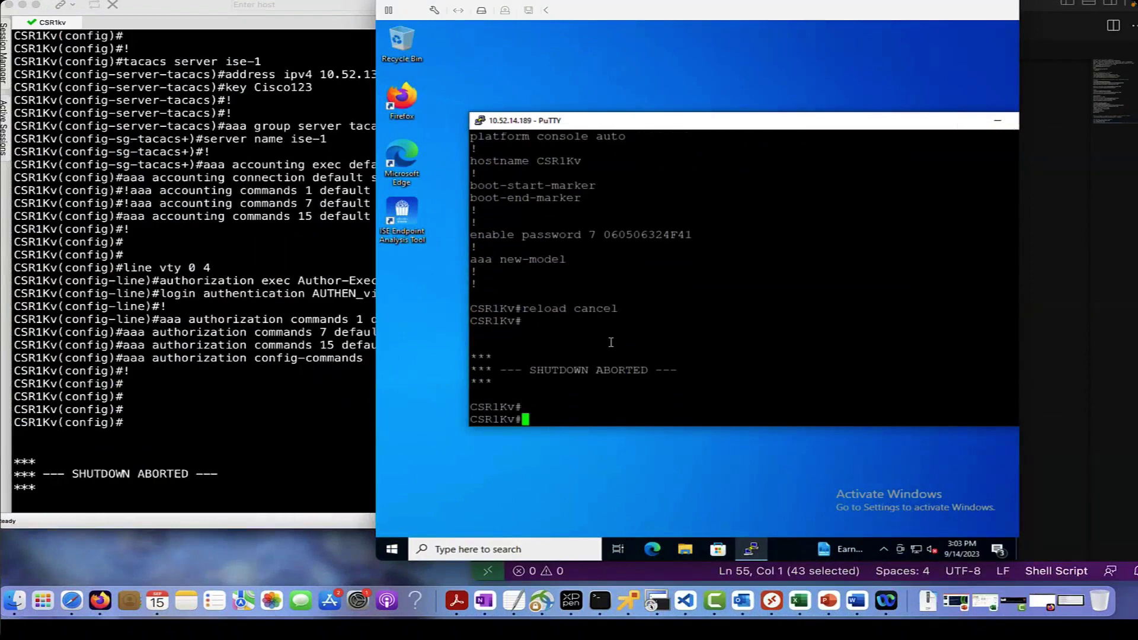
pyautogui.hotkey('ctrl', 'Right')
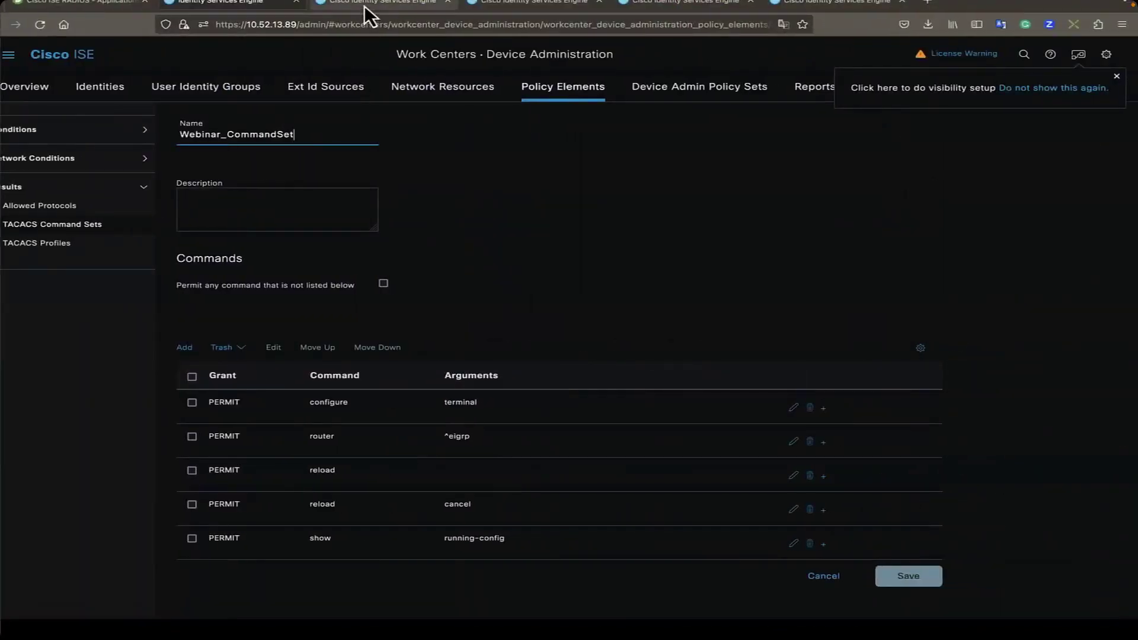
# Show the authorization detail report, close the outdated one, and duplicate the command set tab.
pyautogui.click(364, 5)
pyautogui.click(446, 3)
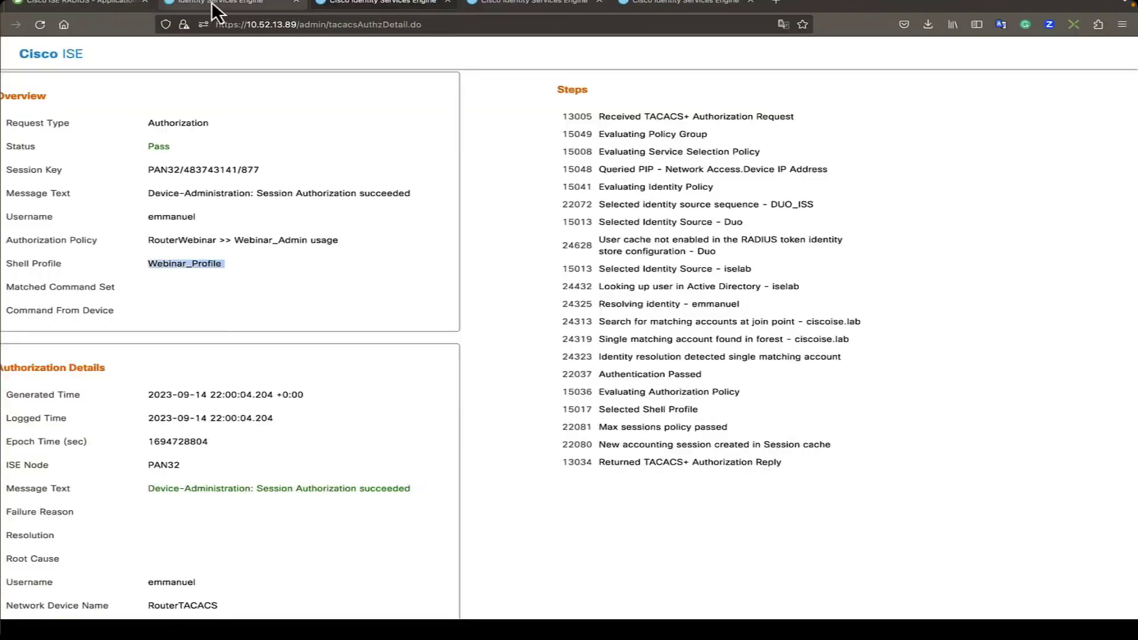
pyautogui.click(219, 7)
pyautogui.rightClick(216, 6)
pyautogui.click(249, 67)
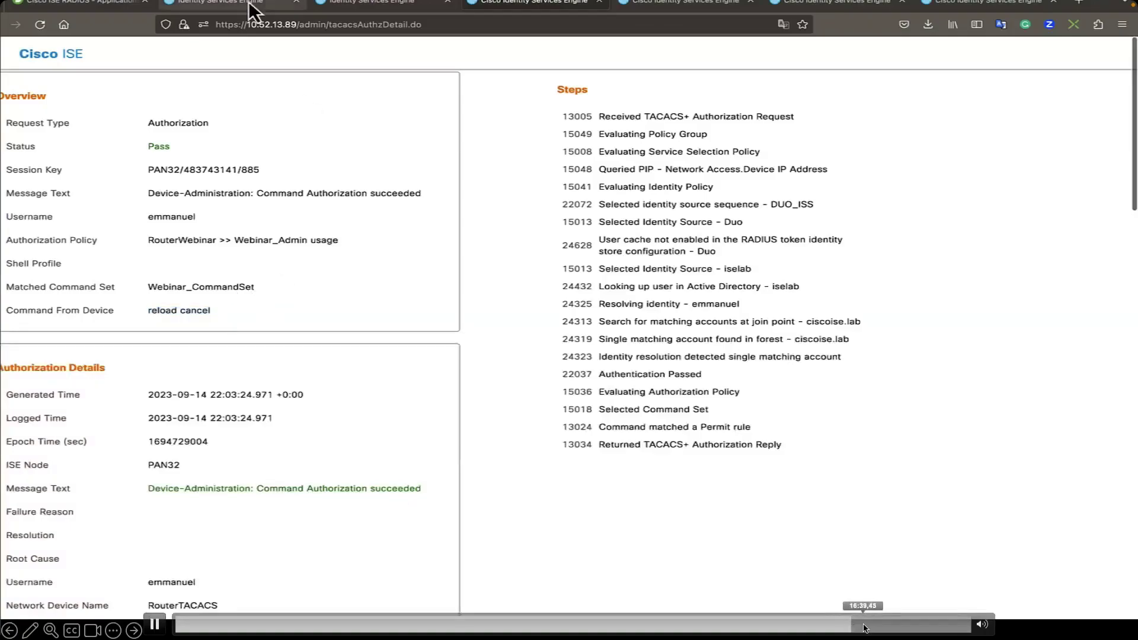
pyautogui.click(865, 629)
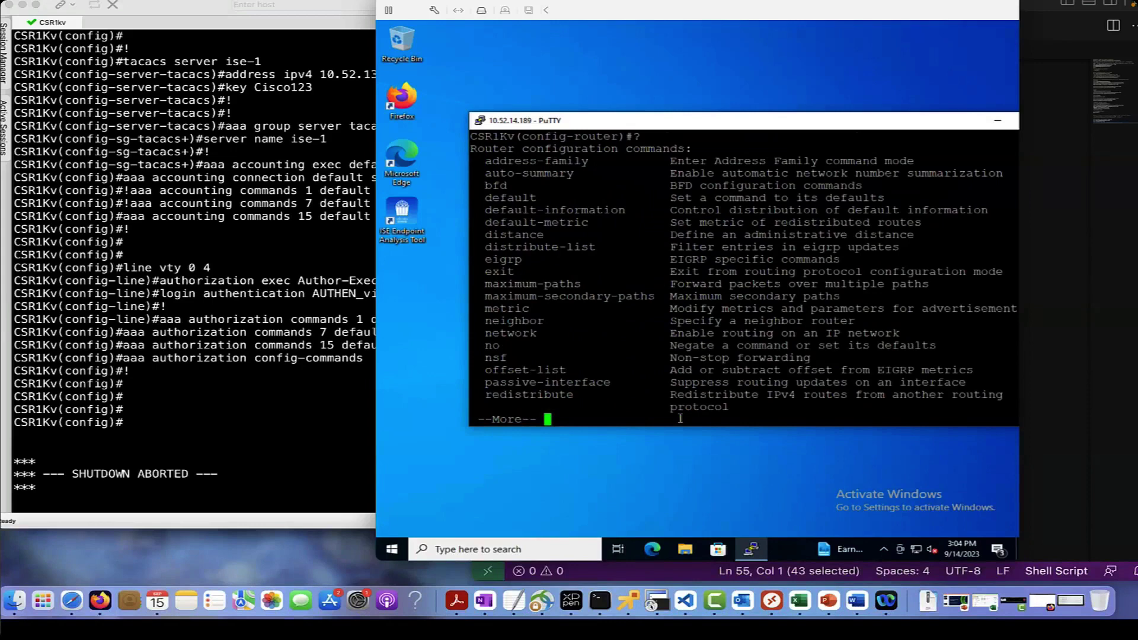
# Leave router eigrp 100 configuration mode on CSR1Kv with exit.
pyautogui.press('Return')
pyautogui.press('Return')
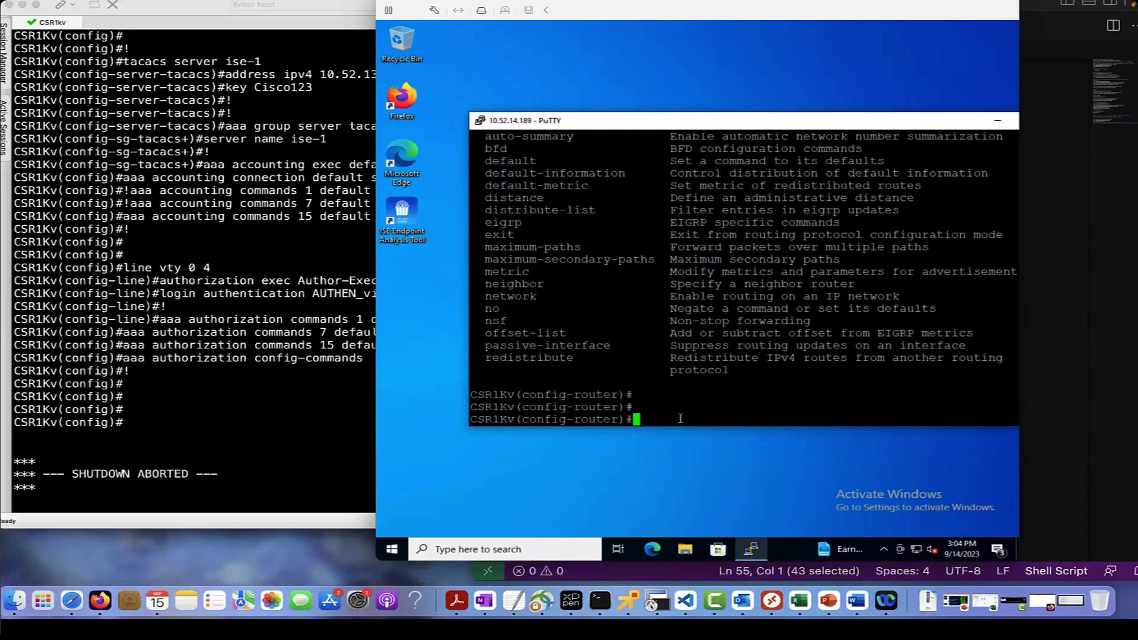
pyautogui.write('exit')
pyautogui.press('Return')
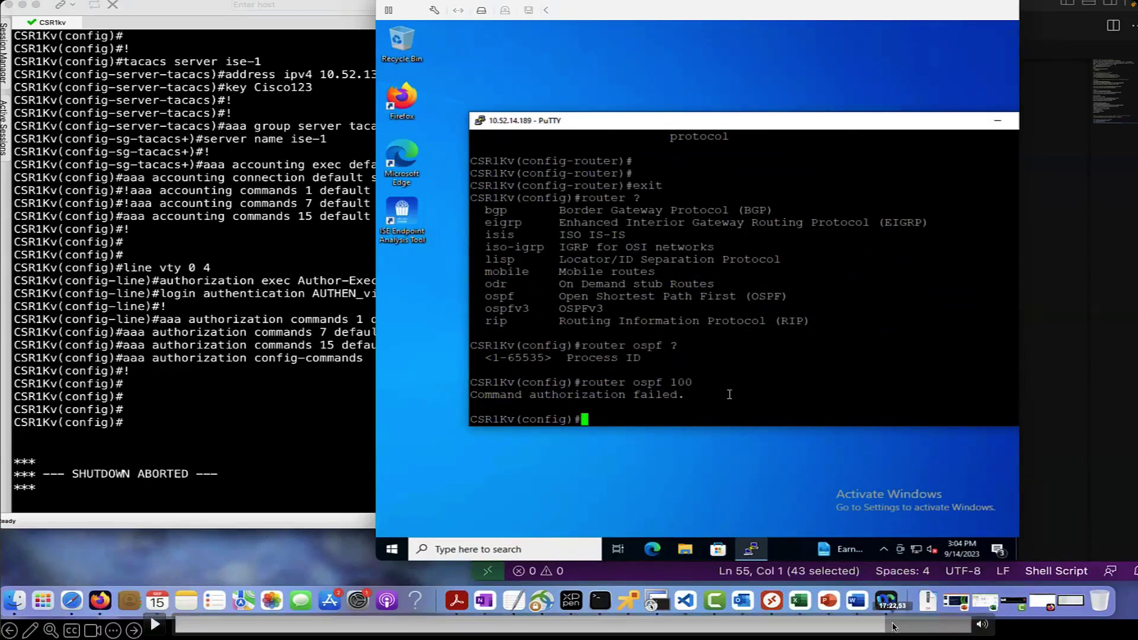
pyautogui.press('space')
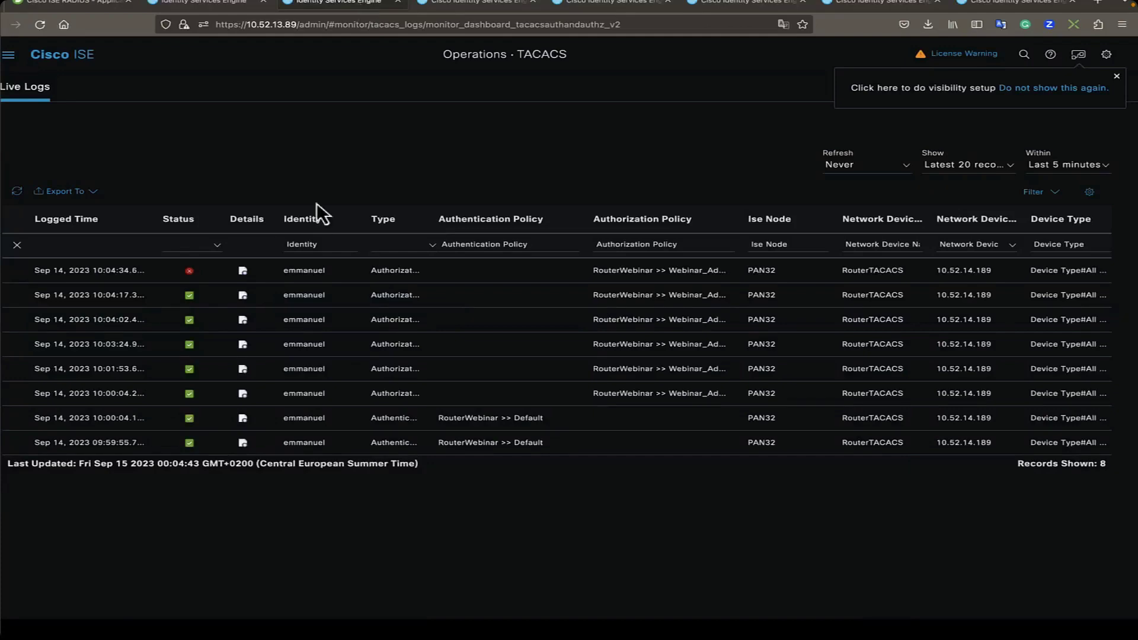
# Review the failed router ospf 100 record's details, then advance to the TACACS+ with Azure AD slide.
pyautogui.click(241, 274)
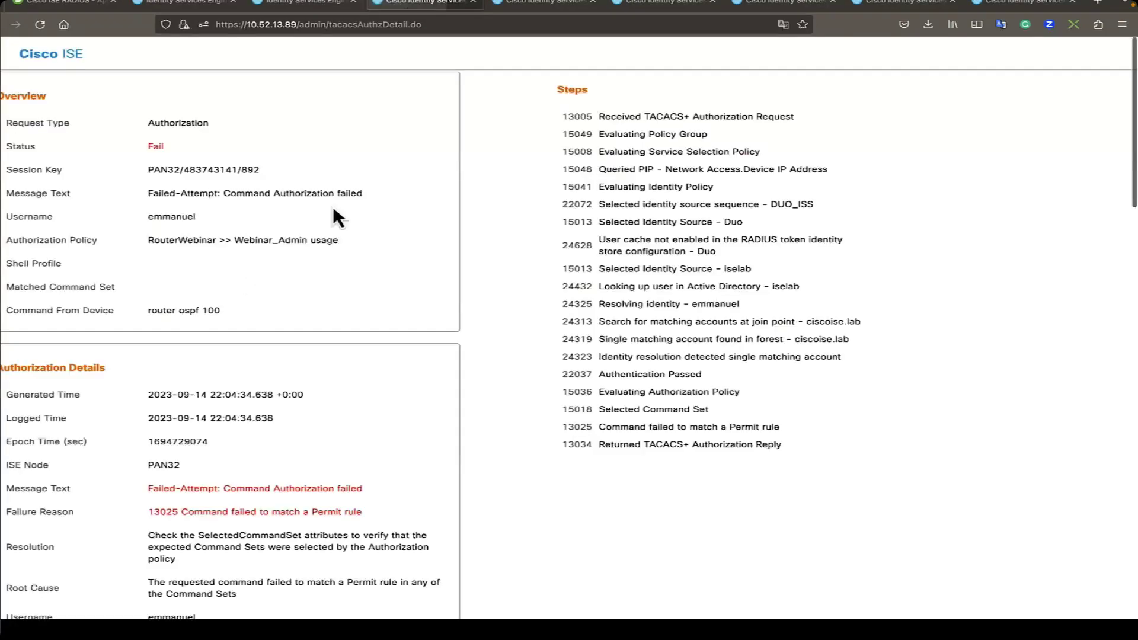
pyautogui.moveTo(148, 314); pyautogui.dragTo(223, 311)
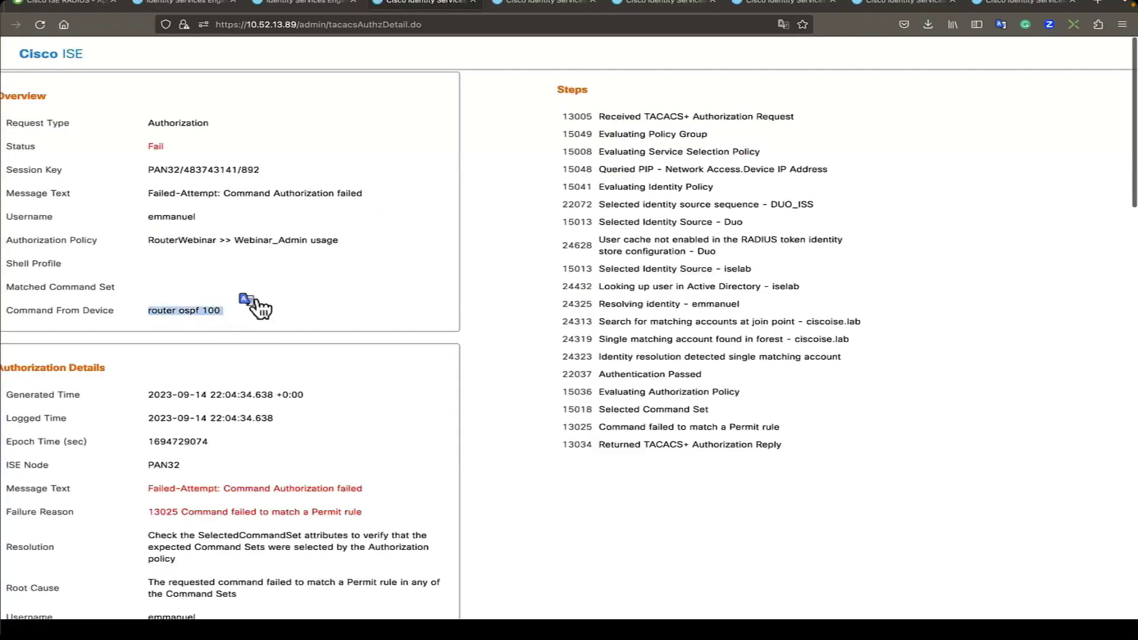
pyautogui.press('space')
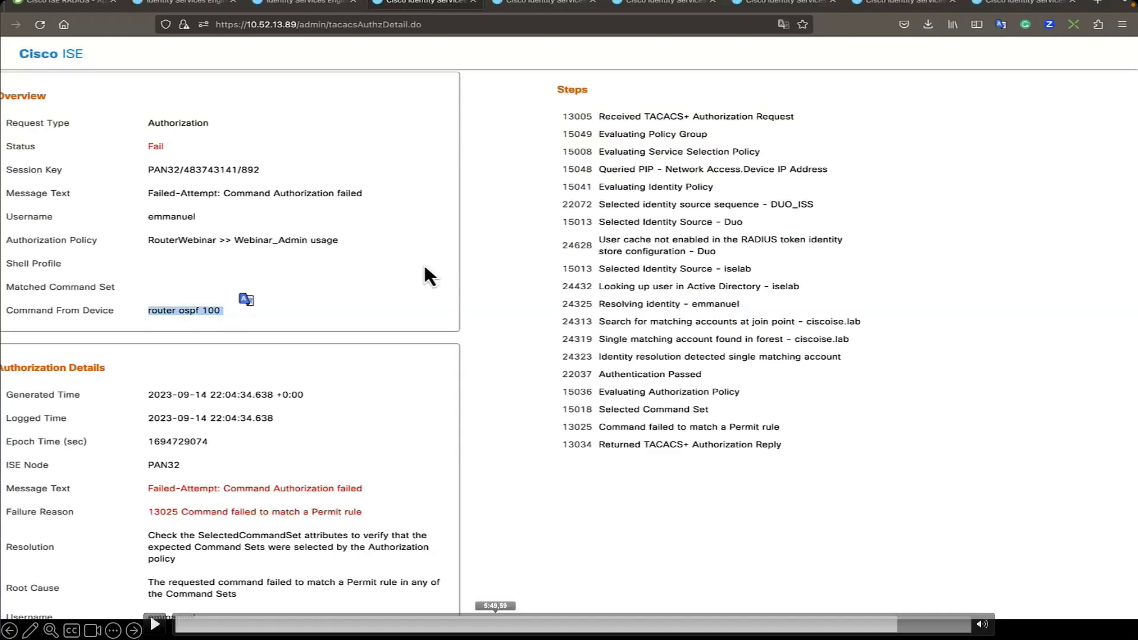
pyautogui.press('Right')
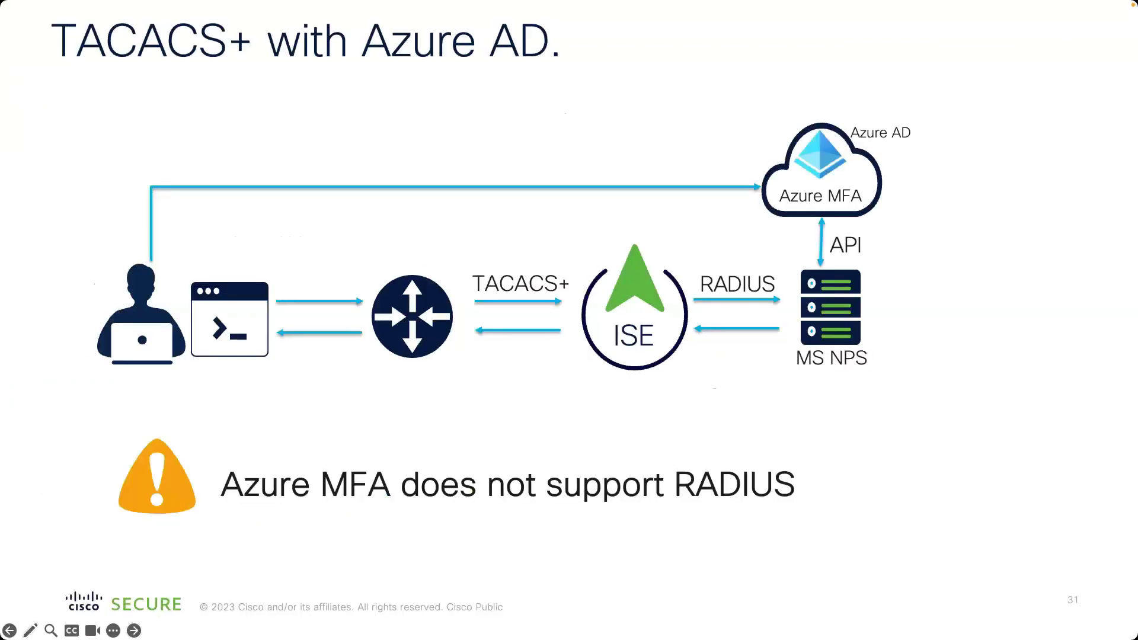